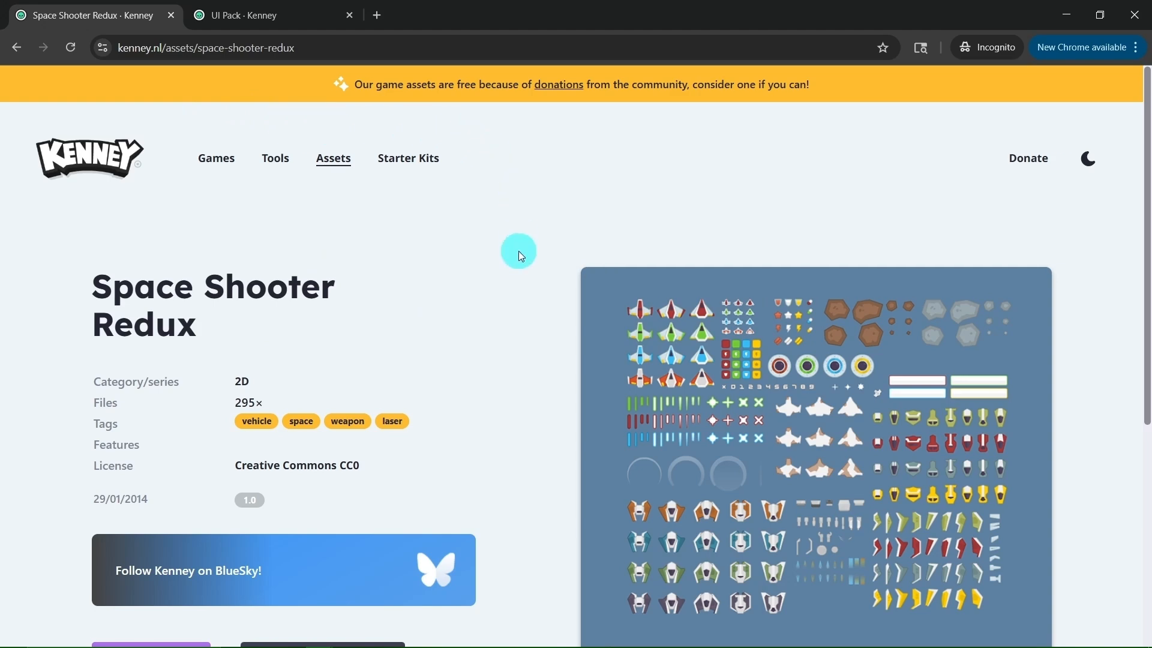
Look over the Space Shooter Redux and UI Pack asset pages and start the UI Pack download
{"action": "scroll", "coordinate": [543, 362], "scroll_direction": "down", "scroll_amount": 5}
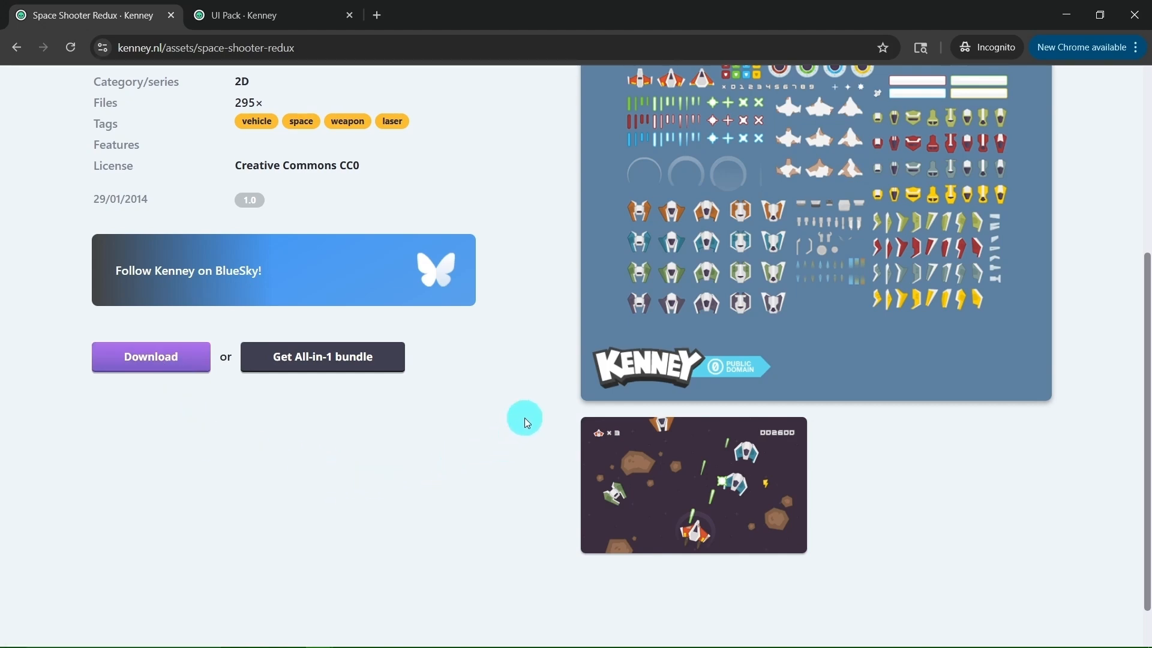
{"action": "left_click", "coordinate": [305, 25]}
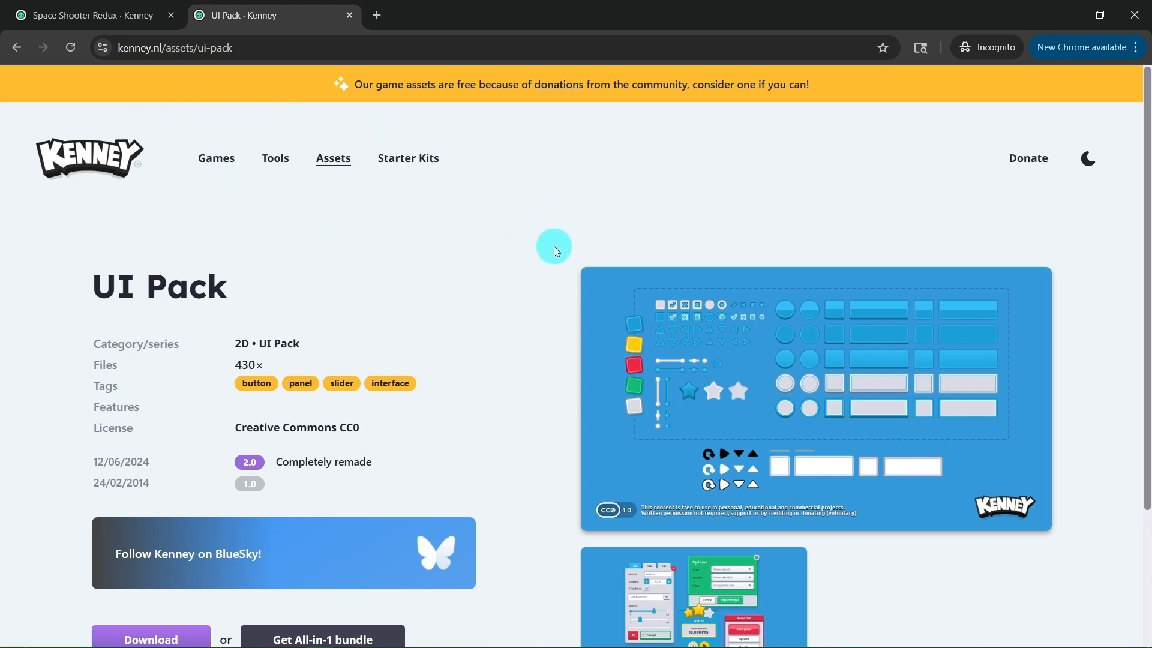
{"action": "scroll", "coordinate": [558, 311], "scroll_direction": "down", "scroll_amount": 3}
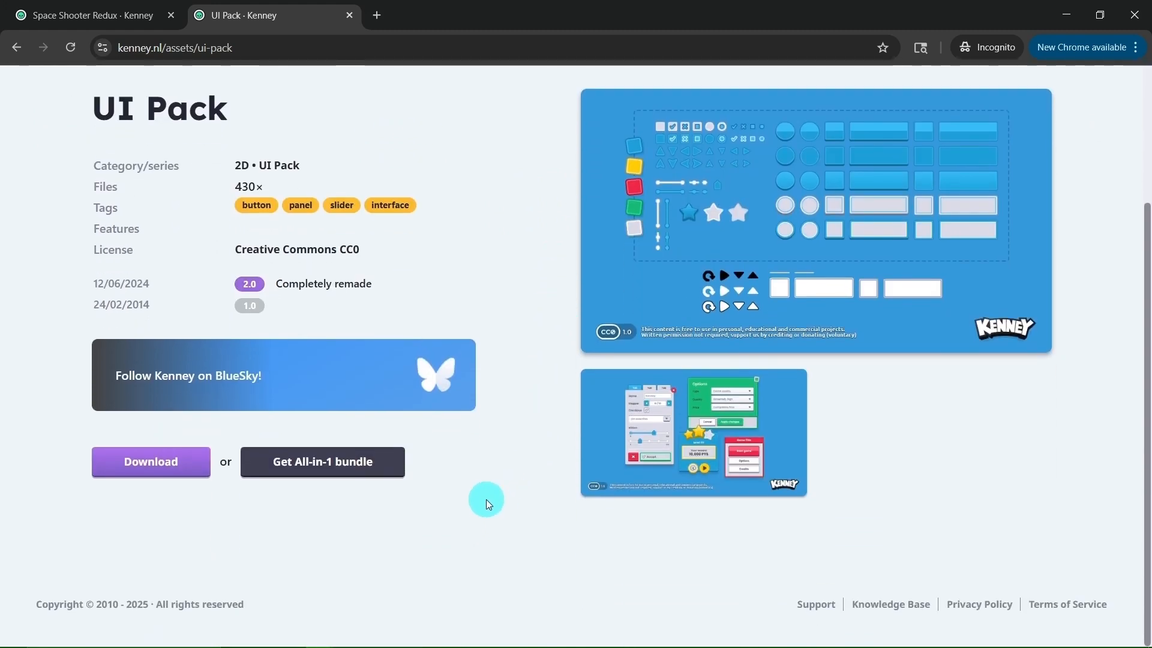
{"action": "left_click", "coordinate": [170, 472]}
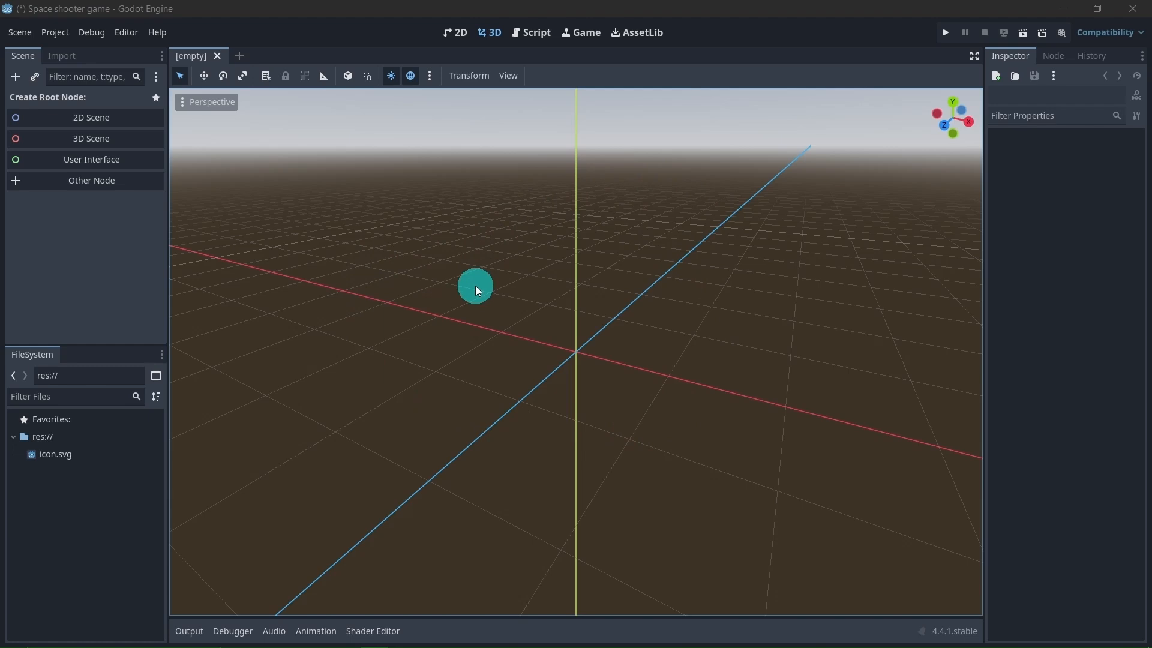
In Godot, switch to the 2D workspace and open the Display Window category of the project settings
{"action": "left_click", "coordinate": [456, 37]}
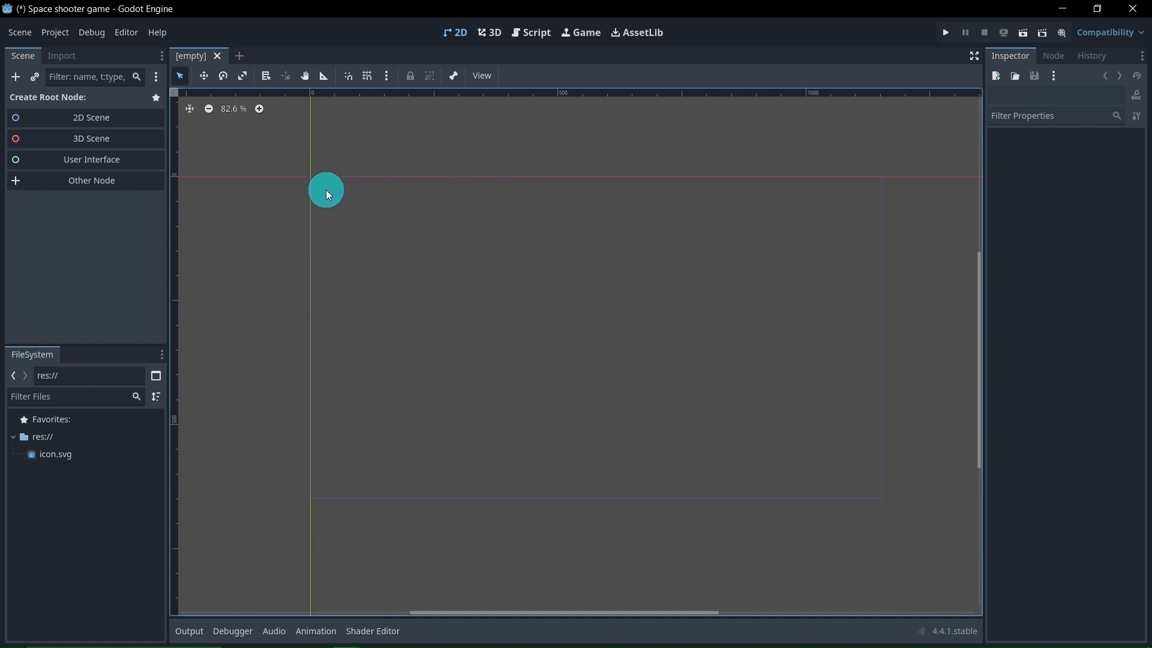
{"action": "left_click", "coordinate": [58, 37]}
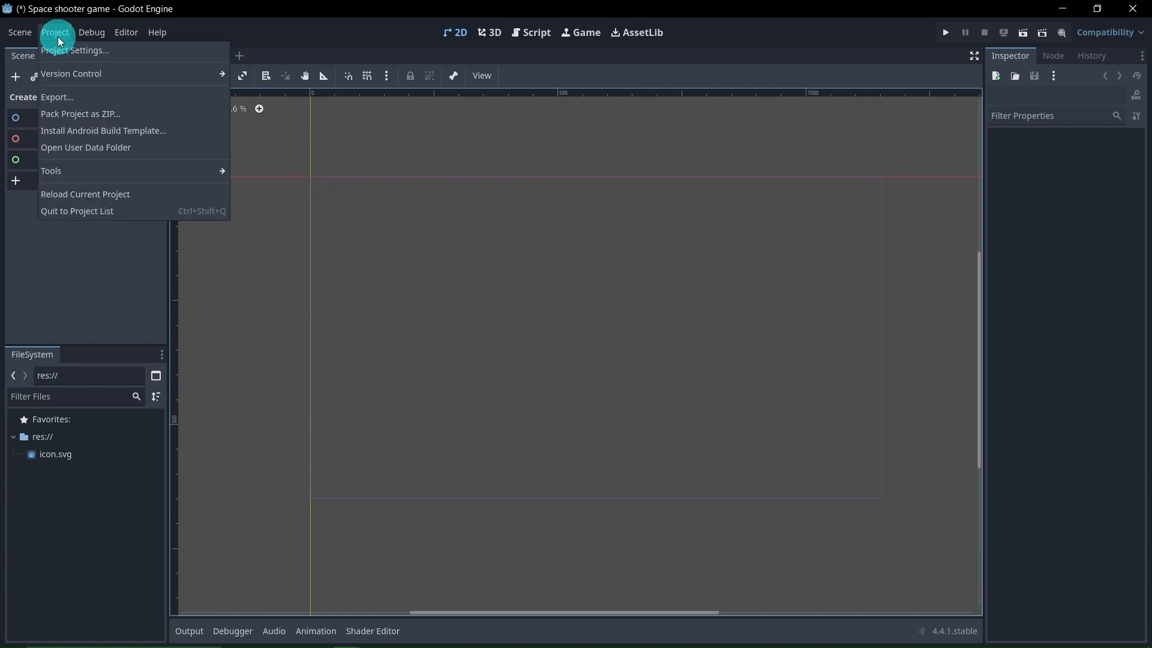
{"action": "left_click", "coordinate": [154, 50]}
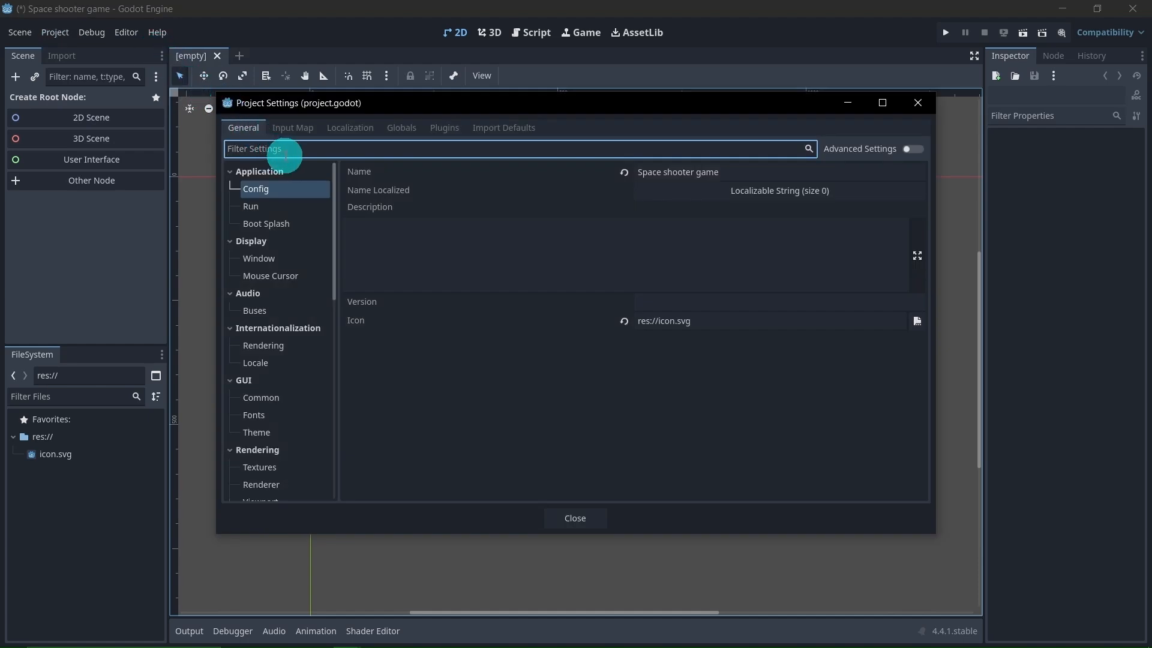
{"action": "type", "text": "w"}
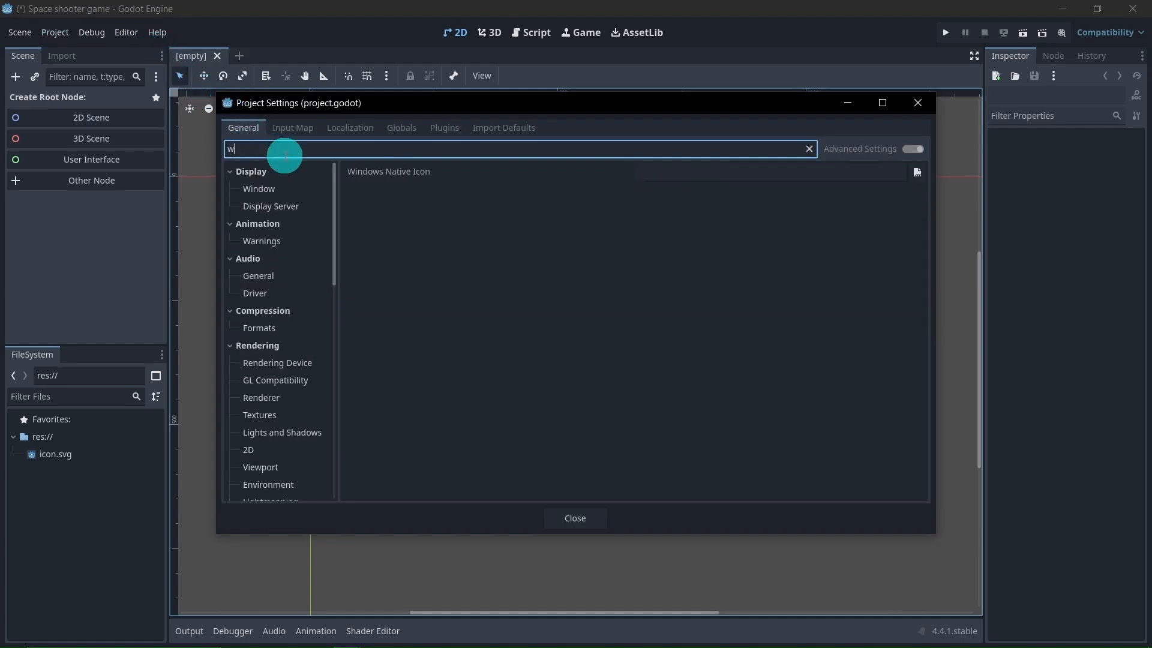
{"action": "left_click", "coordinate": [314, 189]}
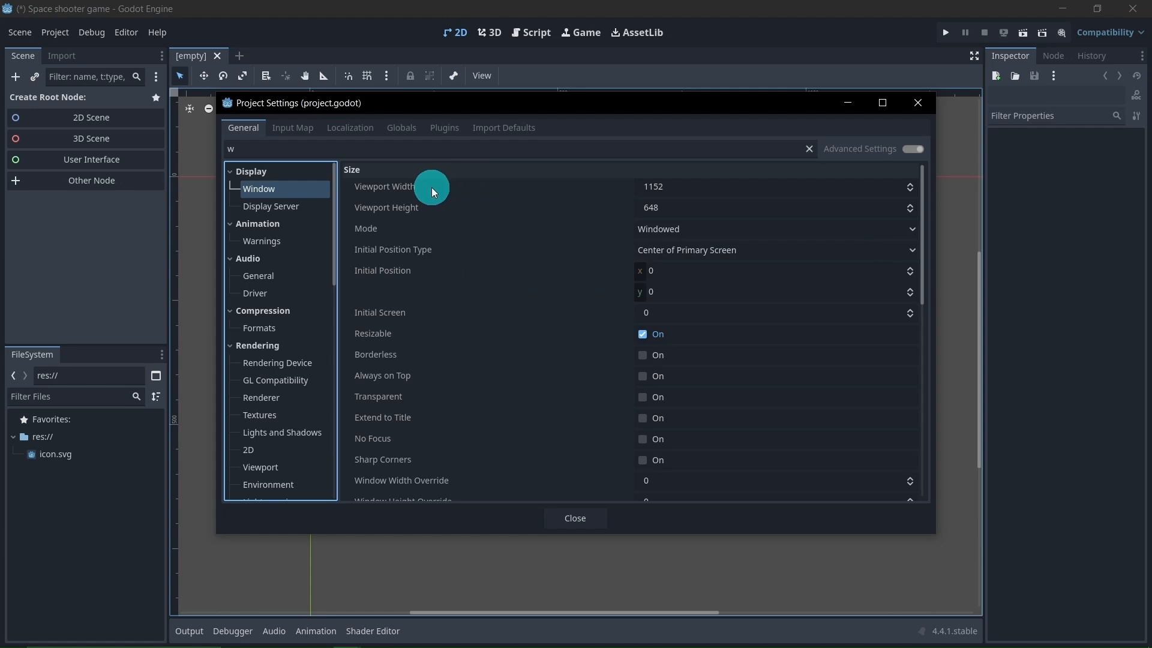
Set the viewport width to 720 and the viewport height to 1280
{"action": "left_click", "coordinate": [694, 192]}
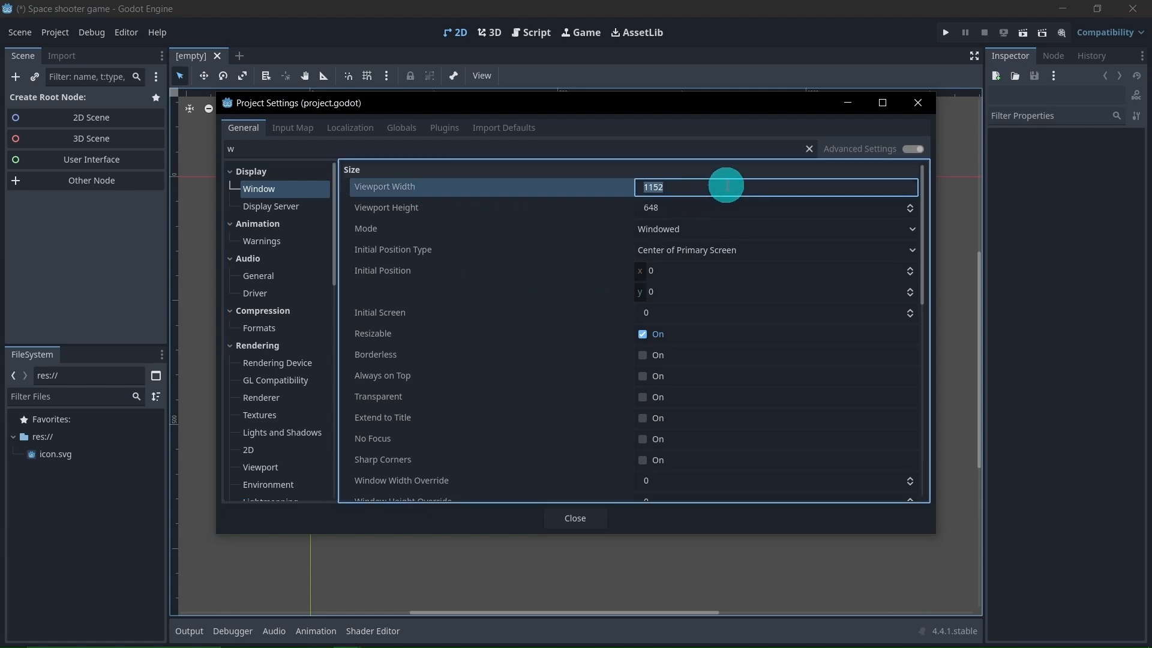
{"action": "type", "text": "720"}
{"action": "key", "text": "Return"}
{"action": "left_click", "coordinate": [704, 207]}
{"action": "type", "text": "12"}
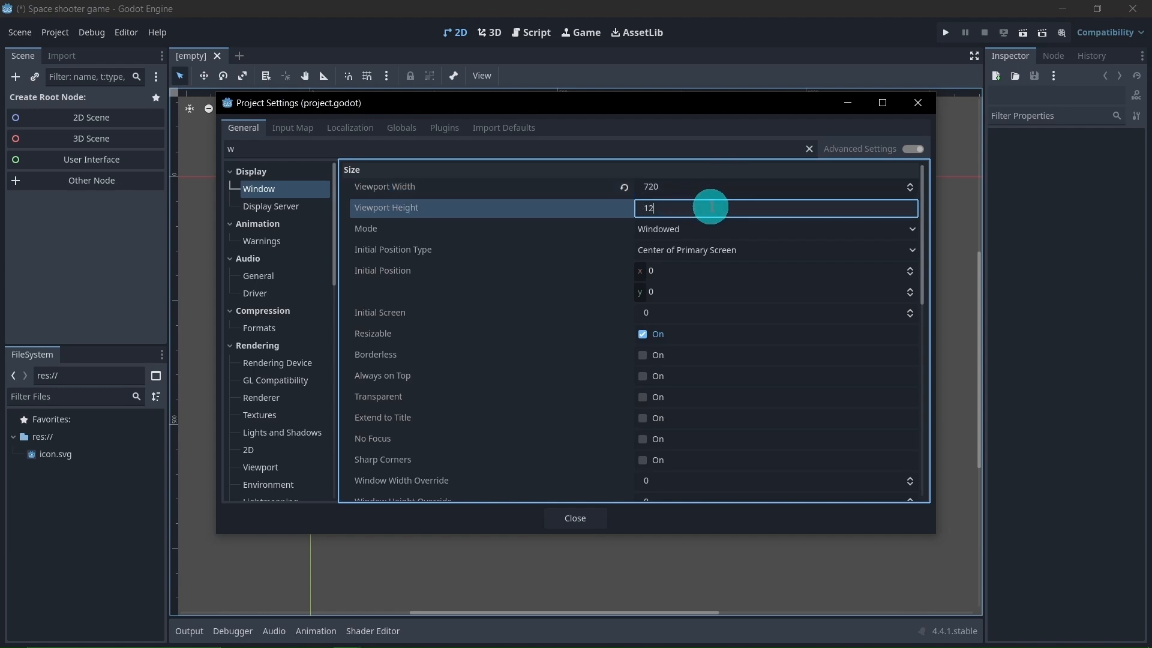
{"action": "type", "text": "80"}
{"action": "key", "text": "Return"}
Set the window's stretch mode to viewport and close the project settings
{"action": "scroll", "coordinate": [717, 356], "scroll_direction": "down", "scroll_amount": 5}
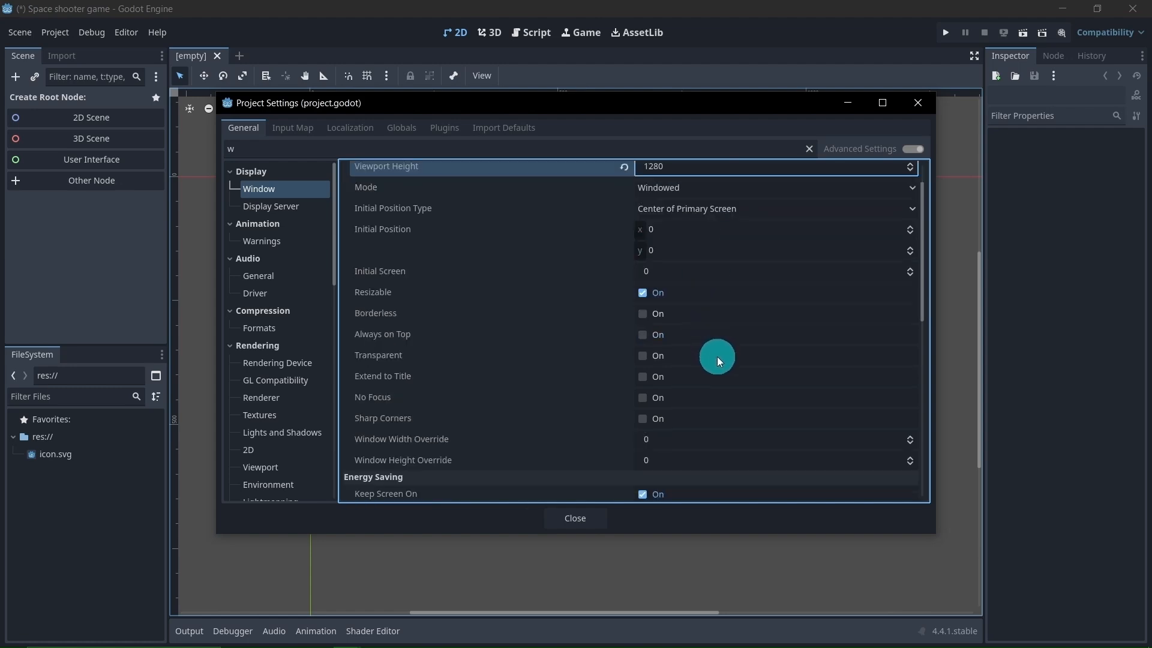
{"action": "scroll", "coordinate": [717, 357], "scroll_direction": "down", "scroll_amount": 4}
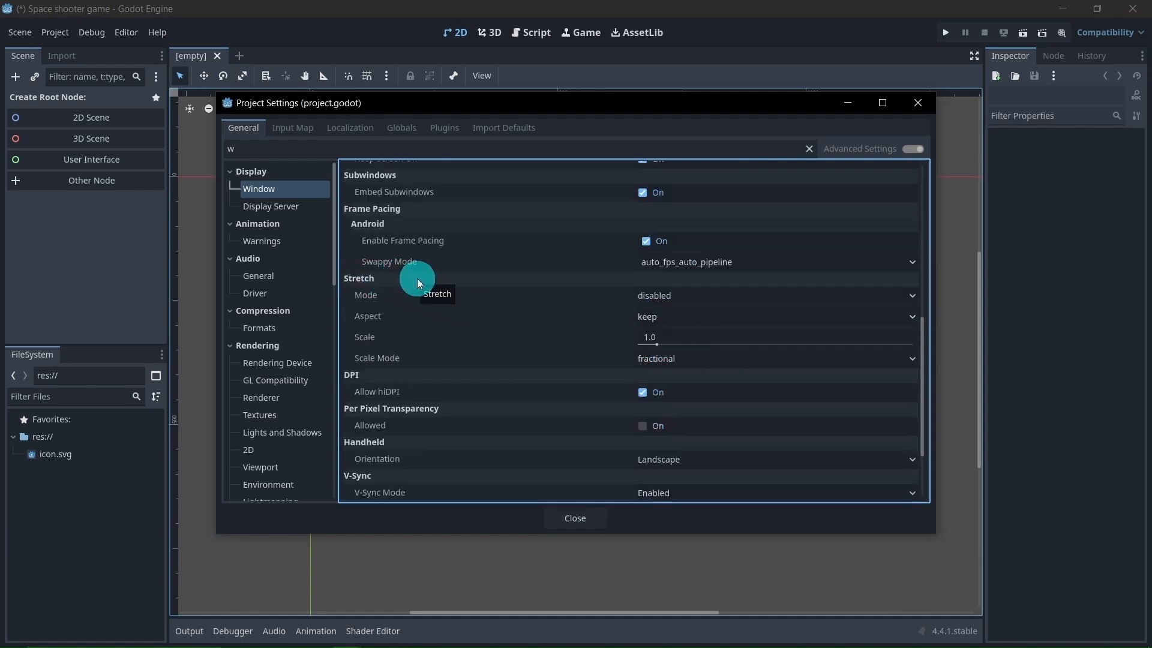
{"action": "mouse_move", "coordinate": [419, 300]}
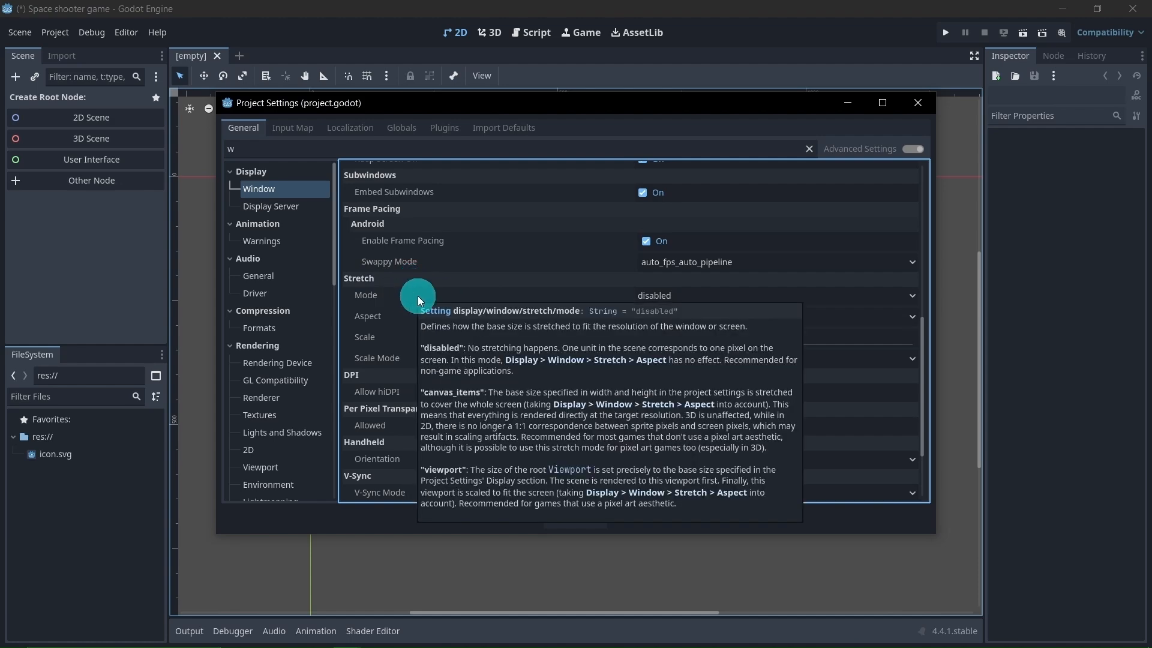
{"action": "left_click", "coordinate": [711, 301]}
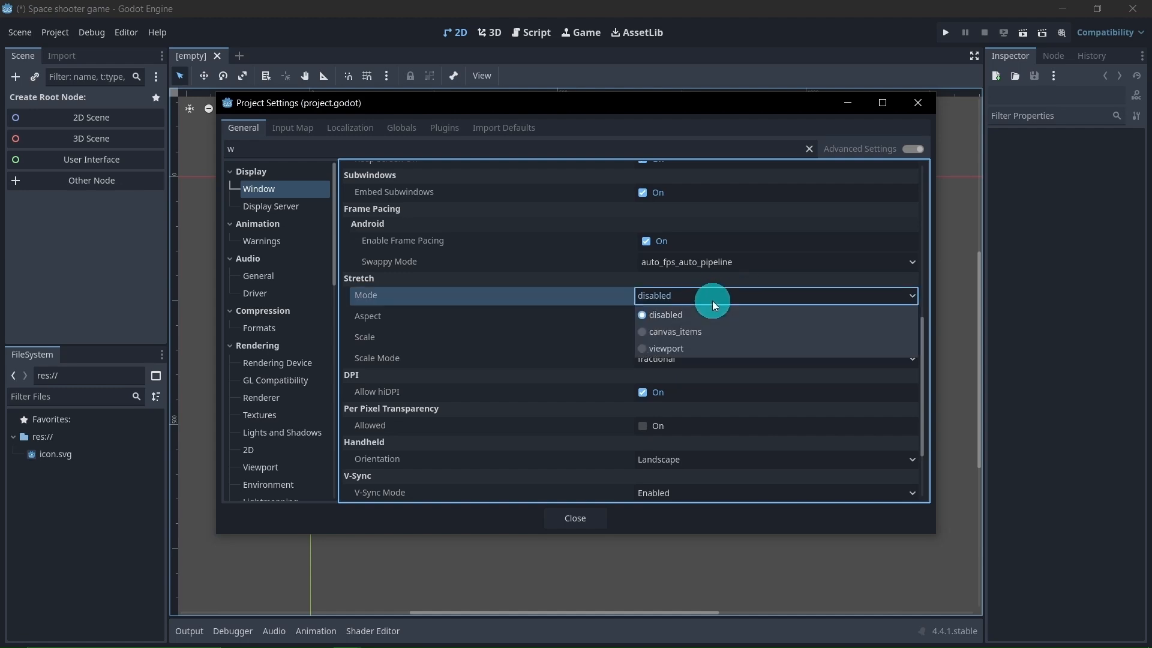
{"action": "left_click", "coordinate": [717, 348]}
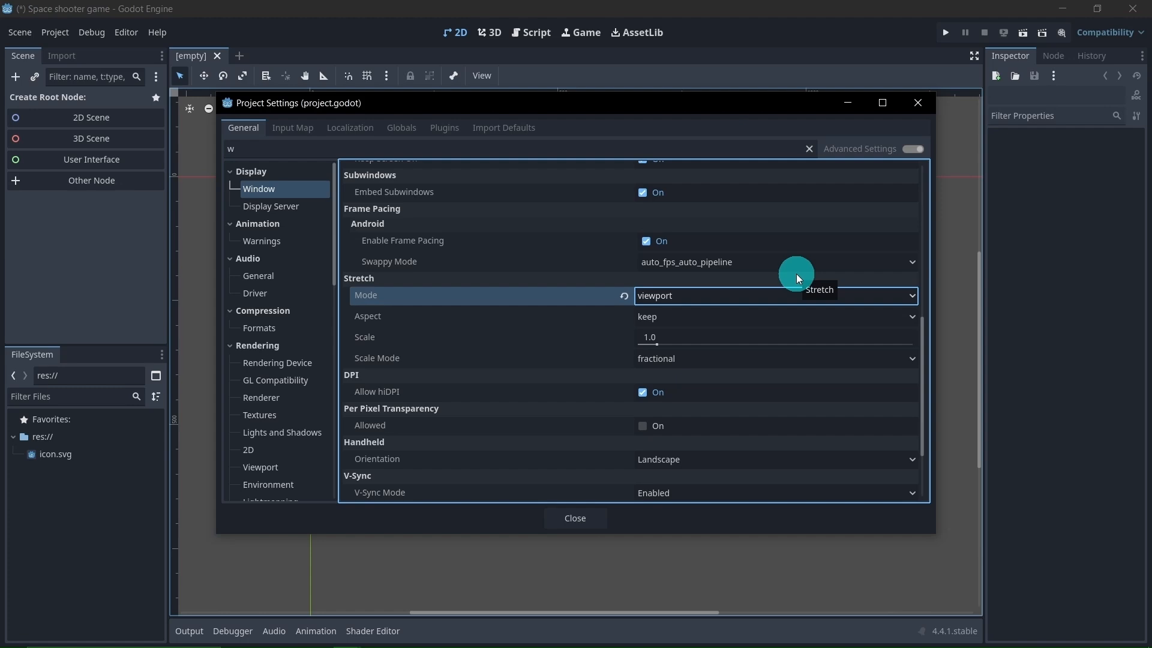
{"action": "left_click", "coordinate": [555, 524]}
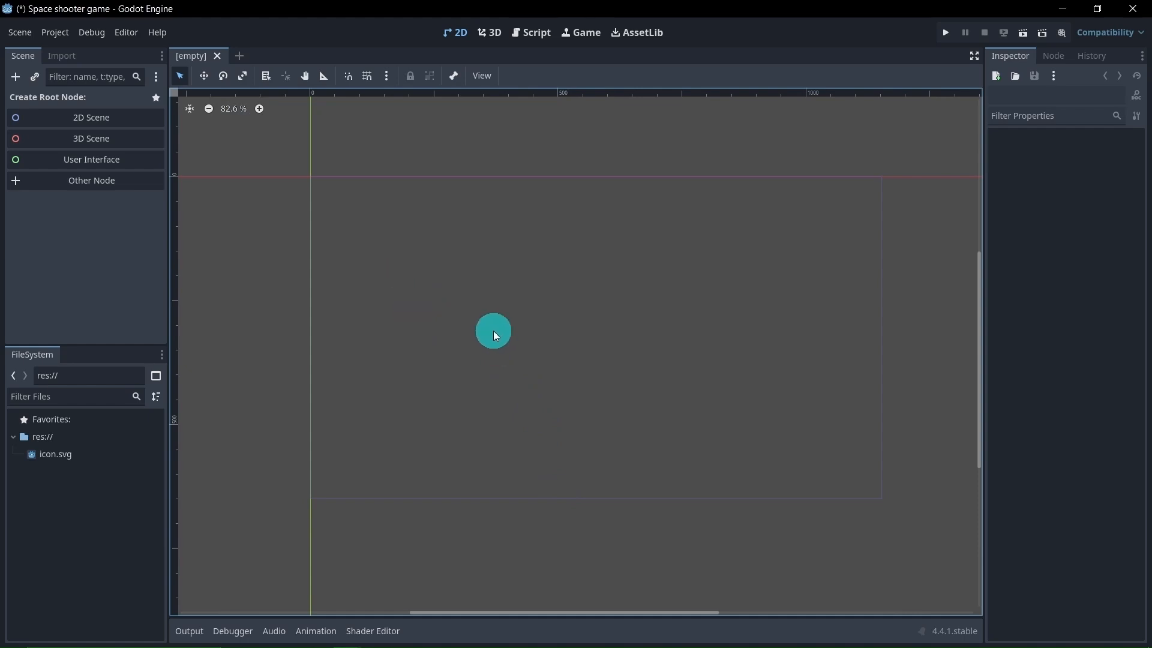
Create a 2D Scene root node and rename it main
{"action": "left_click", "coordinate": [127, 127]}
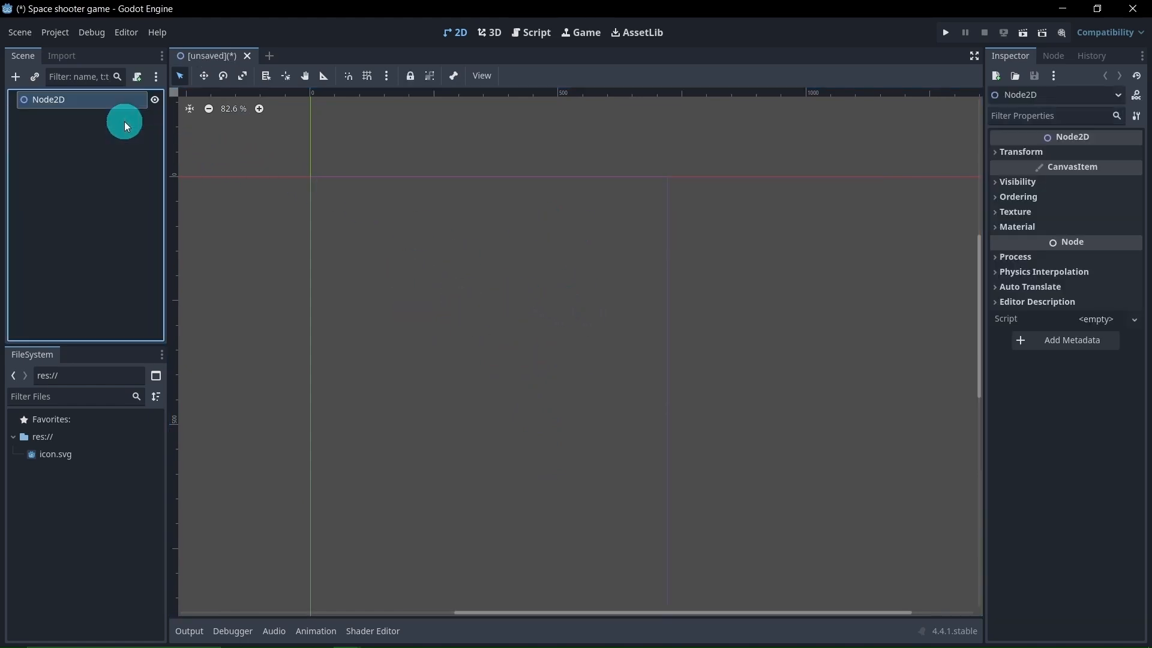
{"action": "double_click", "coordinate": [88, 102]}
{"action": "type", "text": "main"}
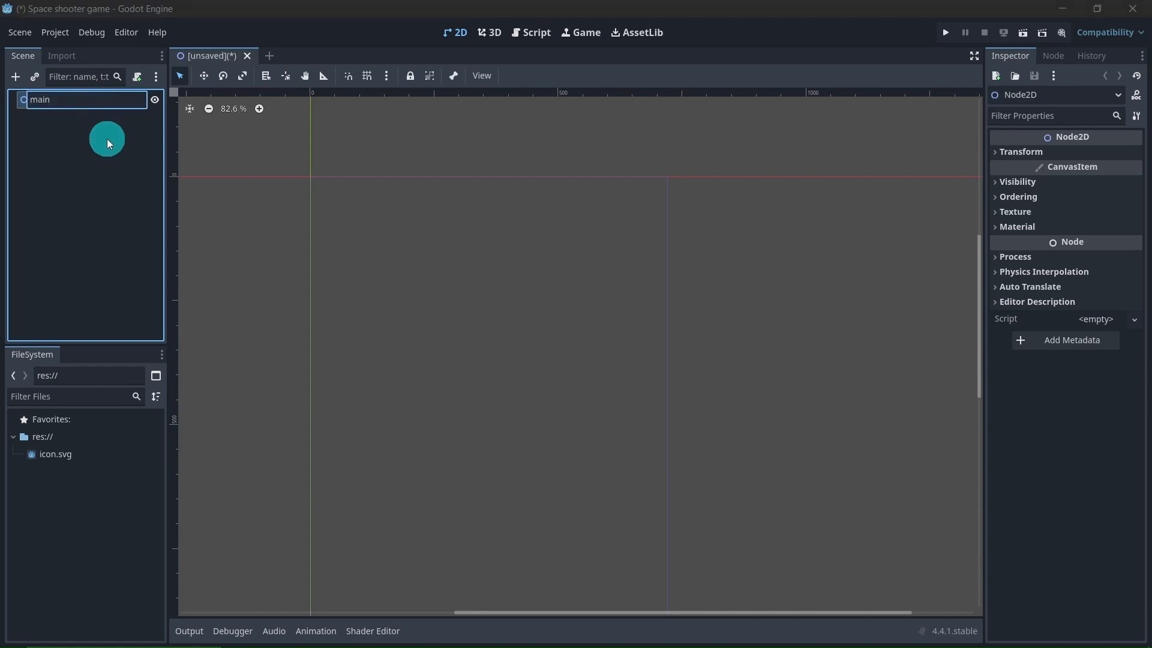
{"action": "key", "text": "Return"}
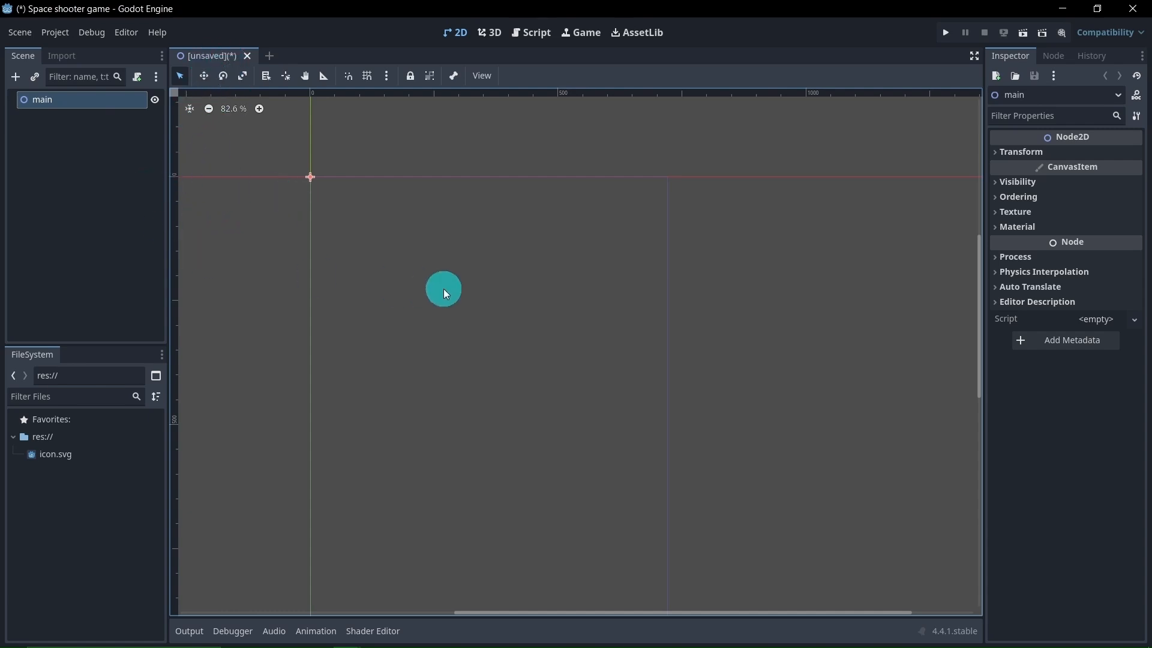
{"action": "key", "text": "ctrl+s"}
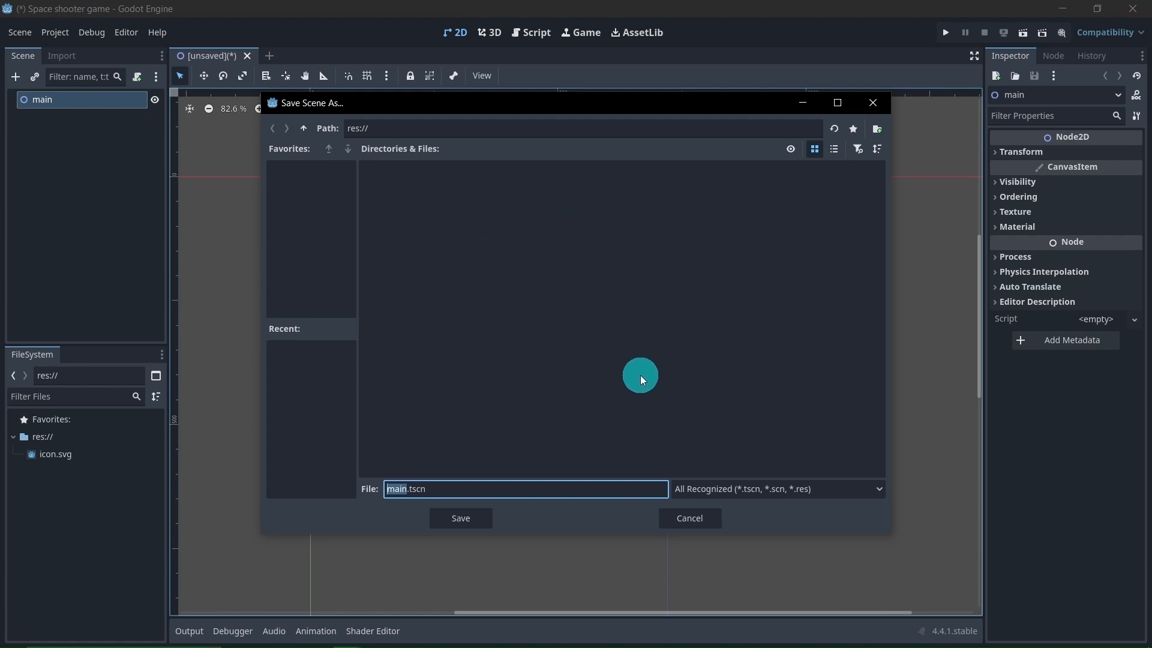
{"action": "left_click", "coordinate": [700, 521]}
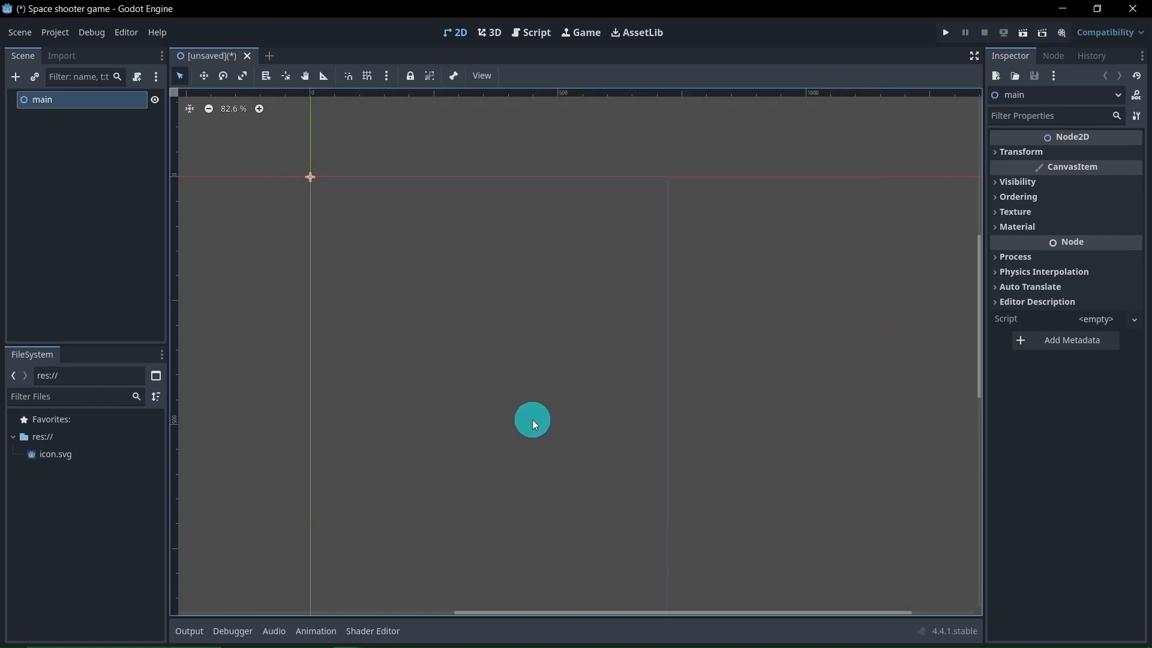
Create a folder named scenes in the project's res:// root
{"action": "scroll", "coordinate": [477, 435], "scroll_direction": "down", "scroll_amount": 4}
{"action": "middle_click_drag", "start_coordinate": [479, 429], "coordinate": [564, 332]}
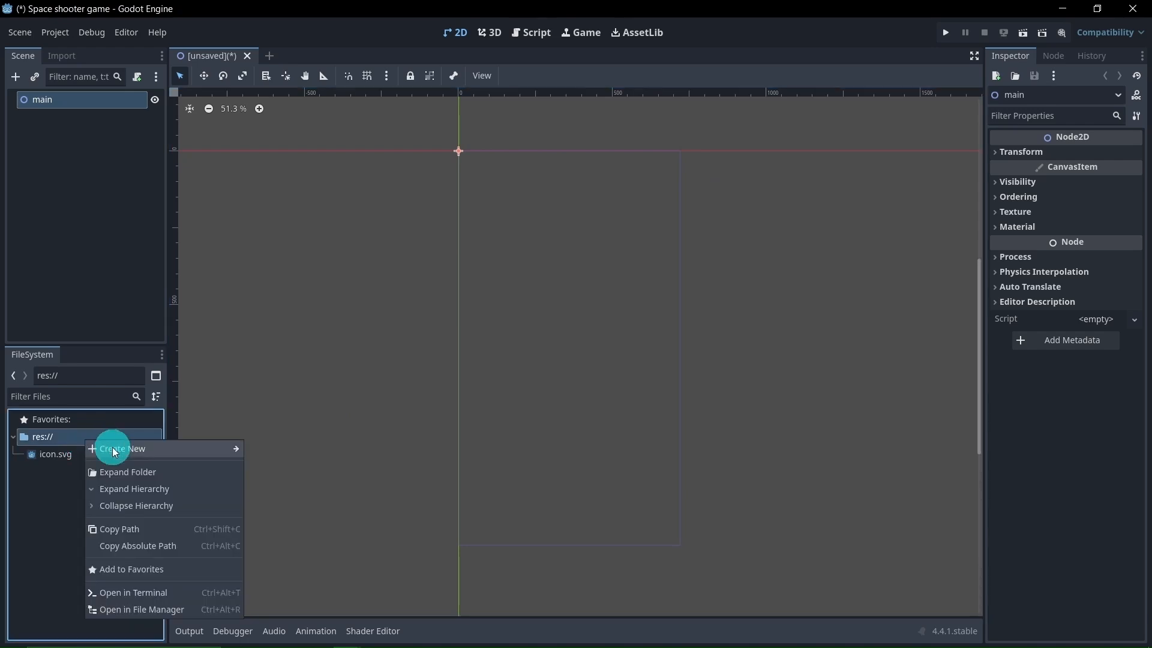
{"action": "mouse_move", "coordinate": [118, 449]}
{"action": "left_click", "coordinate": [262, 449]}
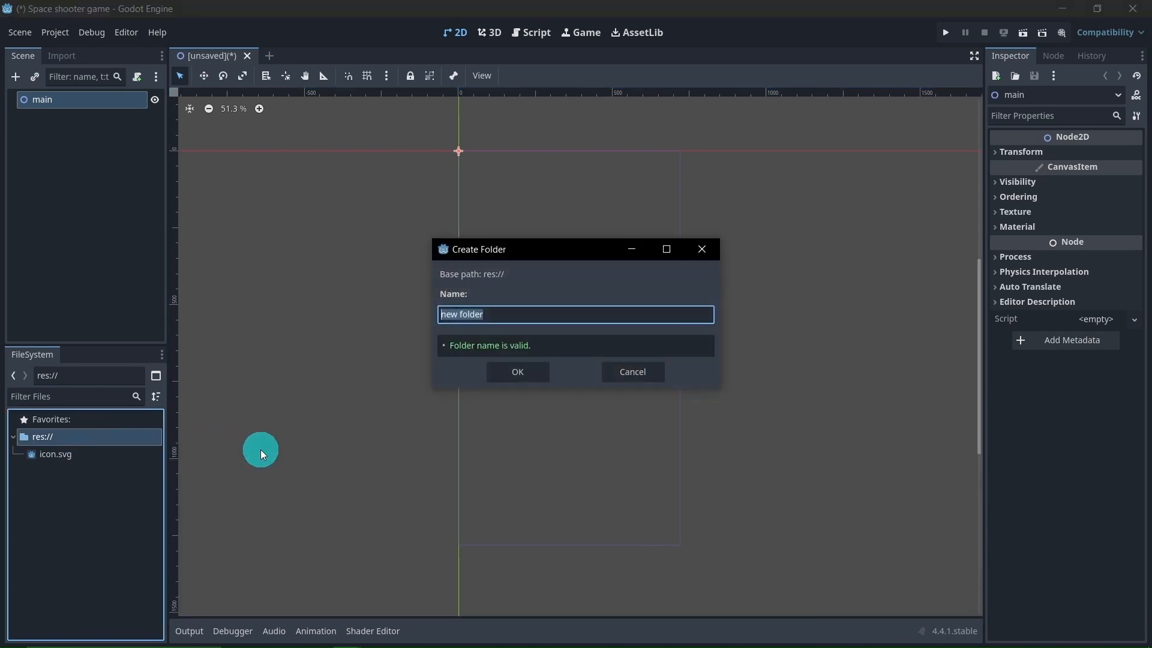
{"action": "type", "text": "scenes"}
{"action": "left_click", "coordinate": [519, 378]}
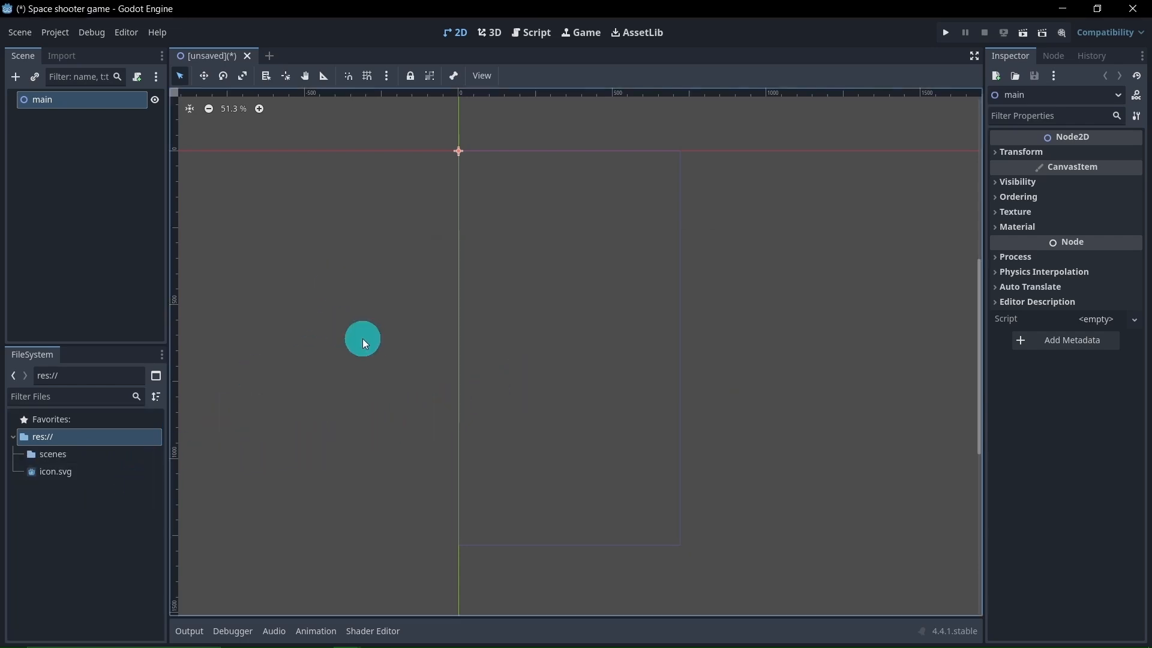
Save the scene as main.tscn inside the scenes folder and check that the folder contains it
{"action": "key", "text": "ctrl+s"}
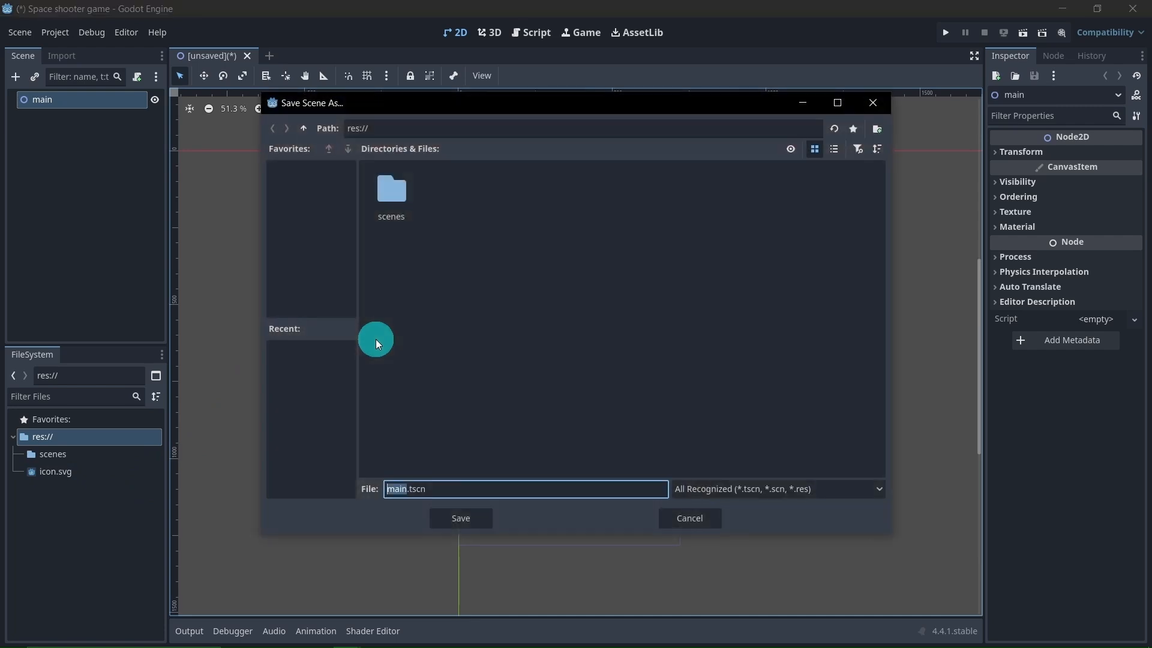
{"action": "double_click", "coordinate": [401, 220]}
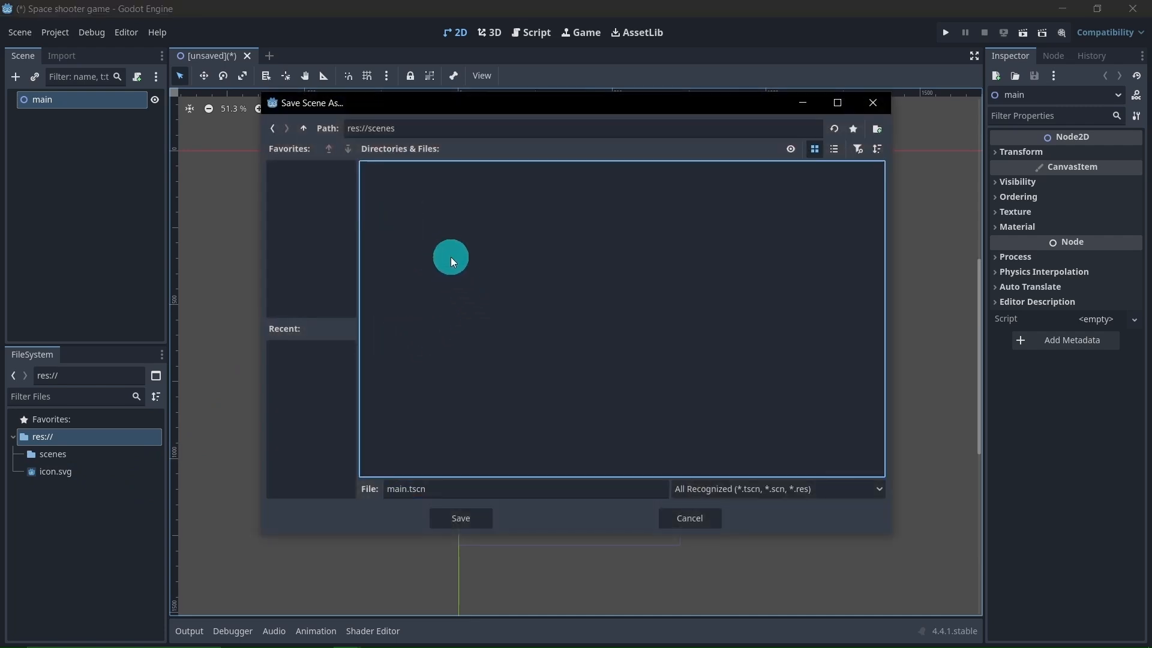
{"action": "left_click", "coordinate": [485, 517]}
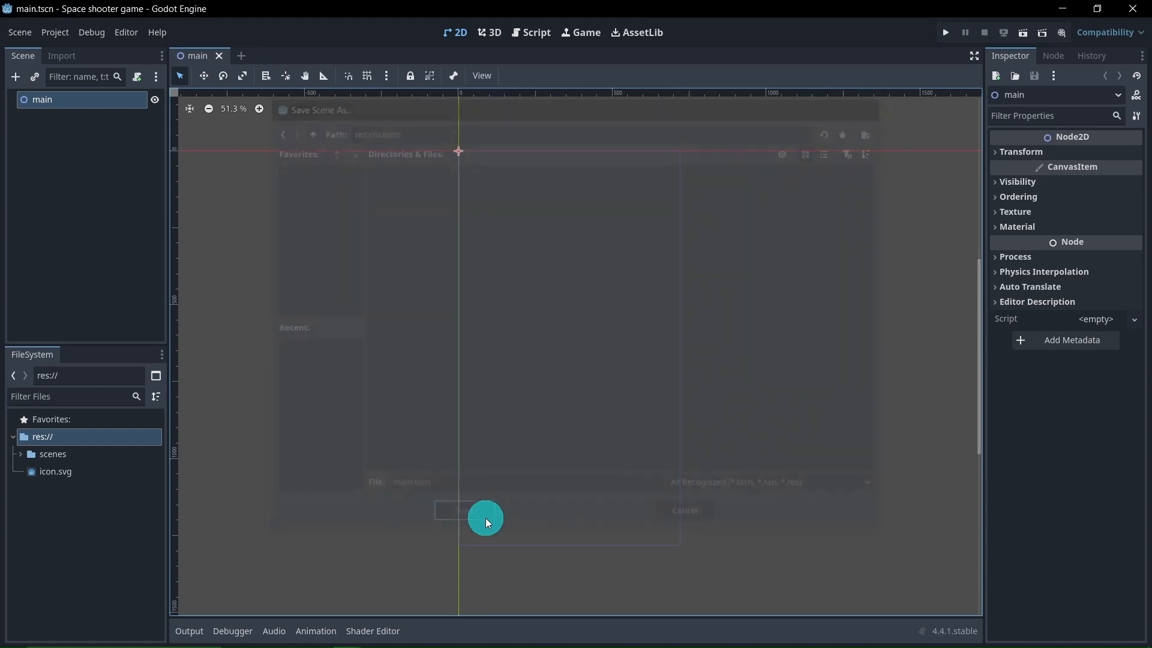
{"action": "left_click", "coordinate": [19, 458]}
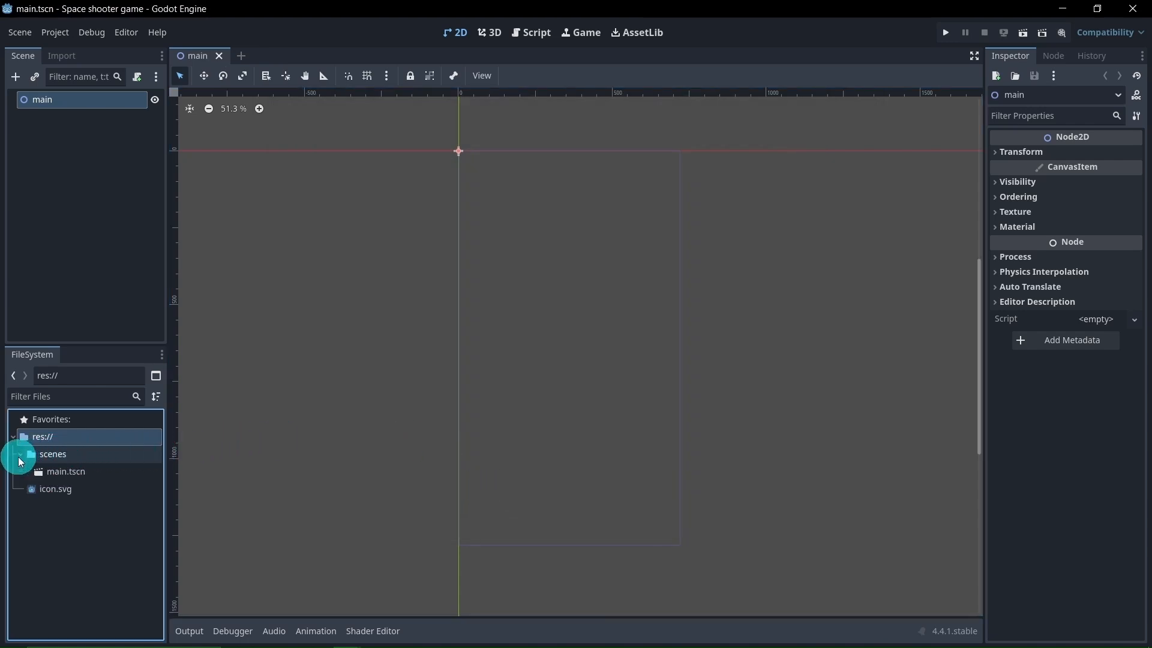
{"action": "left_click", "coordinate": [19, 458]}
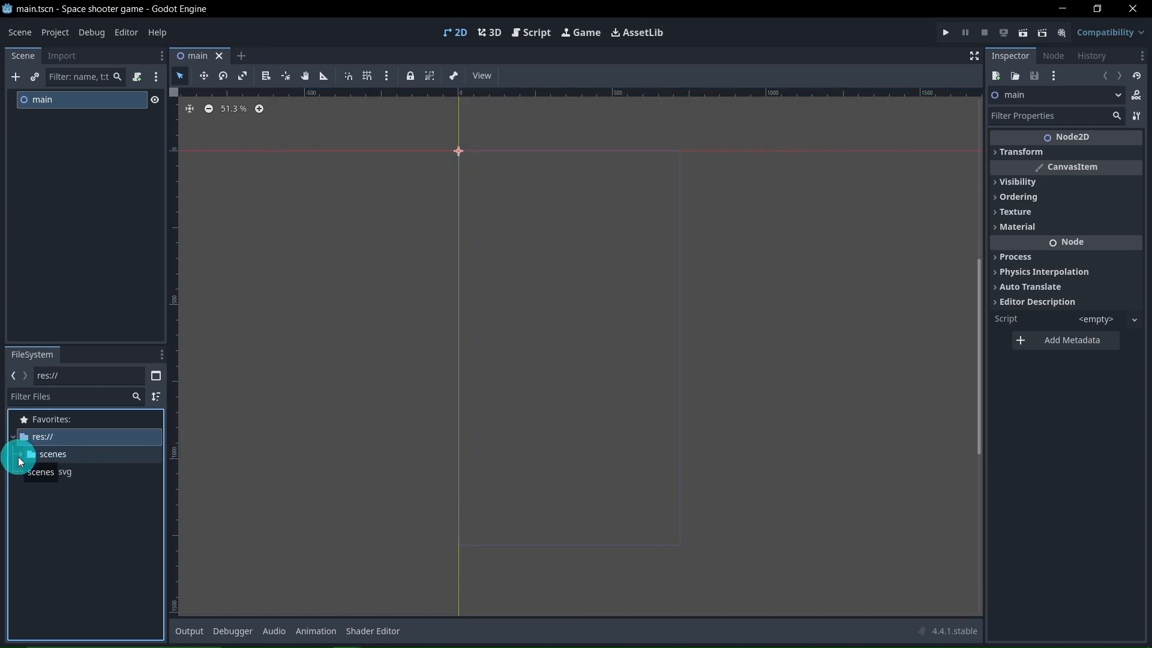
{"action": "left_click", "coordinate": [185, 493]}
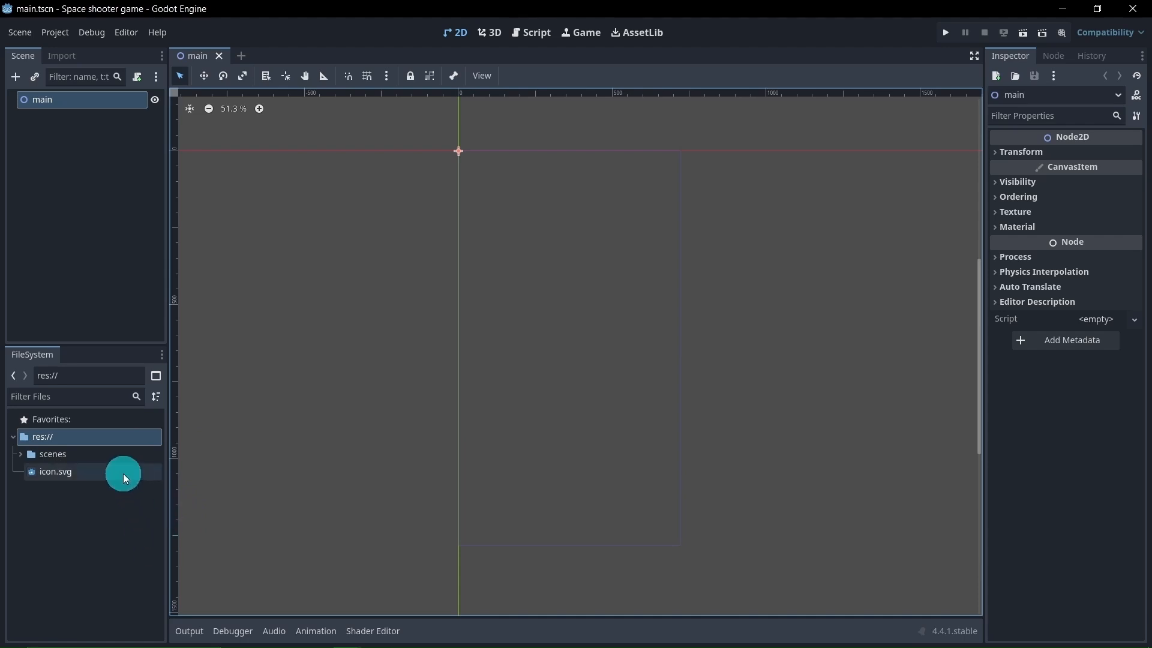
Set the folder color of the scenes folder to purple
{"action": "left_click", "coordinate": [91, 447]}
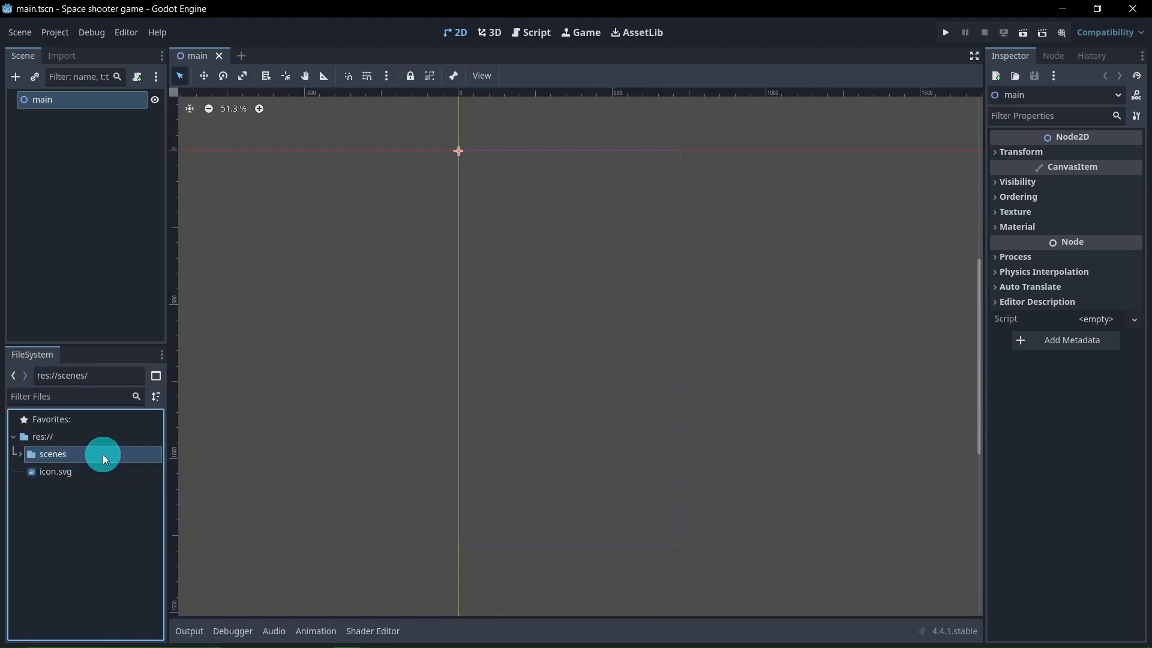
{"action": "right_click", "coordinate": [113, 454]}
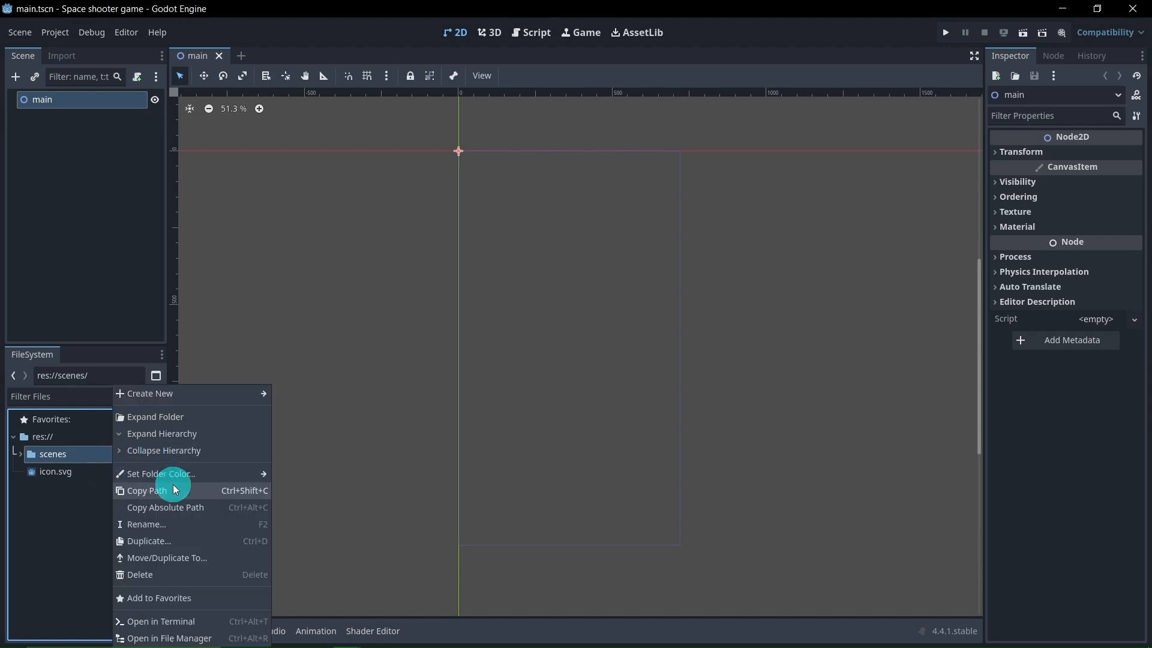
{"action": "mouse_move", "coordinate": [183, 480]}
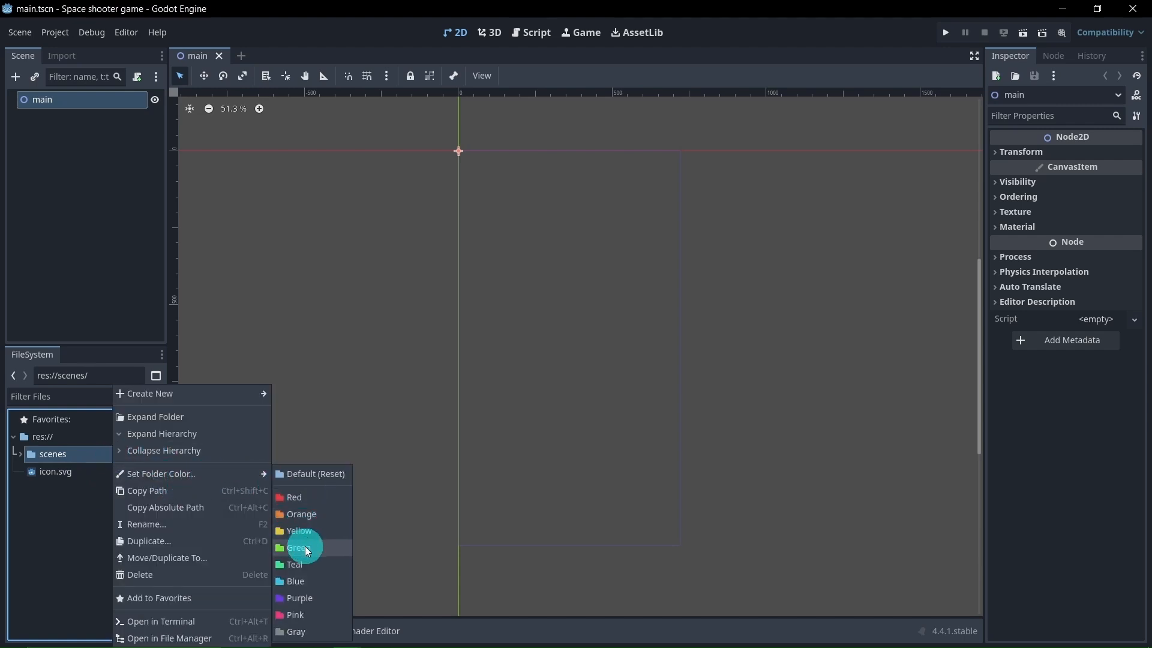
{"action": "left_click", "coordinate": [326, 598]}
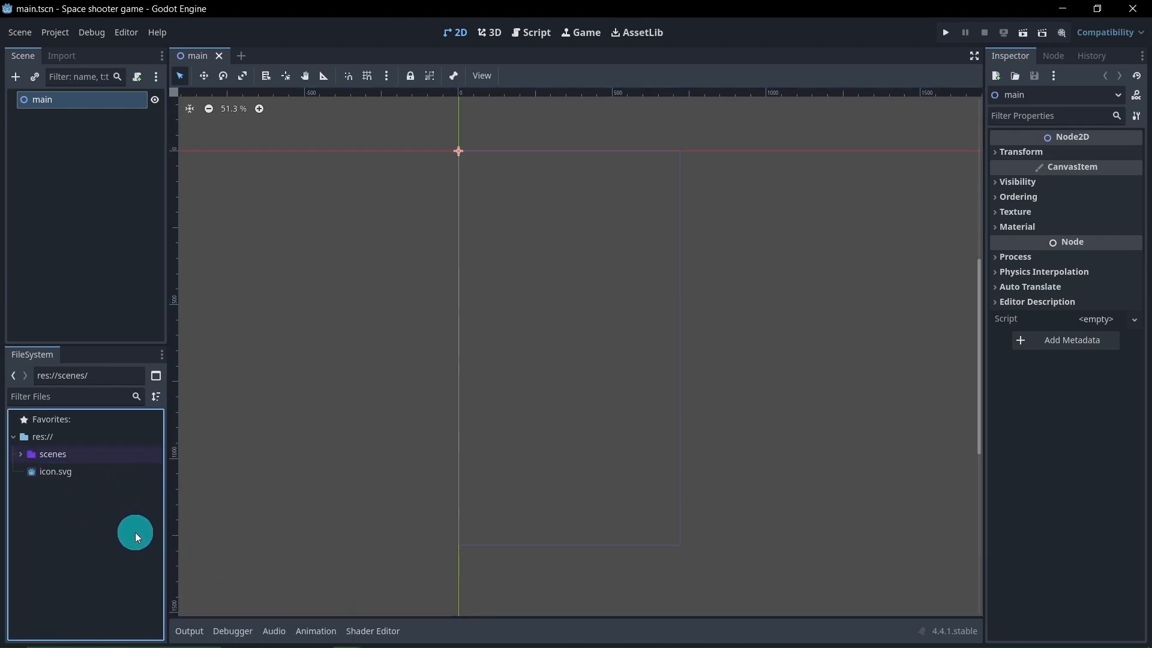
Create a folder named art in the project's res:// root
{"action": "right_click", "coordinate": [47, 438]}
{"action": "mouse_move", "coordinate": [83, 451]}
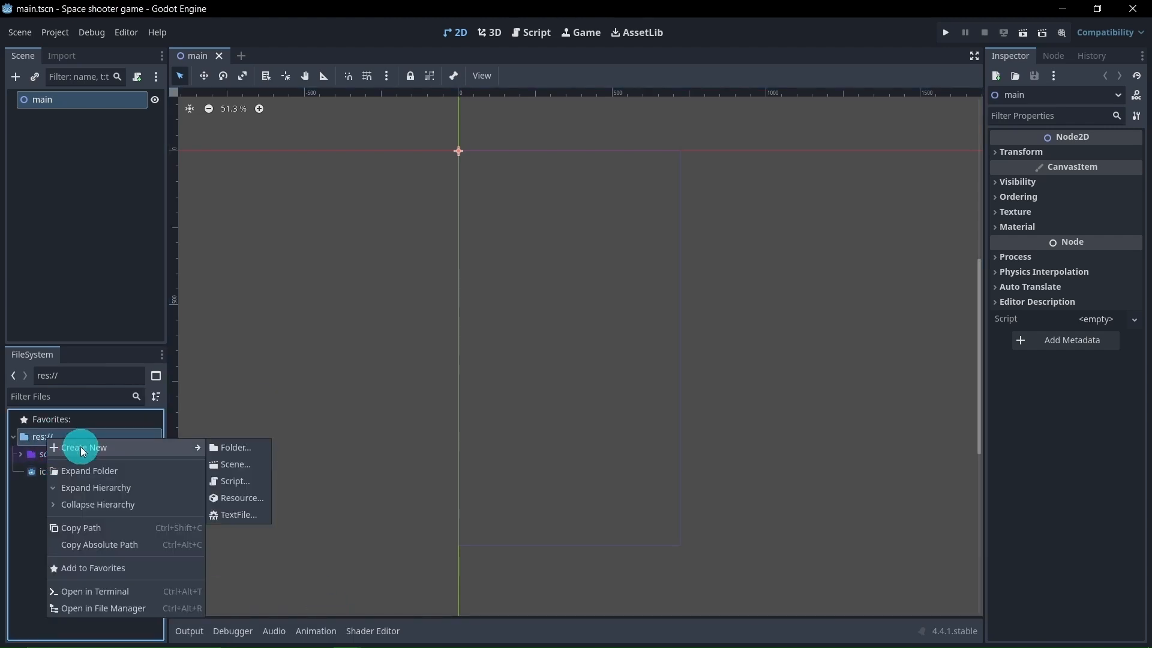
{"action": "left_click", "coordinate": [236, 452]}
{"action": "type", "text": "art"}
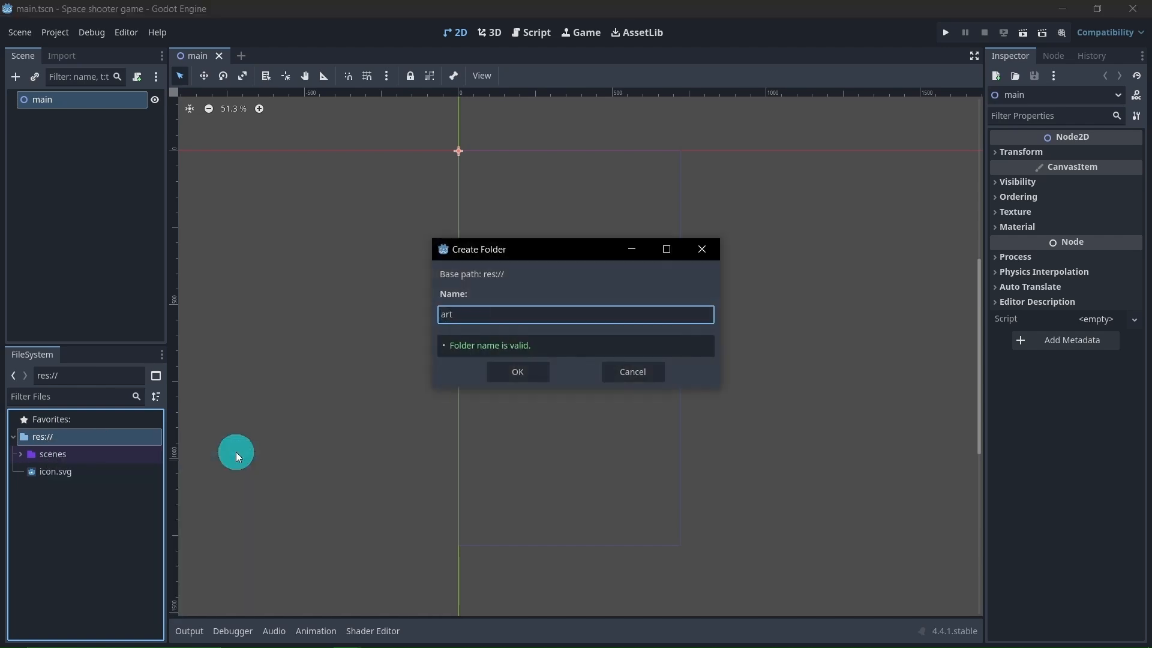
{"action": "key", "text": "Return"}
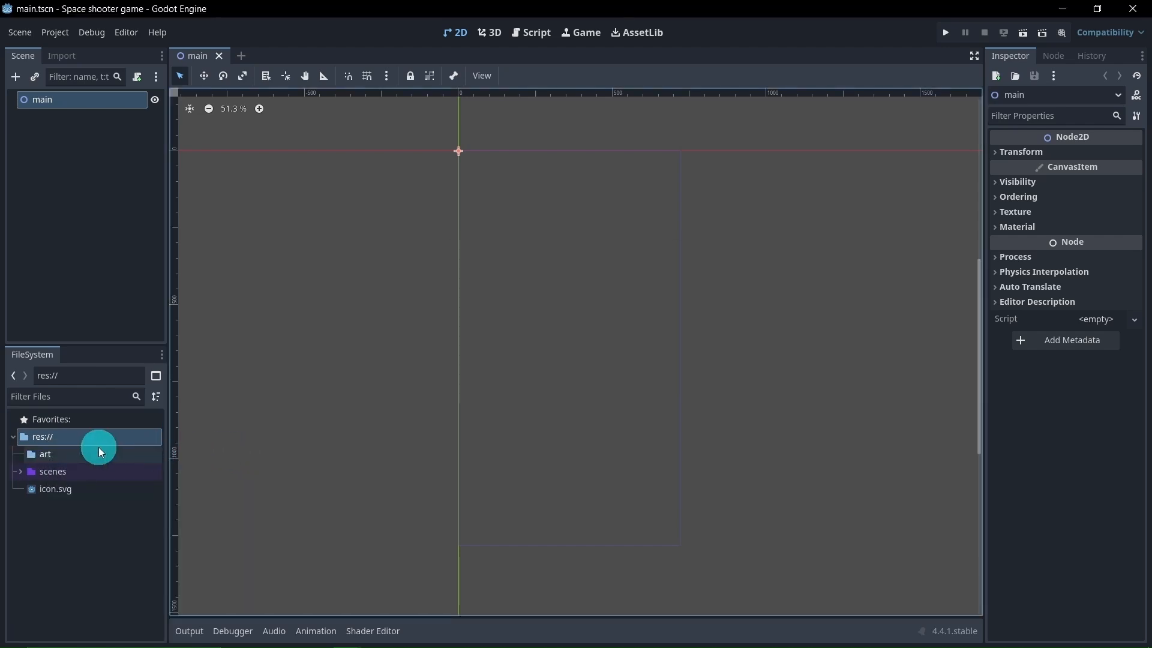
Set the folder color of the art folder to red
{"action": "right_click", "coordinate": [96, 451]}
{"action": "mouse_move", "coordinate": [150, 474]}
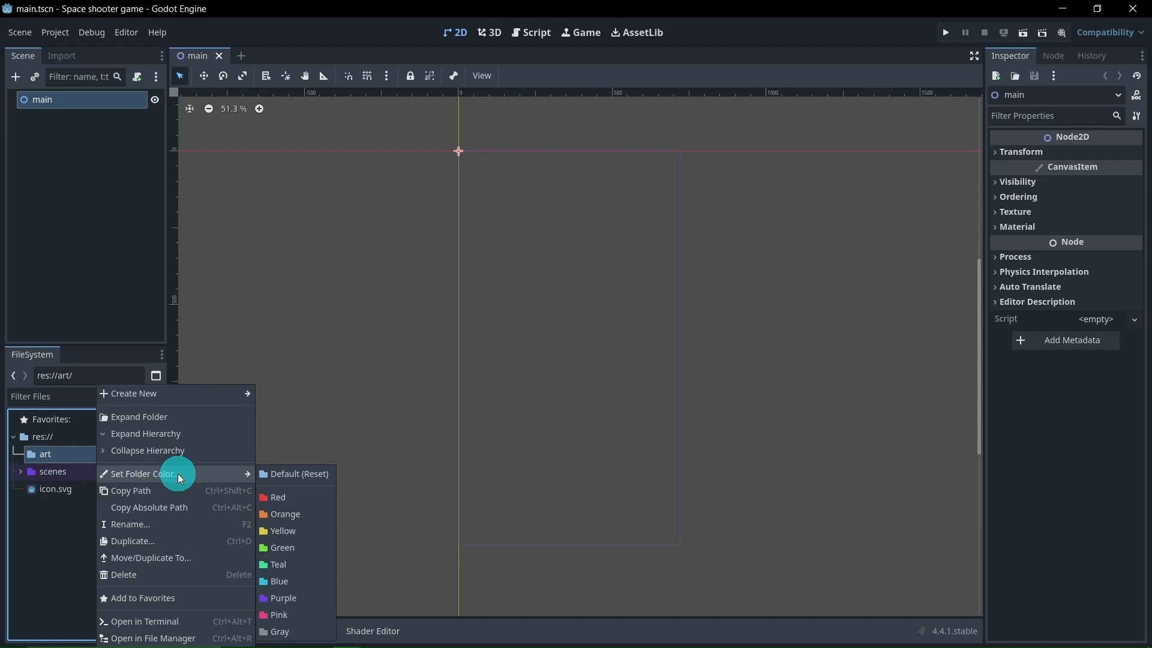
{"action": "left_click", "coordinate": [274, 494]}
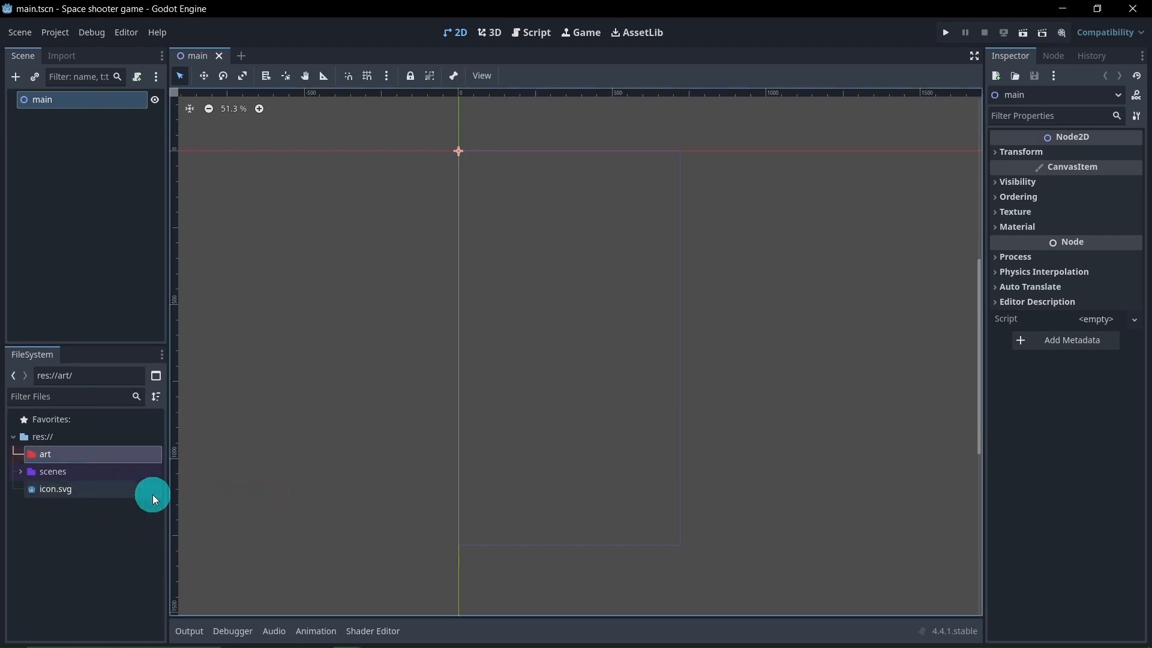
{"action": "left_click", "coordinate": [96, 546]}
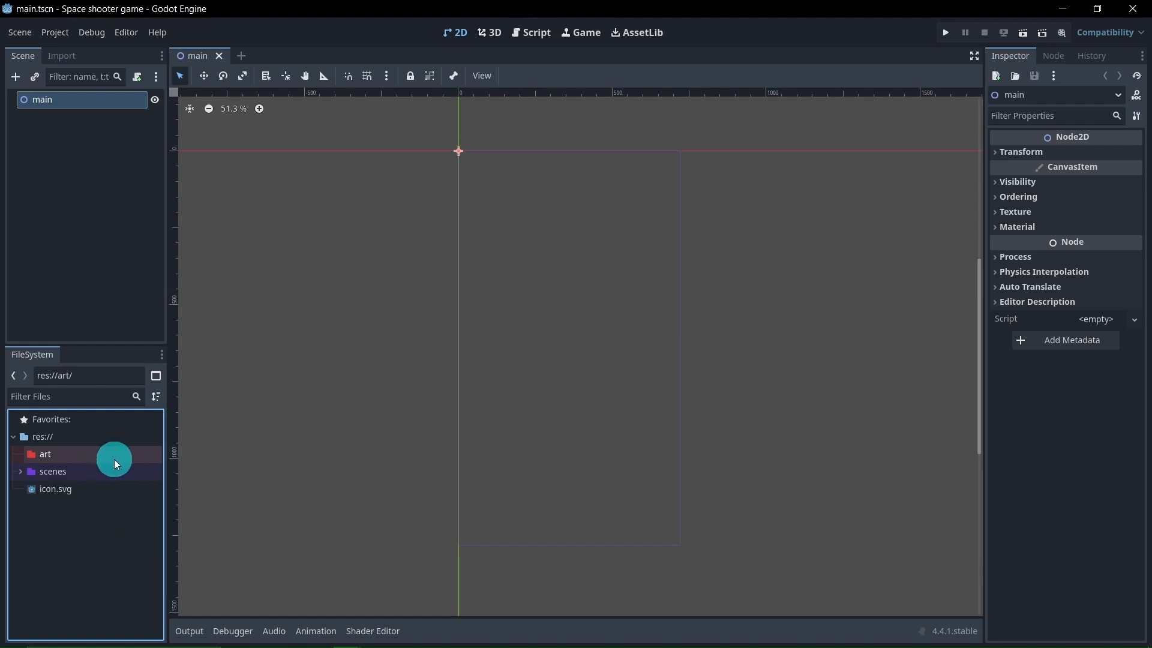
{"action": "left_click", "coordinate": [61, 457]}
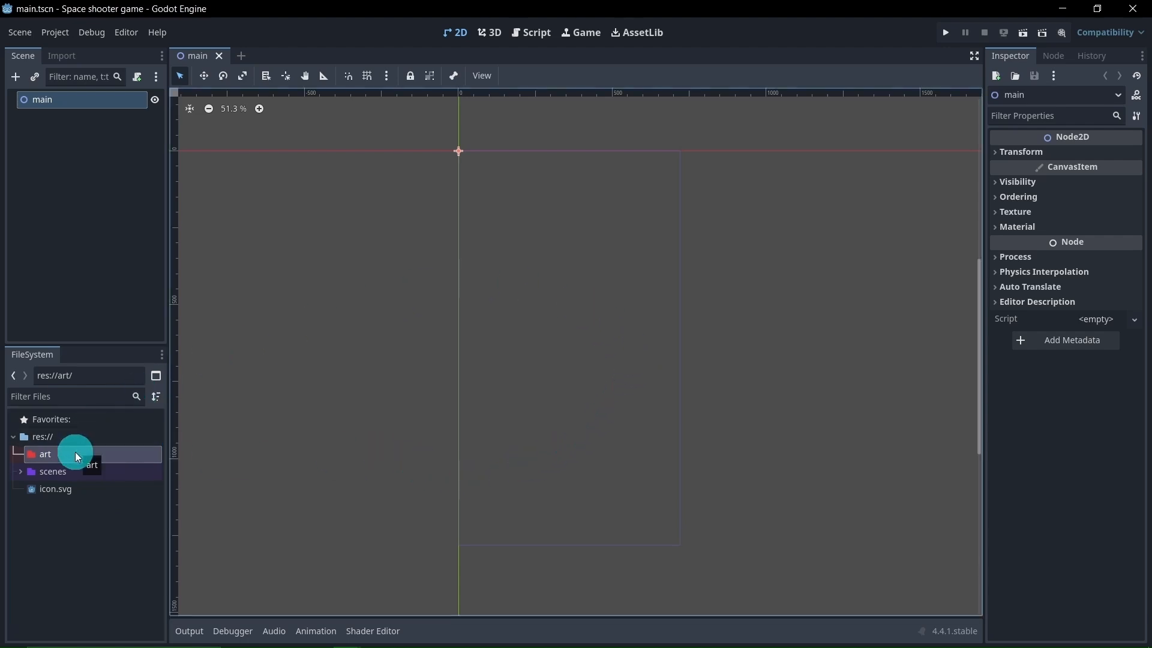
{"action": "mouse_move", "coordinate": [87, 452]}
{"action": "left_mouse_down"}
{"action": "mouse_move", "coordinate": [132, 474]}
{"action": "mouse_move", "coordinate": [103, 449]}
{"action": "left_mouse_up"}
Create a folder named components in the project's res:// root
{"action": "right_click", "coordinate": [81, 440]}
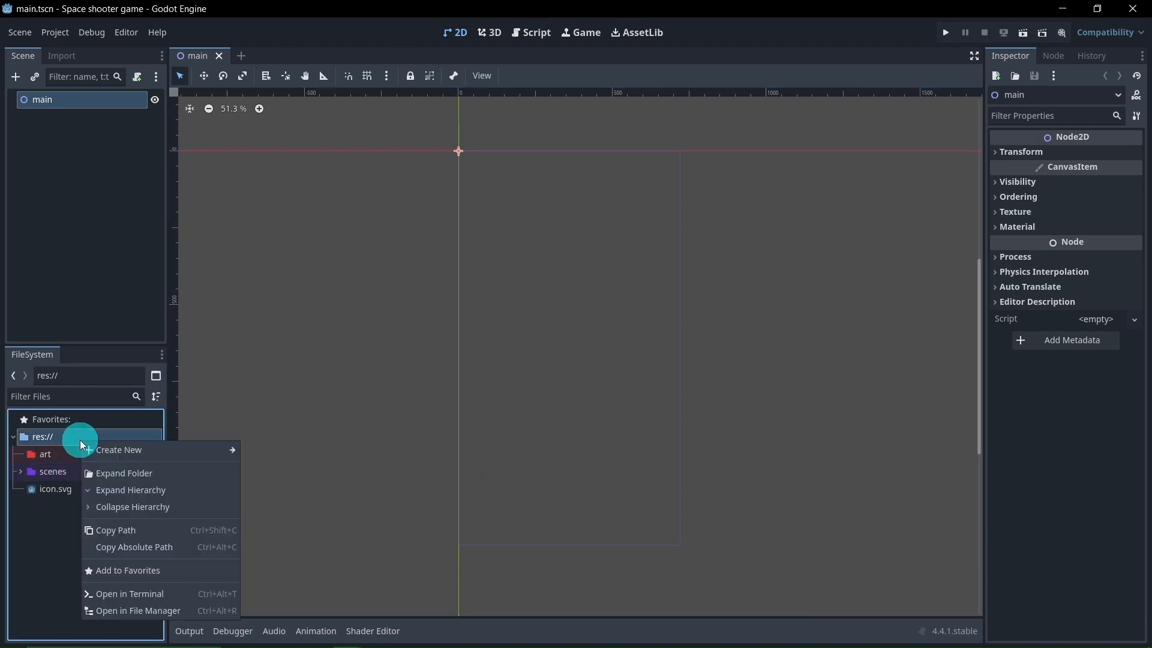
{"action": "left_click", "coordinate": [114, 450]}
{"action": "left_click", "coordinate": [264, 451]}
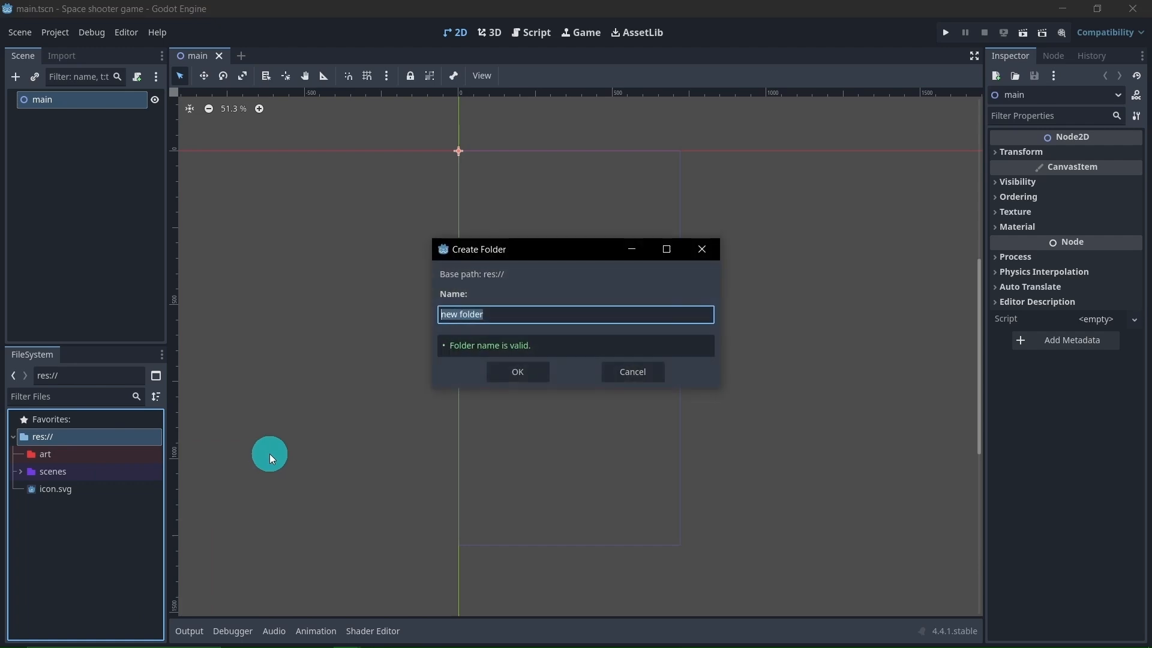
{"action": "type", "text": "components"}
{"action": "key", "text": "Return"}
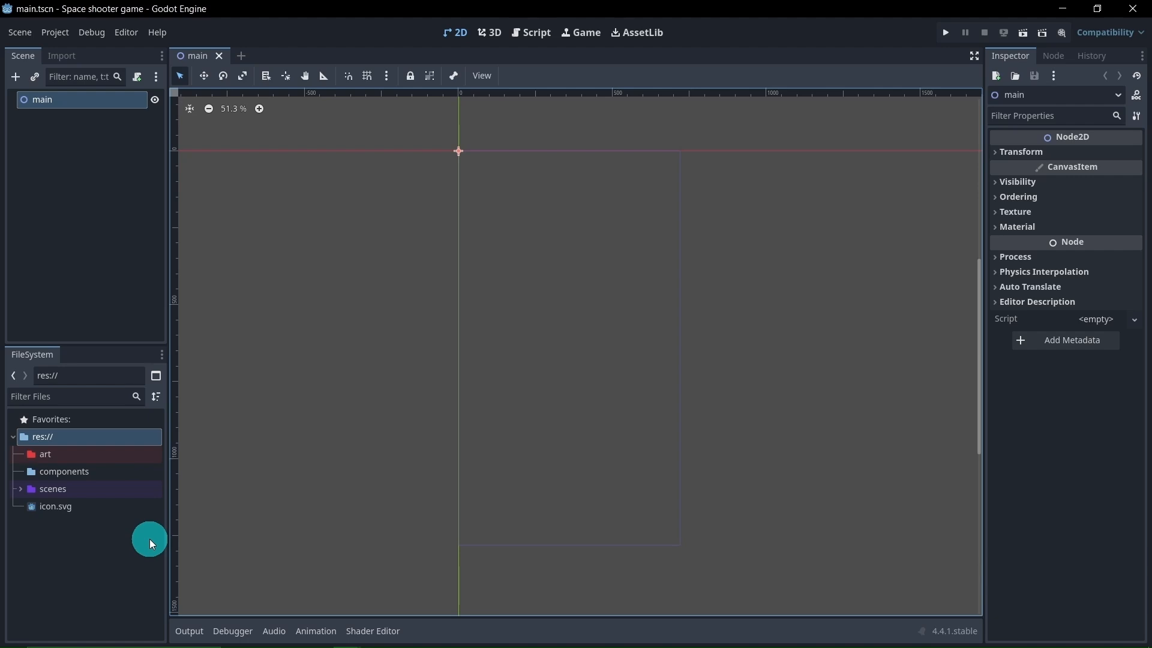
Set the folder color of the components folder to yellow
{"action": "right_click", "coordinate": [112, 474]}
{"action": "mouse_move", "coordinate": [120, 474]}
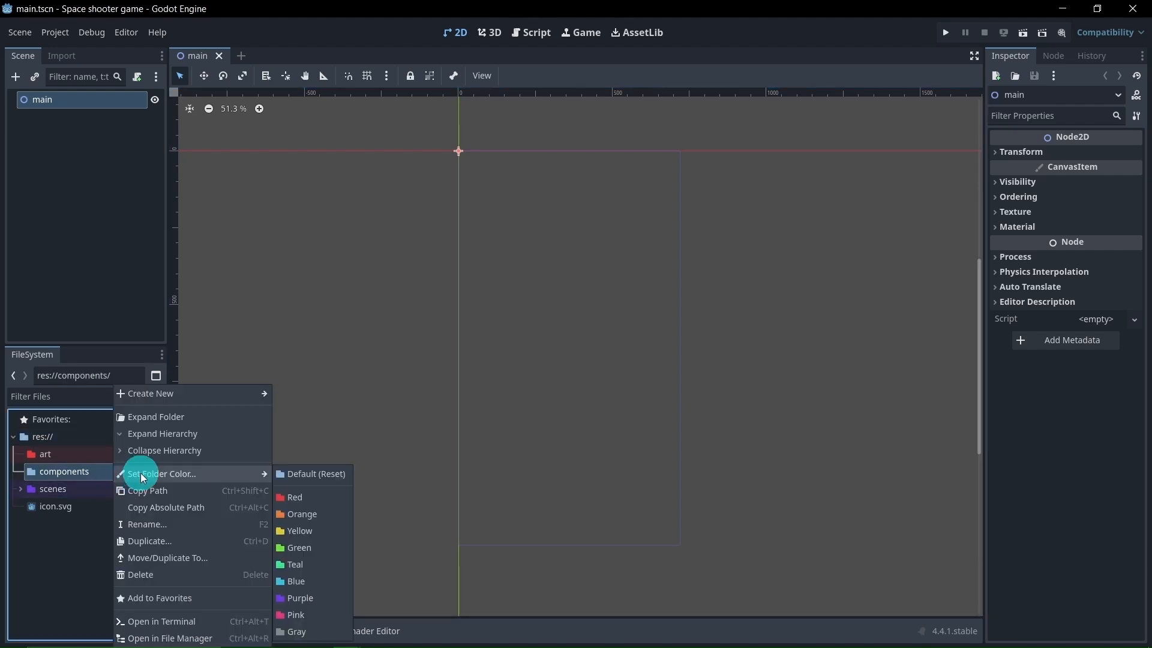
{"action": "left_click", "coordinate": [317, 533]}
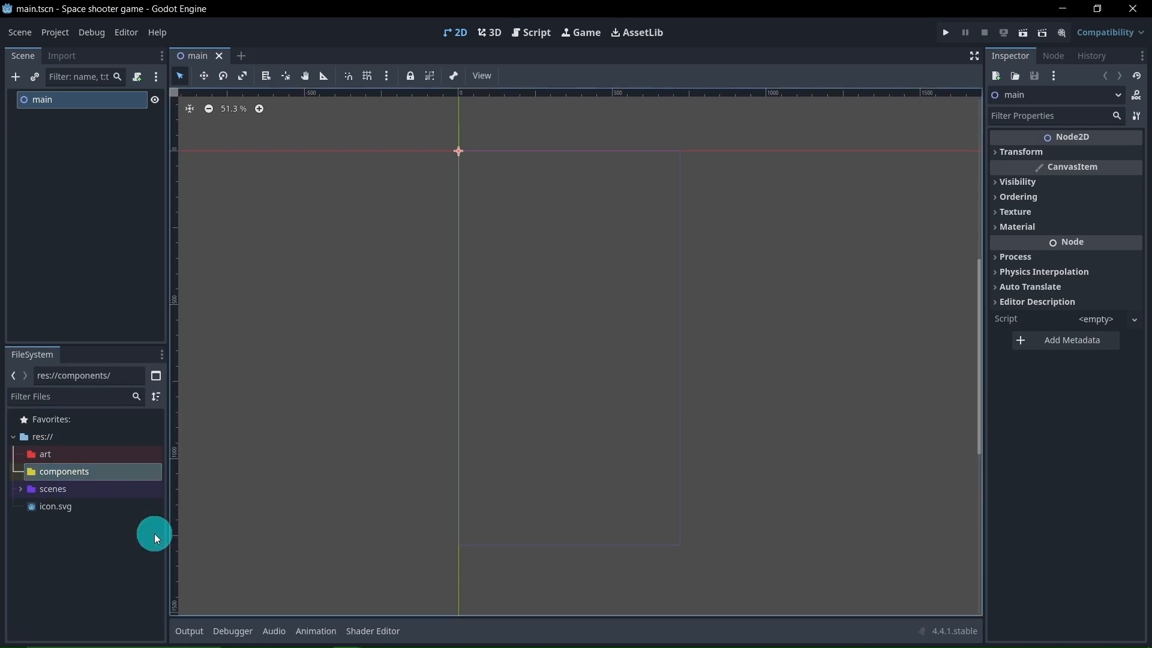
Create a folder named scripts in the project's res:// root
{"action": "right_click", "coordinate": [60, 441]}
{"action": "mouse_move", "coordinate": [87, 457]}
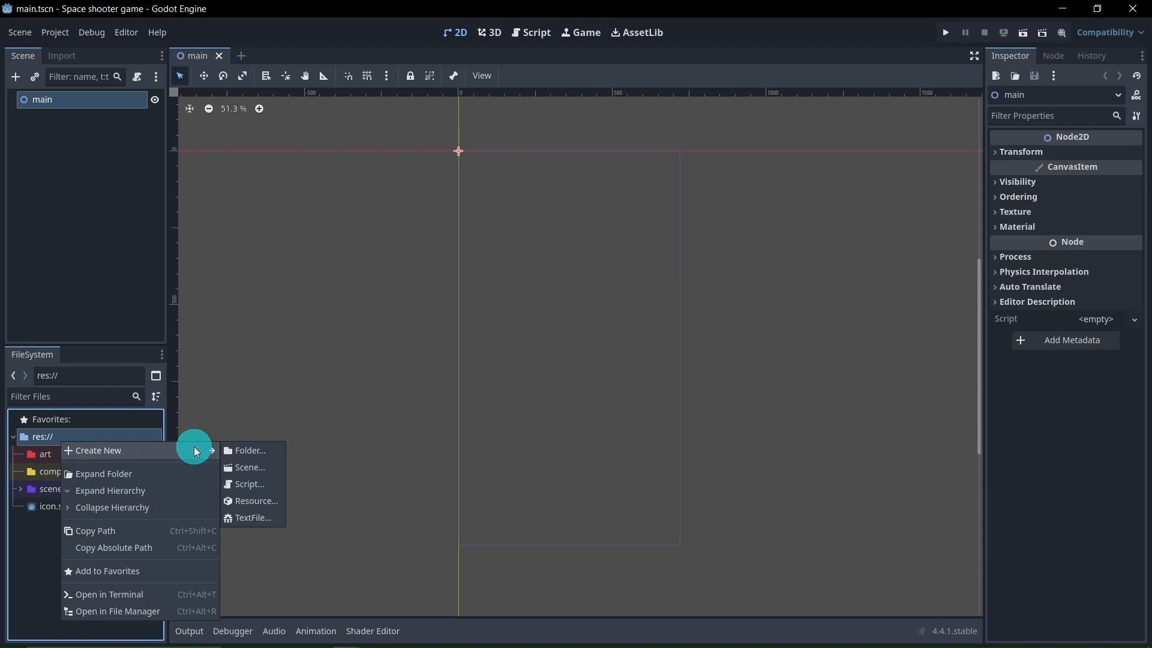
{"action": "left_click", "coordinate": [232, 452]}
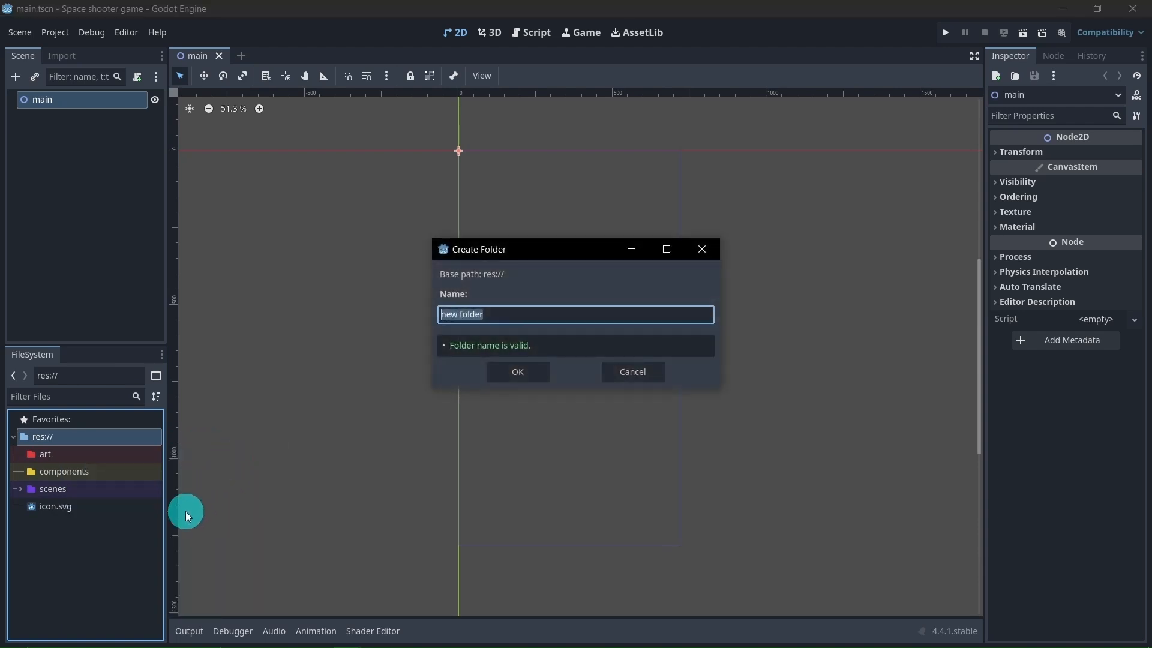
{"action": "type", "text": "scripts"}
{"action": "key", "text": "Return"}
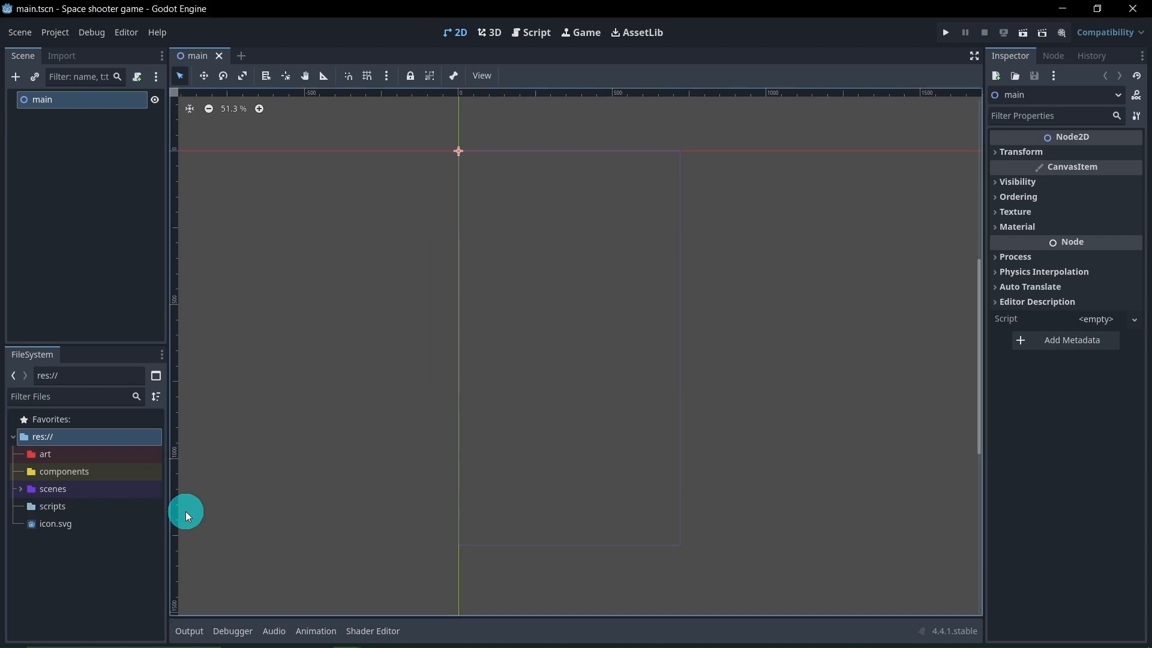
Set the folder color of the scripts folder to green
{"action": "right_click", "coordinate": [60, 511]}
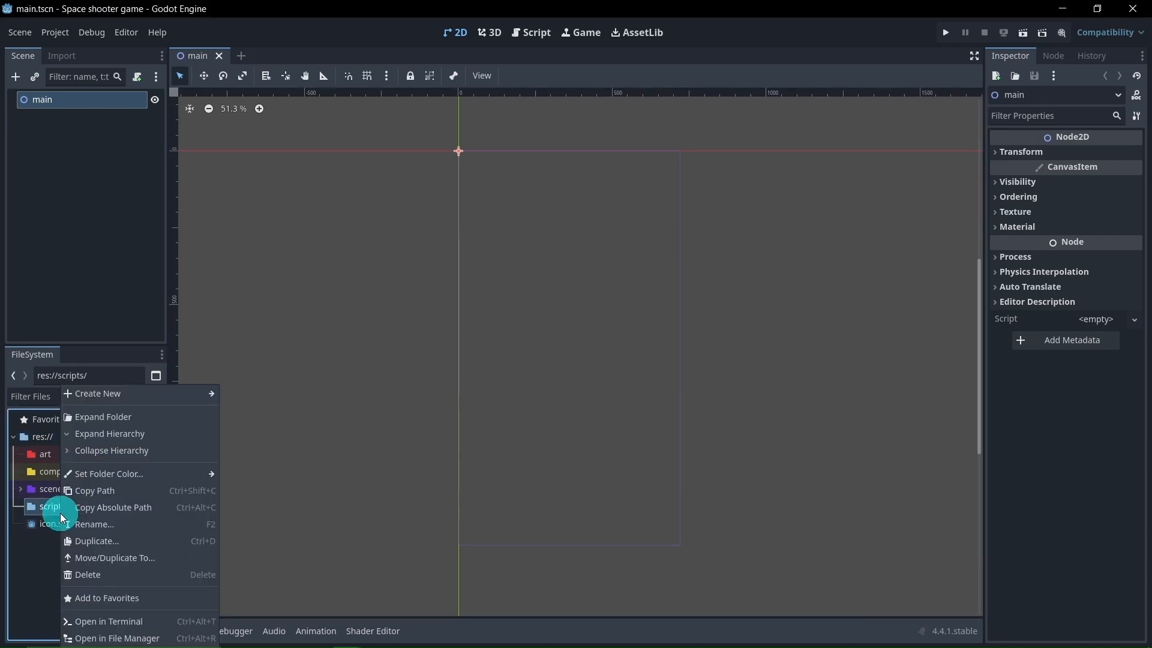
{"action": "mouse_move", "coordinate": [87, 474]}
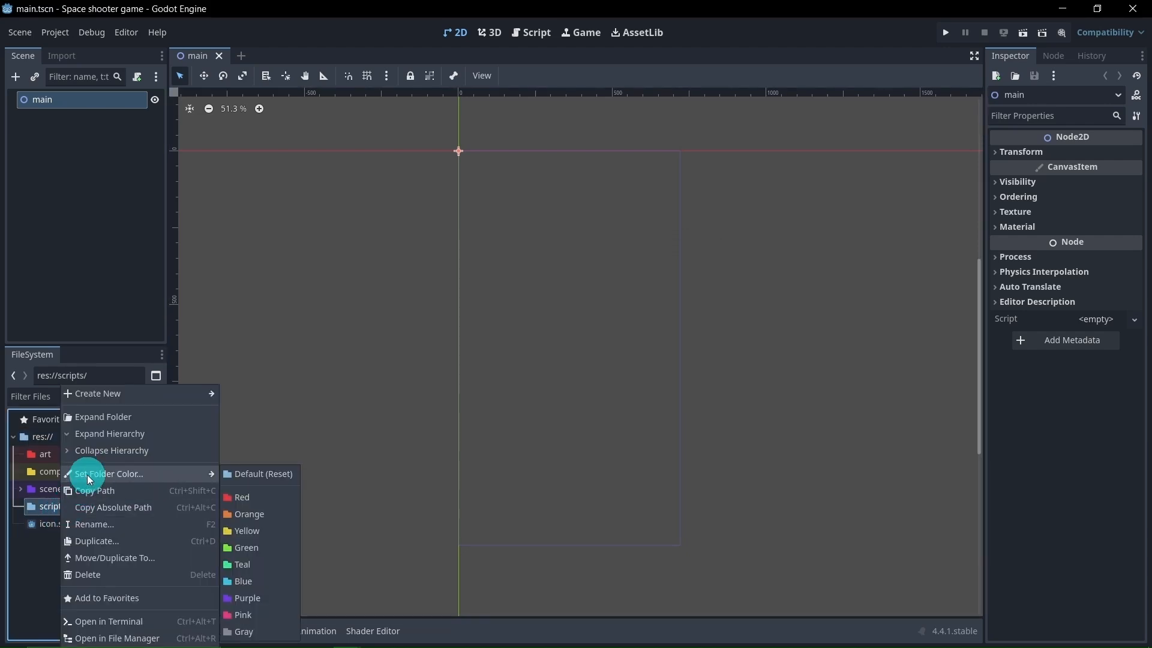
{"action": "left_click", "coordinate": [274, 548]}
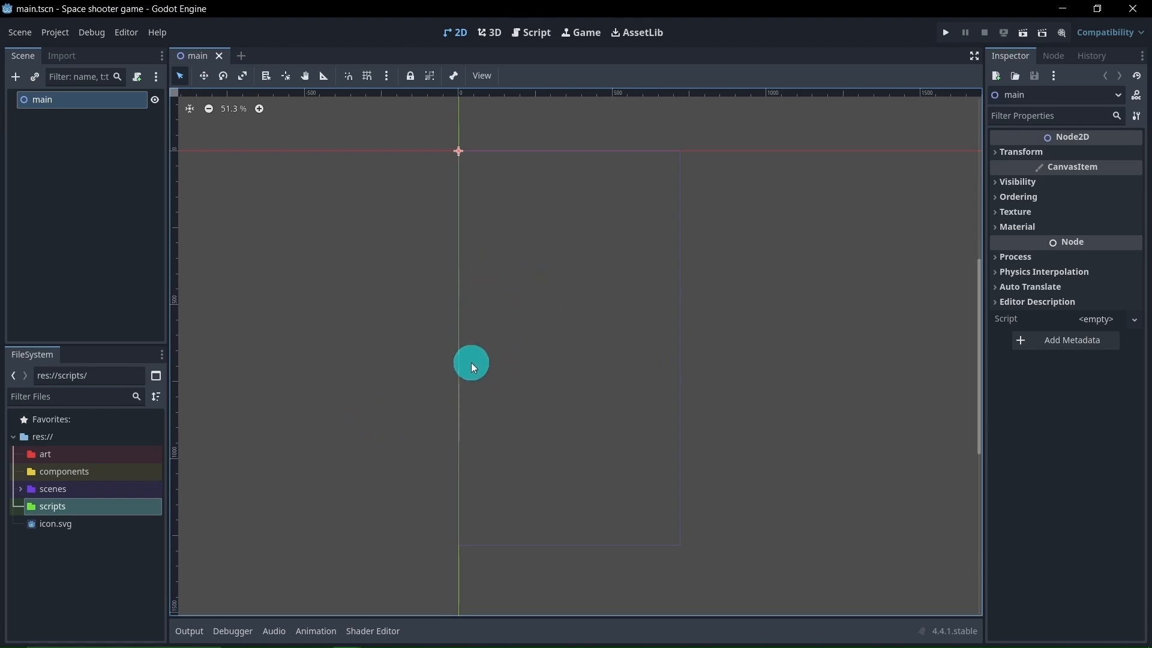
Run the current scene and check how the portrait view behaves in a restored, widened game window
{"action": "scroll", "coordinate": [488, 318], "scroll_direction": "down", "scroll_amount": 1}
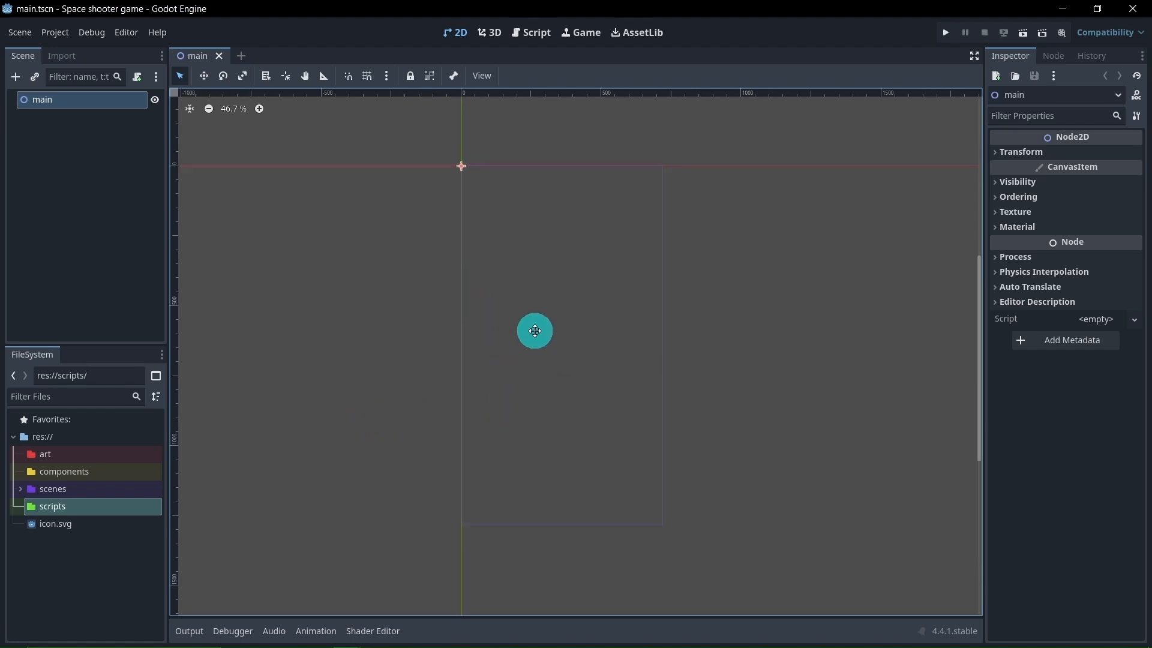
{"action": "middle_click_drag", "start_coordinate": [532, 329], "coordinate": [538, 351]}
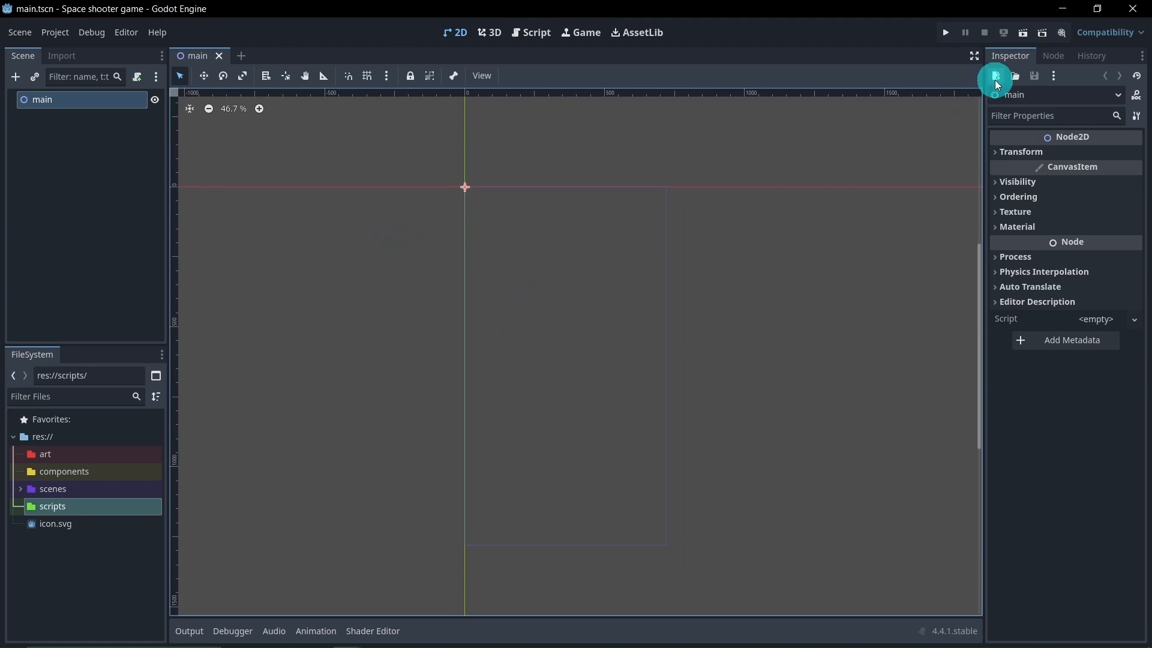
{"action": "left_click", "coordinate": [1021, 37]}
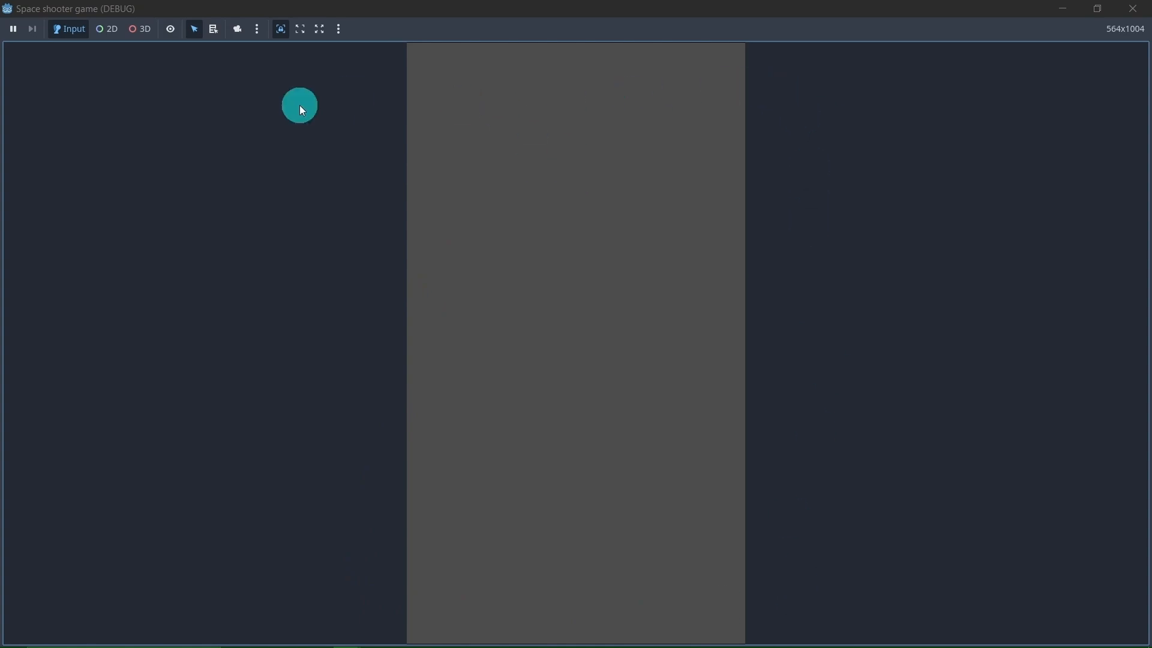
{"action": "left_click", "coordinate": [1099, 15]}
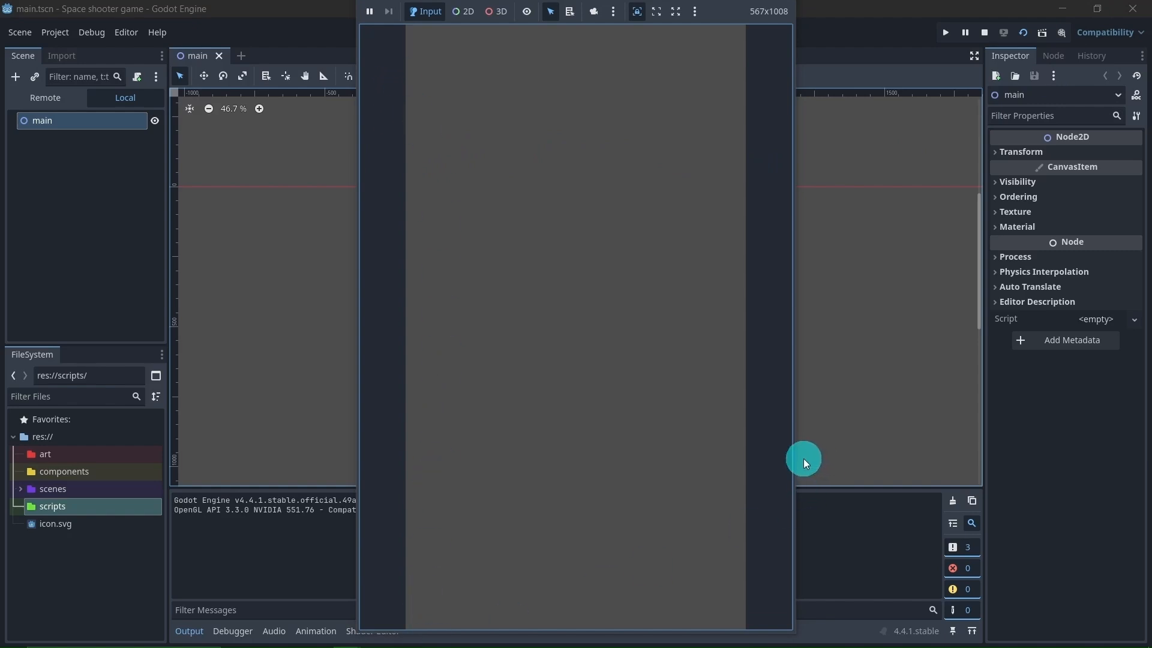
{"action": "left_click_drag", "start_coordinate": [794, 457], "coordinate": [925, 409]}
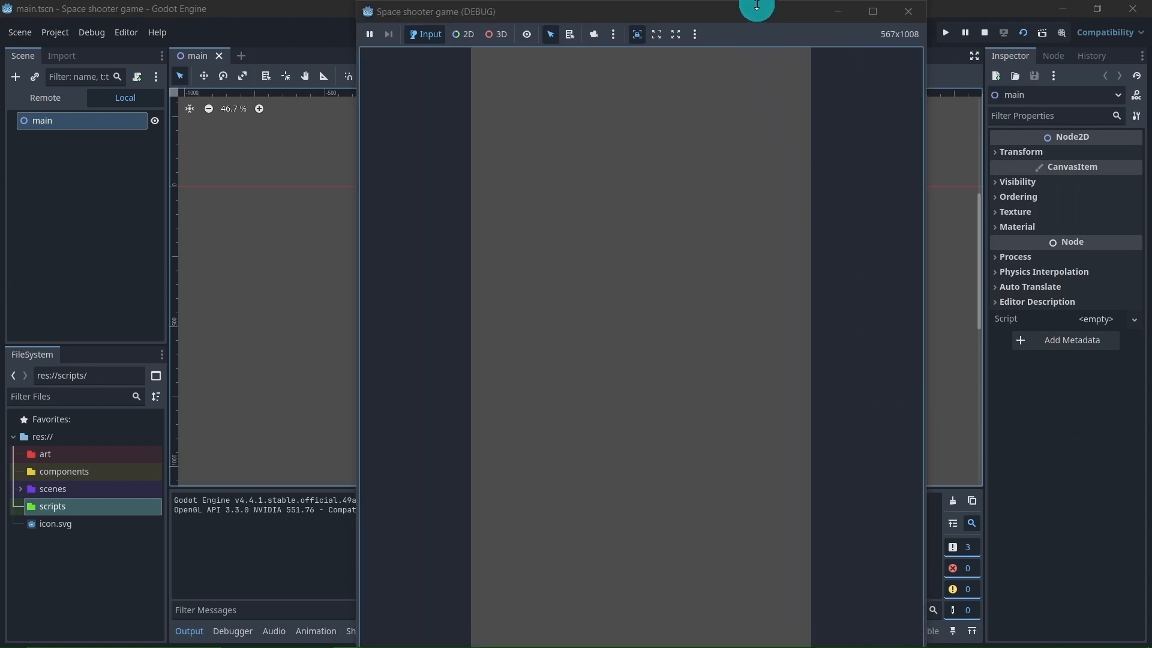
{"action": "left_click_drag", "start_coordinate": [756, 5], "coordinate": [693, 19]}
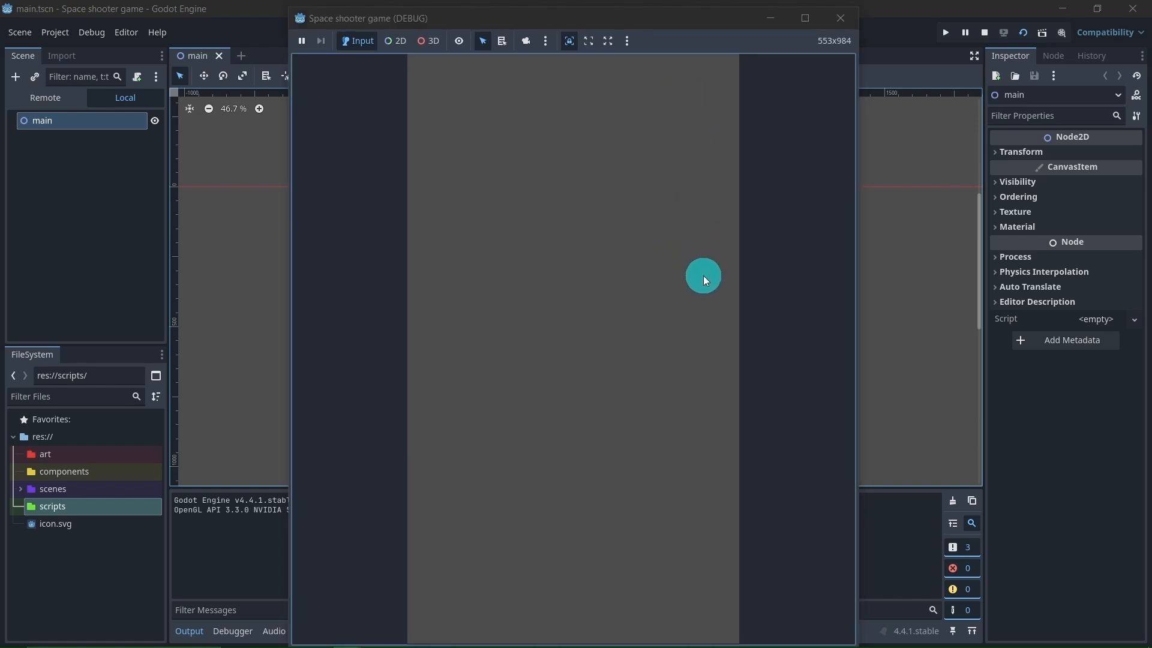
Close the running game window and hide the output log to free the 2D viewport
{"action": "left_click", "coordinate": [841, 25]}
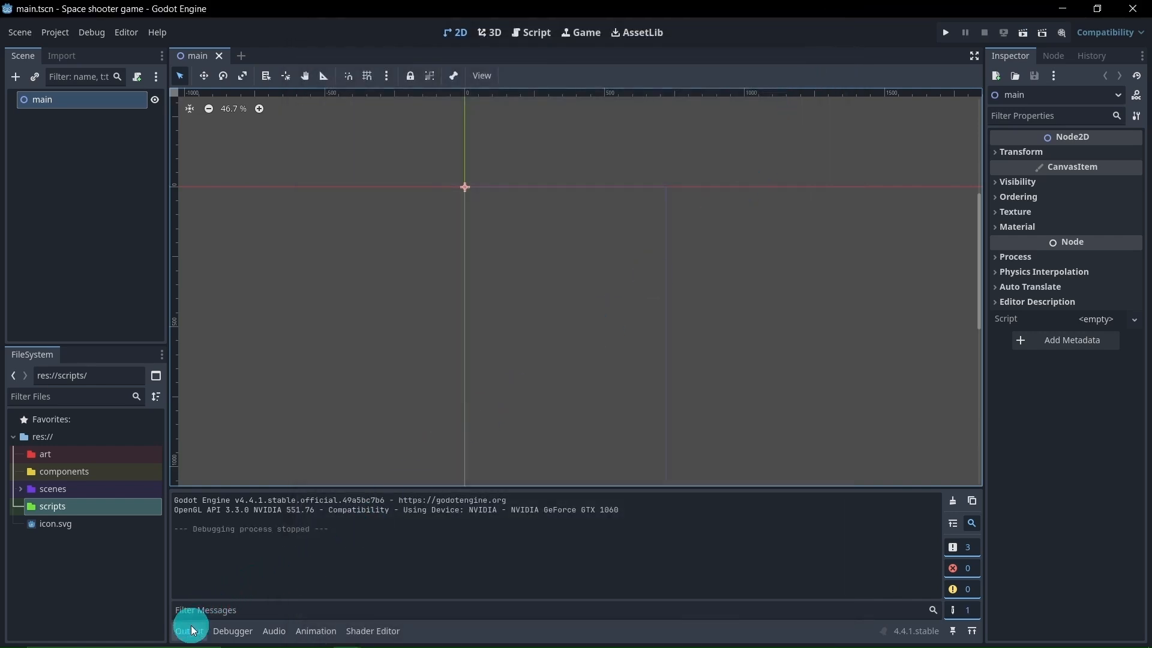
{"action": "left_click", "coordinate": [191, 630]}
{"action": "scroll", "coordinate": [362, 412], "scroll_direction": "down", "scroll_amount": 1}
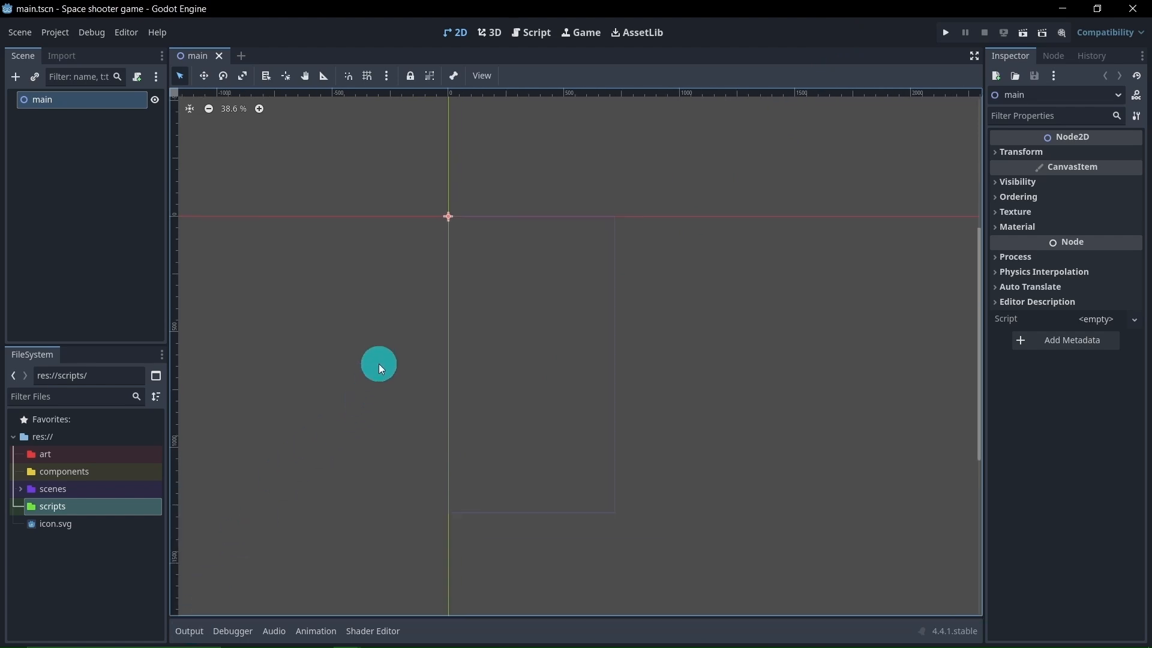
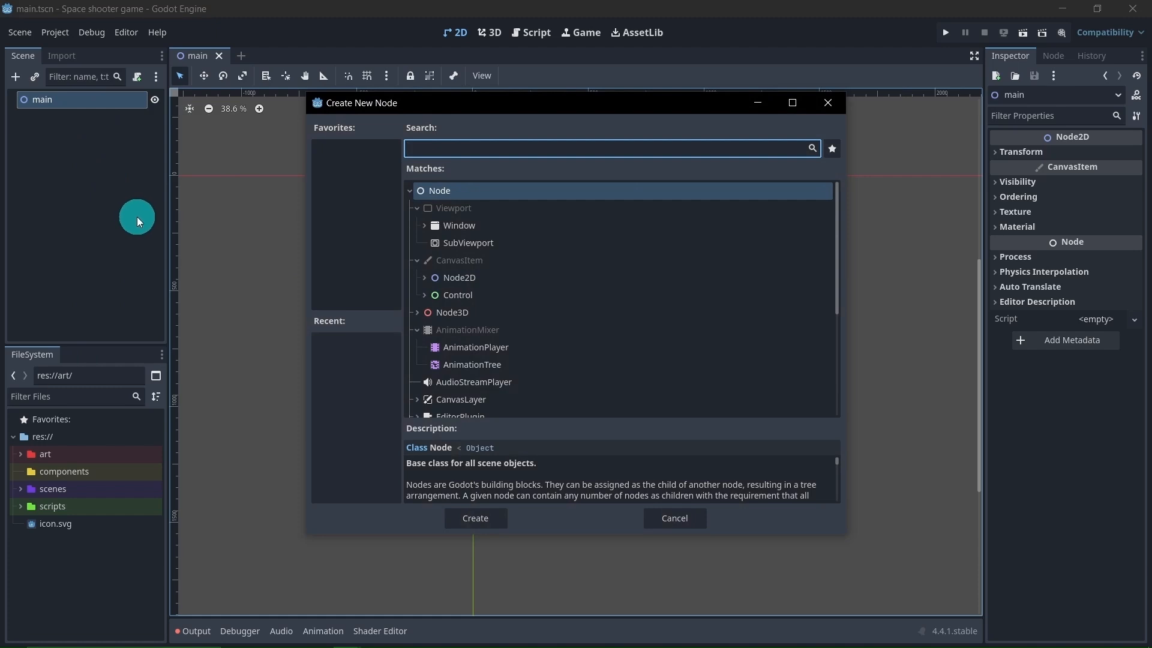
Add a Node2D child under the main node and rename it bg
{"action": "type", "text": "n"}
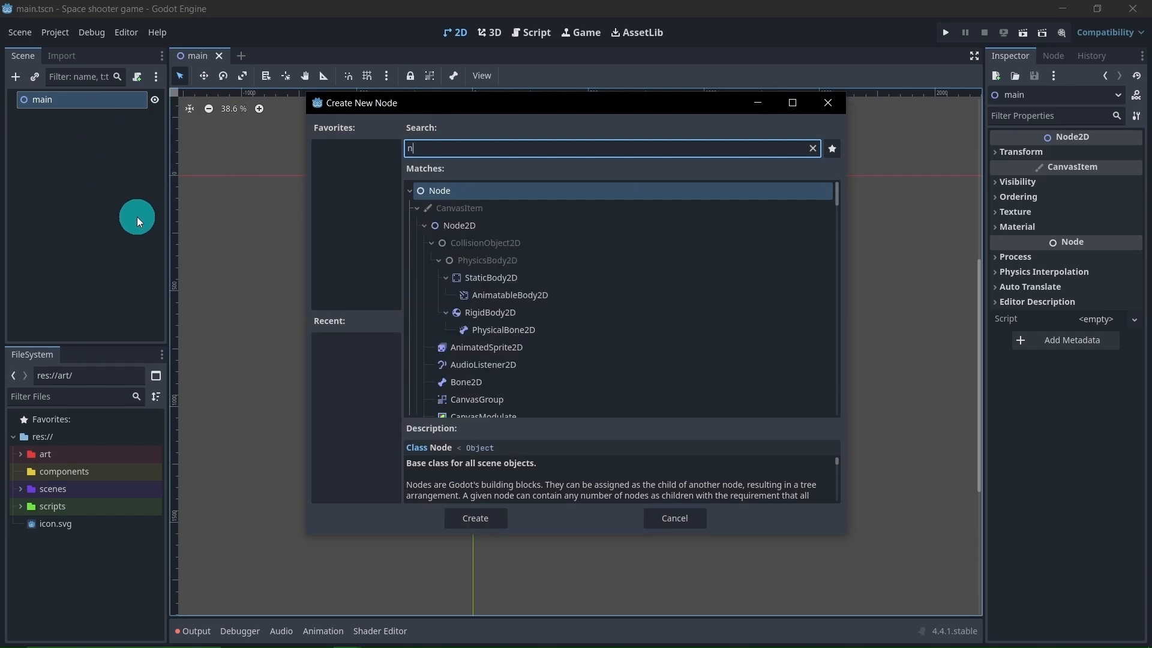
{"action": "left_click", "coordinate": [502, 225]}
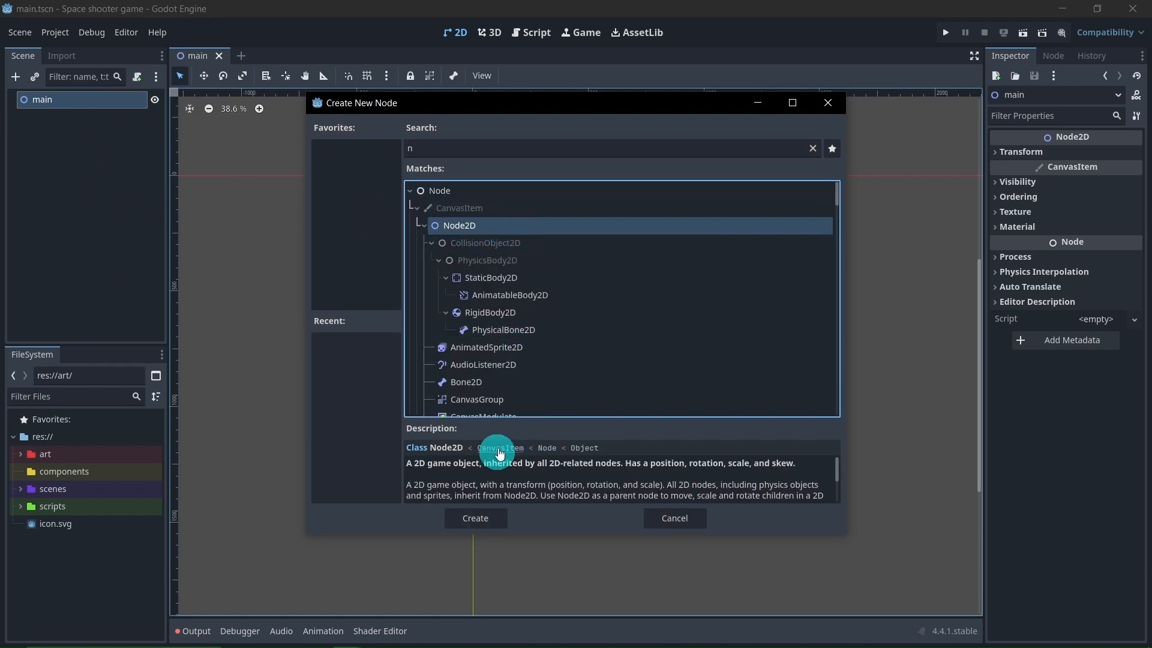
{"action": "left_click", "coordinate": [476, 516]}
{"action": "double_click", "coordinate": [78, 118]}
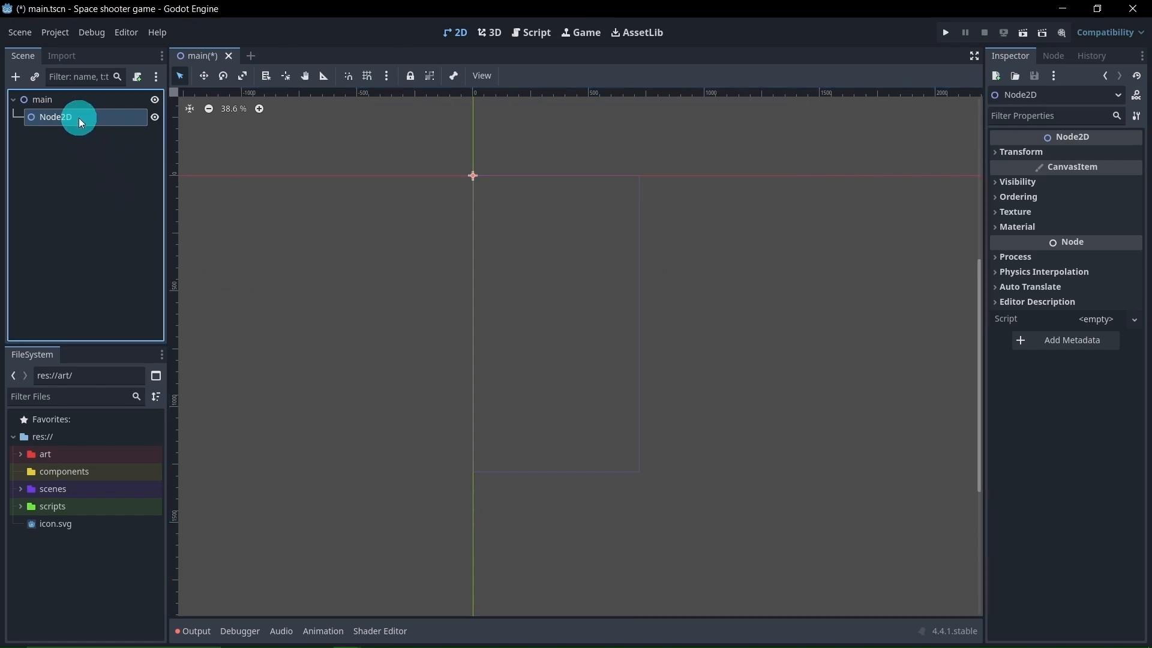
{"action": "type", "text": "bg"}
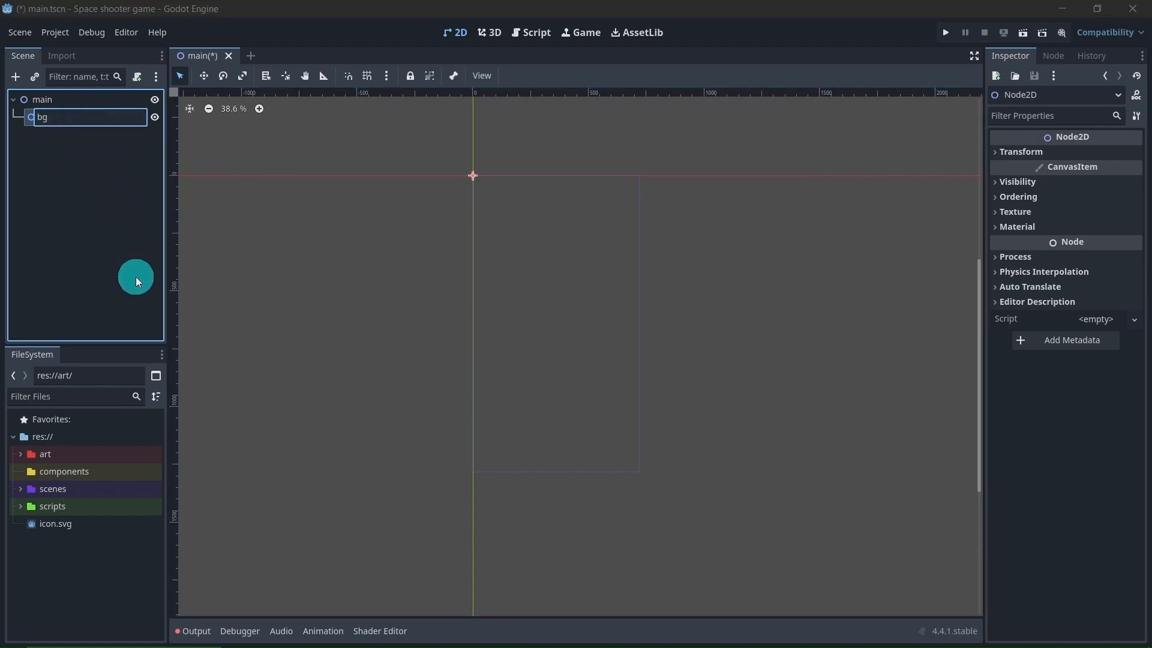
{"action": "key", "text": "Return"}
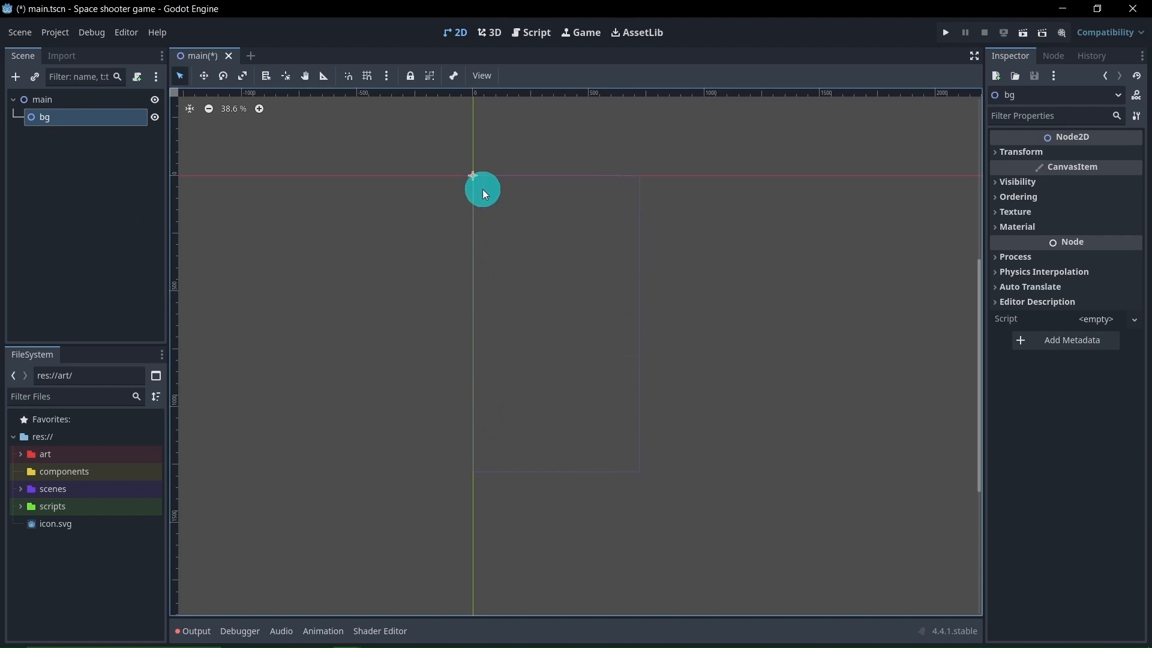
Add a Node2D child under the bg node and rename it space1
{"action": "right_click", "coordinate": [66, 116]}
{"action": "left_click", "coordinate": [88, 123]}
{"action": "type", "text": "n"}
{"action": "double_click", "coordinate": [483, 226]}
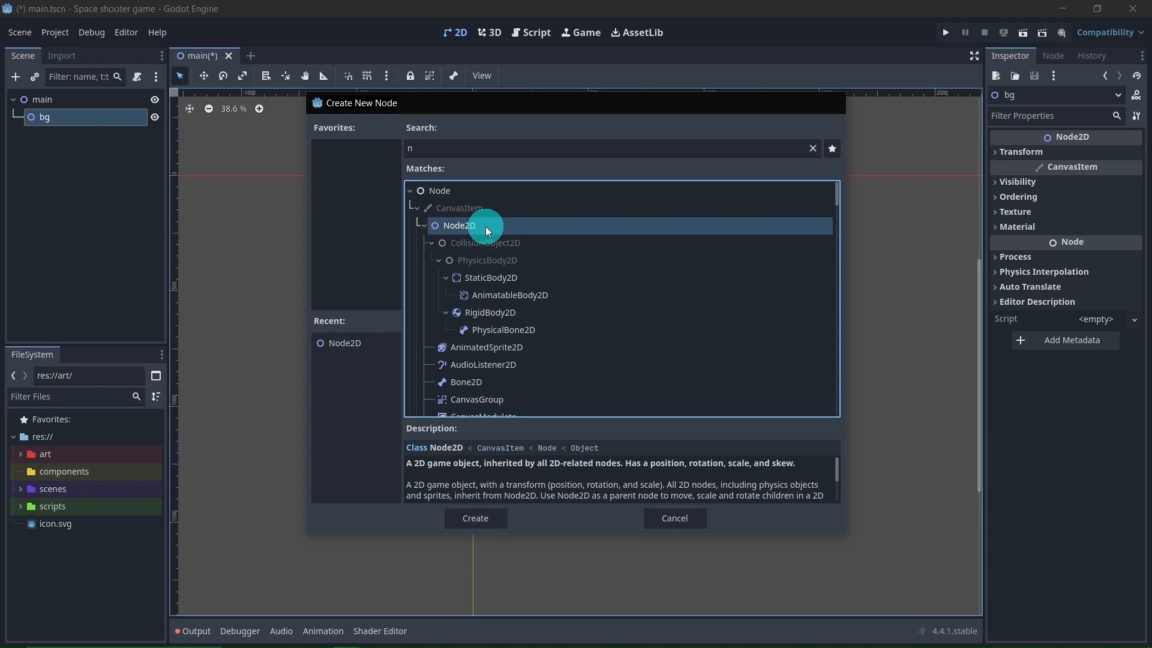
{"action": "double_click", "coordinate": [76, 138]}
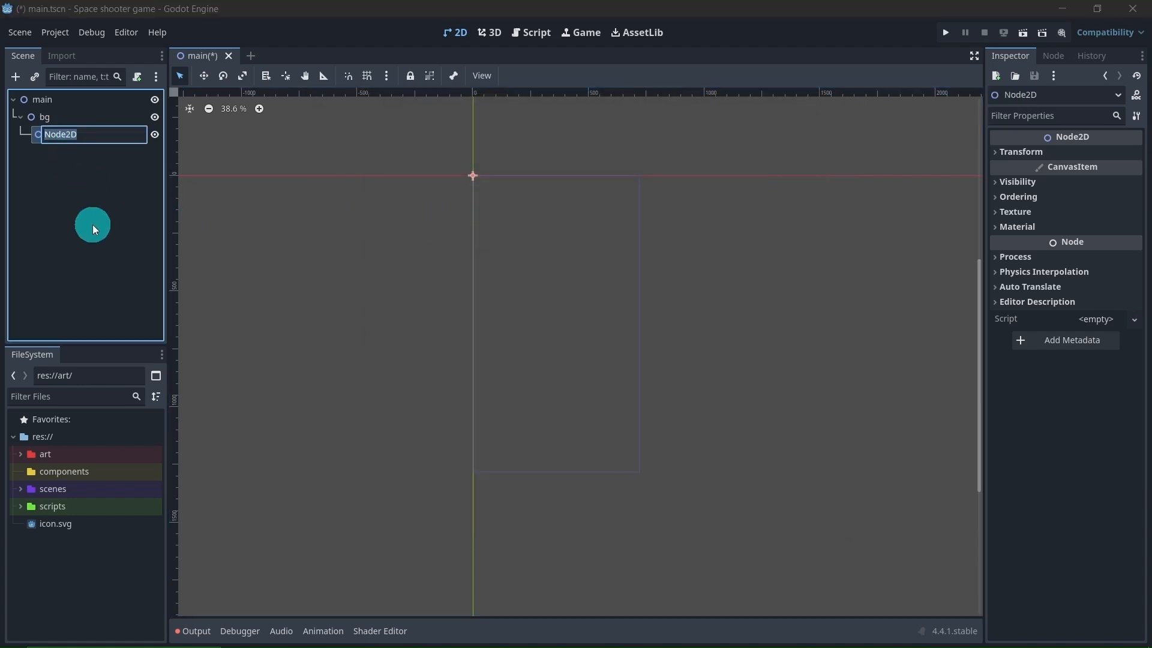
{"action": "type", "text": "space1"}
{"action": "key", "text": "Return"}
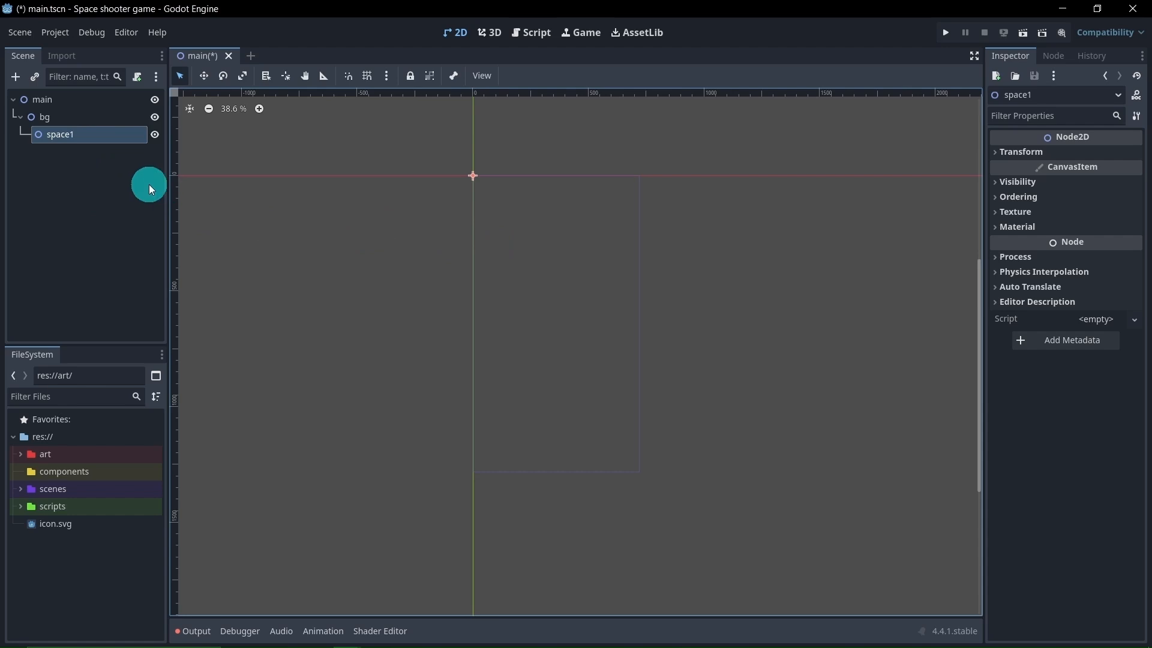
Add a Sprite2D child node under space1
{"action": "right_click", "coordinate": [79, 135]}
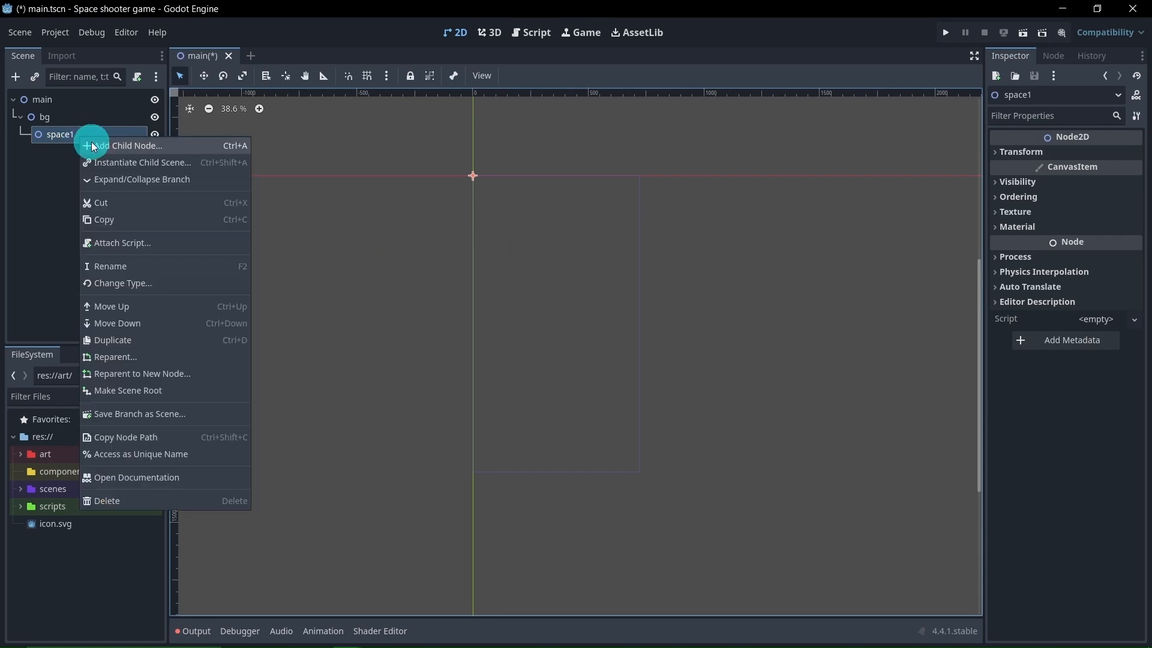
{"action": "left_click", "coordinate": [99, 145]}
{"action": "type", "text": "n"}
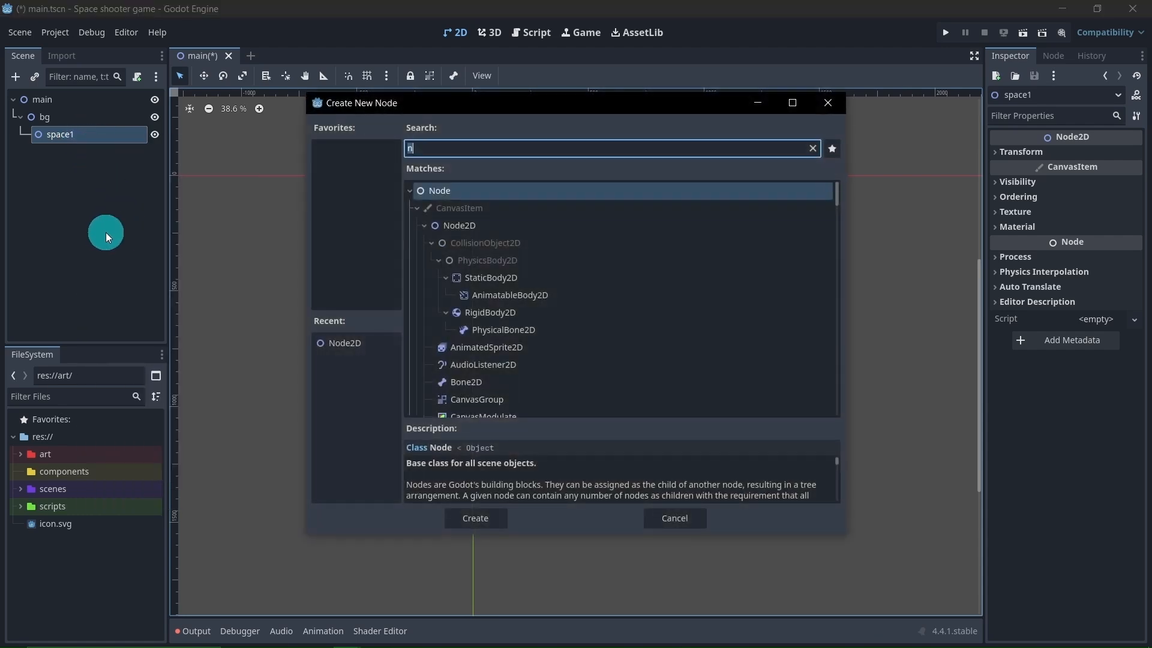
{"action": "type", "text": "s"}
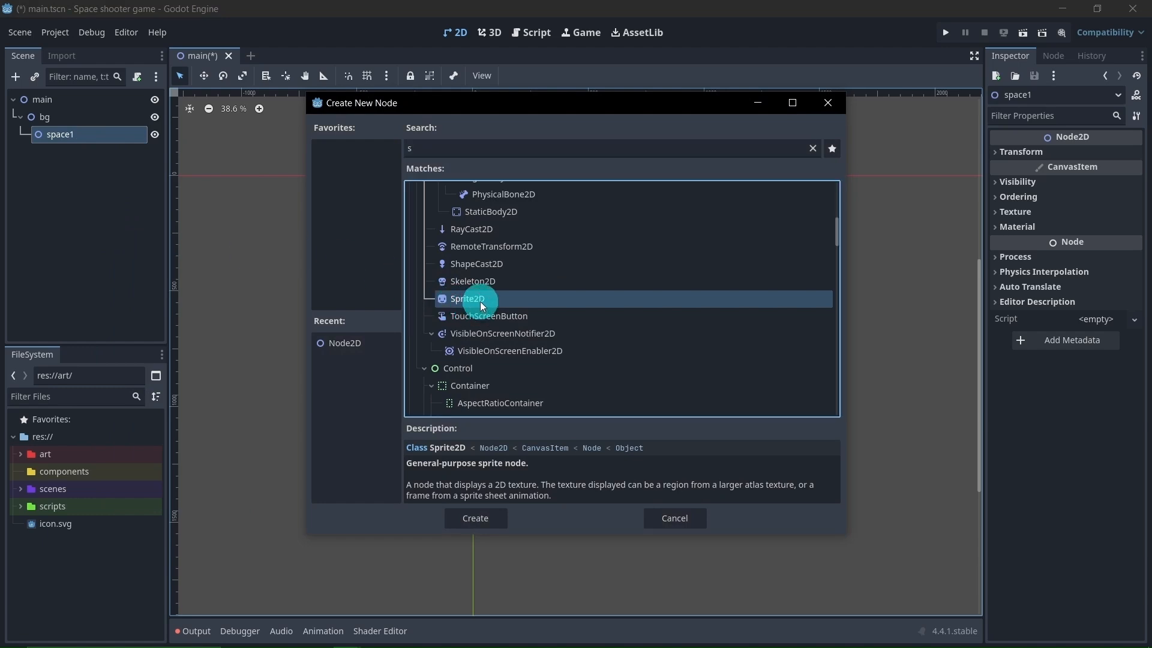
{"action": "double_click", "coordinate": [479, 301]}
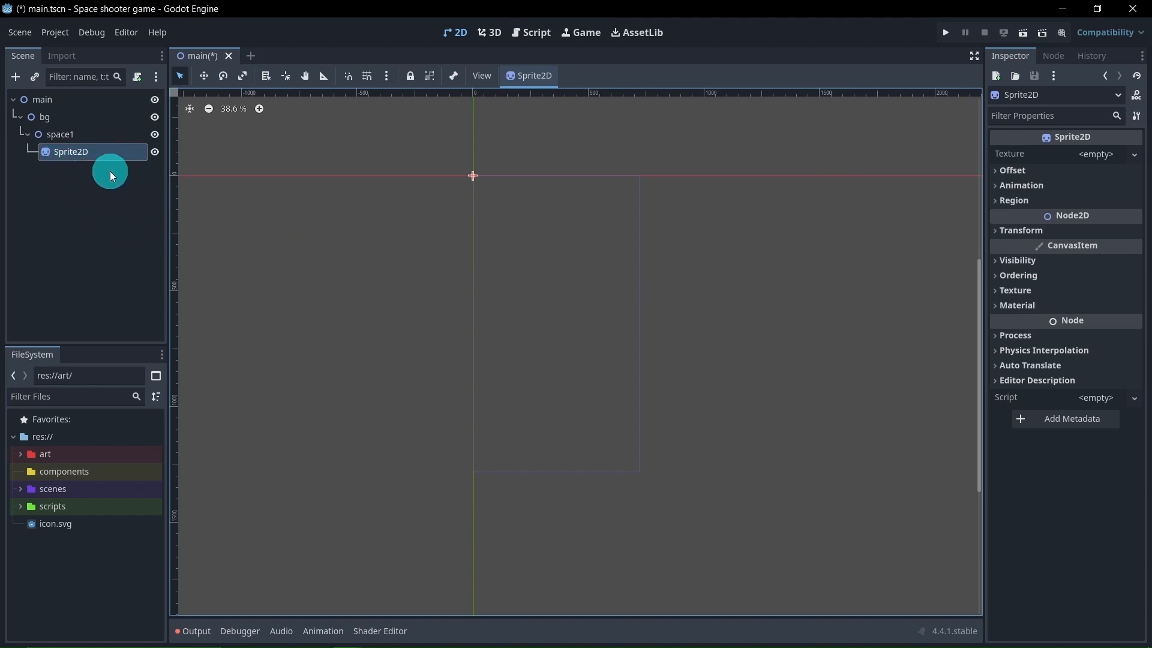
Expand the art folder down to the Backgrounds images of the kenney_space-shooter-redux pack
{"action": "left_click", "coordinate": [19, 454]}
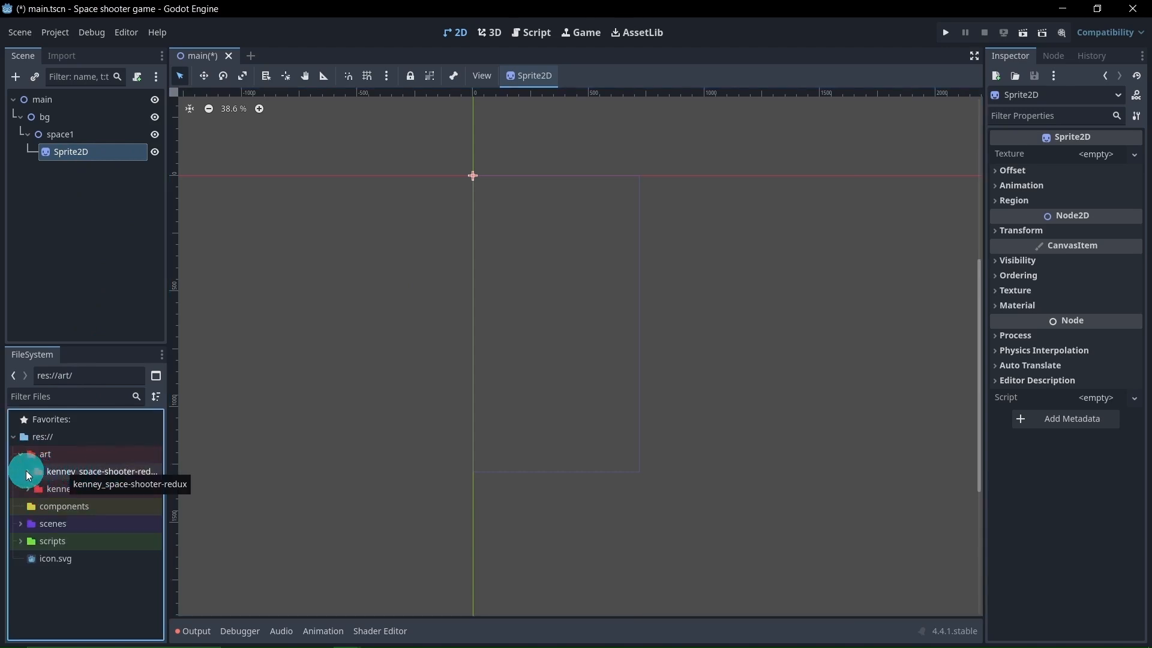
{"action": "left_click", "coordinate": [27, 470]}
{"action": "left_click", "coordinate": [37, 473]}
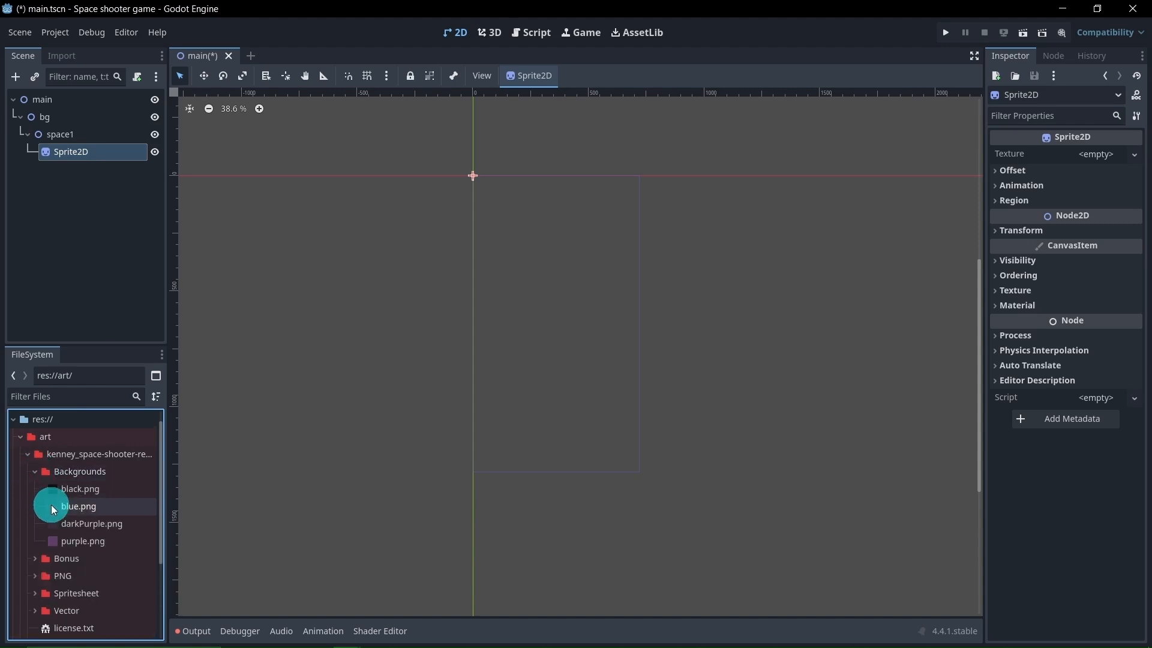
{"action": "left_click", "coordinate": [81, 513]}
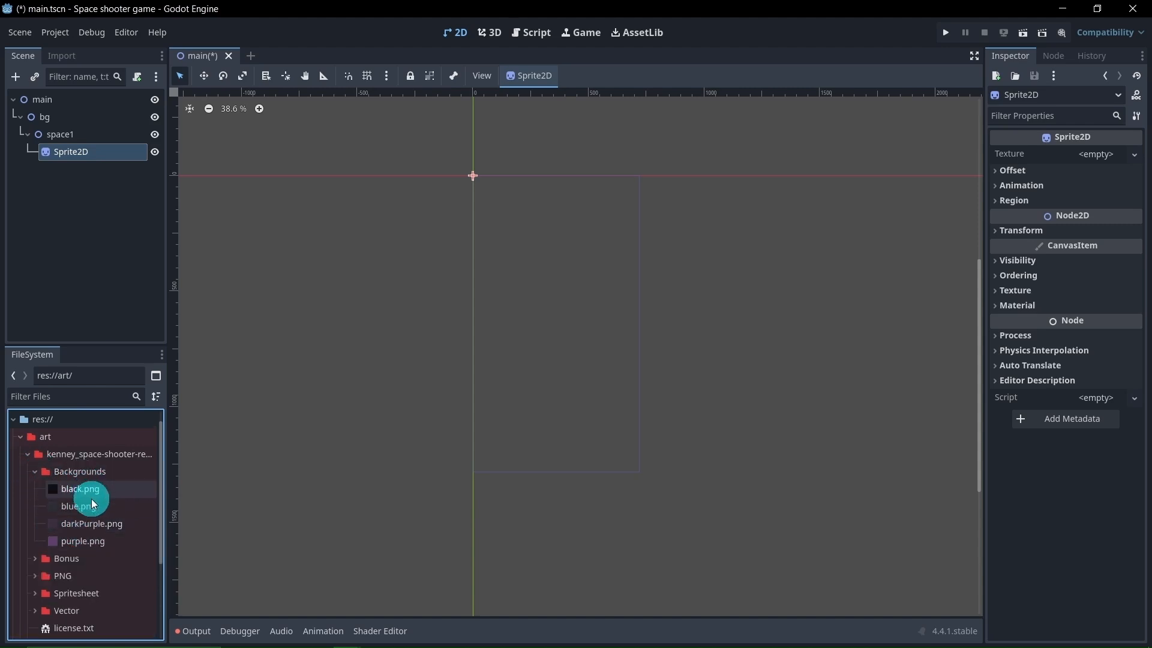
{"action": "left_click", "coordinate": [95, 543]}
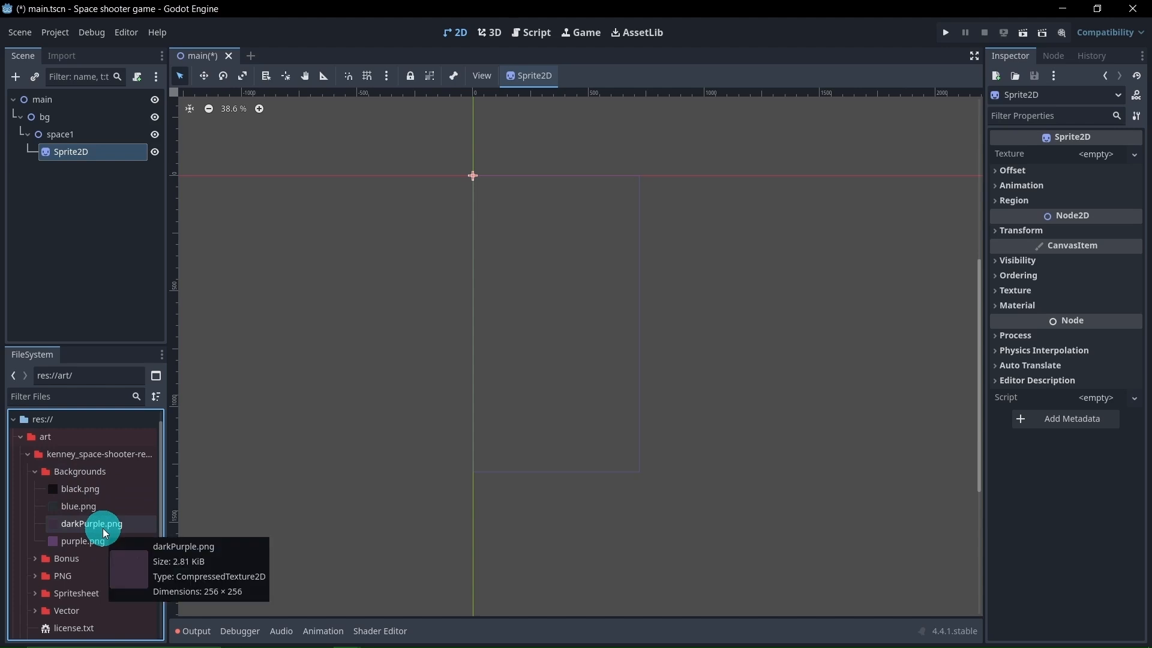
Apply darkPurple.png as the Sprite2D's texture and fit the sprite to the portrait viewport frame, starting at the origin
{"action": "left_click_drag", "start_coordinate": [94, 525], "coordinate": [85, 153]}
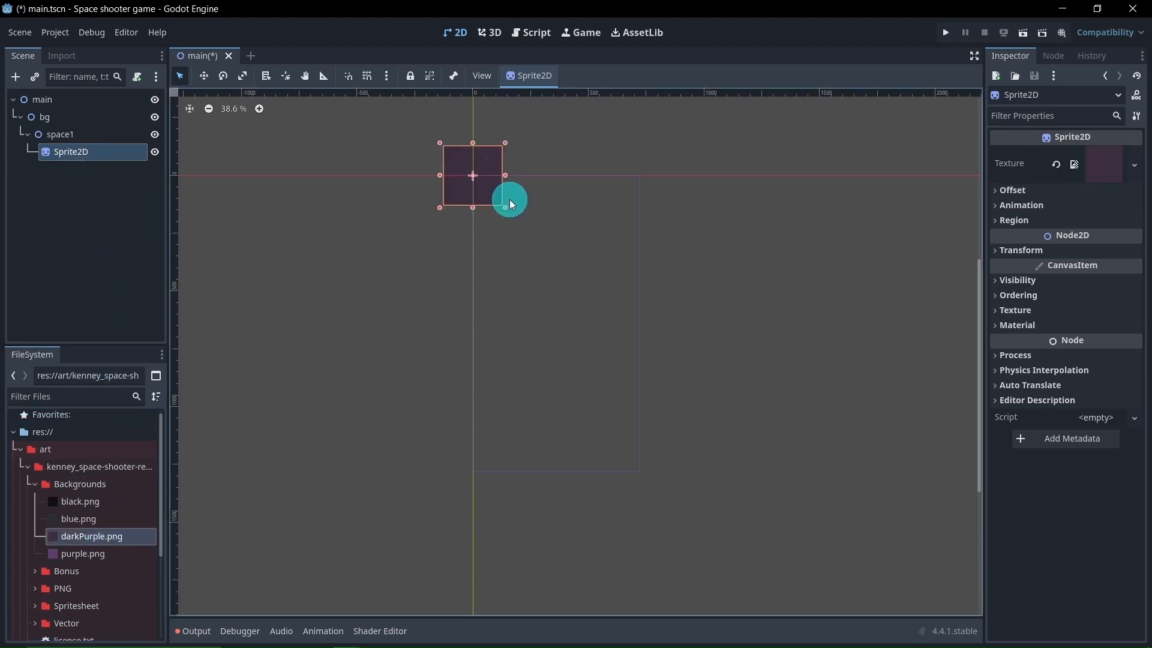
{"action": "left_click", "coordinate": [204, 76]}
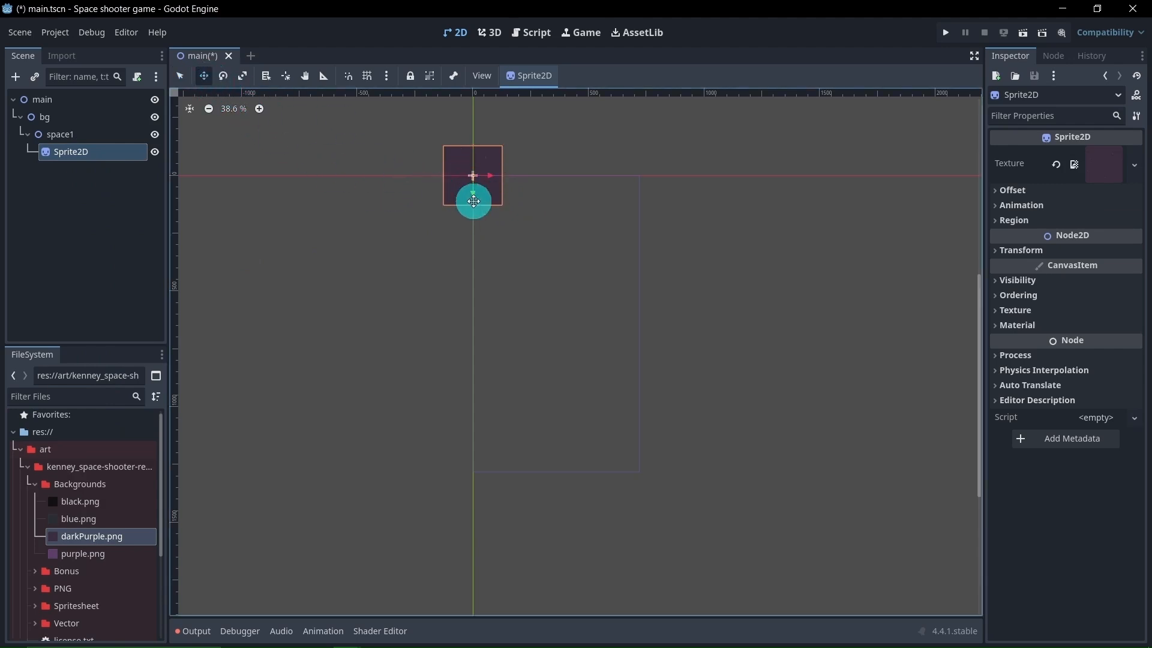
{"action": "left_click_drag", "start_coordinate": [474, 200], "coordinate": [508, 225]}
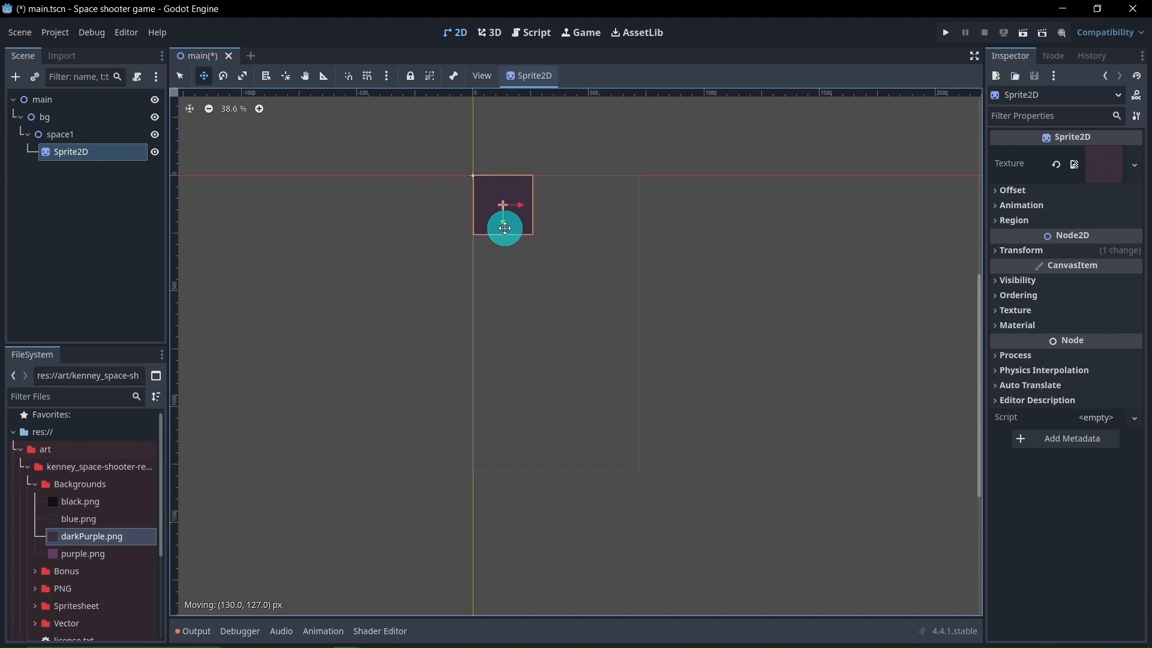
{"action": "left_click", "coordinate": [180, 76]}
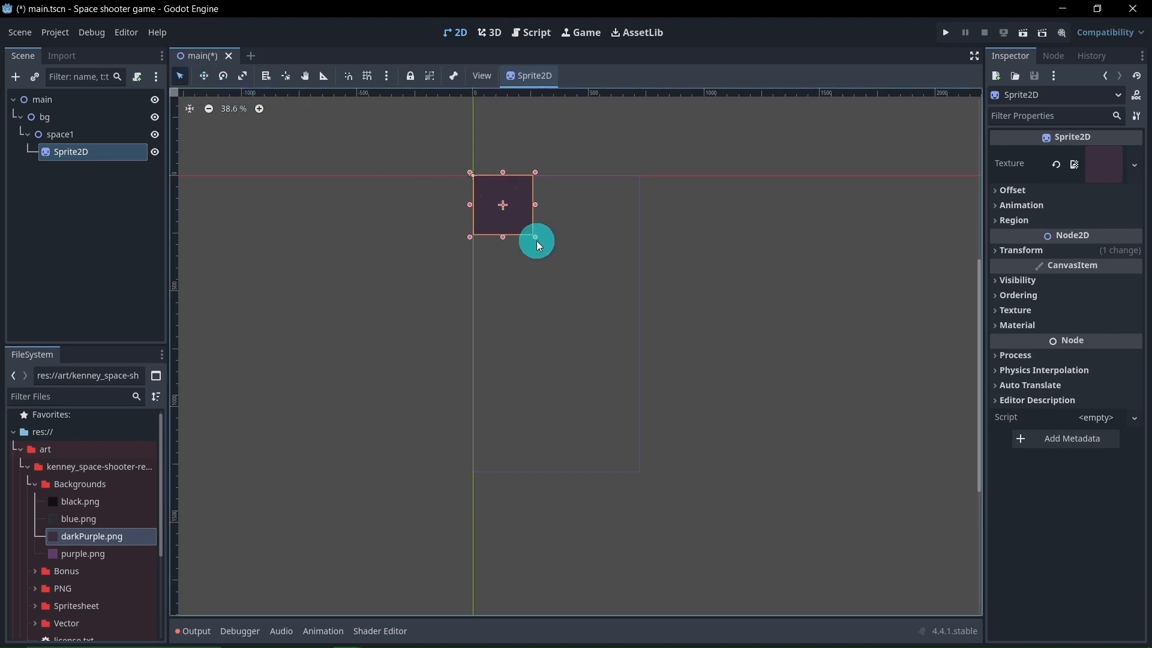
{"action": "left_click_drag", "start_coordinate": [537, 240], "coordinate": [642, 475]}
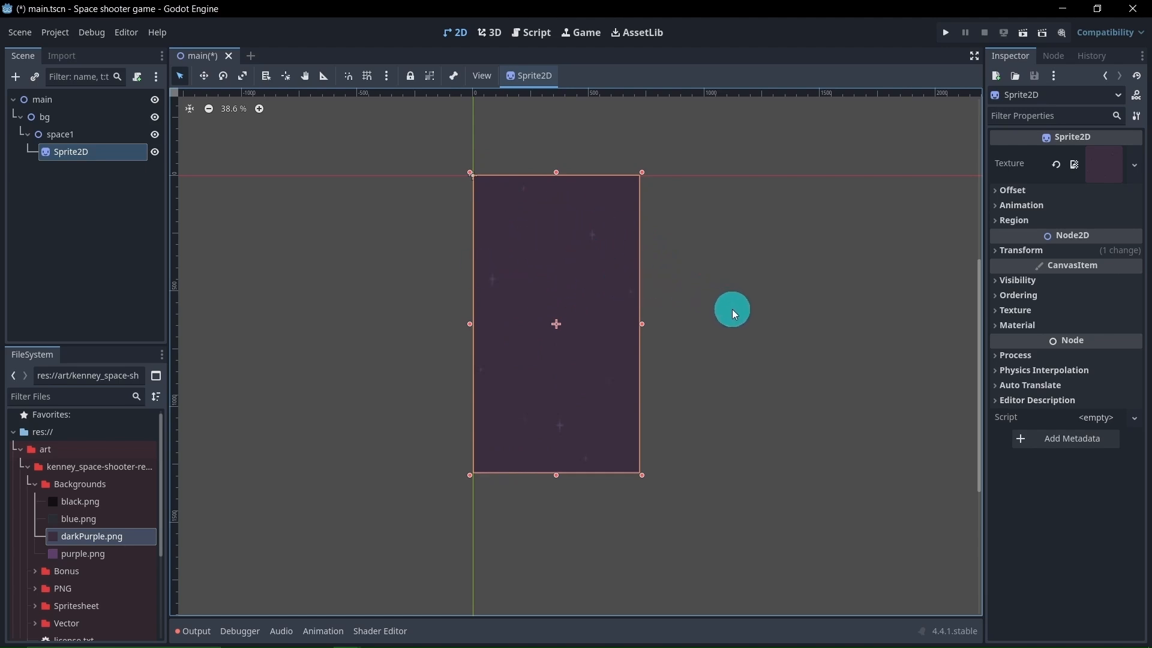
Delete the Sprite2D node from under space1
{"action": "left_click", "coordinate": [103, 225]}
{"action": "left_click", "coordinate": [77, 154]}
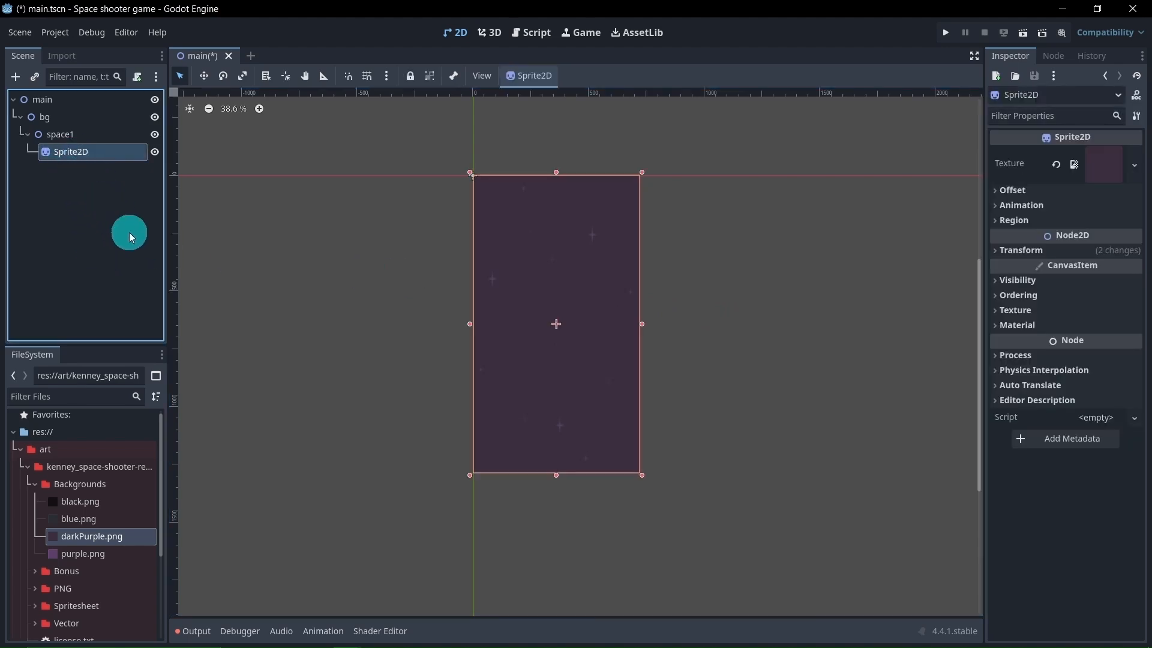
{"action": "key", "text": "Delete"}
{"action": "left_click", "coordinate": [543, 334]}
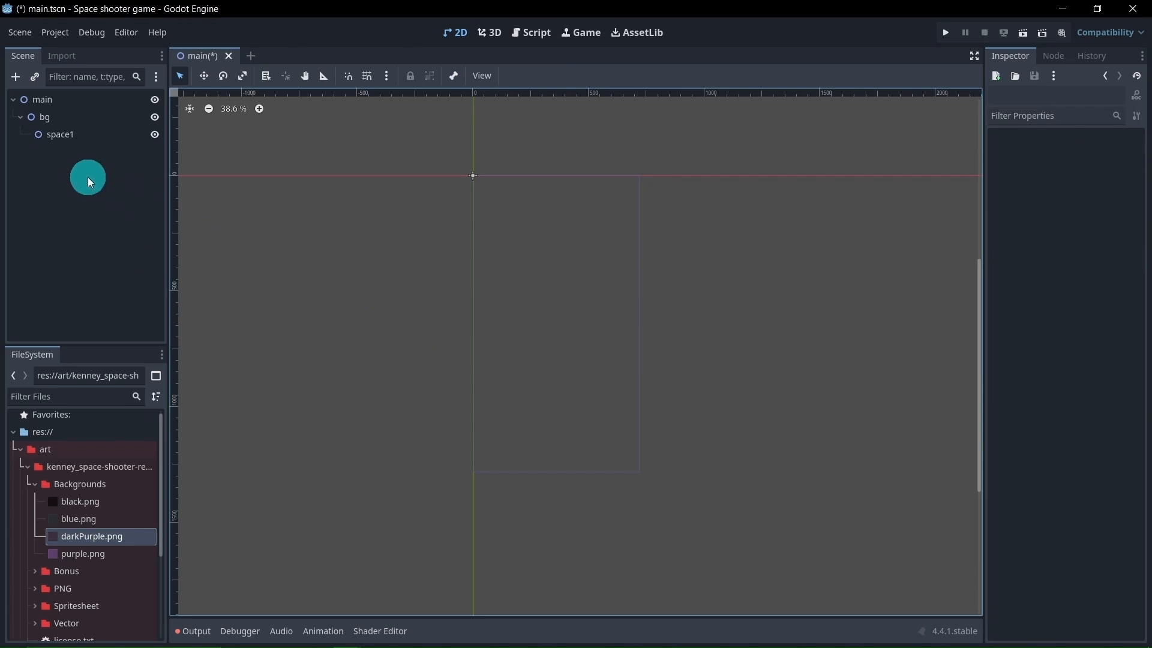
Add a TileMapLayer child node under space1
{"action": "right_click", "coordinate": [91, 144]}
{"action": "left_click", "coordinate": [114, 144]}
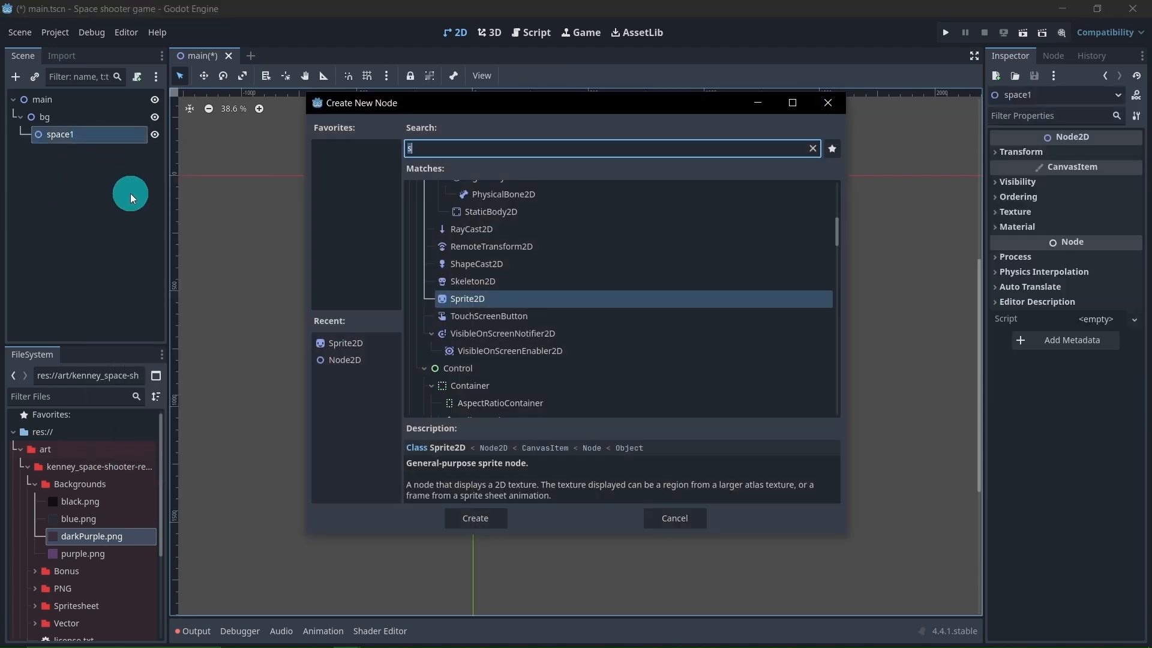
{"action": "type", "text": "s"}
{"action": "key", "text": "BackSpace"}
{"action": "type", "text": "til"}
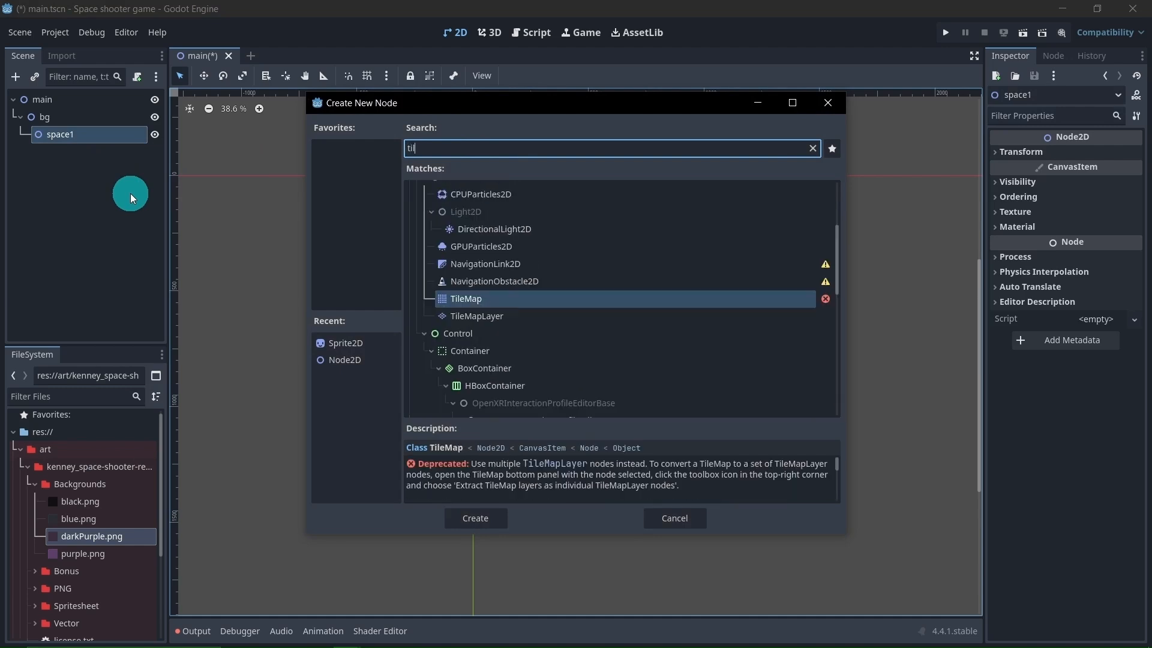
{"action": "left_click", "coordinate": [535, 322]}
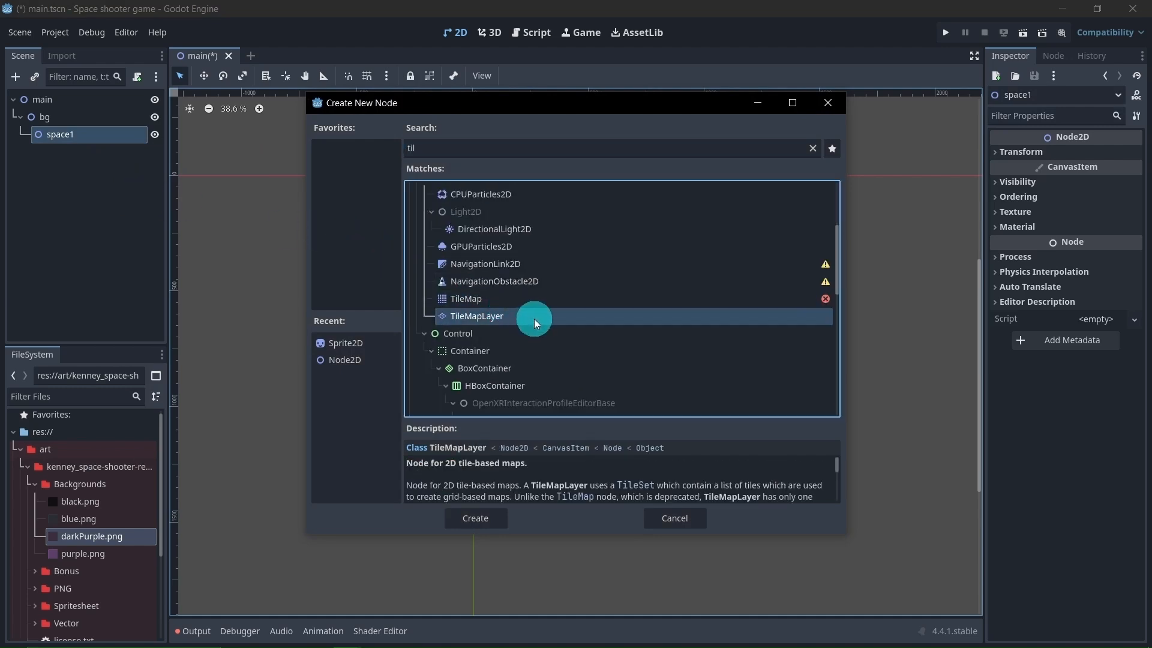
{"action": "left_click", "coordinate": [482, 517]}
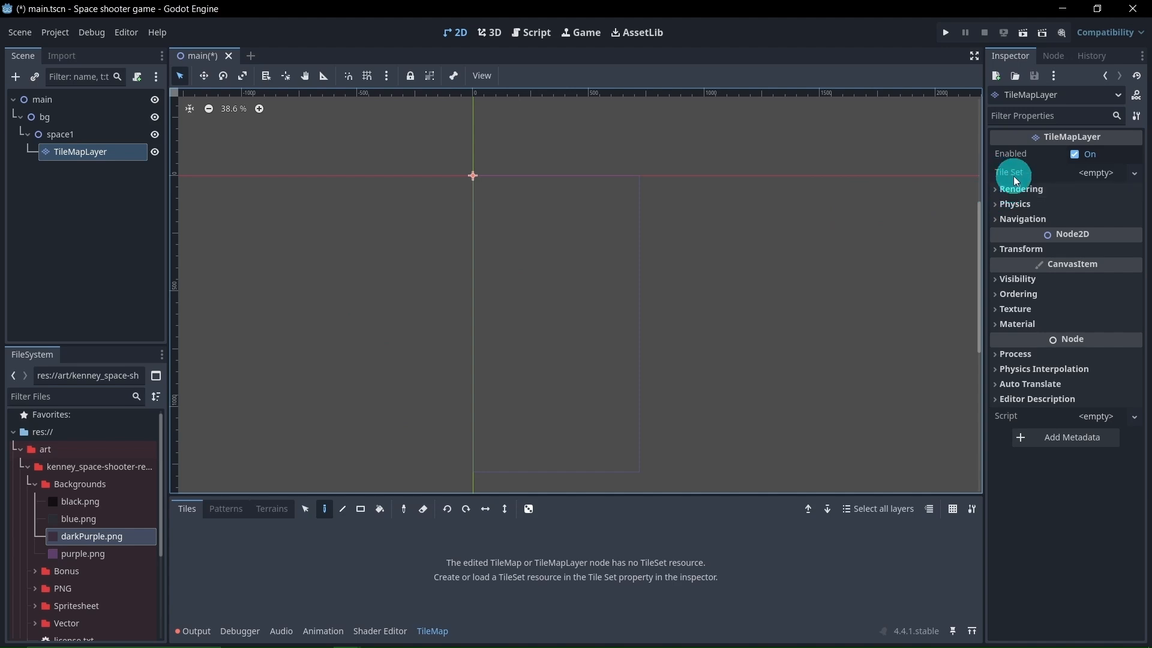
Give the TileMapLayer a new TileSet and add darkPurple.png as its atlas source, declining automatic tile creation
{"action": "left_click", "coordinate": [1098, 173]}
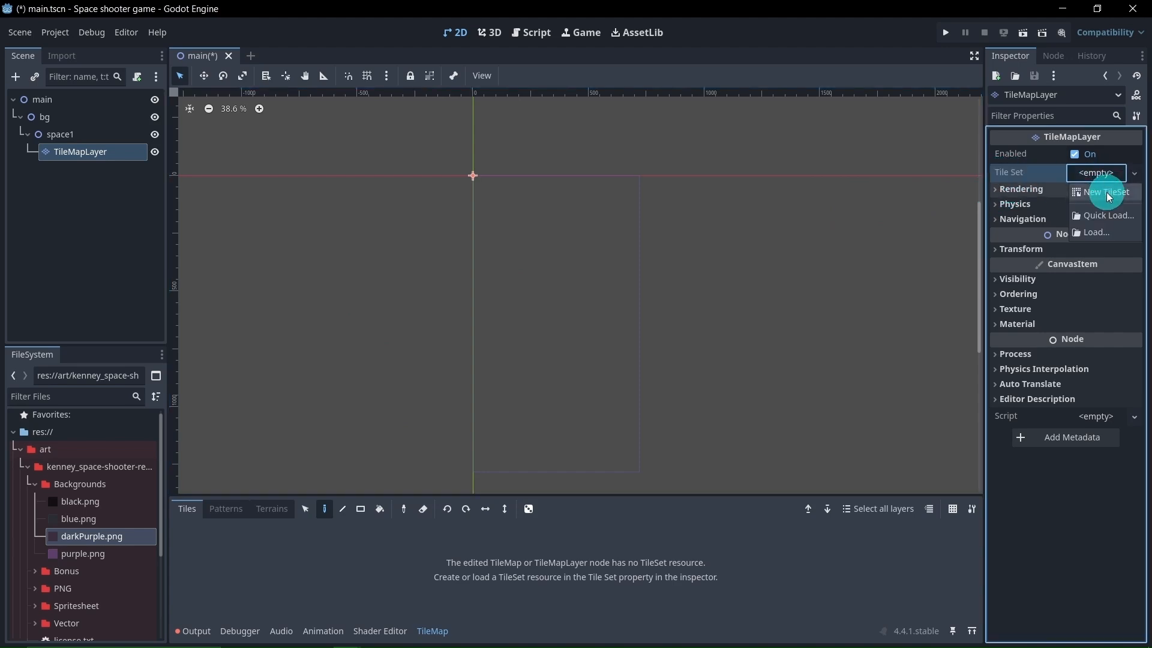
{"action": "left_click", "coordinate": [1107, 192]}
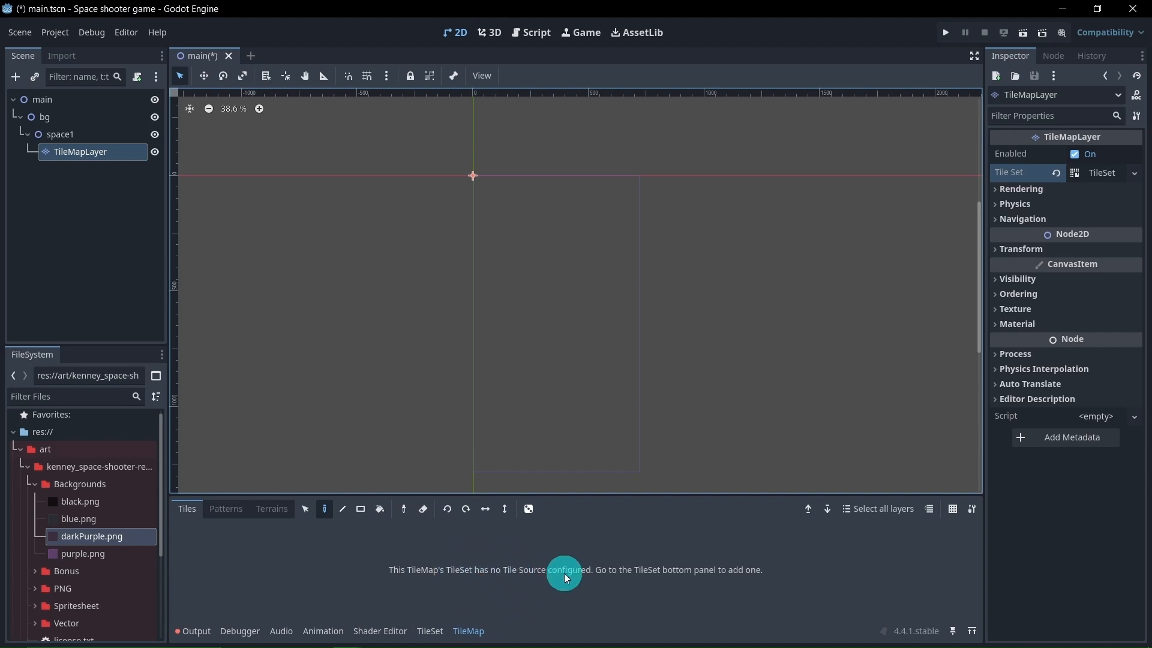
{"action": "left_click", "coordinate": [429, 631]}
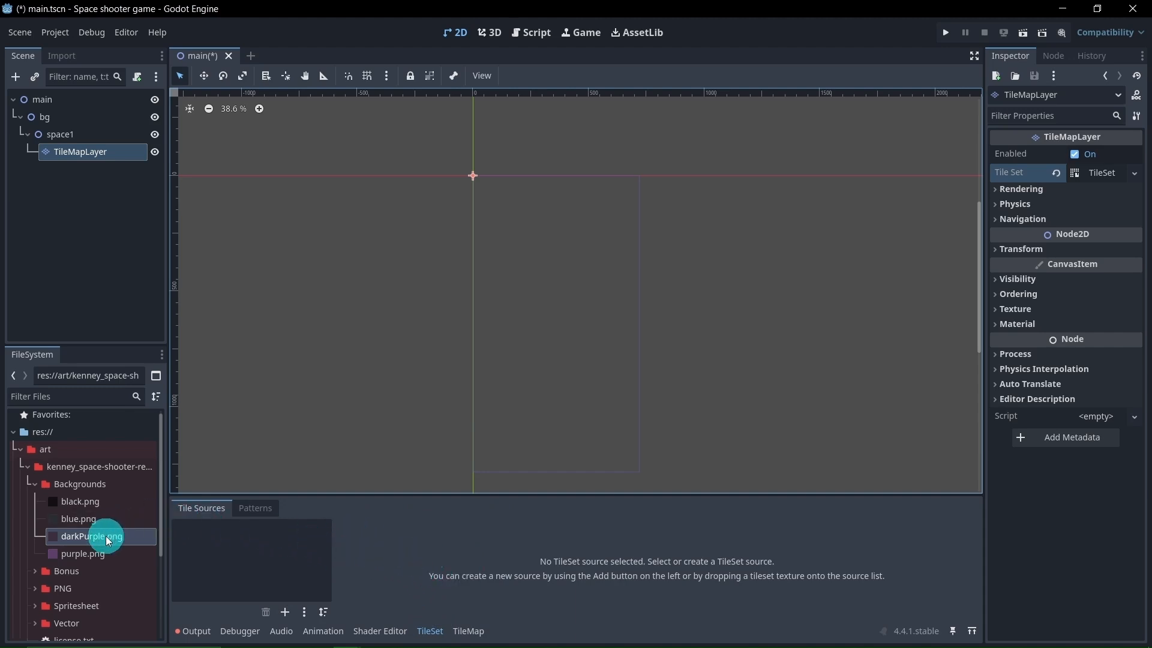
{"action": "left_click_drag", "start_coordinate": [108, 544], "coordinate": [251, 559]}
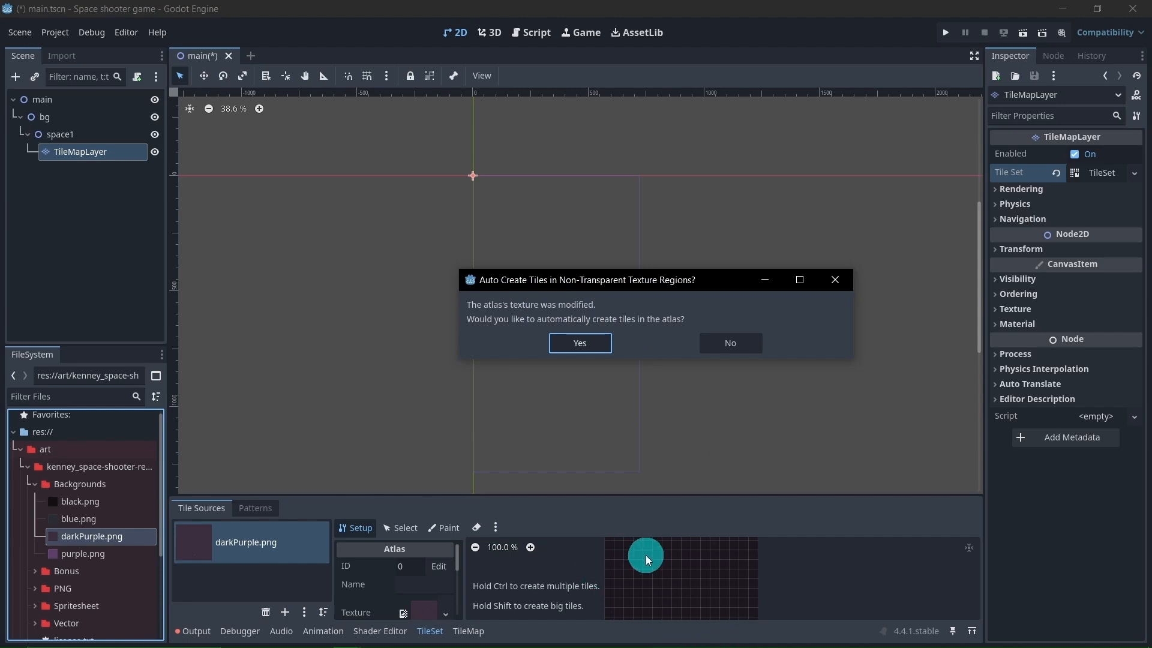
{"action": "left_click", "coordinate": [733, 345]}
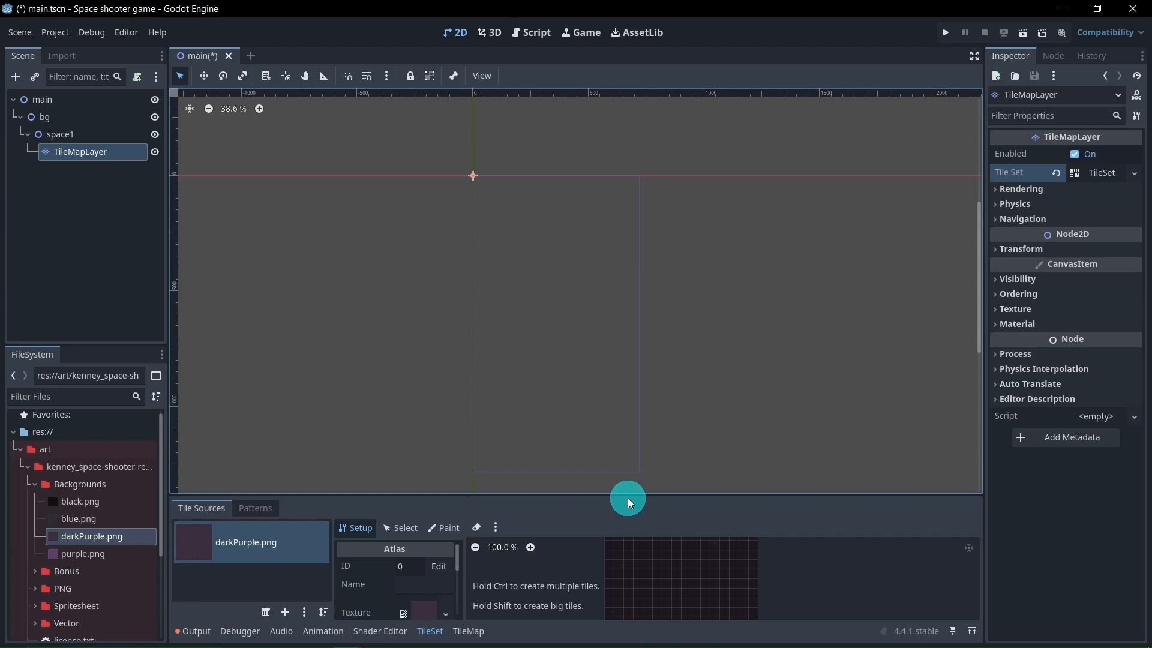
Set the darkPurple.png atlas source's texture region size to 256 × 256 px in the TileSet editor
{"action": "left_click_drag", "start_coordinate": [630, 494], "coordinate": [633, 408]}
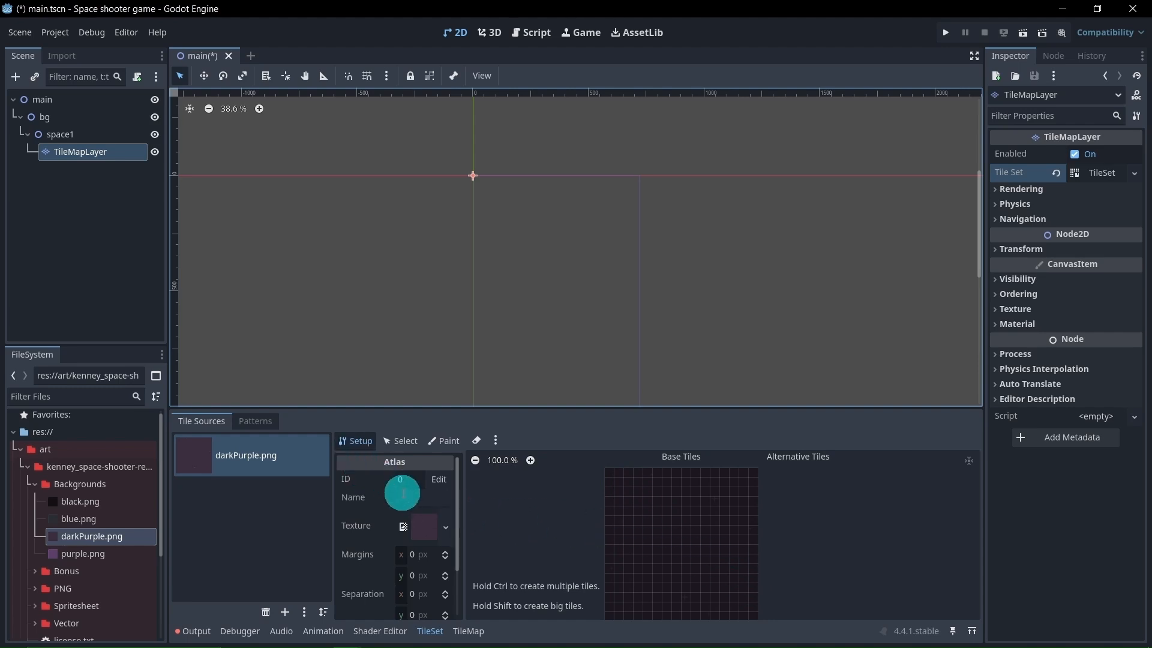
{"action": "scroll", "coordinate": [399, 495], "scroll_direction": "down", "scroll_amount": 2}
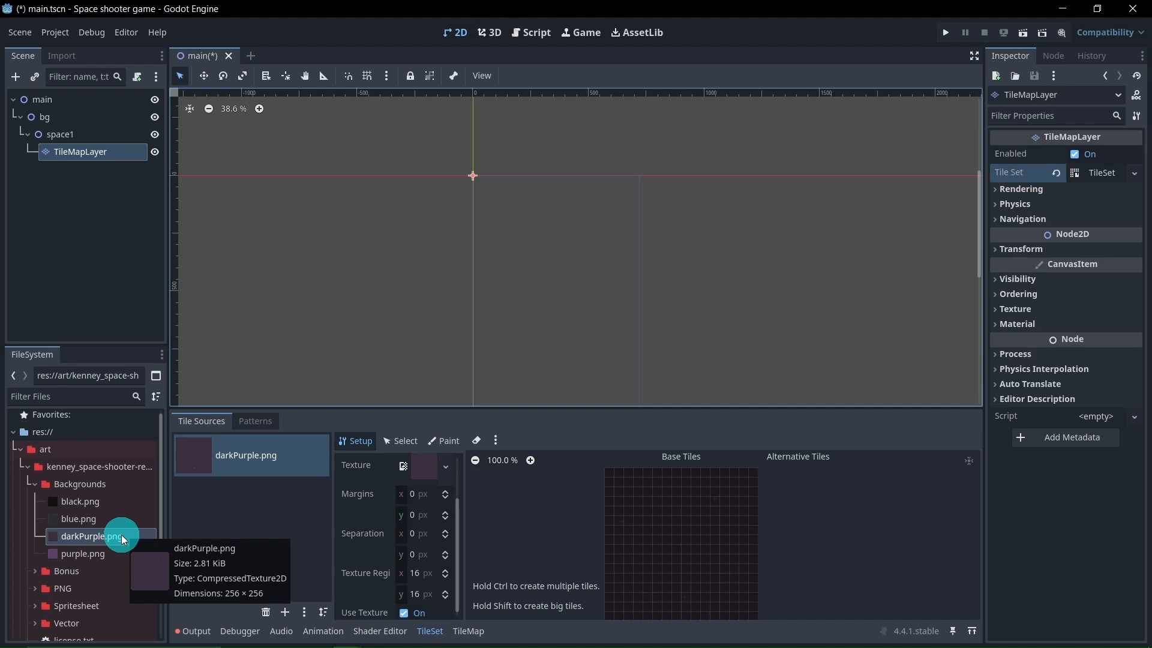
{"action": "left_click", "coordinate": [414, 573]}
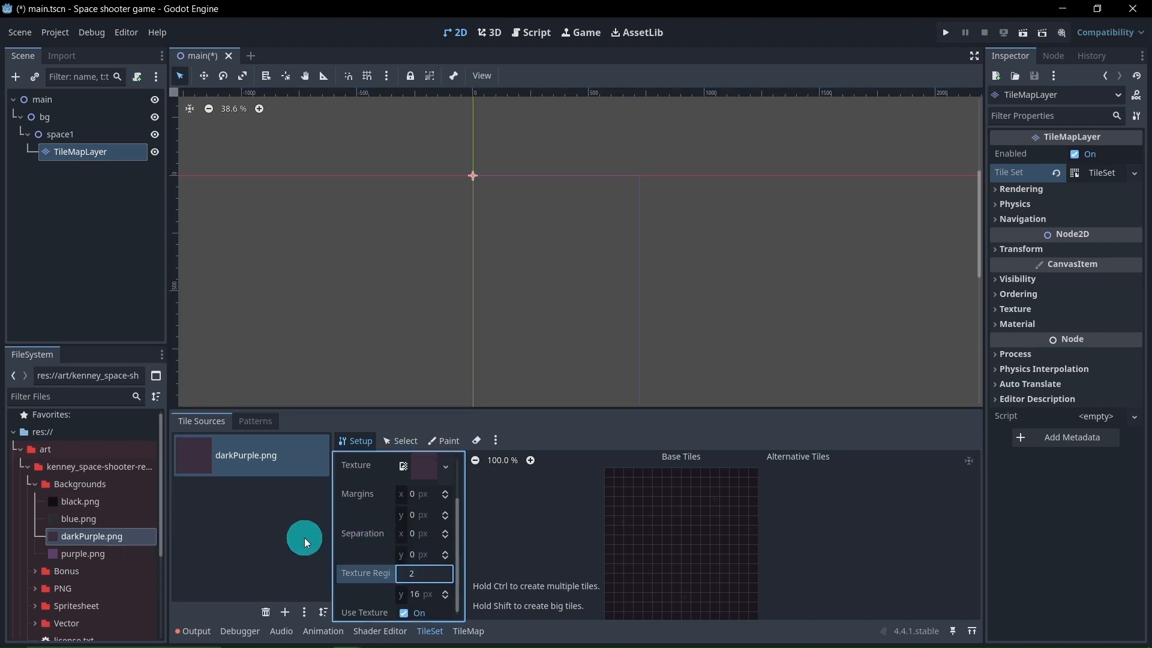
{"action": "key", "text": "Return"}
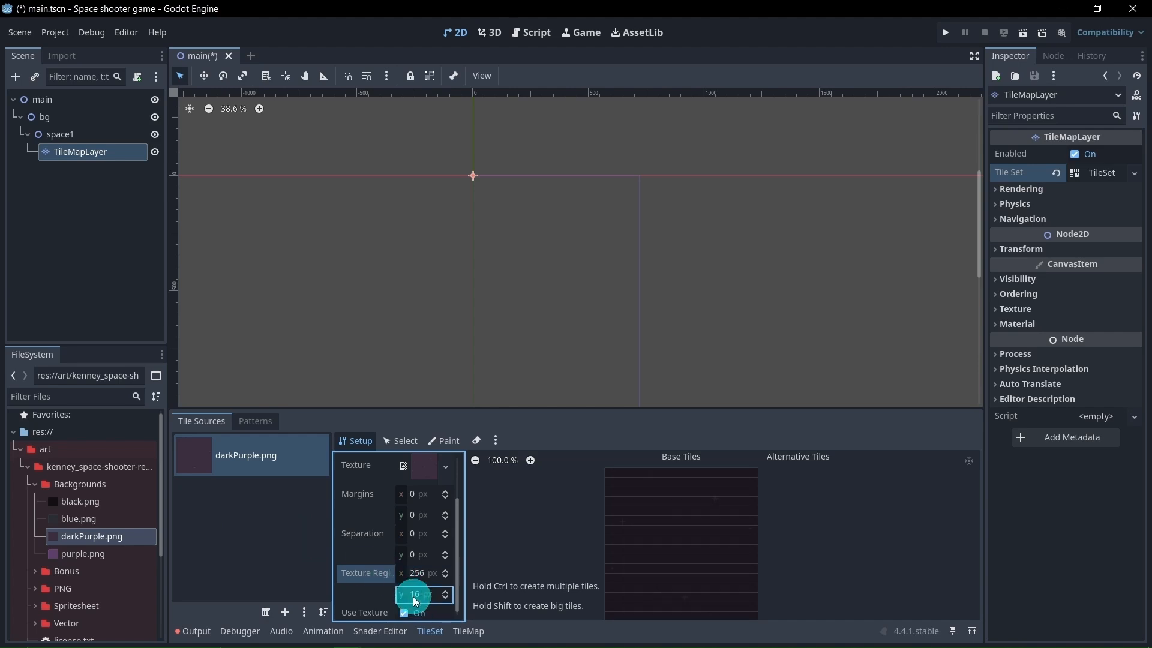
{"action": "left_click", "coordinate": [415, 595]}
{"action": "type", "text": "256"}
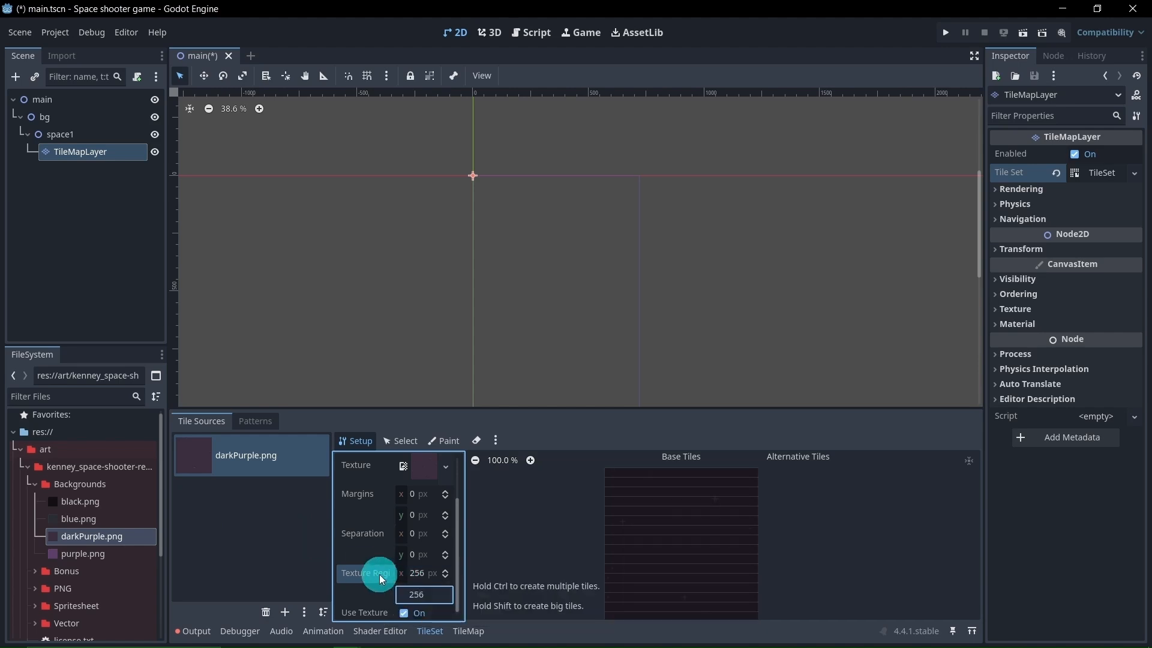
{"action": "key", "text": "Return"}
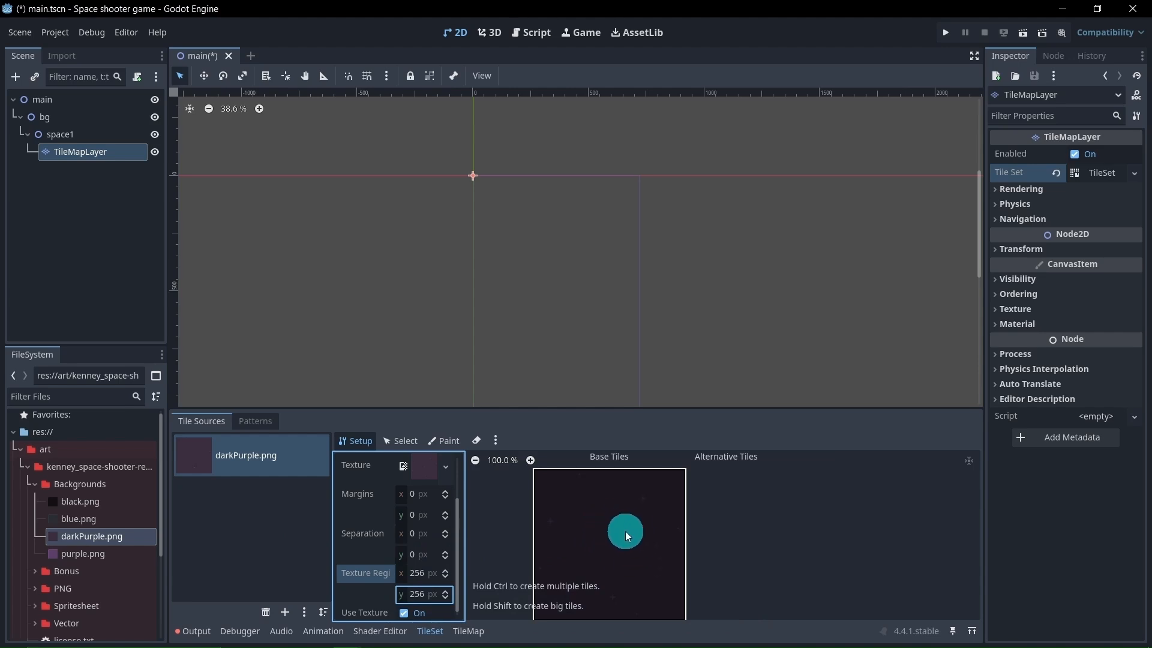
Create a base tile from the full darkPurple.png atlas region and select it as the TileMapLayer's painting tile
{"action": "left_click", "coordinate": [473, 630]}
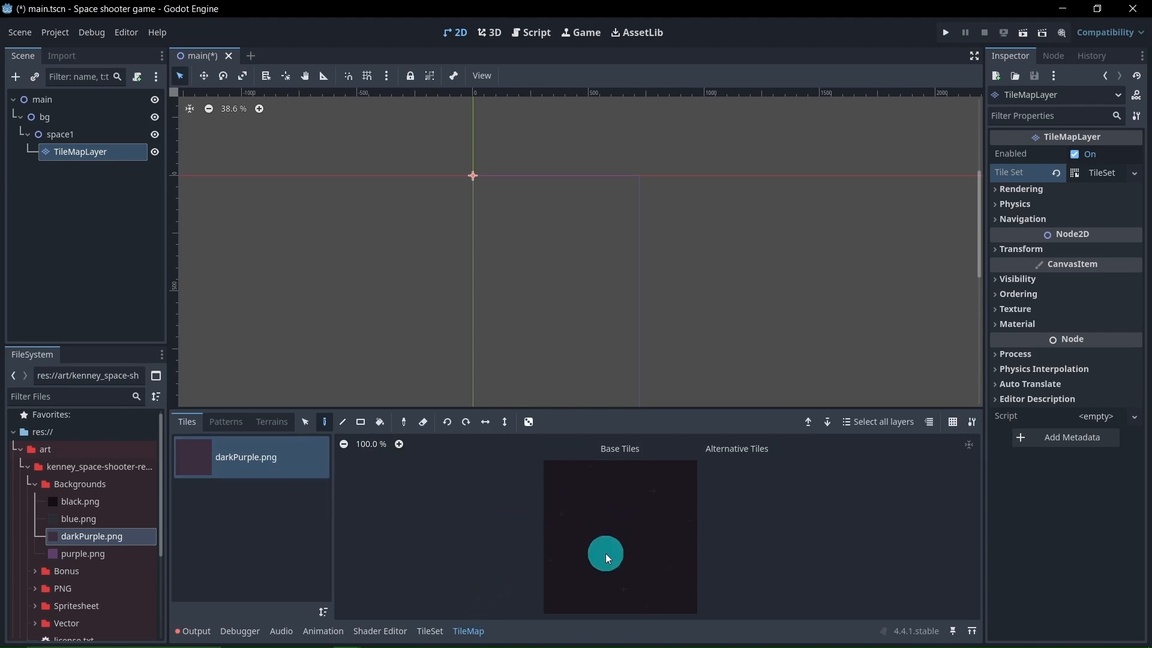
{"action": "left_click", "coordinate": [90, 135]}
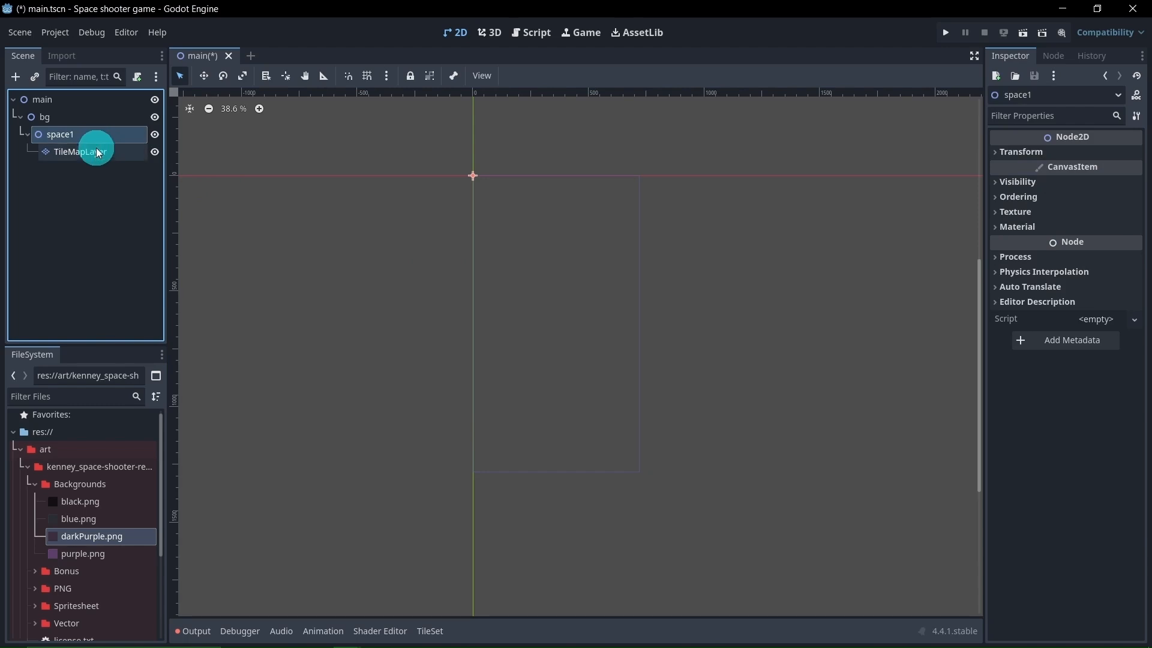
{"action": "left_click", "coordinate": [91, 151]}
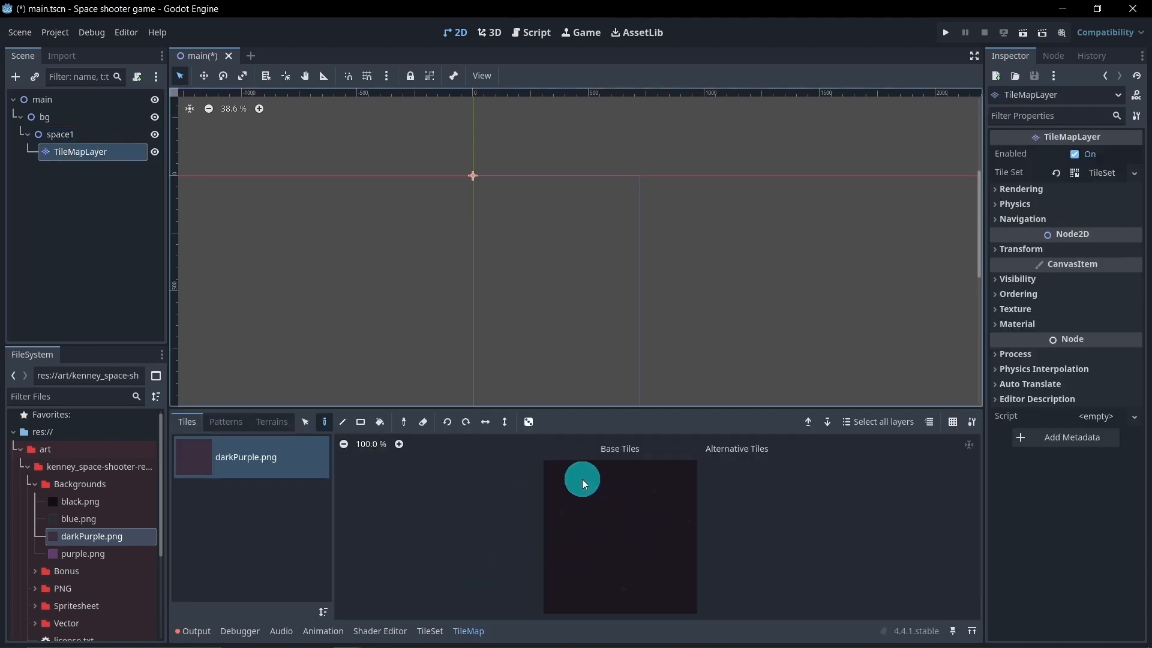
{"action": "left_click", "coordinate": [440, 633]}
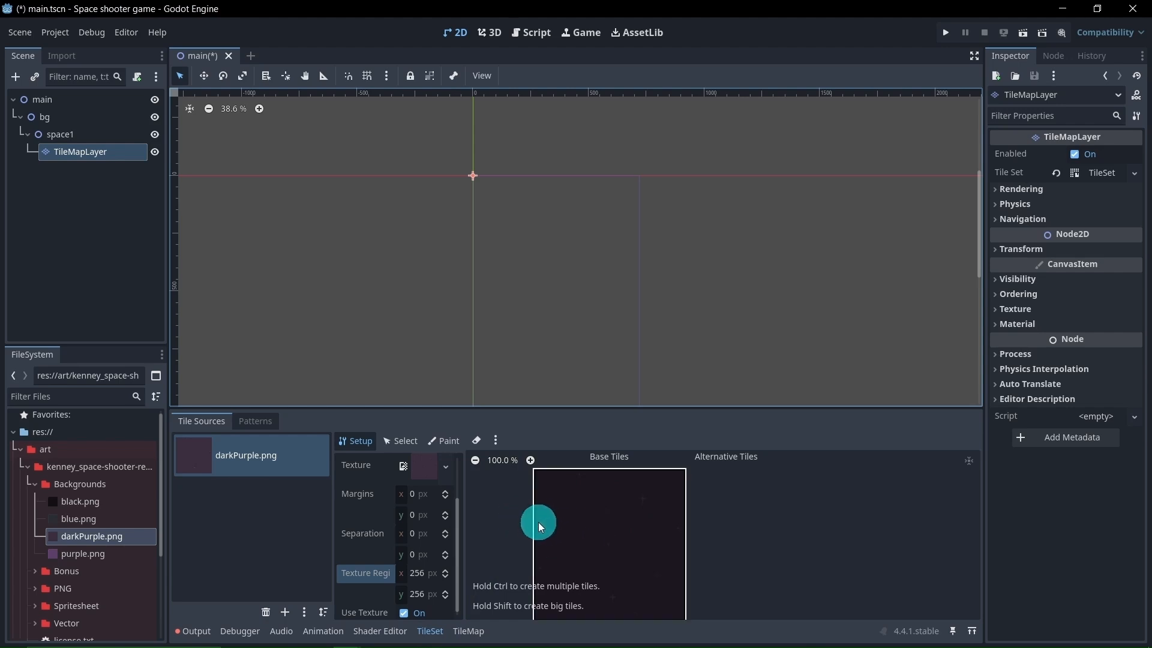
{"action": "left_click", "coordinate": [593, 521]}
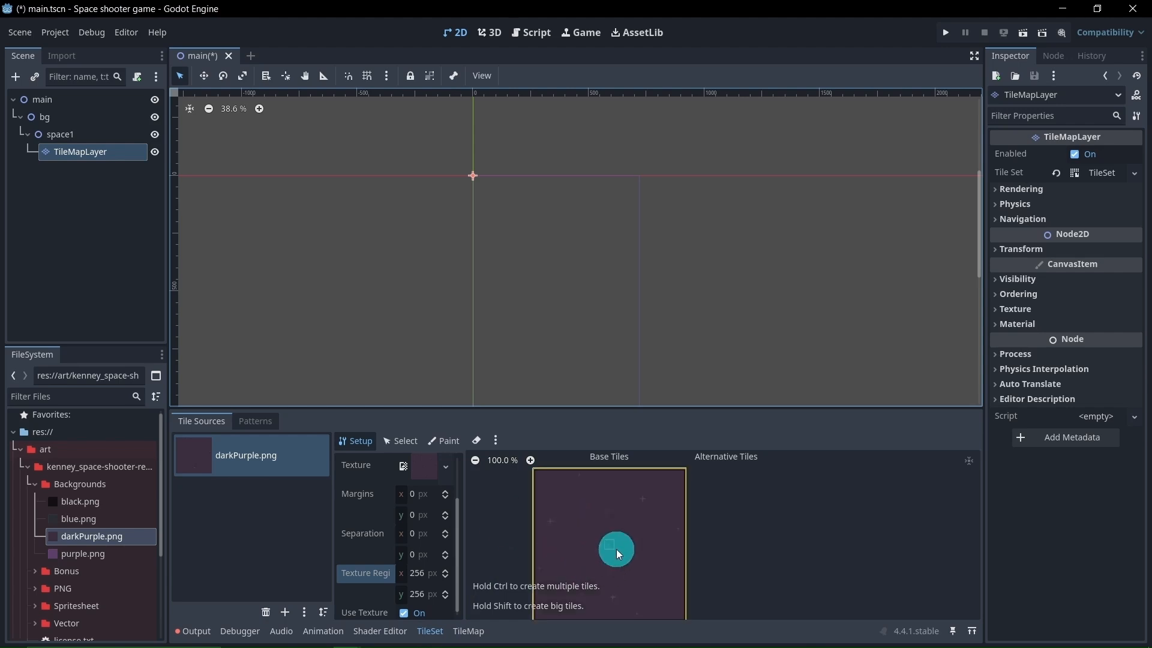
{"action": "left_click", "coordinate": [469, 630]}
{"action": "left_click", "coordinate": [598, 524]}
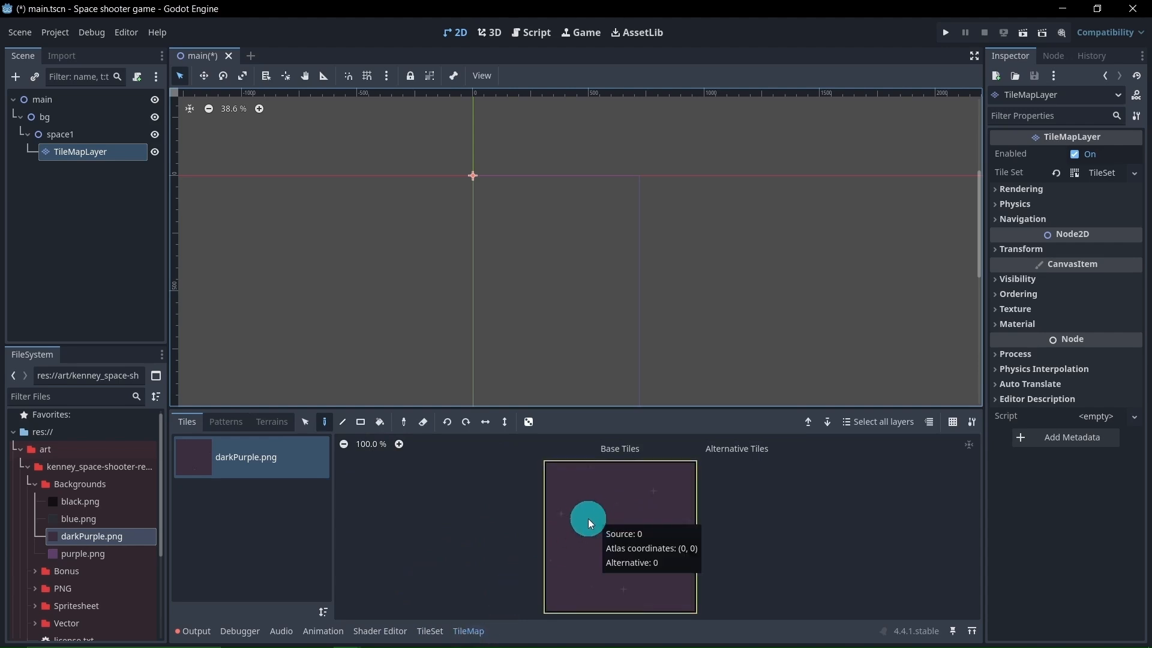
Try painting a freehand stroke of the tile across the viewport frame, and erase it with a rectangular area
{"action": "mouse_move", "coordinate": [497, 206]}
{"action": "left_mouse_down"}
{"action": "mouse_move", "coordinate": [544, 213]}
{"action": "mouse_move", "coordinate": [639, 294]}
{"action": "left_mouse_up"}
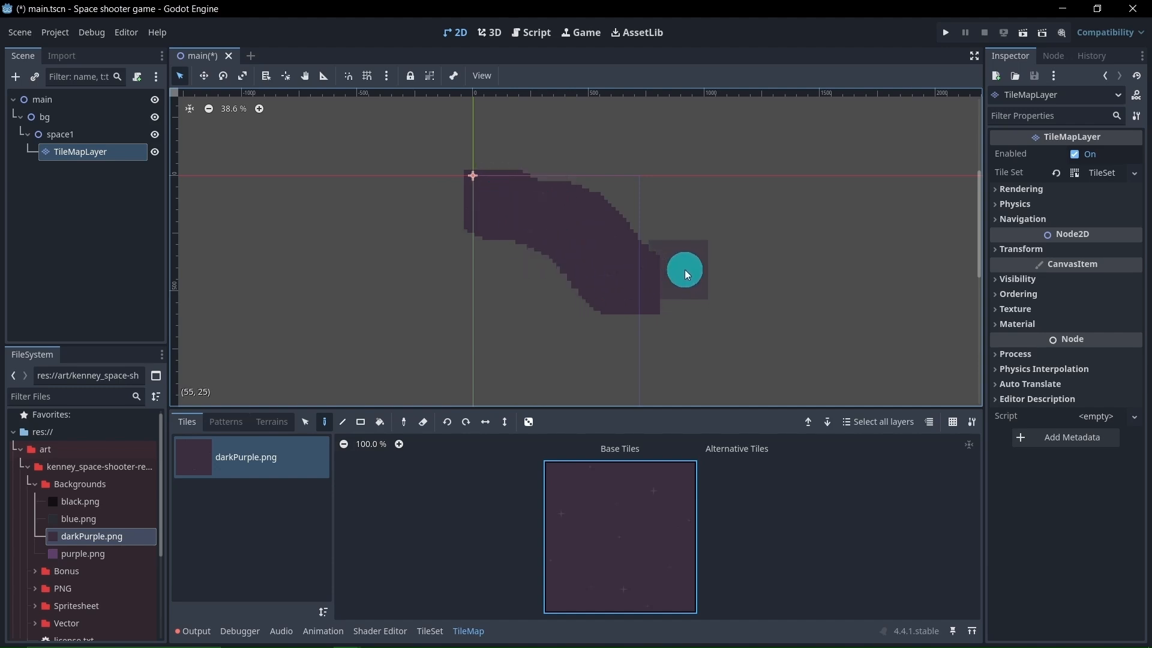
{"action": "left_click", "coordinate": [1098, 180]}
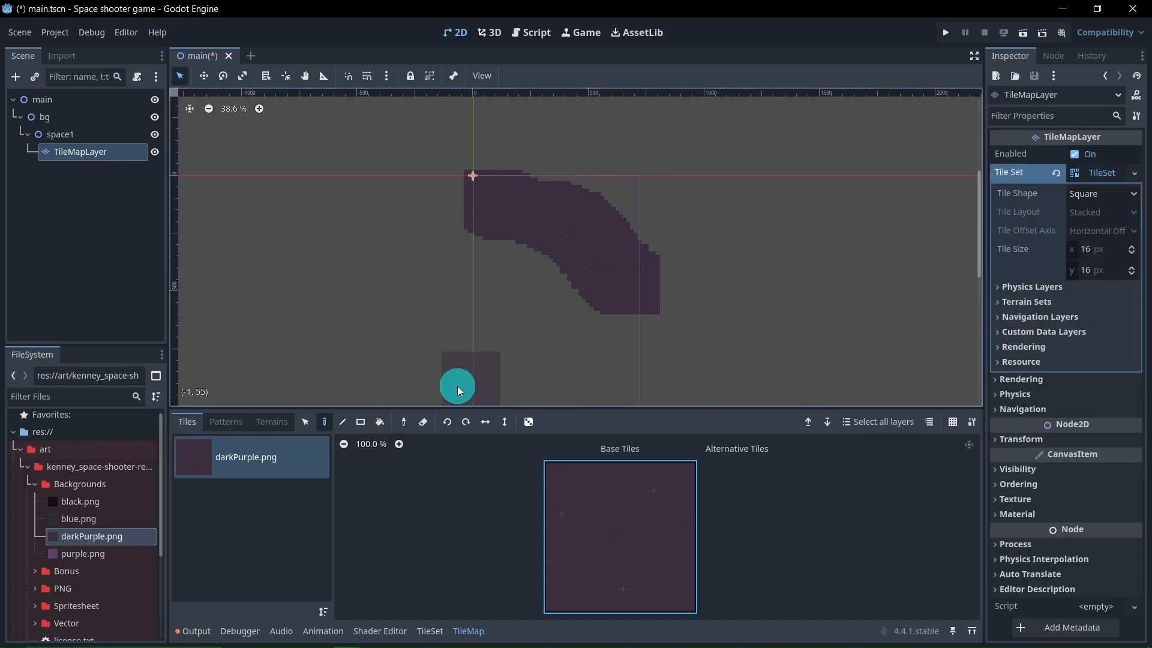
{"action": "left_click", "coordinate": [422, 422]}
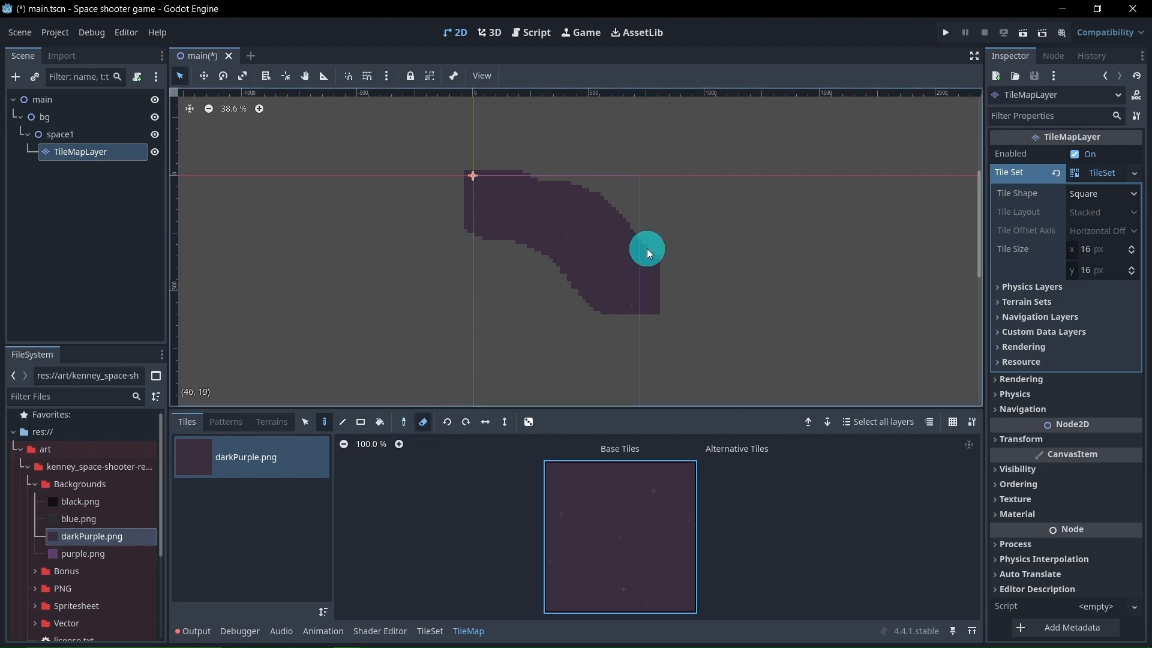
{"action": "left_click", "coordinate": [361, 422]}
{"action": "mouse_move", "coordinate": [717, 232]}
{"action": "left_mouse_down"}
{"action": "mouse_move", "coordinate": [575, 326]}
{"action": "mouse_move", "coordinate": [646, 204]}
{"action": "mouse_move", "coordinate": [439, 298]}
{"action": "left_mouse_up"}
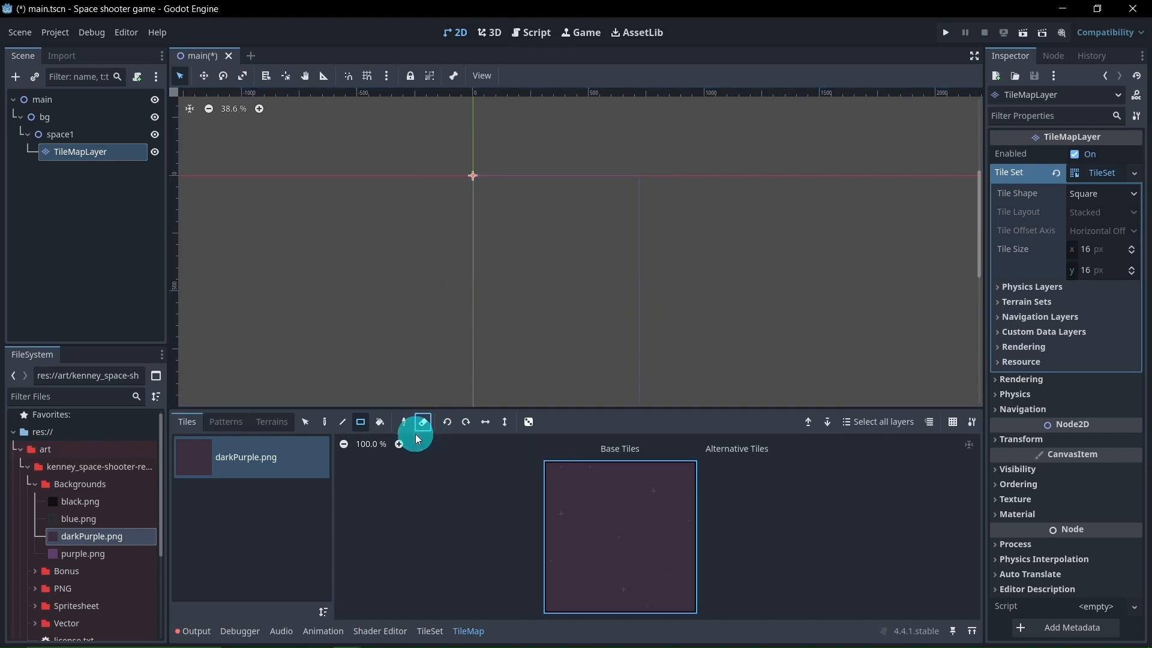
Set the TileSet's tile size to 256 × 256 px, with rectangle painting active instead of erasing
{"action": "left_click", "coordinate": [365, 424]}
{"action": "left_click", "coordinate": [1086, 248]}
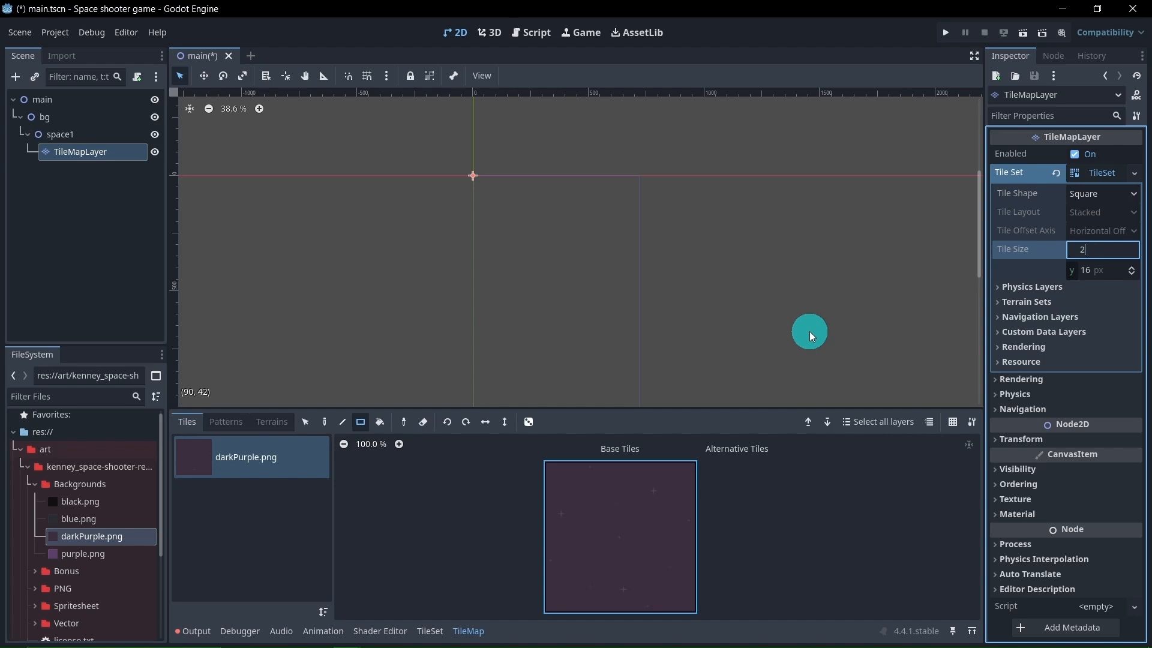
{"action": "left_click", "coordinate": [809, 331]}
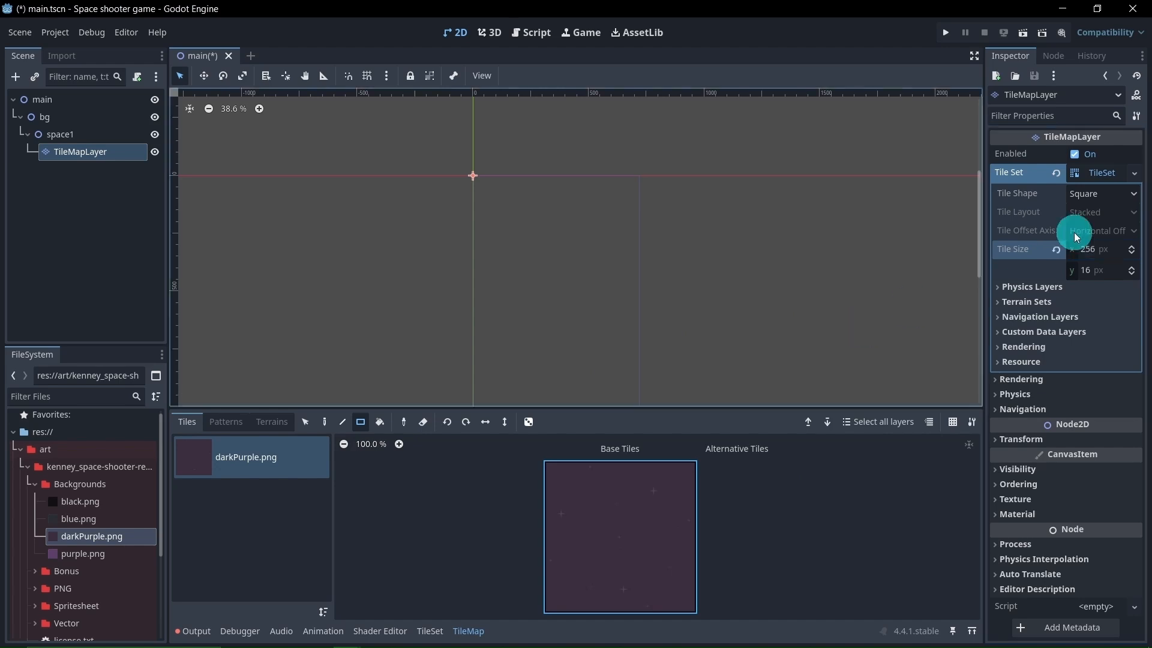
{"action": "left_click", "coordinate": [1088, 272]}
{"action": "type", "text": "256"}
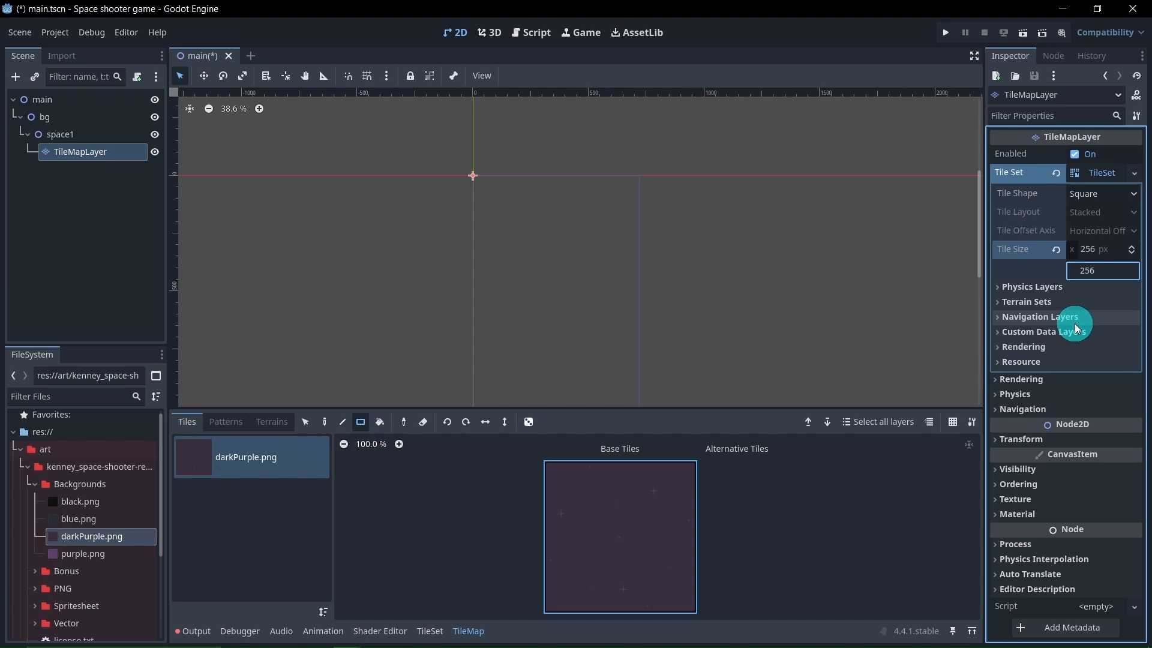
{"action": "left_click", "coordinate": [831, 260]}
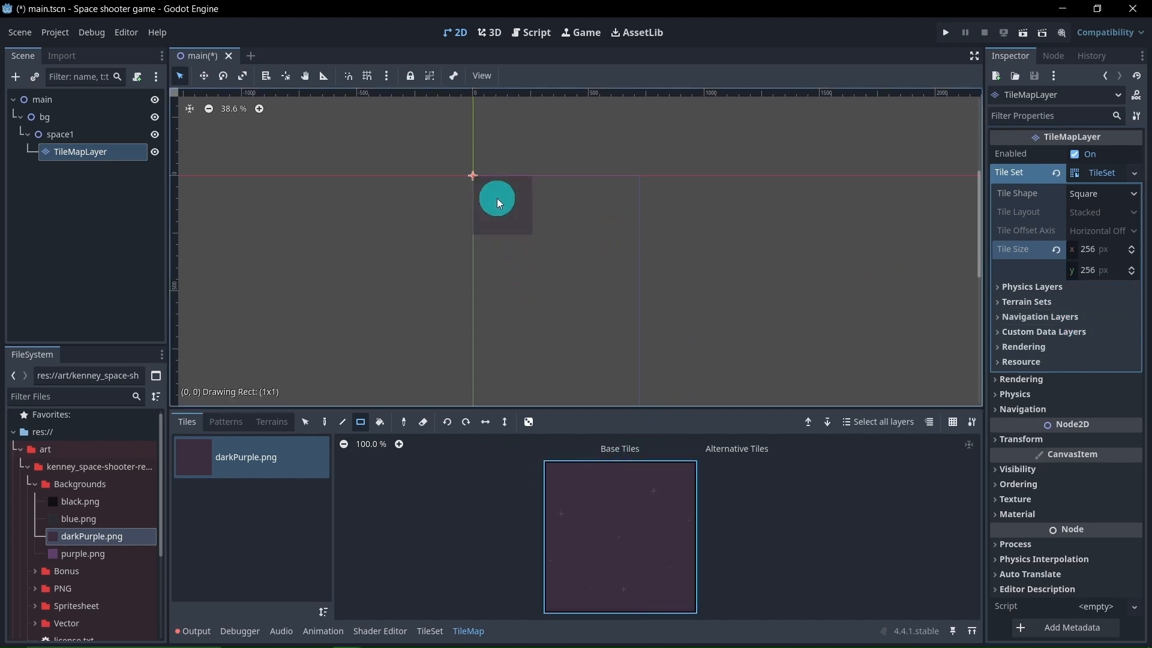
Cover the portrait viewport frame with darkPurple tiles, filling a block 3 columns by 5 rows from the origin
{"action": "mouse_move", "coordinate": [547, 204]}
{"action": "left_mouse_down"}
{"action": "mouse_move", "coordinate": [615, 206]}
{"action": "mouse_move", "coordinate": [578, 222]}
{"action": "left_mouse_up"}
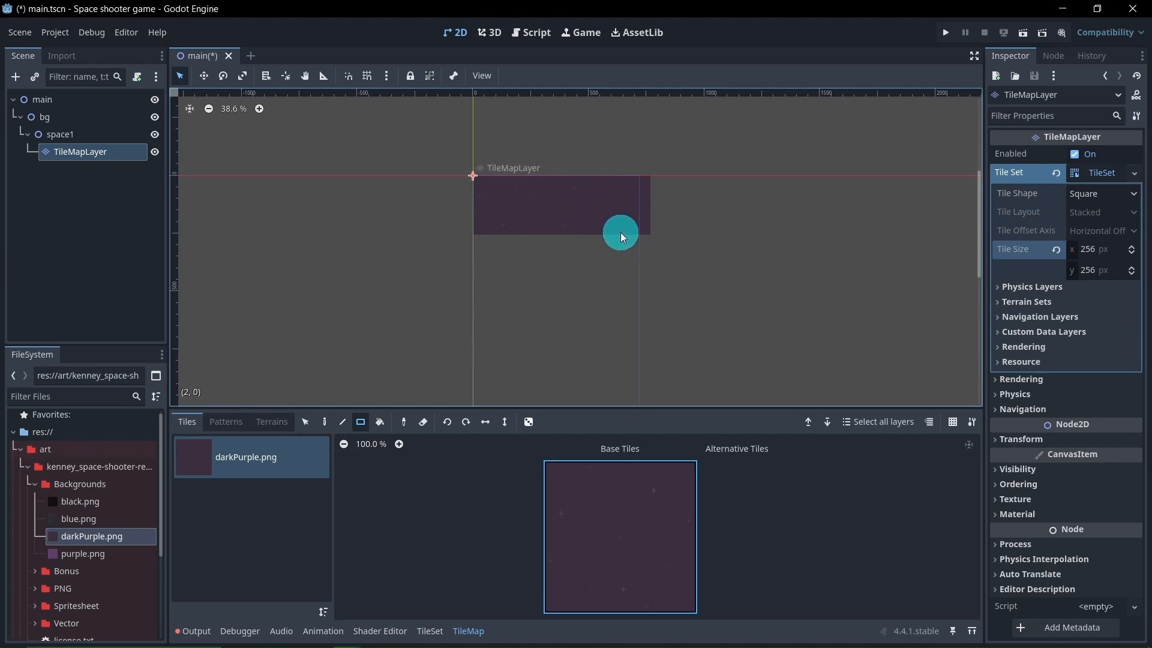
{"action": "left_click_drag", "start_coordinate": [526, 268], "coordinate": [611, 275]}
{"action": "middle_click_drag", "start_coordinate": [548, 302], "coordinate": [585, 203]}
{"action": "mouse_move", "coordinate": [549, 222]}
{"action": "left_mouse_down"}
{"action": "mouse_move", "coordinate": [599, 251]}
{"action": "mouse_move", "coordinate": [637, 327]}
{"action": "left_mouse_up"}
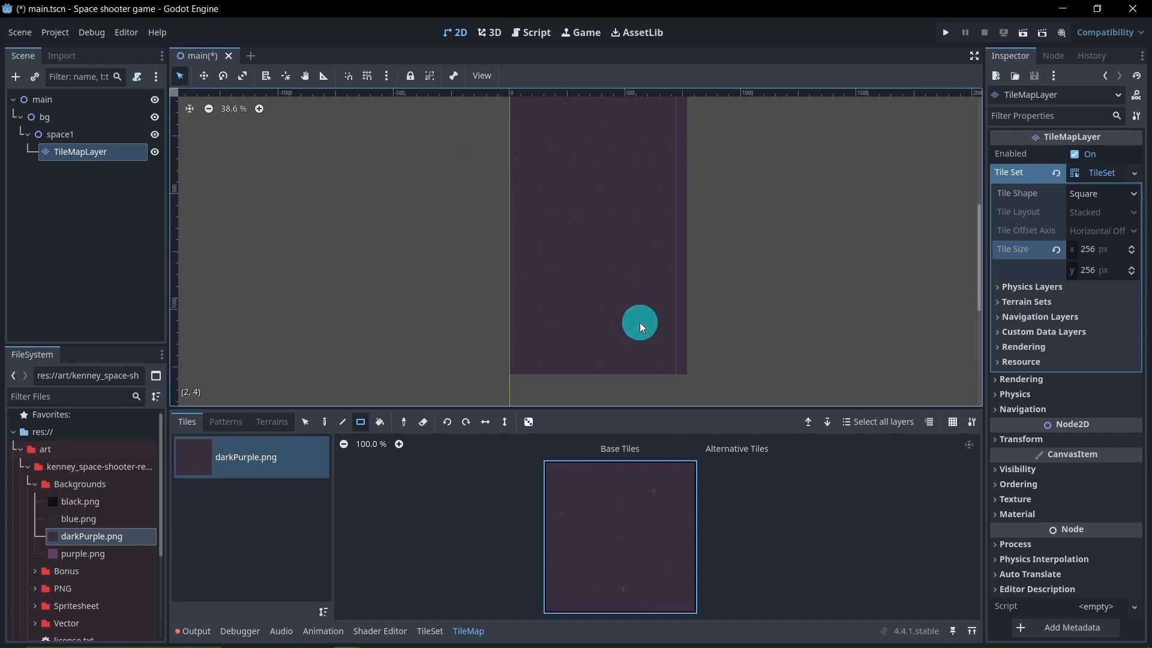
{"action": "mouse_move", "coordinate": [590, 247]}
{"action": "middle_mouse_down"}
{"action": "mouse_move", "coordinate": [585, 307]}
{"action": "mouse_move", "coordinate": [586, 276]}
{"action": "middle_mouse_up"}
{"action": "scroll", "coordinate": [586, 300], "scroll_direction": "down", "scroll_amount": 1}
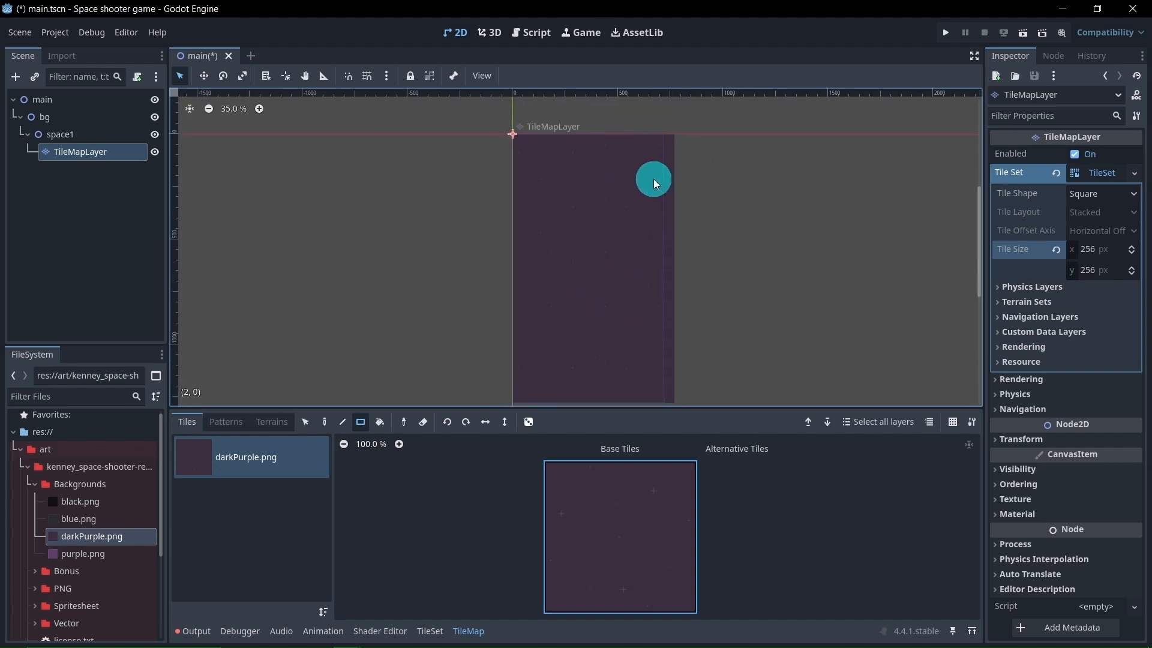
Move the space1 node about 26 px left along the X axis so its tiles overhang both sides of the frame
{"action": "left_click", "coordinate": [123, 193]}
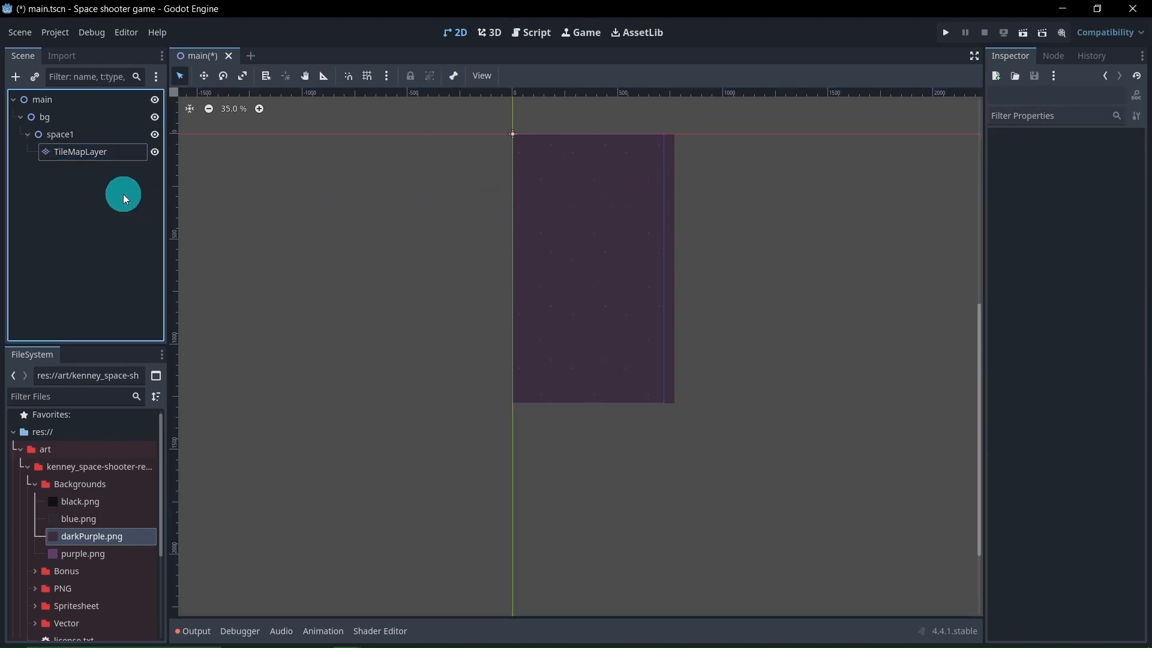
{"action": "left_click", "coordinate": [91, 136]}
{"action": "left_click", "coordinate": [204, 76]}
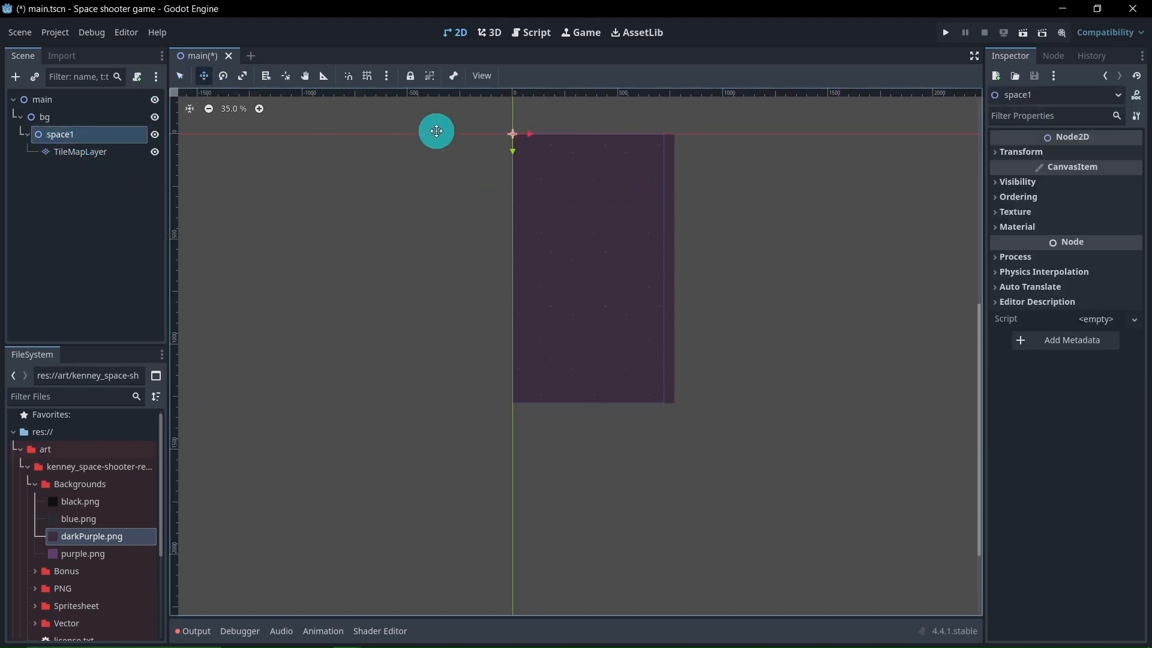
{"action": "left_click_drag", "start_coordinate": [529, 133], "coordinate": [525, 134]}
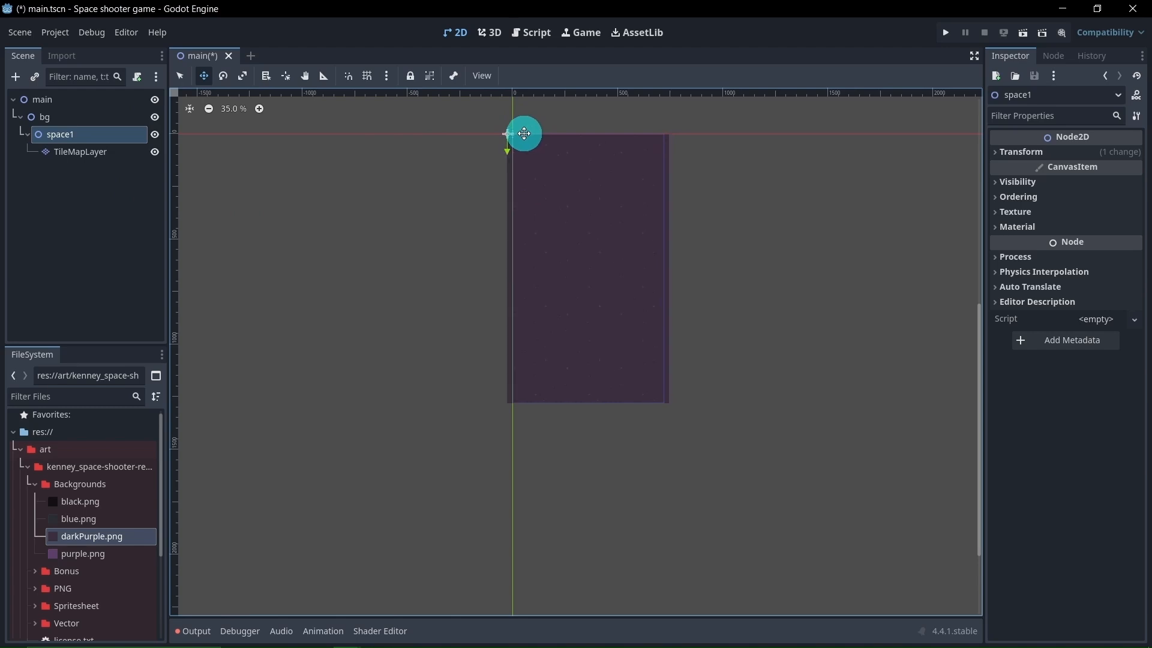
Examine how the tiled background's bottom and top edges align with the viewport frame
{"action": "scroll", "coordinate": [530, 411], "scroll_direction": "up", "scroll_amount": 2}
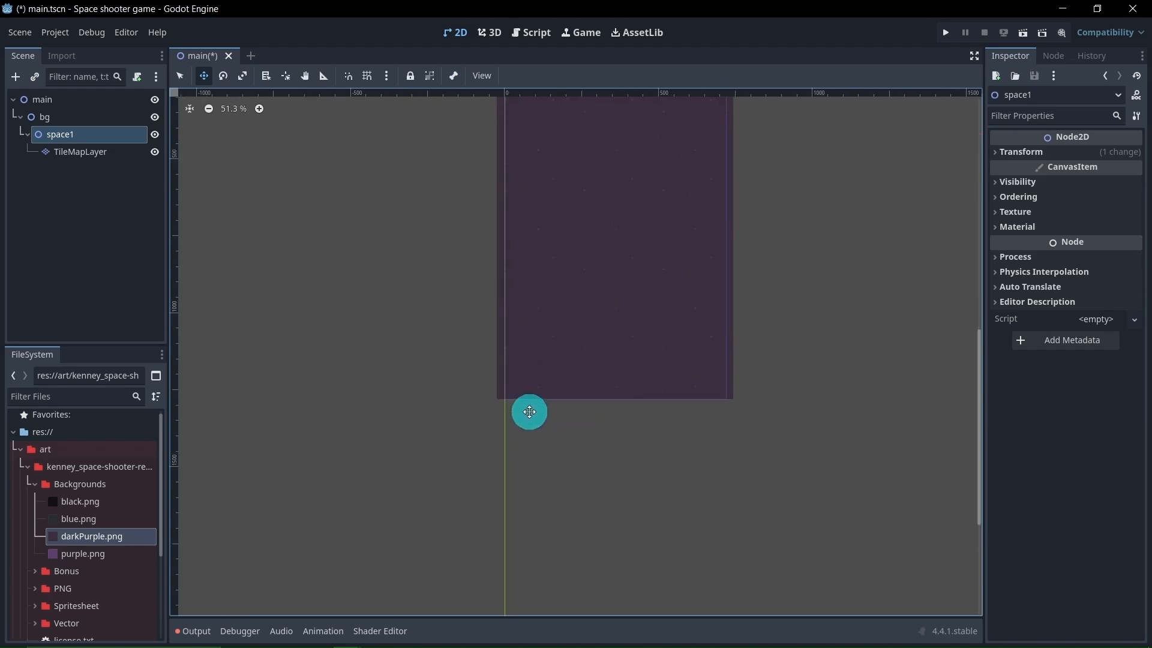
{"action": "scroll", "coordinate": [530, 412], "scroll_direction": "up", "scroll_amount": 14}
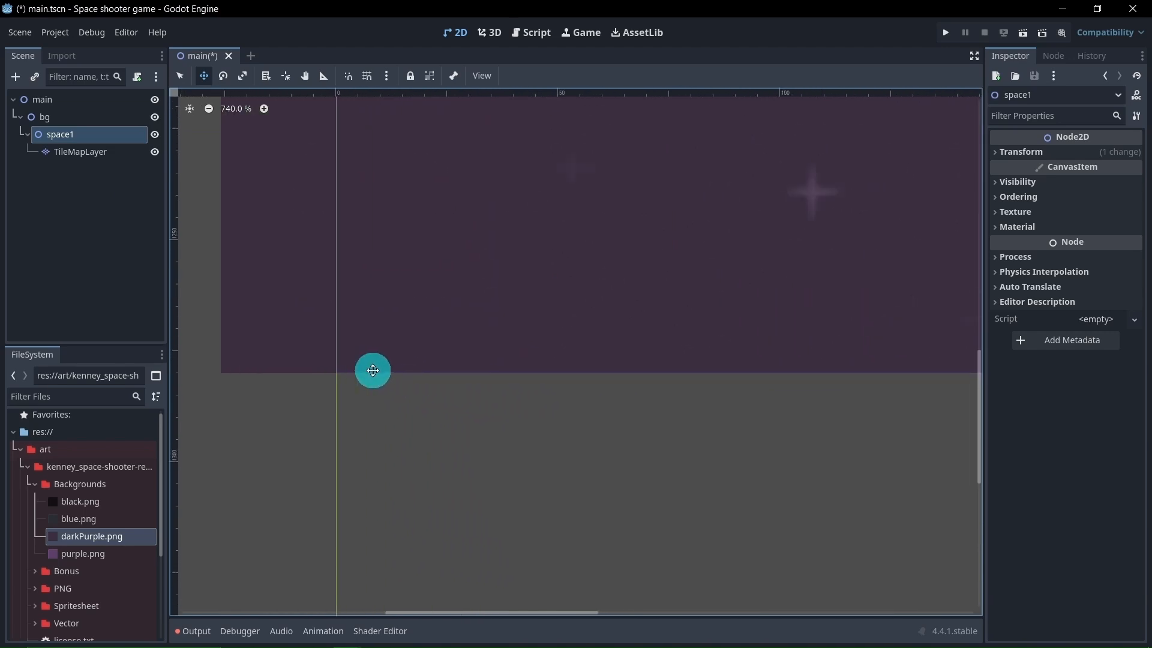
{"action": "scroll", "coordinate": [466, 370], "scroll_direction": "down", "scroll_amount": 7}
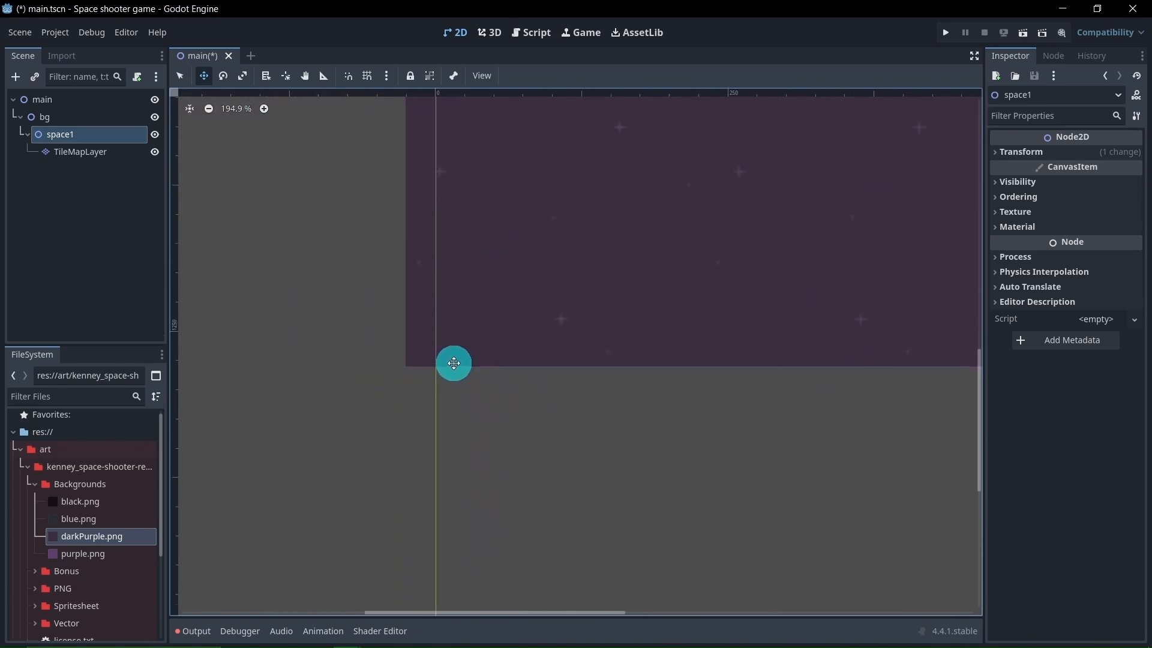
{"action": "scroll", "coordinate": [454, 364], "scroll_direction": "down", "scroll_amount": 8}
{"action": "middle_click_drag", "start_coordinate": [537, 196], "coordinate": [524, 360]}
{"action": "scroll", "coordinate": [470, 227], "scroll_direction": "up", "scroll_amount": 3}
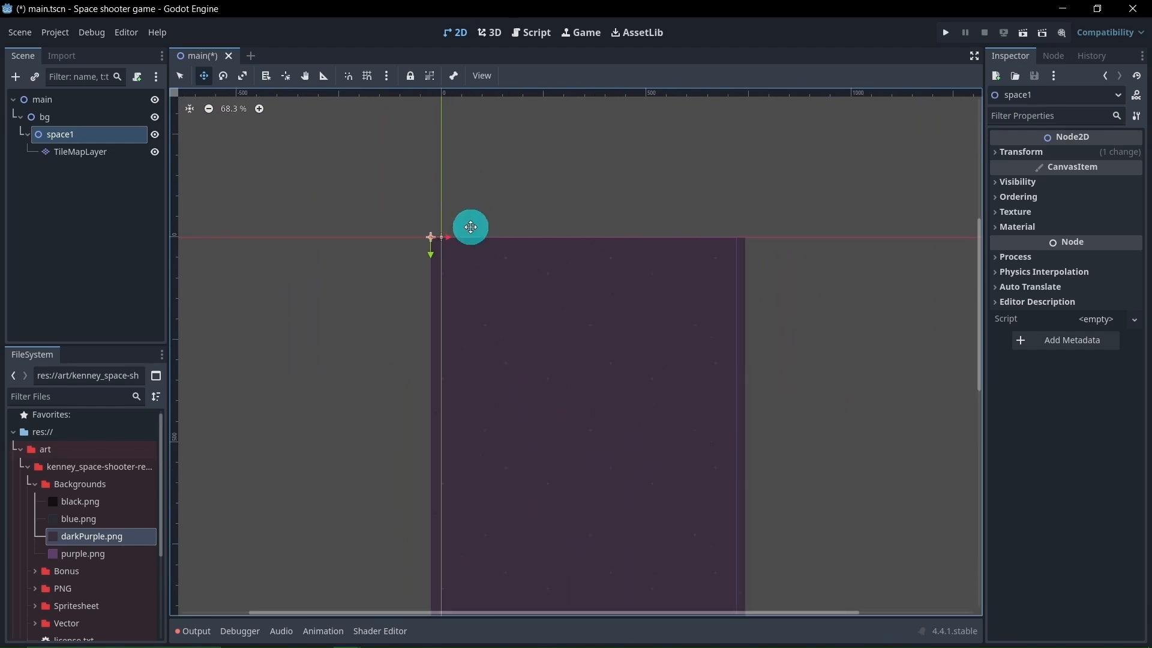
{"action": "scroll", "coordinate": [471, 227], "scroll_direction": "up", "scroll_amount": 10}
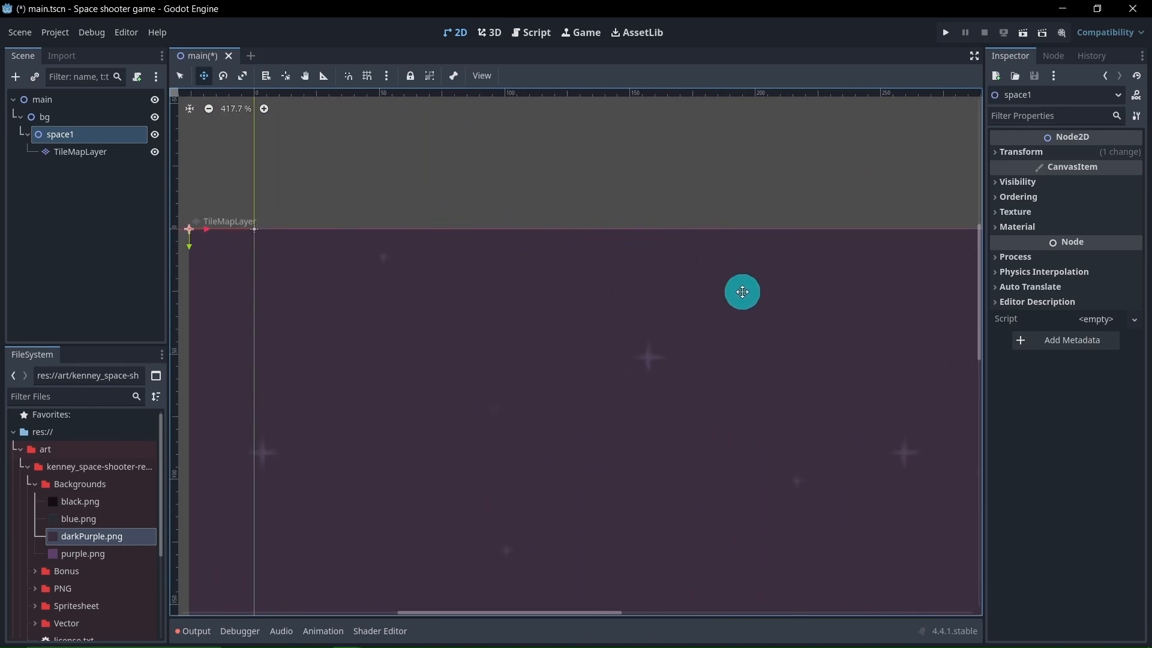
{"action": "scroll", "coordinate": [744, 290], "scroll_direction": "down", "scroll_amount": 9}
{"action": "scroll", "coordinate": [755, 318], "scroll_direction": "down", "scroll_amount": 4}
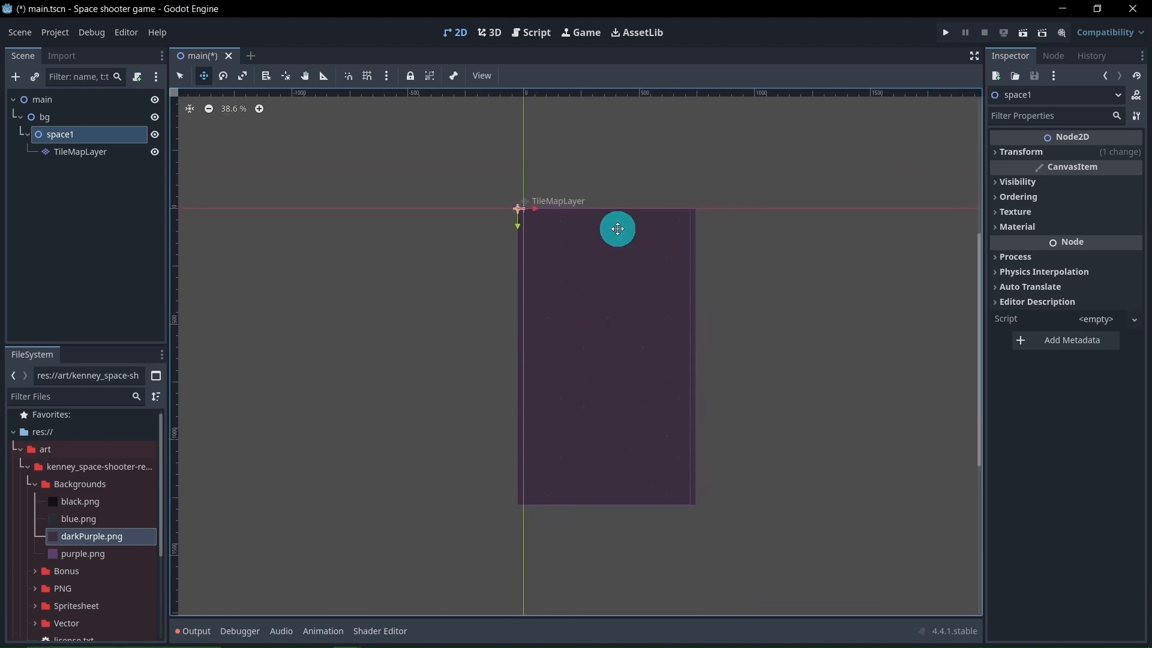
{"action": "middle_click_drag", "start_coordinate": [617, 229], "coordinate": [594, 262]}
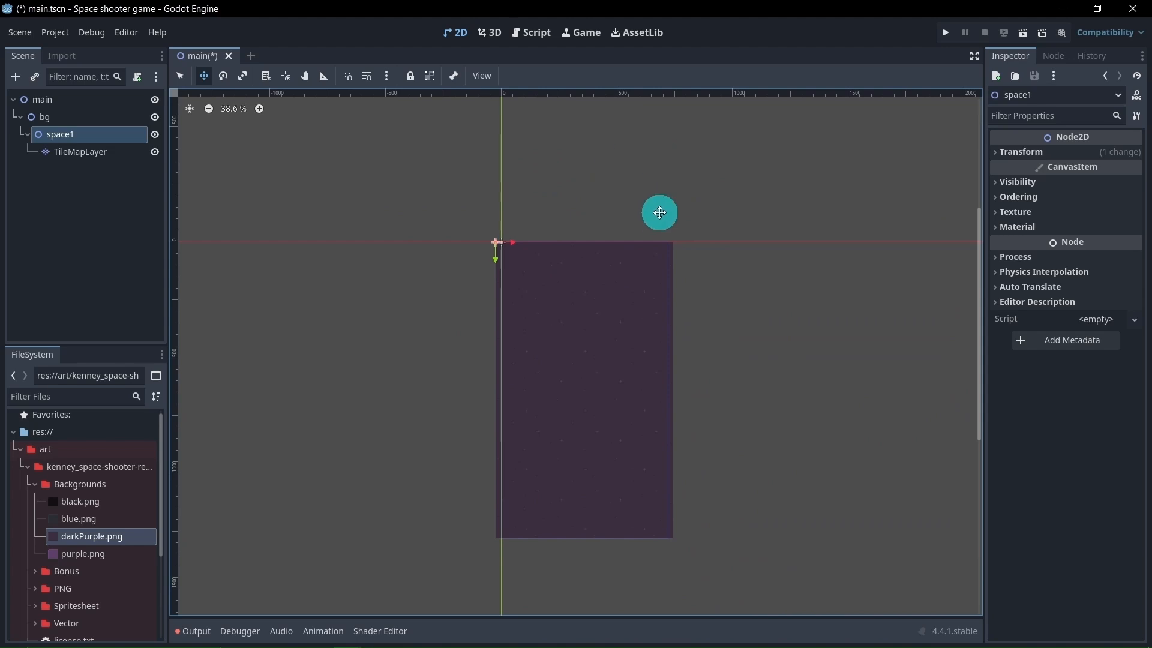
Duplicate the space1 node together with its TileMapLayer under bg
{"action": "left_click", "coordinate": [120, 214]}
{"action": "left_click", "coordinate": [91, 138]}
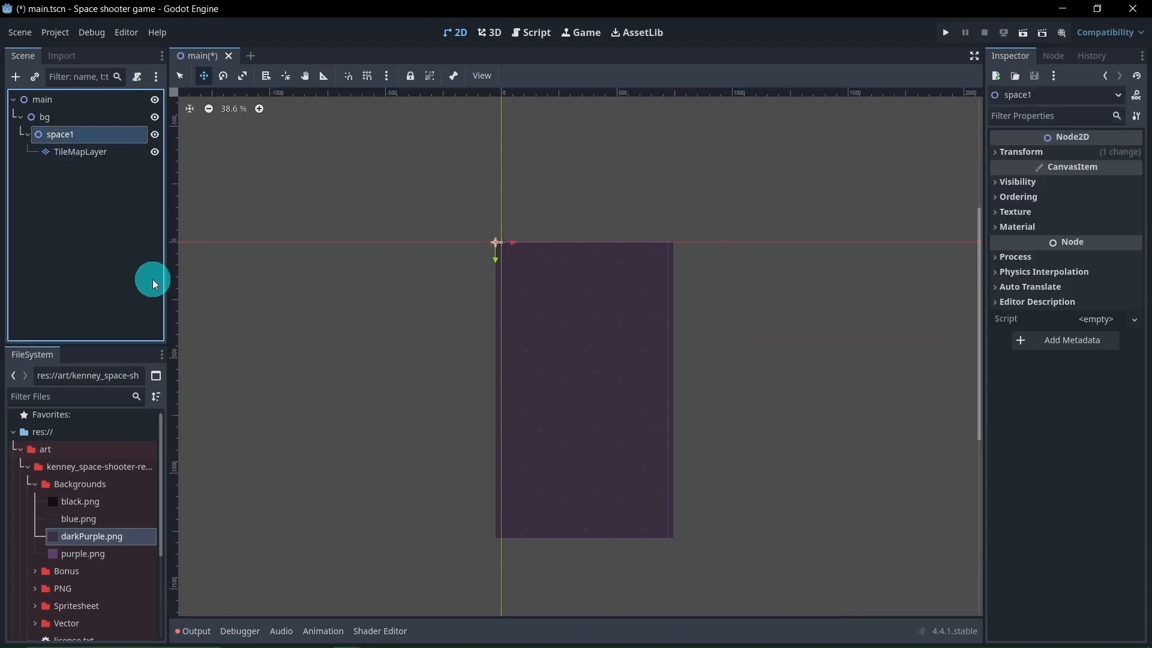
{"action": "key", "text": "ctrl+d"}
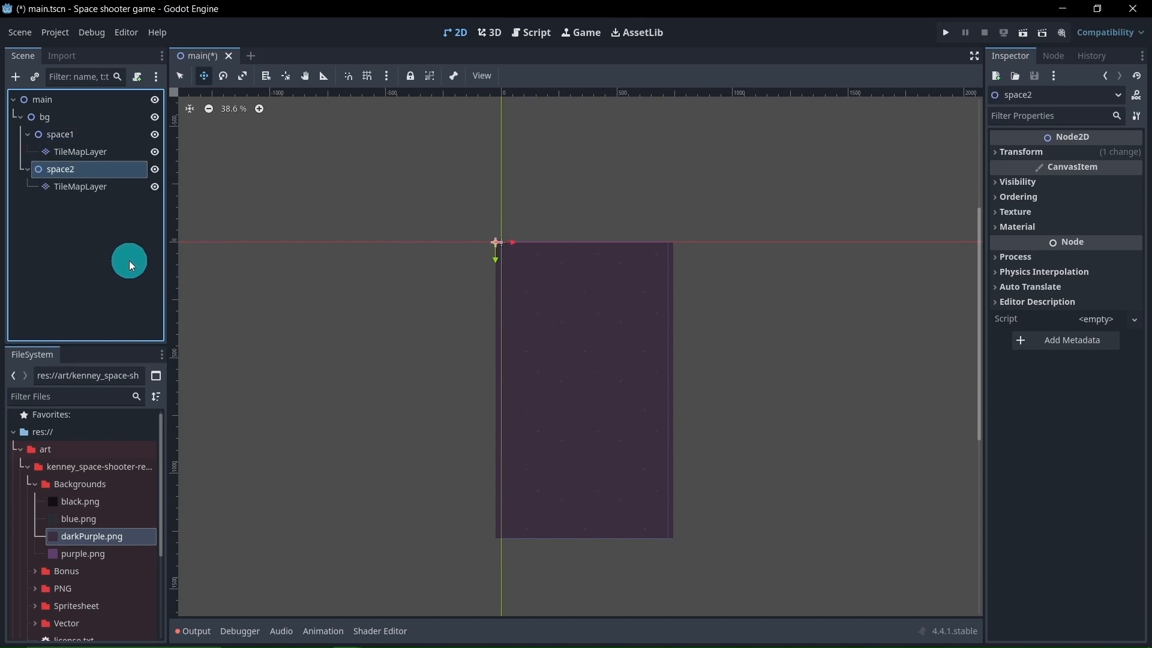
Move the space2 node straight up about 1280 px along the Y axis so its tiles sit above space1
{"action": "right_click", "coordinate": [87, 173]}
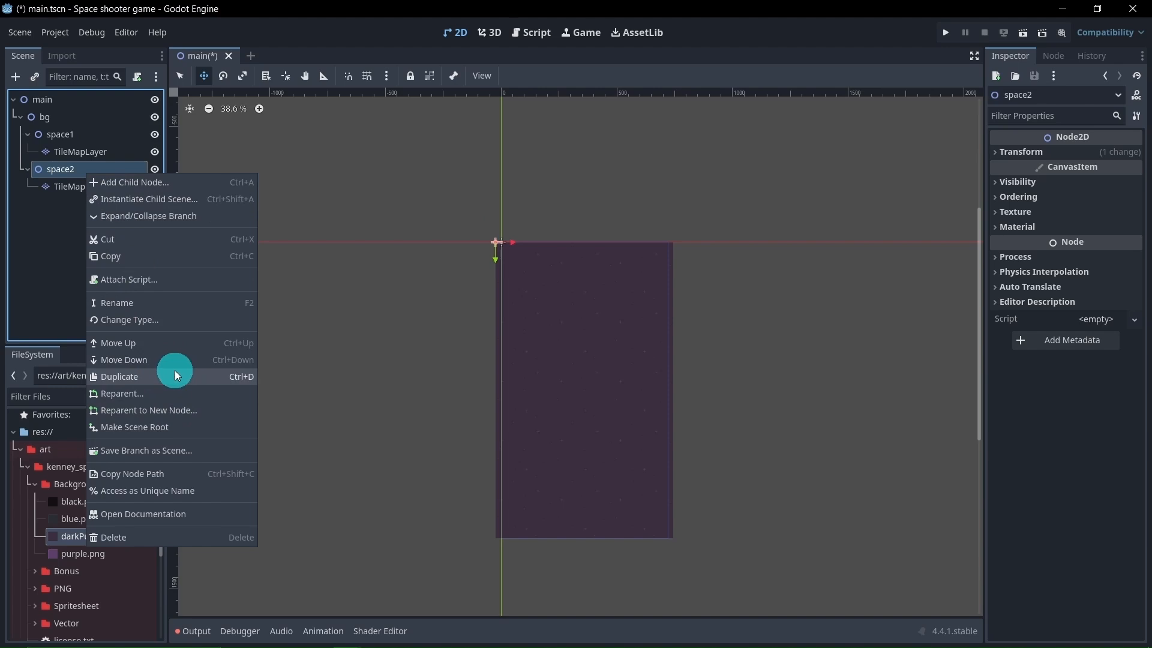
{"action": "left_click", "coordinate": [37, 245]}
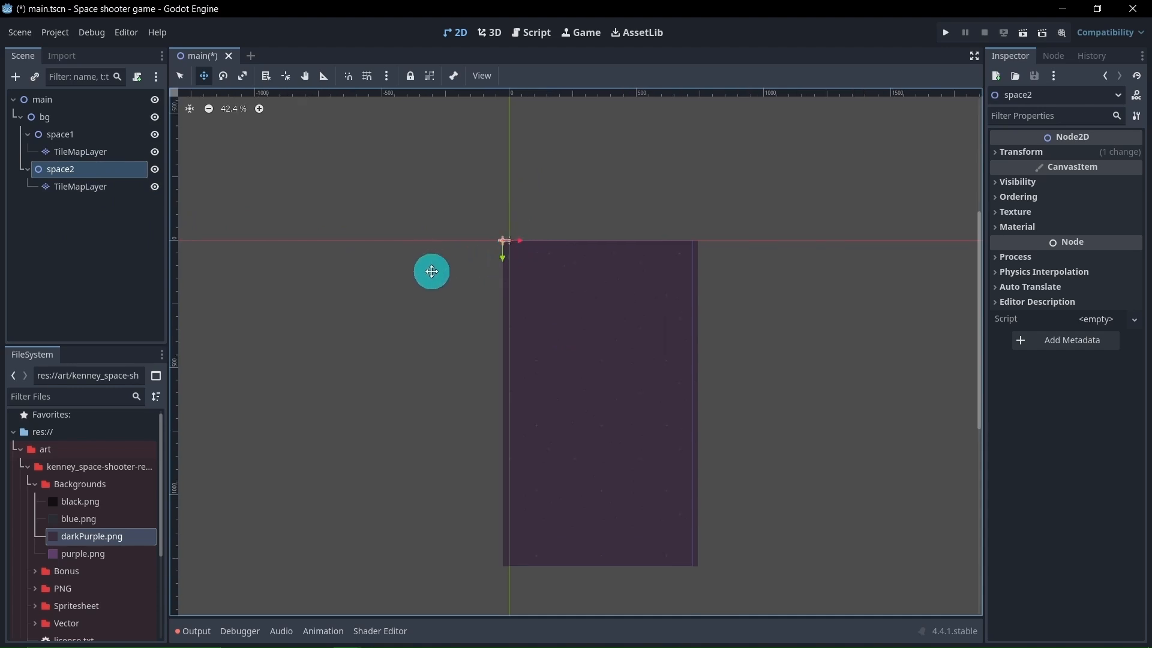
{"action": "scroll", "coordinate": [435, 273], "scroll_direction": "down", "scroll_amount": 3}
{"action": "middle_click_drag", "start_coordinate": [437, 275], "coordinate": [494, 309]}
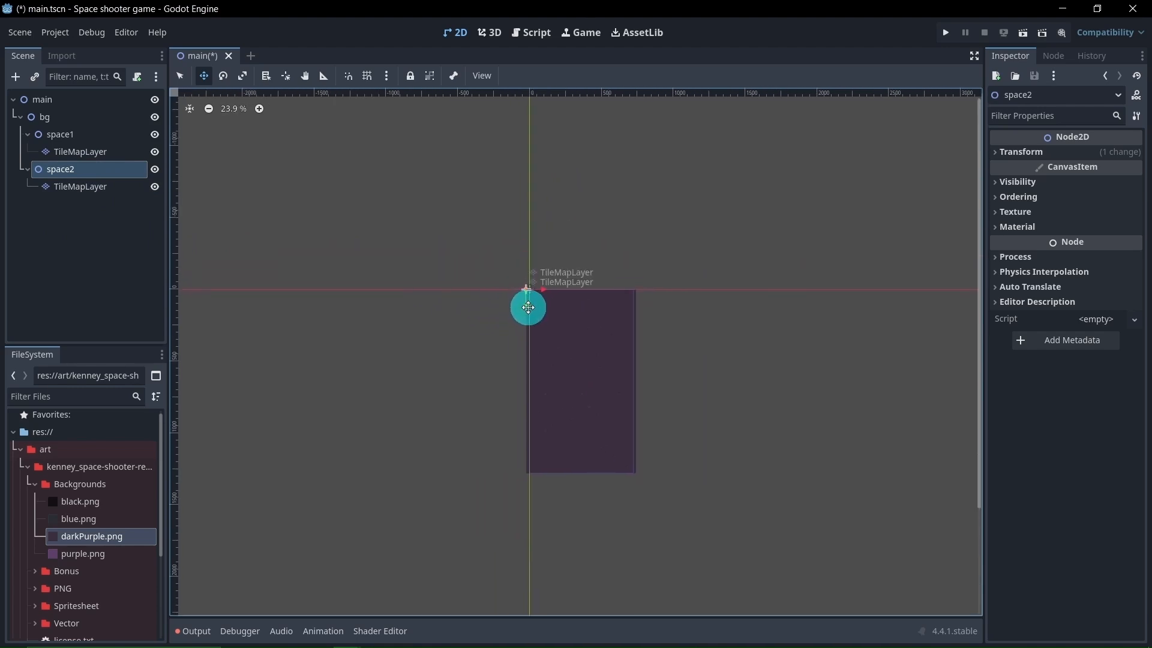
{"action": "left_click_drag", "start_coordinate": [527, 305], "coordinate": [534, 123]}
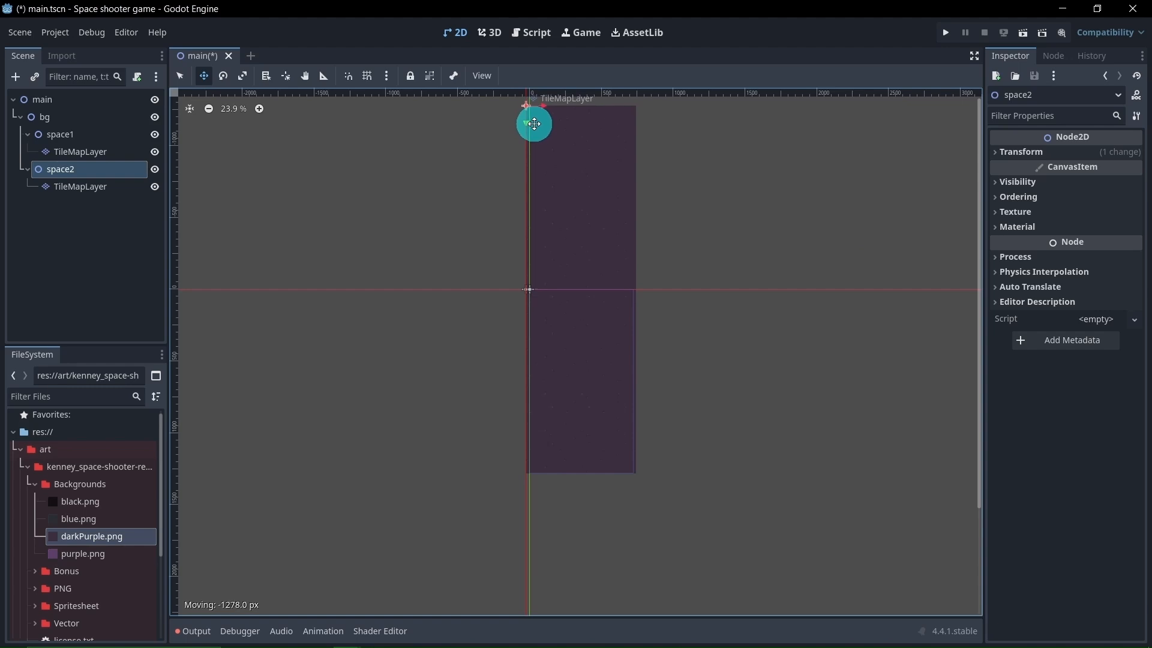
{"action": "left_click_drag", "start_coordinate": [534, 124], "coordinate": [534, 122]}
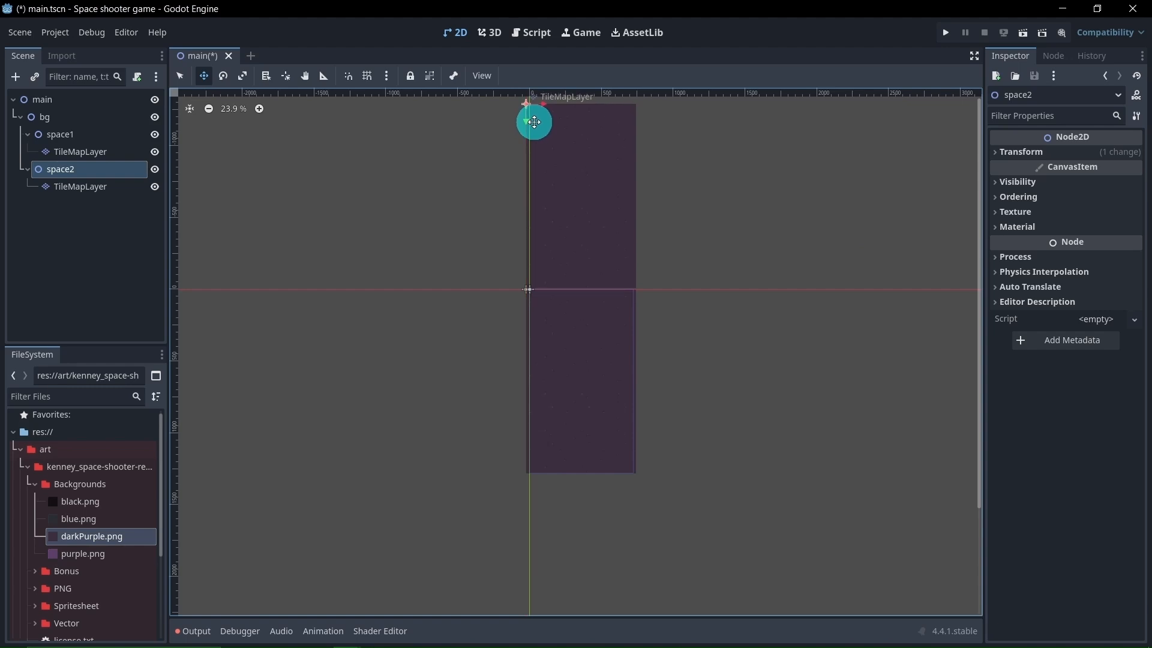
Nudge space2 down along the Y axis to close the gap, so its bottom edge meets space1's top edge
{"action": "scroll", "coordinate": [522, 262], "scroll_direction": "up", "scroll_amount": 10}
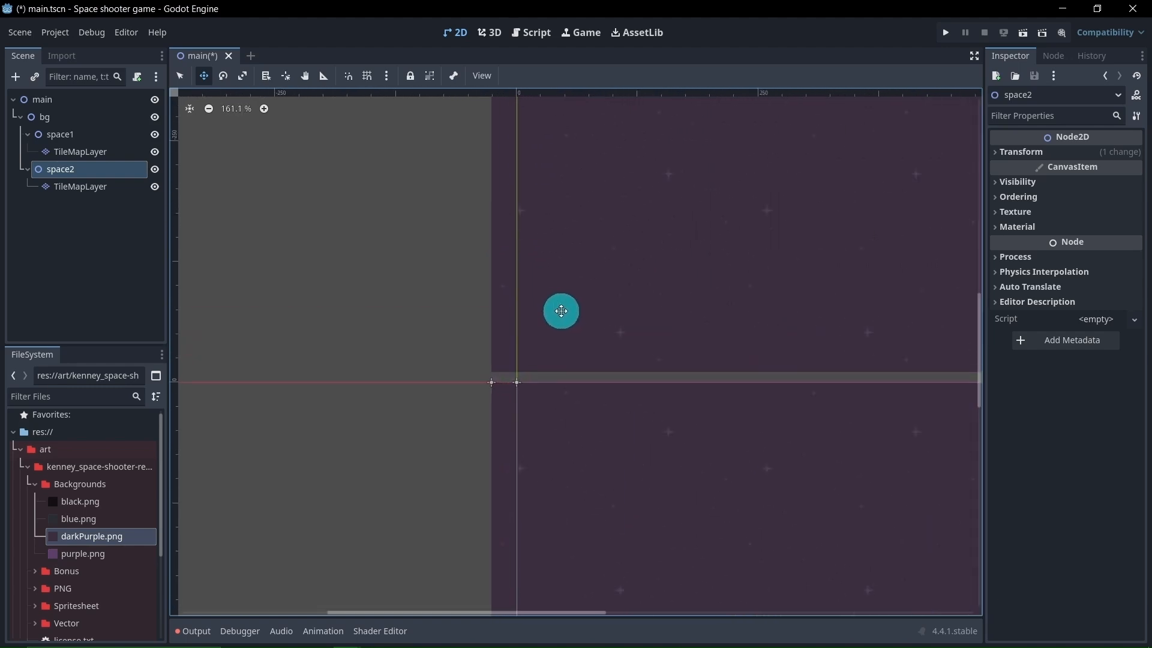
{"action": "scroll", "coordinate": [562, 311], "scroll_direction": "up", "scroll_amount": 1}
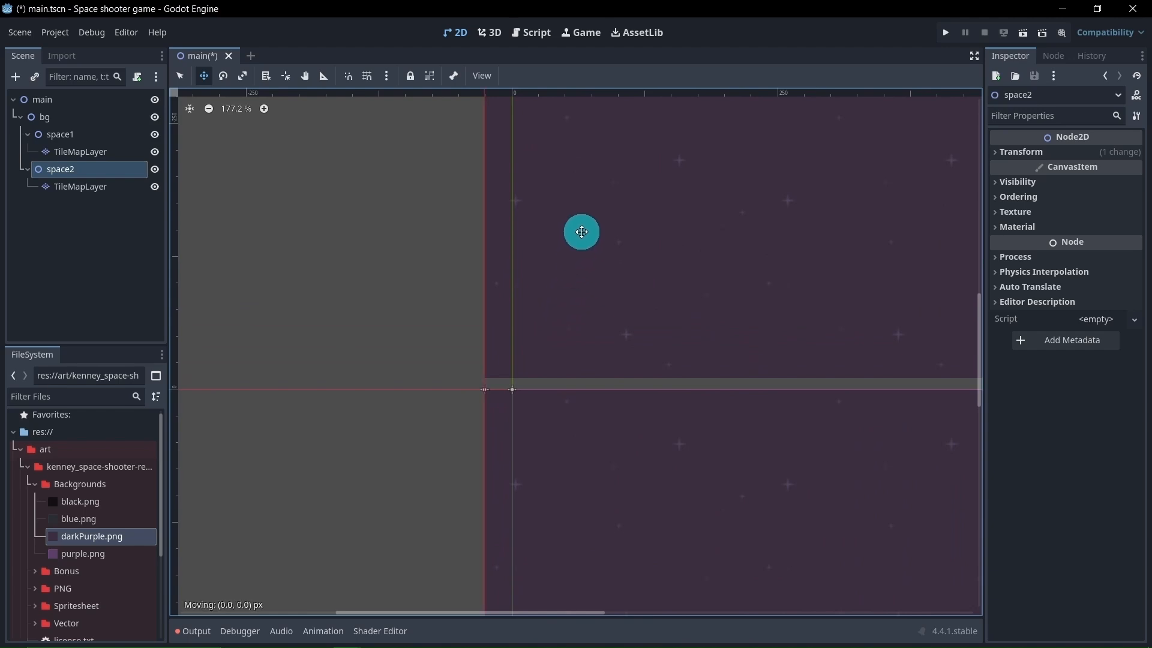
{"action": "left_click_drag", "start_coordinate": [581, 232], "coordinate": [579, 238]}
{"action": "scroll", "coordinate": [479, 384], "scroll_direction": "up", "scroll_amount": 11}
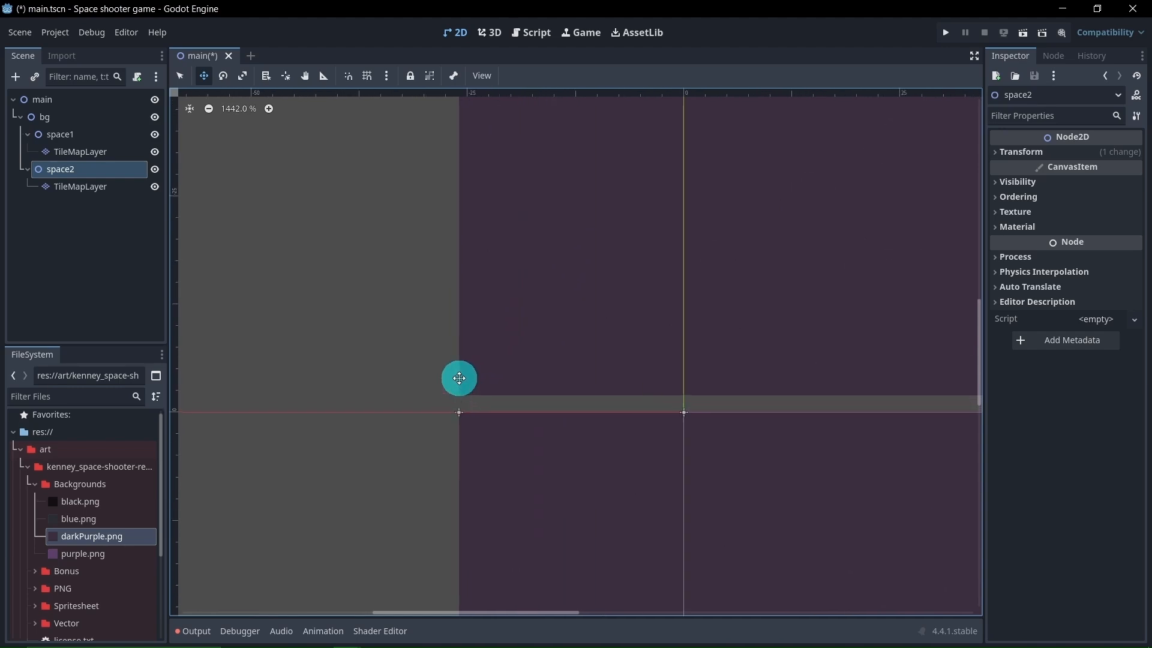
{"action": "left_click_drag", "start_coordinate": [514, 311], "coordinate": [515, 327]}
{"action": "scroll", "coordinate": [450, 365], "scroll_direction": "down", "scroll_amount": 12}
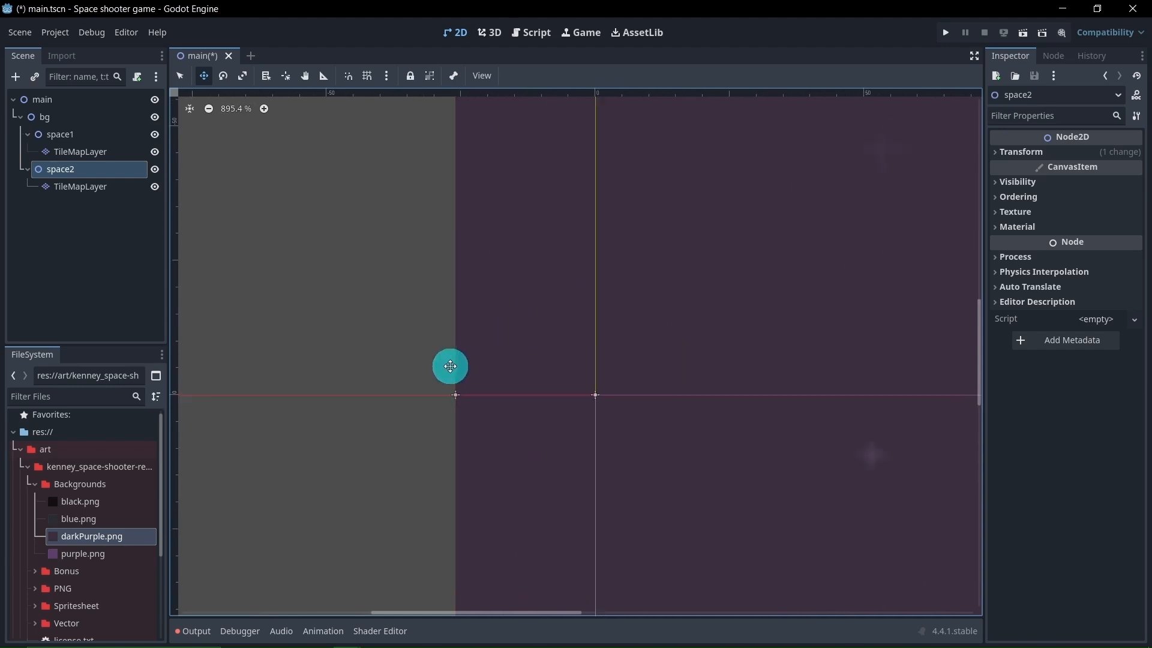
{"action": "scroll", "coordinate": [479, 353], "scroll_direction": "down", "scroll_amount": 10}
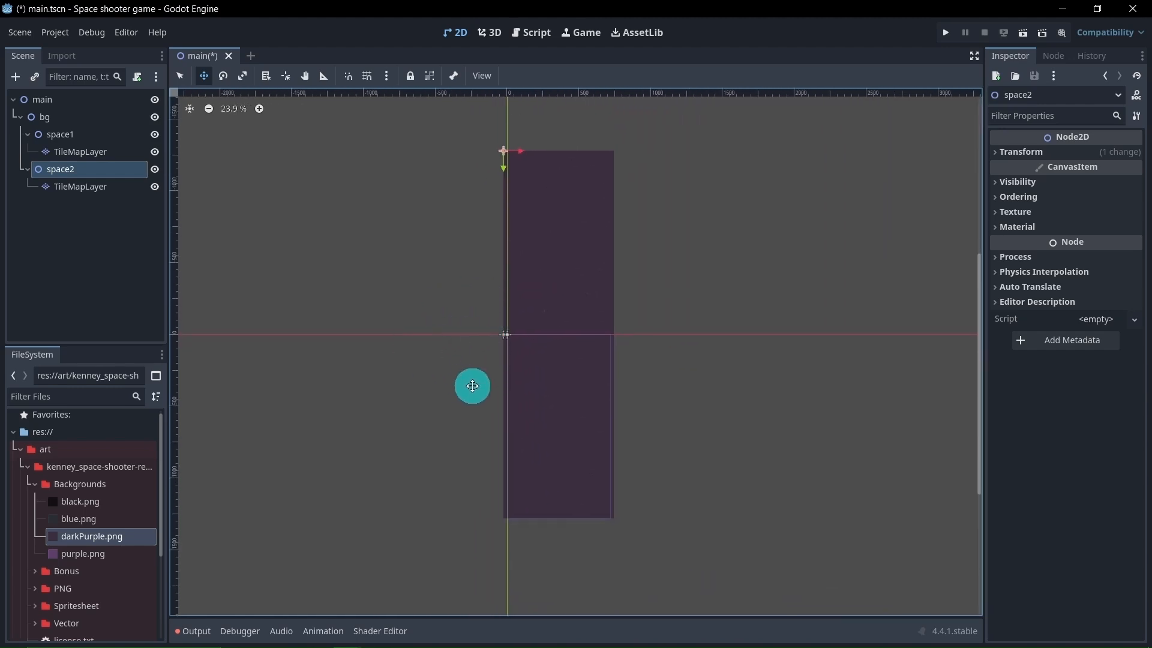
Collapse the space1 and space2 branches in the scene tree and clear the node selection
{"action": "left_click", "coordinate": [28, 135]}
{"action": "left_click", "coordinate": [27, 152]}
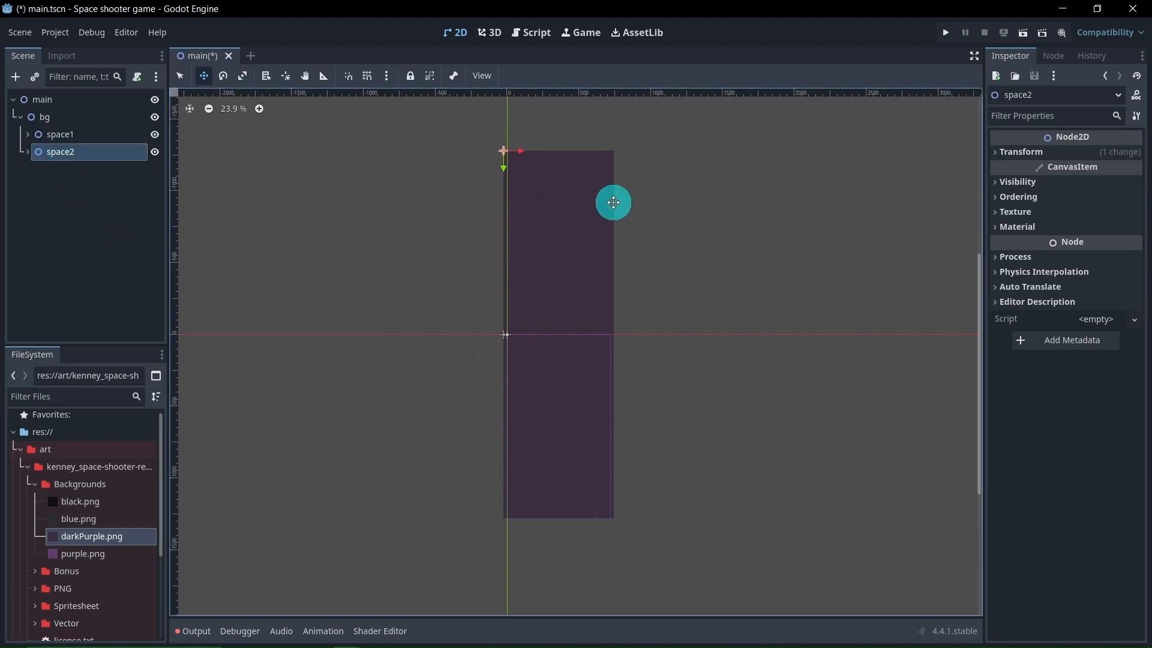
{"action": "left_click", "coordinate": [77, 214]}
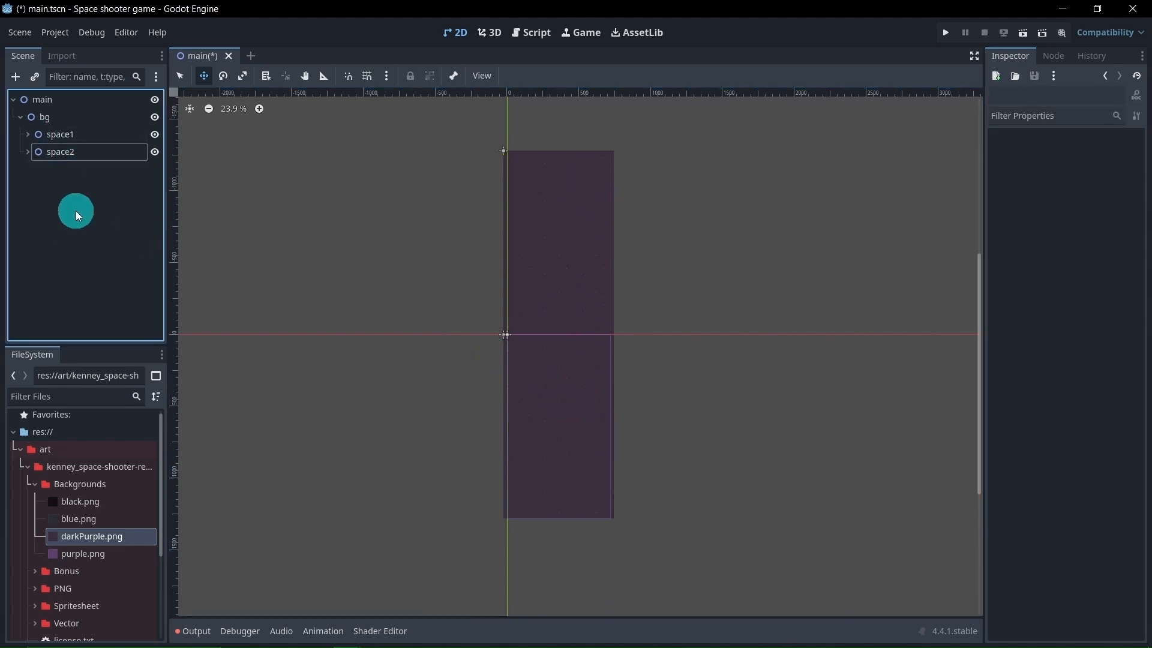
Add an AnimationPlayer node as a child of bg
{"action": "right_click", "coordinate": [69, 119]}
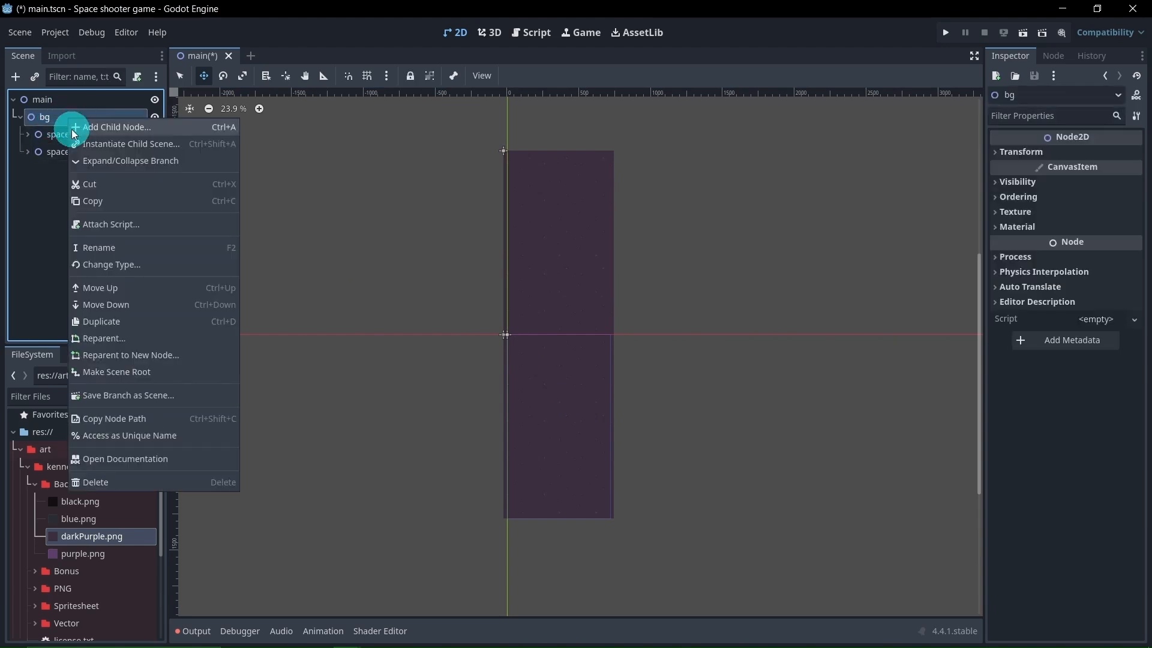
{"action": "left_click", "coordinate": [105, 129]}
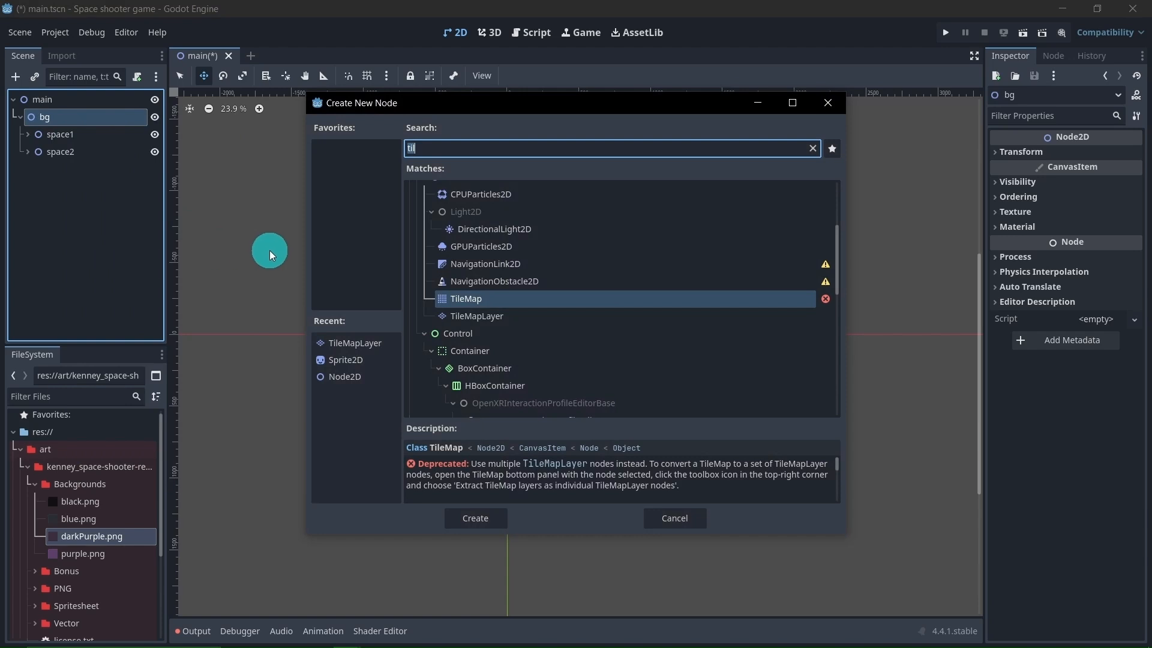
{"action": "type", "text": "anim"}
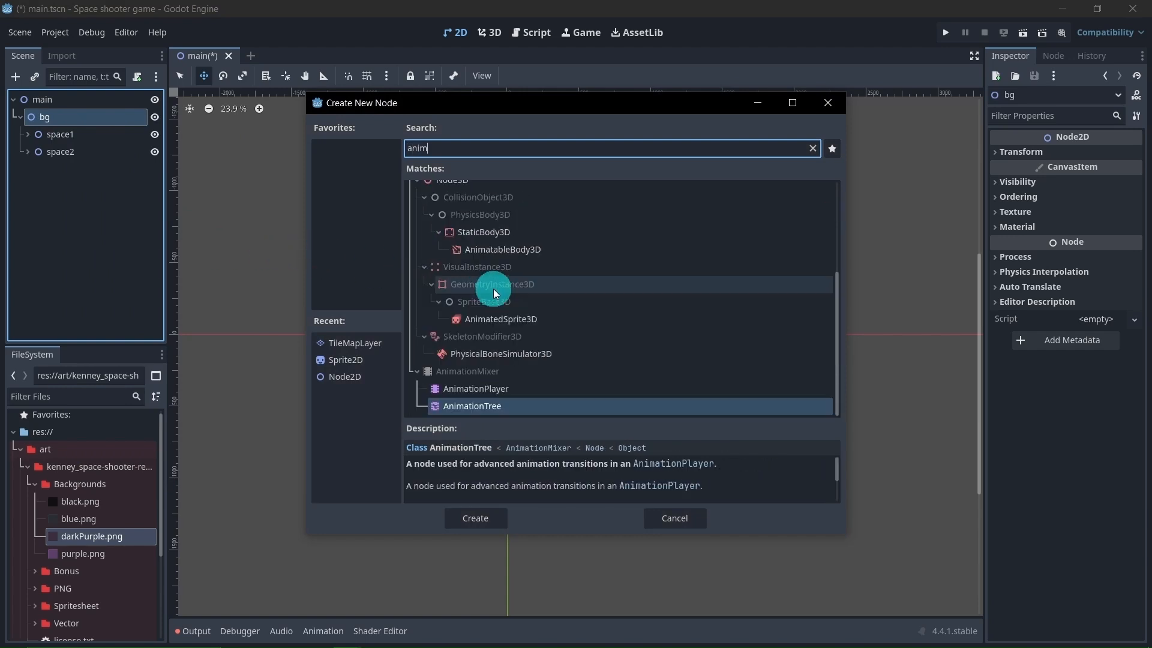
{"action": "left_click", "coordinate": [521, 387]}
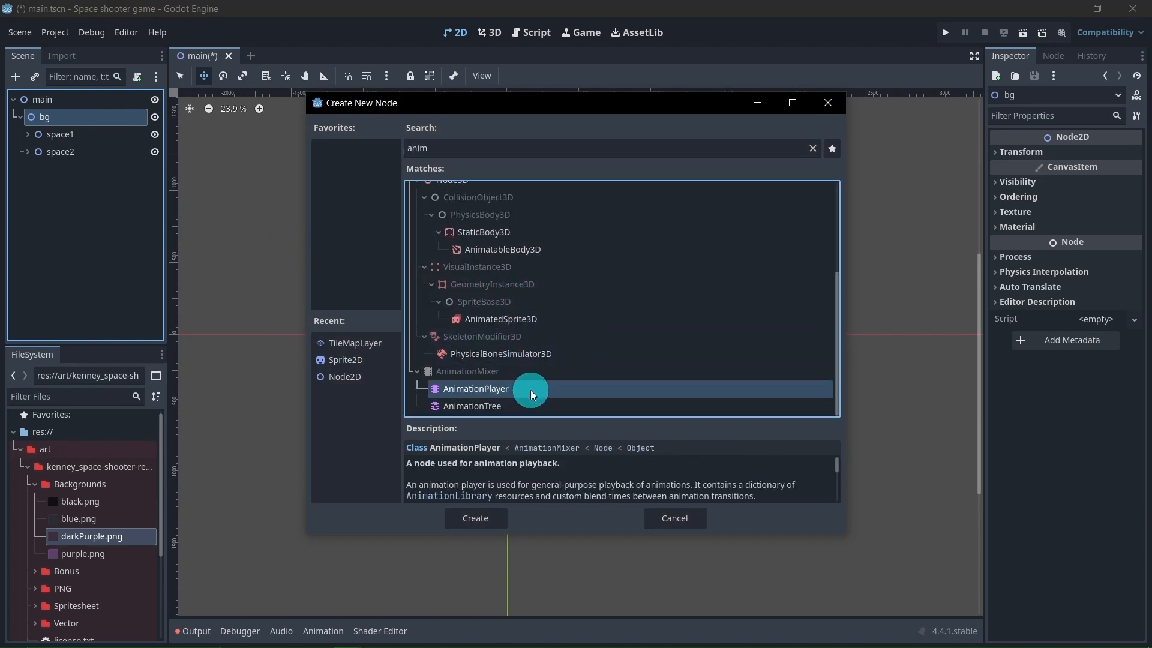
{"action": "left_click", "coordinate": [481, 513]}
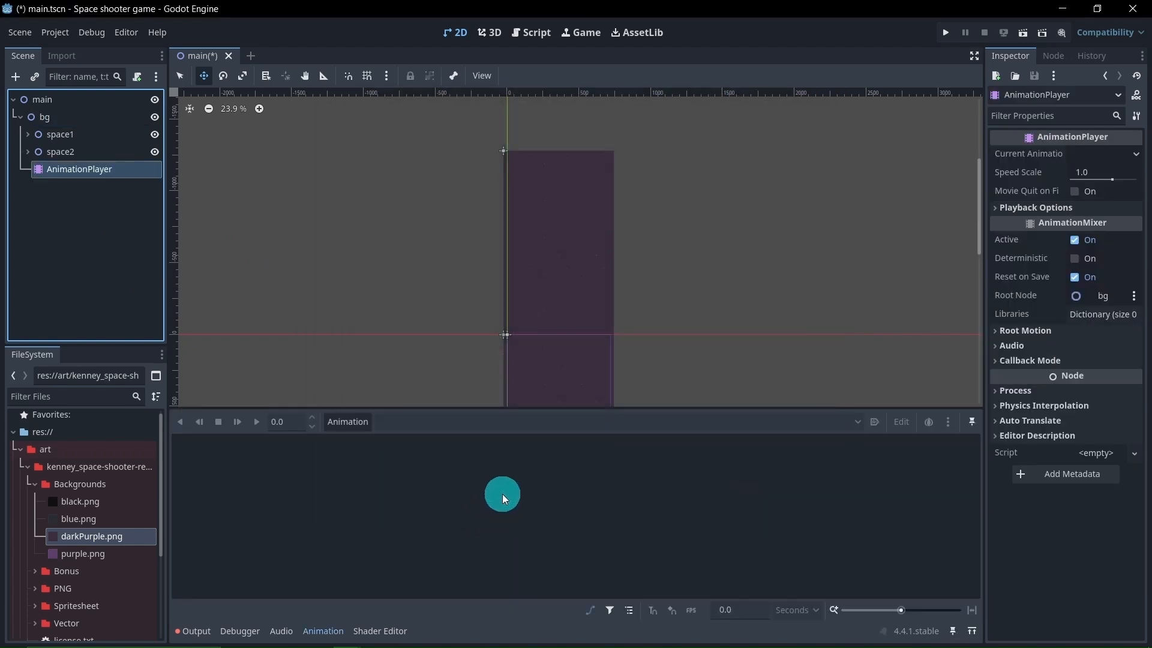
Create a new animation named loop in the AnimationPlayer
{"action": "middle_click_drag", "start_coordinate": [445, 347], "coordinate": [480, 234]}
{"action": "scroll", "coordinate": [472, 201], "scroll_direction": "down", "scroll_amount": 1}
{"action": "scroll", "coordinate": [472, 202], "scroll_direction": "down", "scroll_amount": 4}
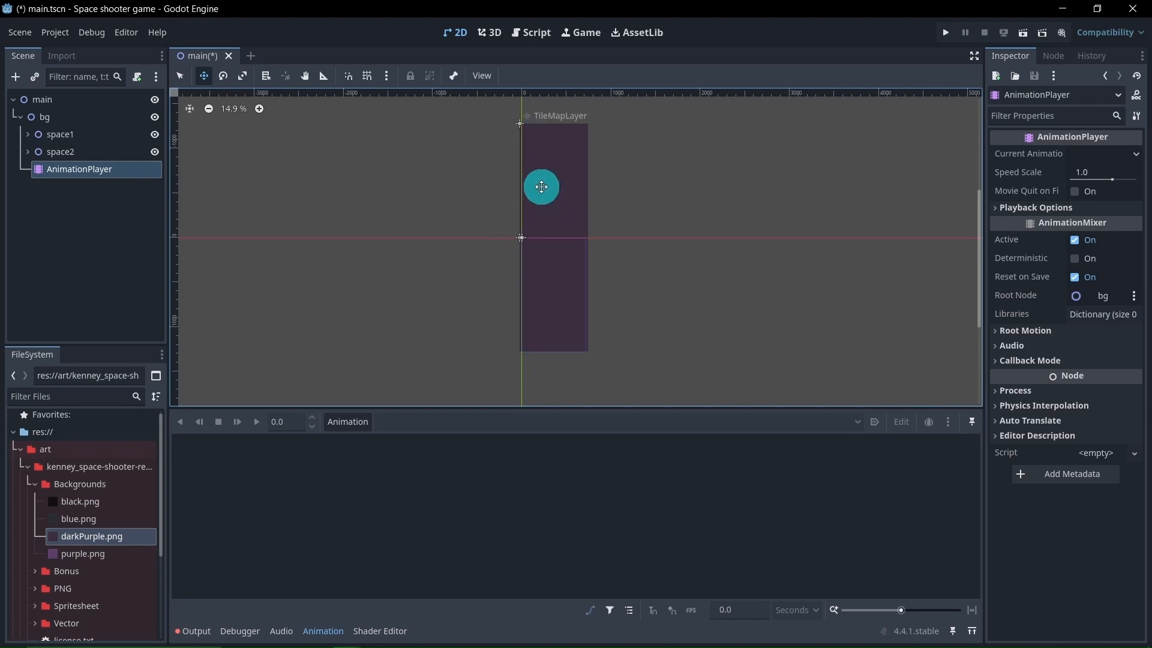
{"action": "left_click", "coordinate": [181, 76]}
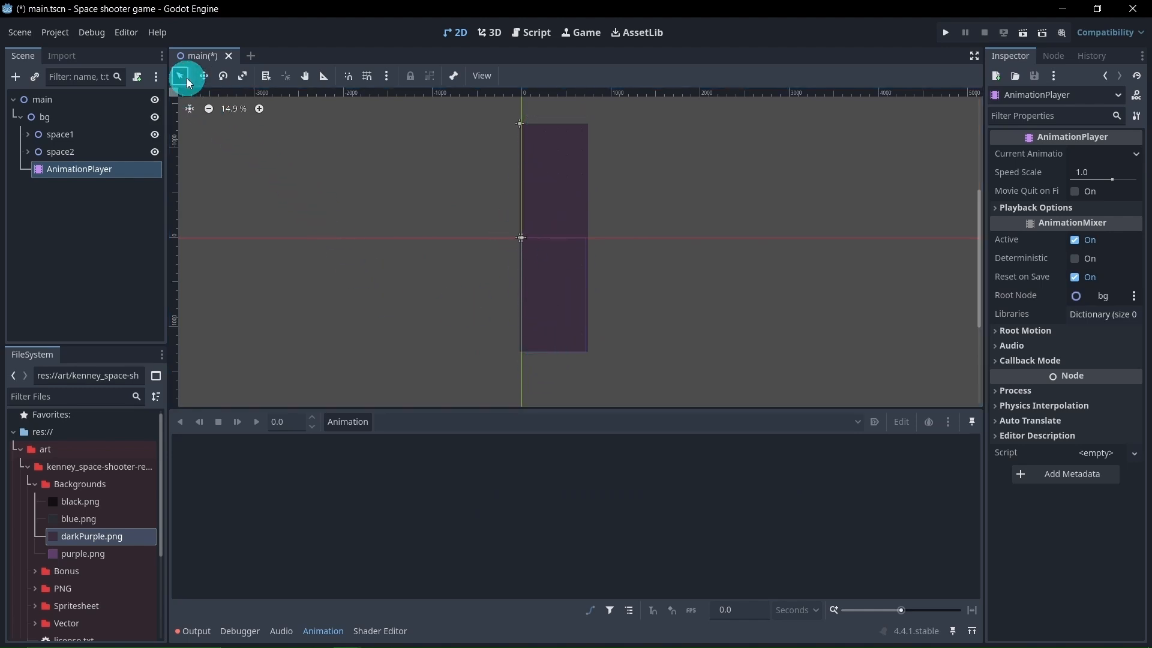
{"action": "left_click", "coordinate": [366, 424]}
{"action": "left_click", "coordinate": [368, 439]}
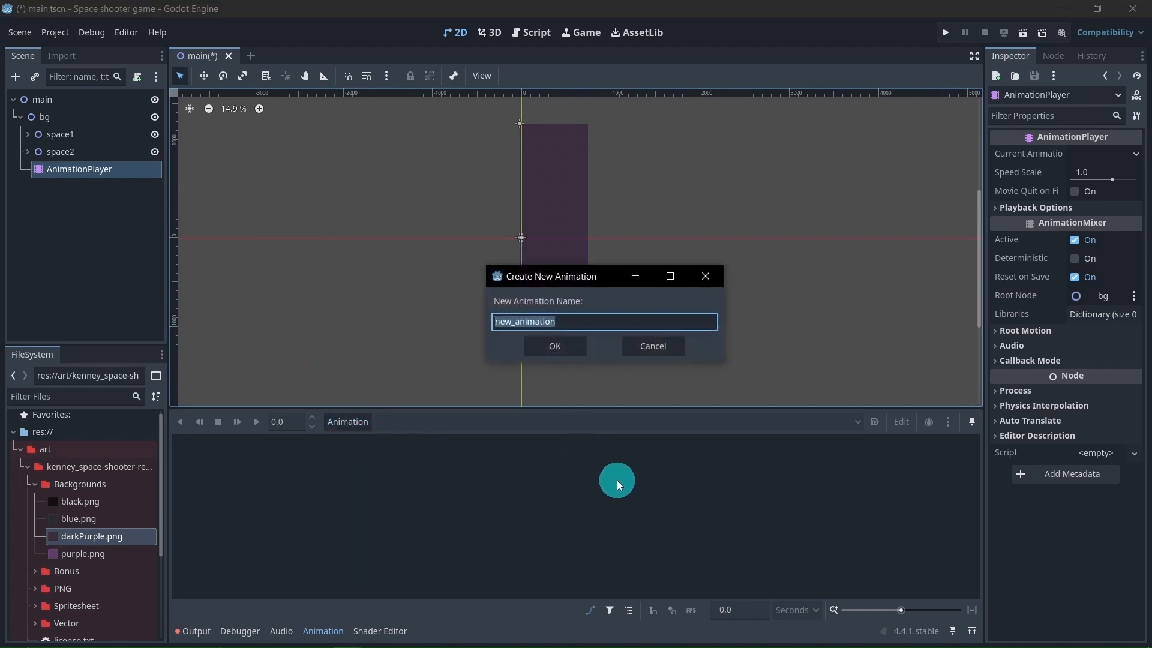
{"action": "type", "text": "loop"}
{"action": "key", "text": "Return"}
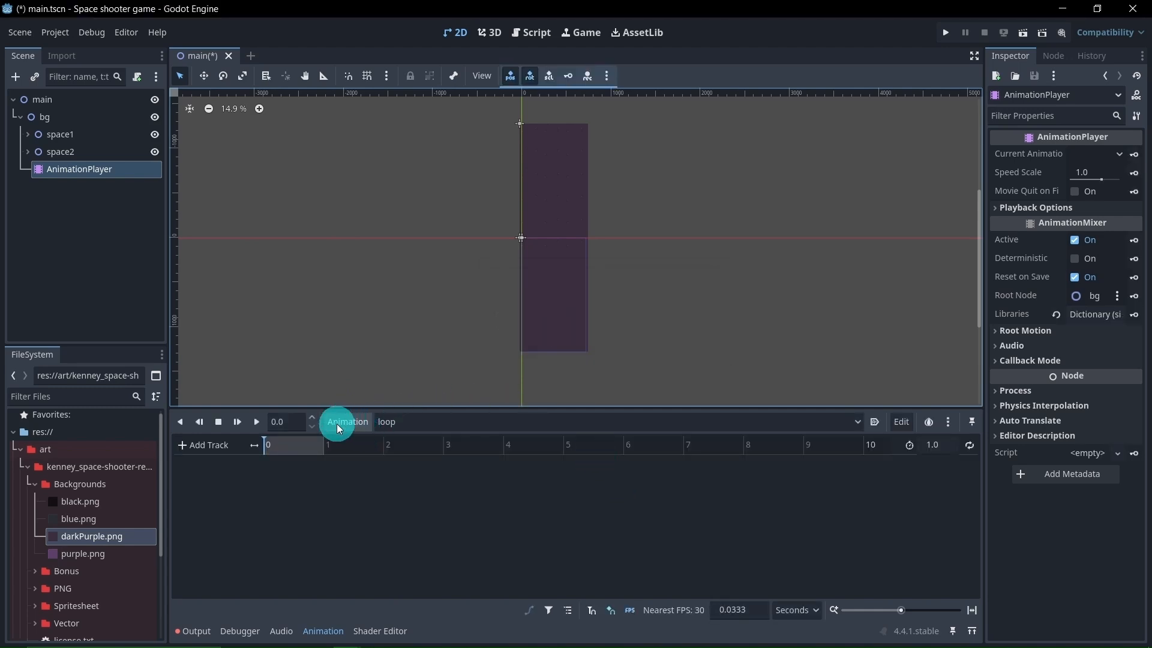
Insert a position keyframe for space1 at 0 s in the loop animation, creating its position track
{"action": "left_click", "coordinate": [89, 141]}
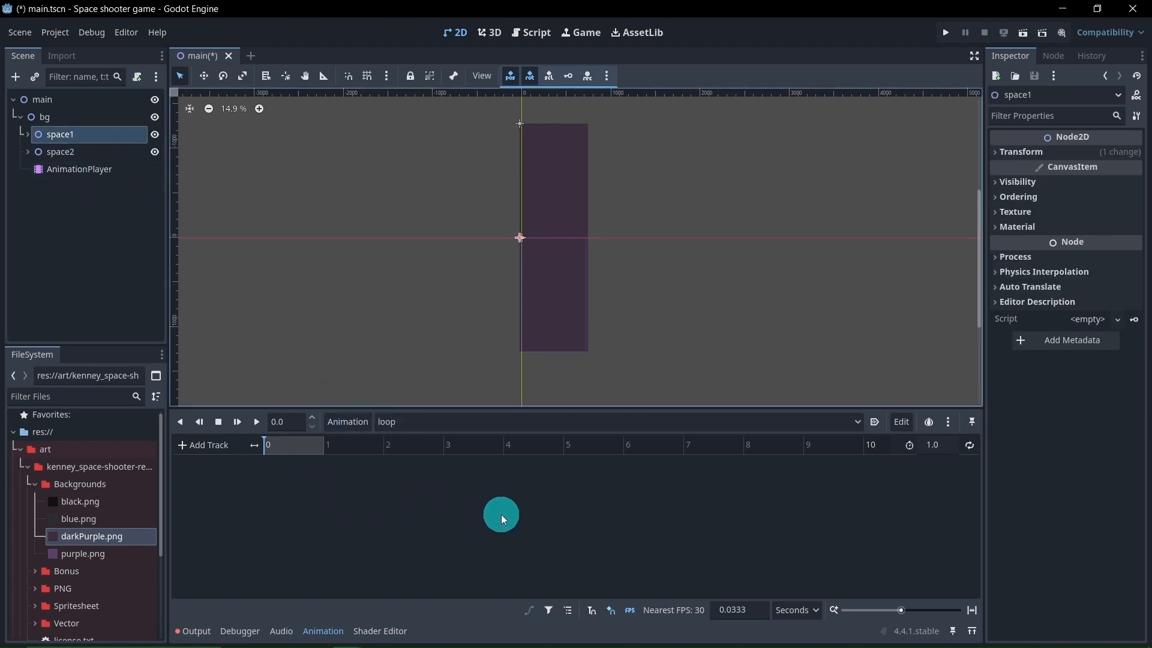
{"action": "left_click", "coordinate": [204, 77]}
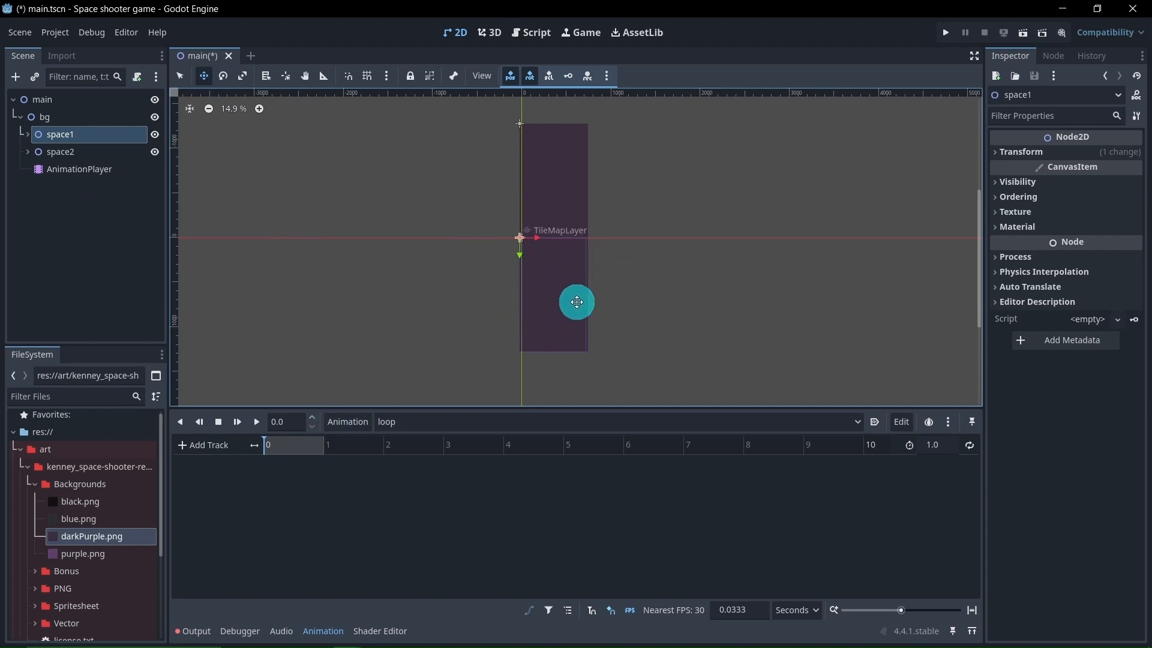
{"action": "left_click", "coordinate": [998, 154]}
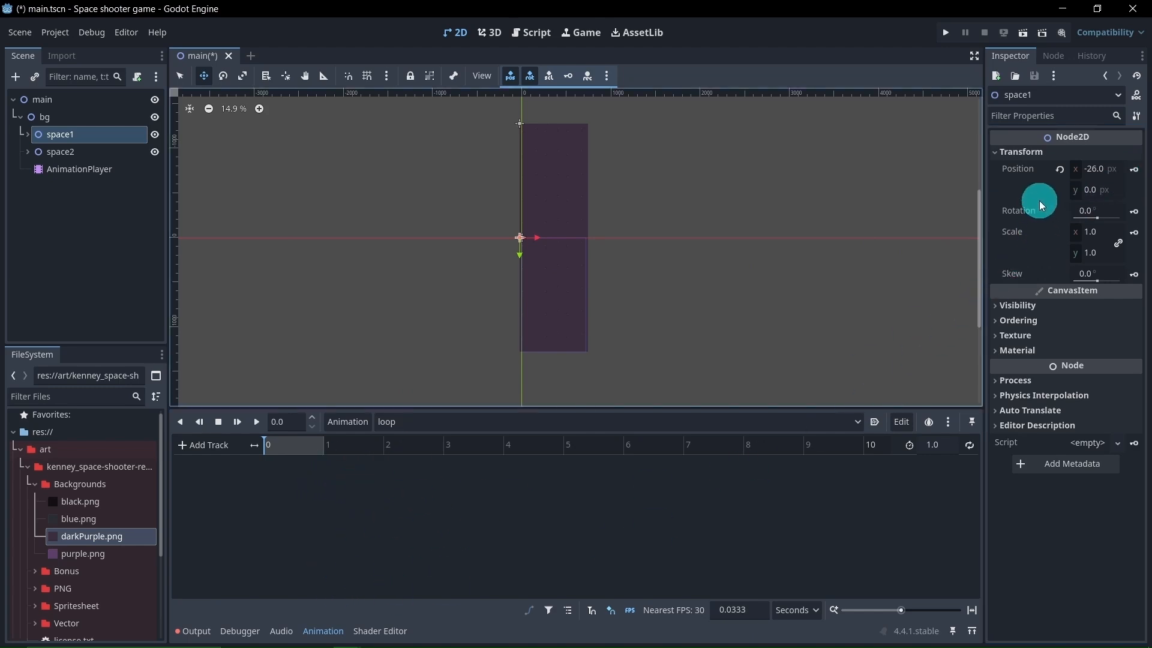
{"action": "left_click", "coordinate": [1134, 171]}
{"action": "left_click", "coordinate": [534, 363]}
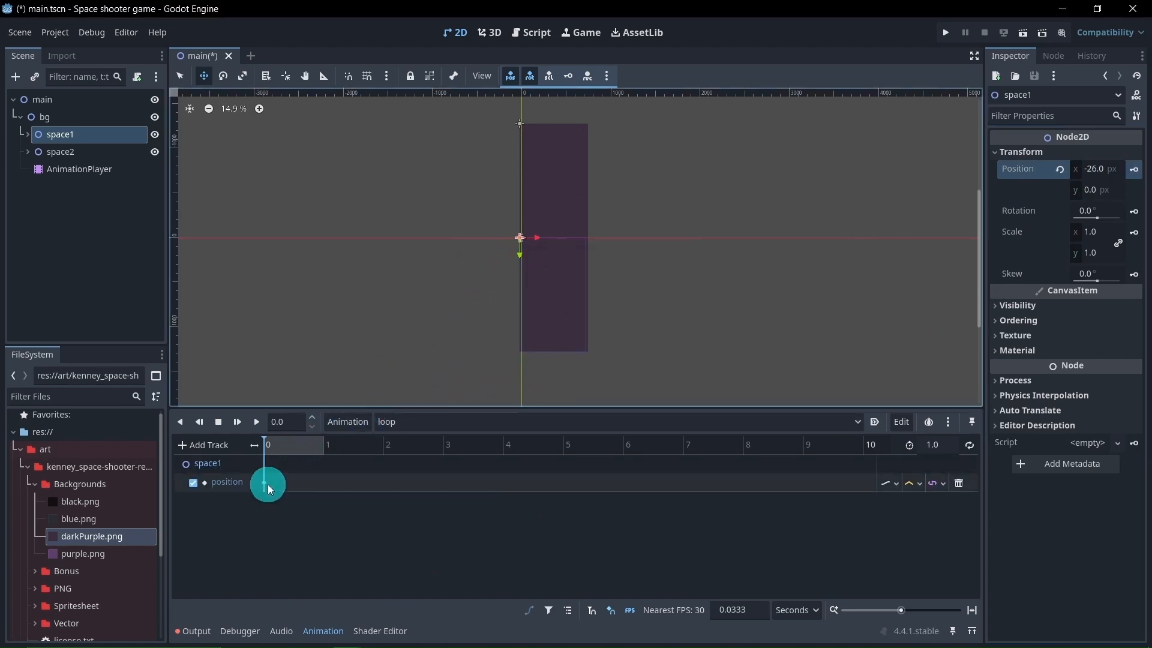
{"action": "mouse_move", "coordinate": [269, 491]}
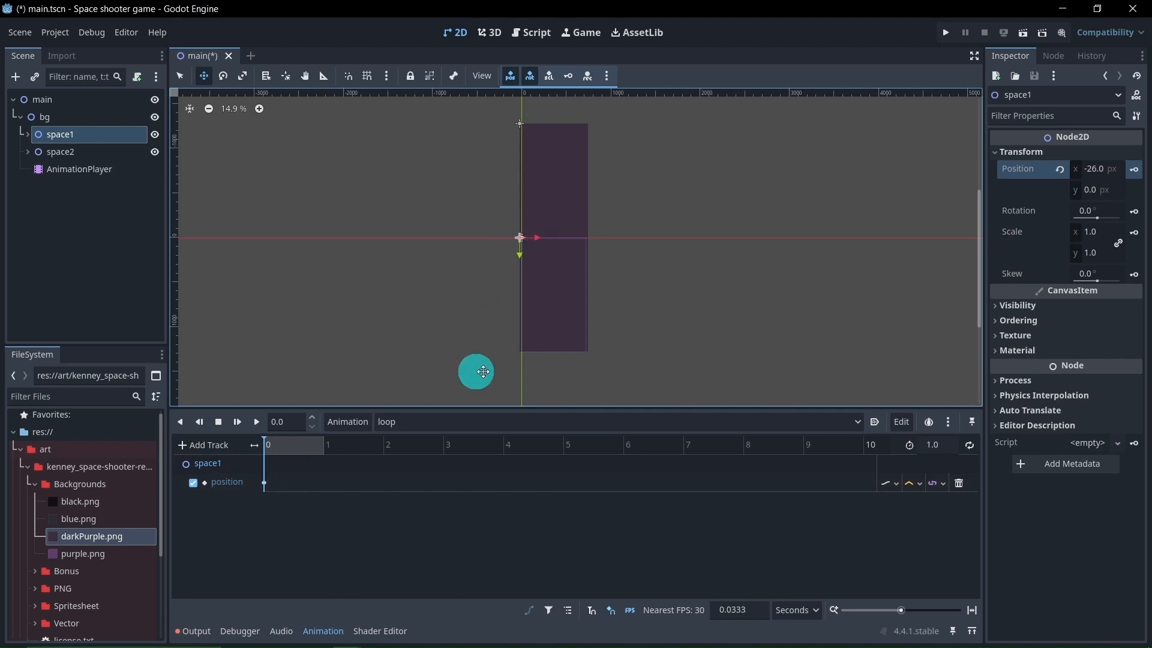
Set the loop animation's time to 1 s and move space1 straight down to a Y position of 1280 px
{"action": "mouse_move", "coordinate": [324, 445]}
{"action": "left_mouse_down"}
{"action": "mouse_move", "coordinate": [270, 444]}
{"action": "mouse_move", "coordinate": [319, 451]}
{"action": "left_mouse_up"}
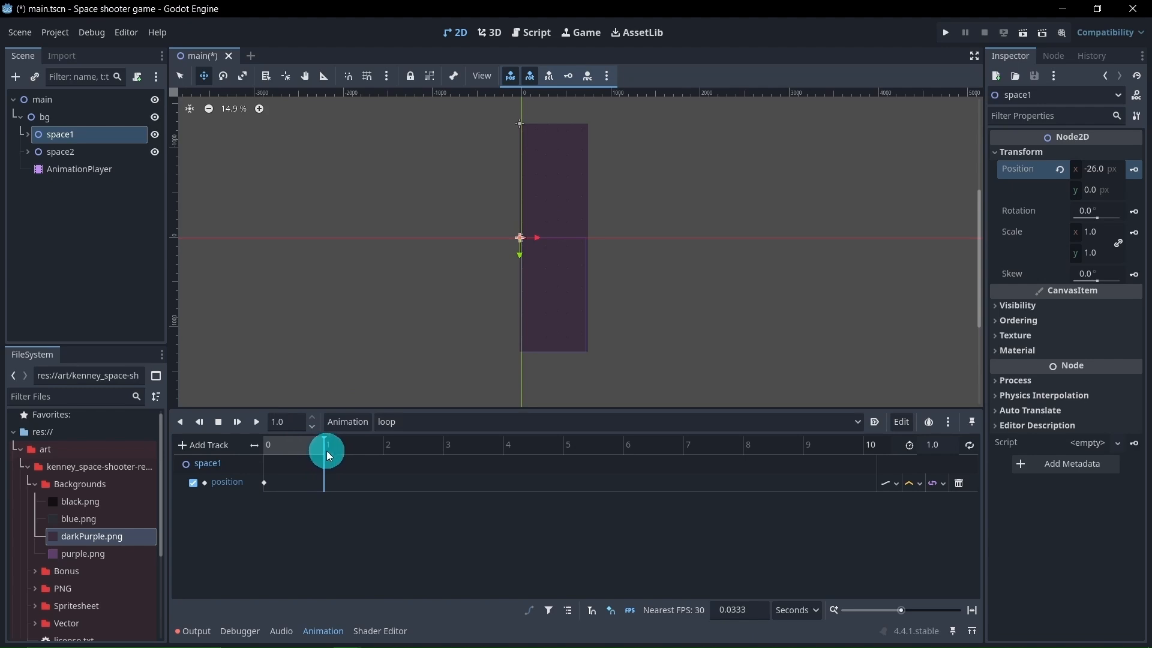
{"action": "middle_click_drag", "start_coordinate": [484, 352], "coordinate": [515, 308]}
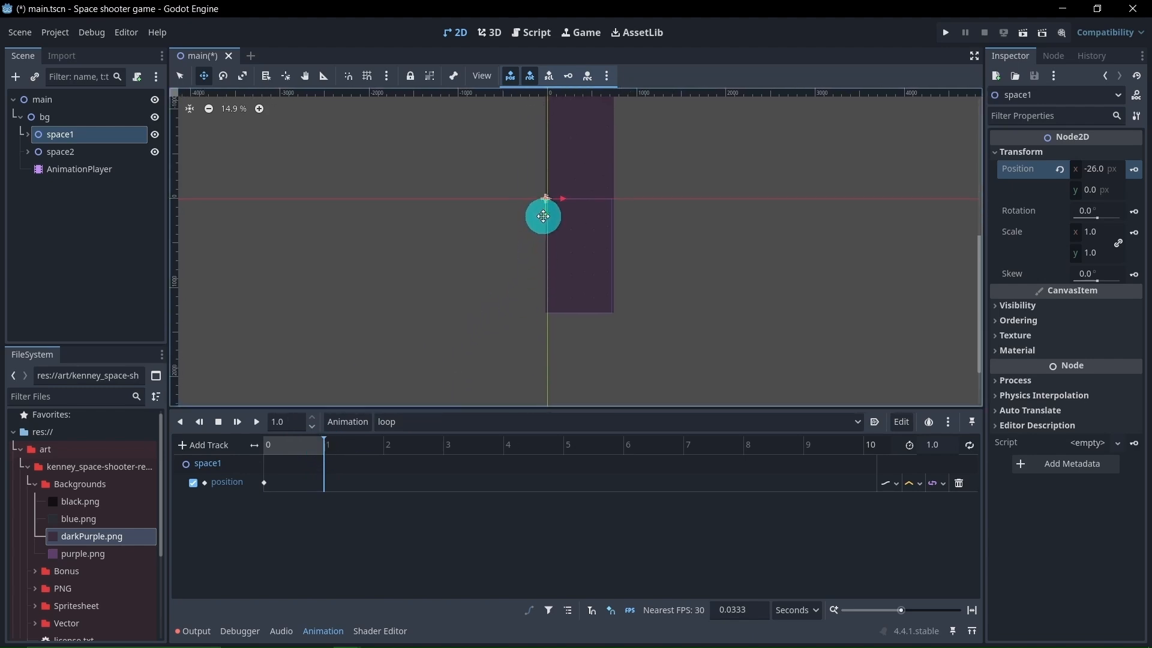
{"action": "left_click_drag", "start_coordinate": [545, 216], "coordinate": [550, 330]}
{"action": "scroll", "coordinate": [551, 329], "scroll_direction": "up", "scroll_amount": 12}
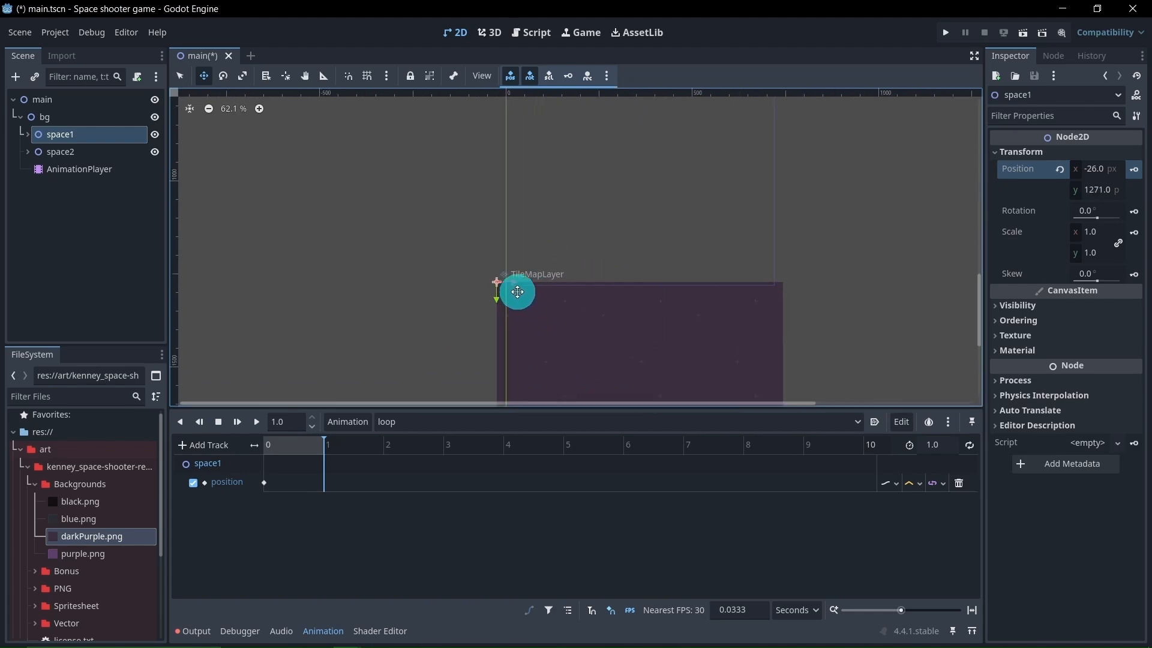
{"action": "scroll", "coordinate": [503, 272], "scroll_direction": "up", "scroll_amount": 3}
{"action": "left_click_drag", "start_coordinate": [452, 295], "coordinate": [451, 311]}
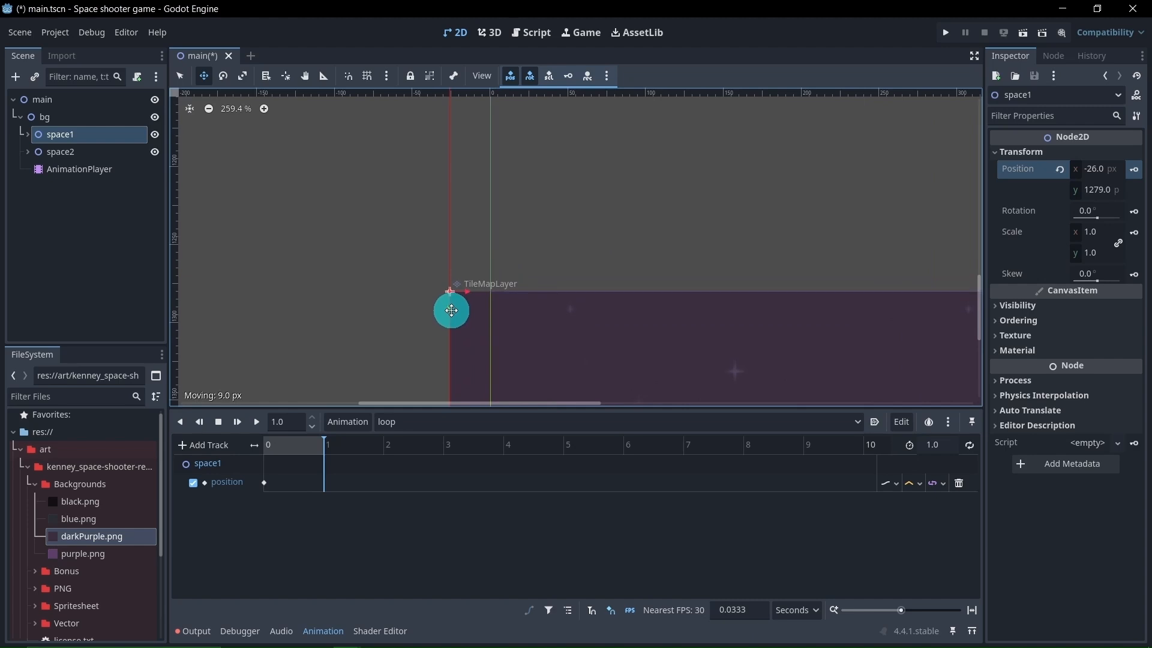
{"action": "scroll", "coordinate": [498, 300], "scroll_direction": "up", "scroll_amount": 4}
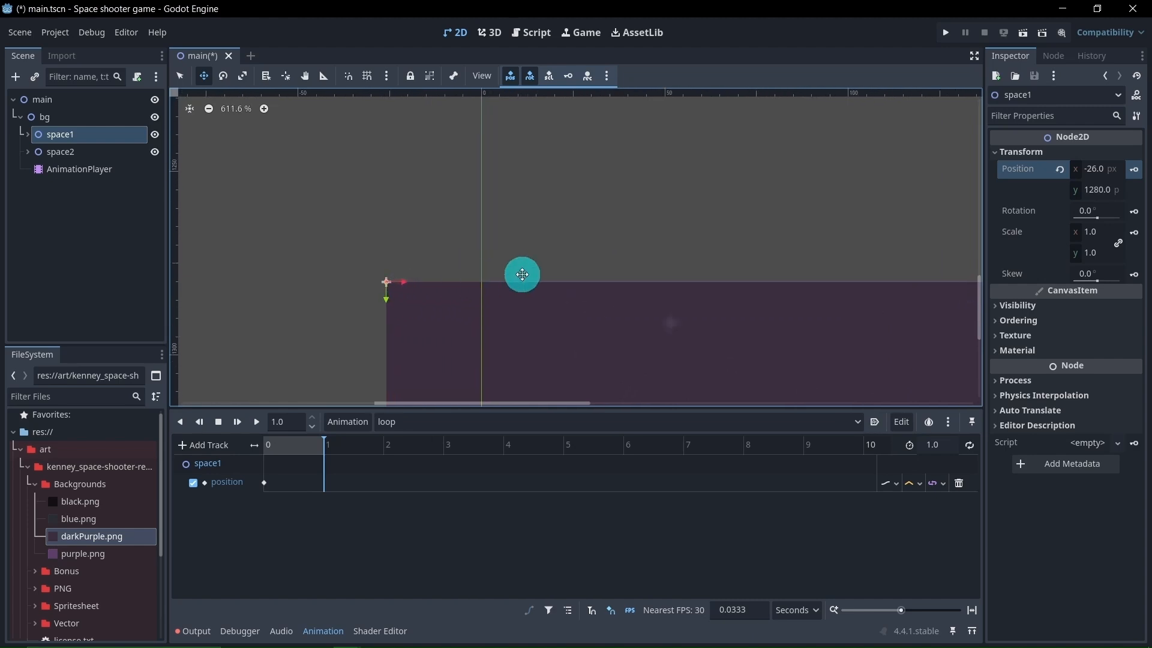
Insert a position keyframe for space1 at 1 s in the loop animation
{"action": "scroll", "coordinate": [650, 277], "scroll_direction": "down", "scroll_amount": 12}
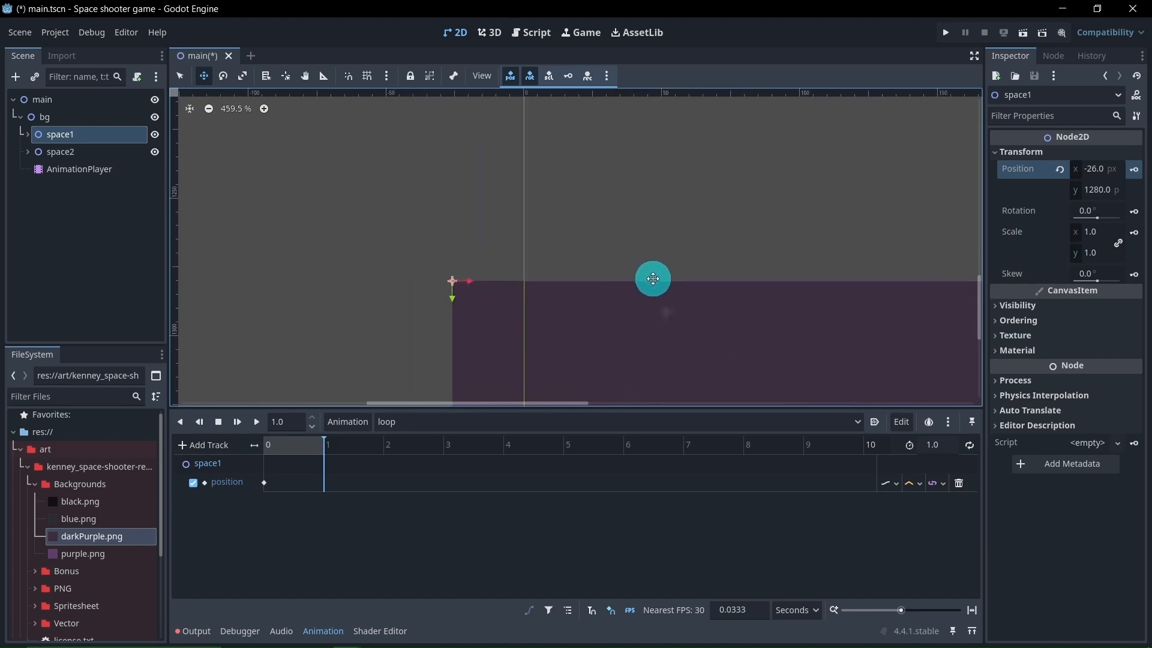
{"action": "left_click", "coordinate": [1134, 172]}
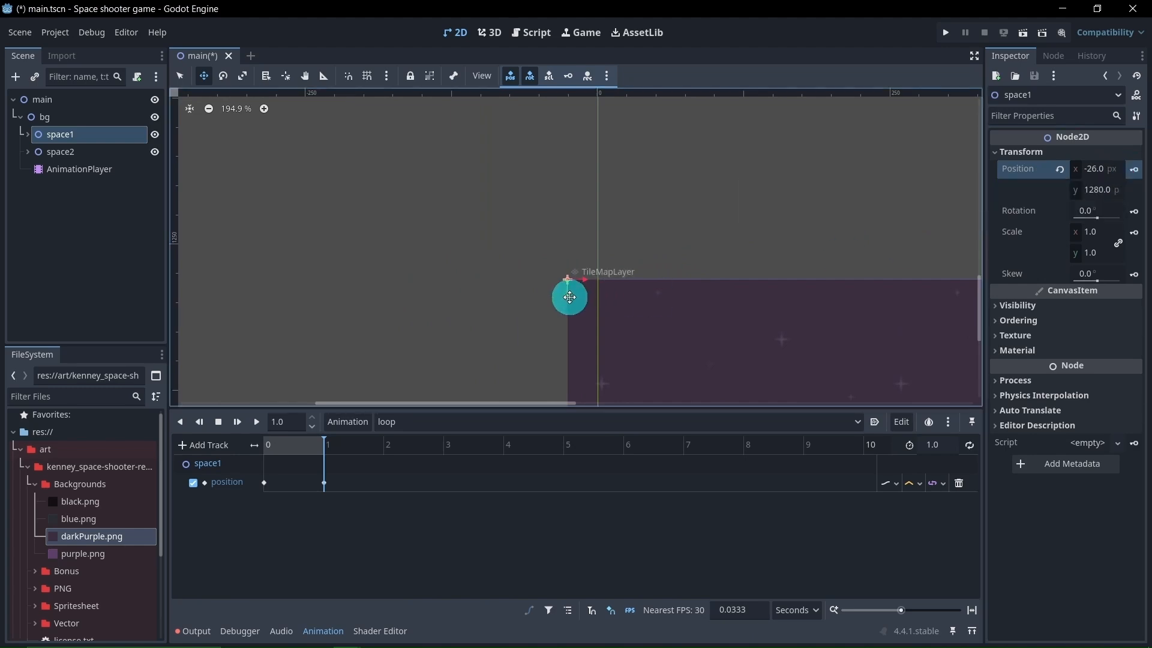
{"action": "scroll", "coordinate": [569, 297], "scroll_direction": "down", "scroll_amount": 3}
{"action": "scroll", "coordinate": [570, 297], "scroll_direction": "down", "scroll_amount": 4}
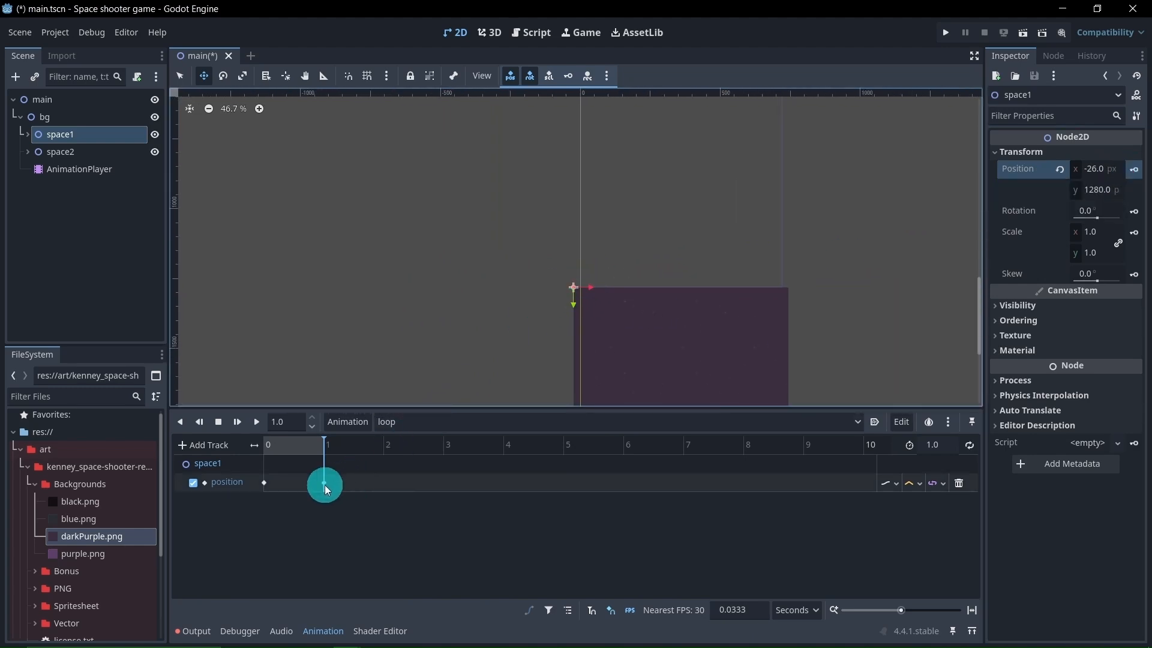
{"action": "middle_click_drag", "start_coordinate": [487, 193], "coordinate": [422, 342]}
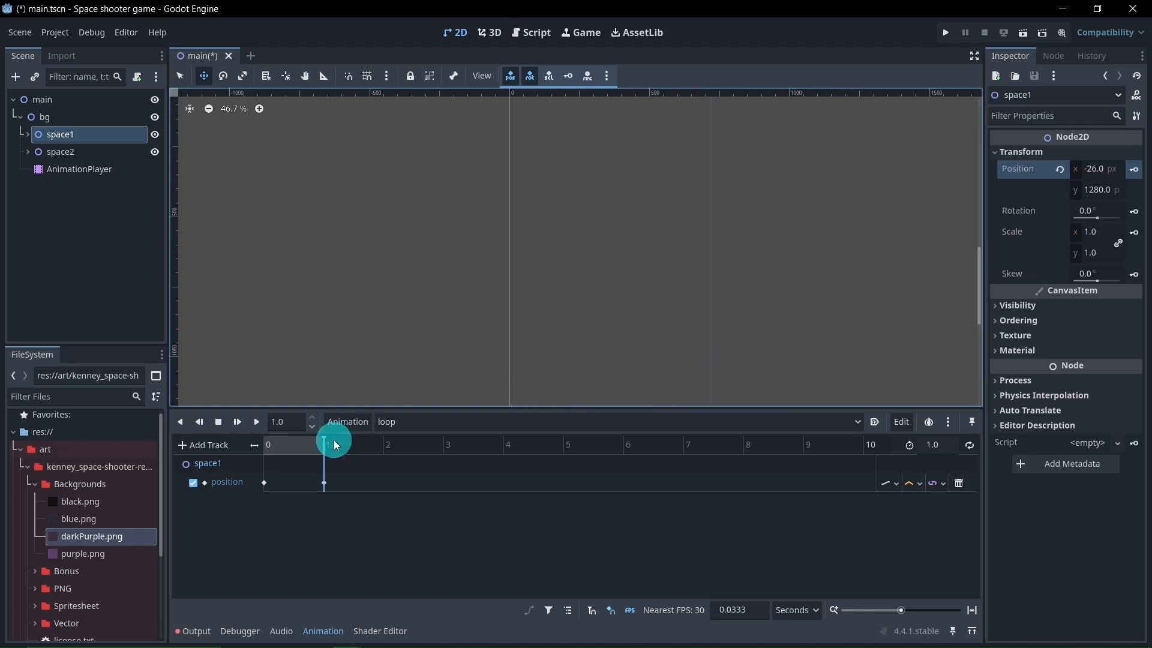
Insert a position keyframe for space2 at 0 s in the loop animation, creating its position track
{"action": "left_click_drag", "start_coordinate": [334, 440], "coordinate": [264, 442]}
{"action": "scroll", "coordinate": [406, 204], "scroll_direction": "down", "scroll_amount": 2}
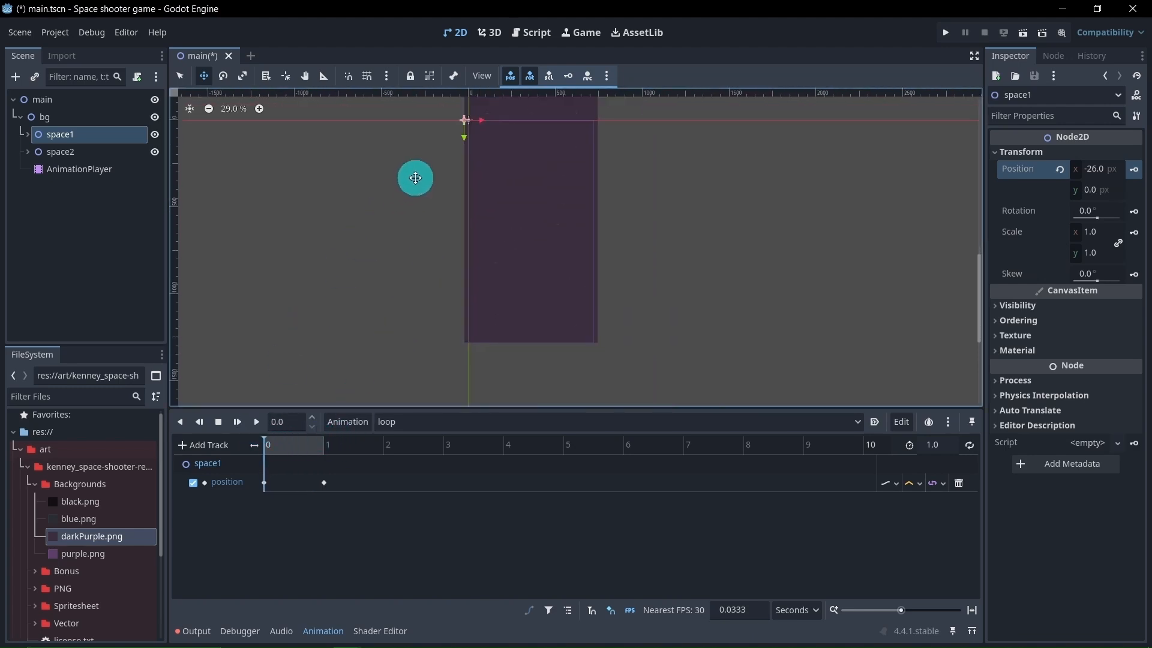
{"action": "middle_click_drag", "start_coordinate": [414, 178], "coordinate": [416, 299]}
{"action": "left_click", "coordinate": [70, 156]}
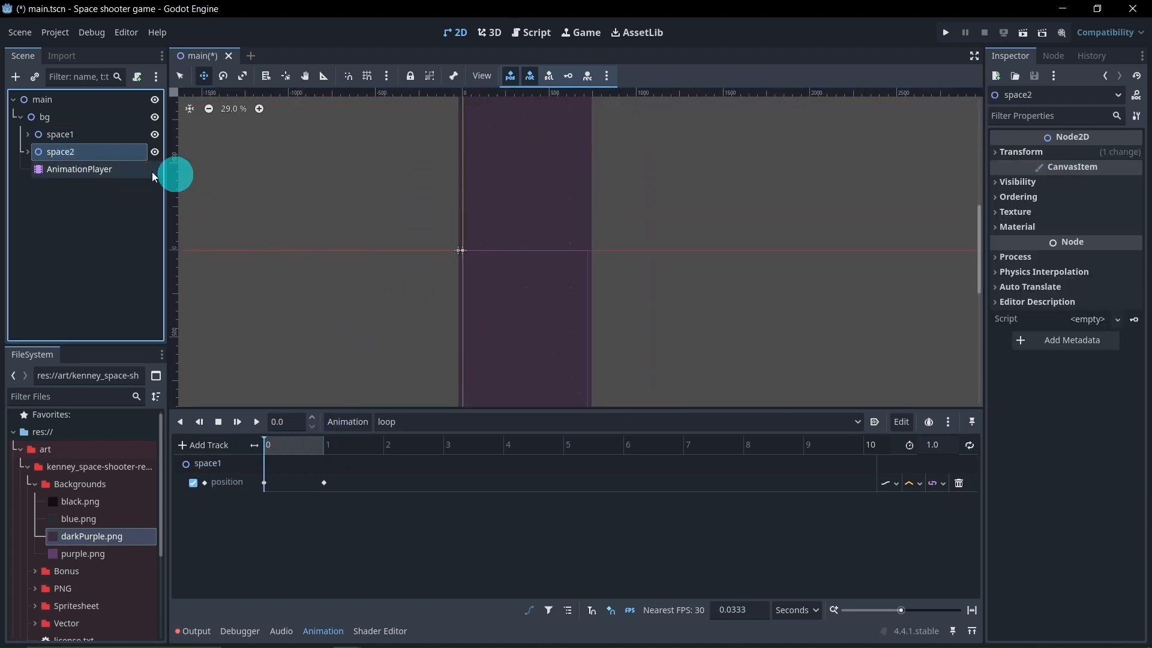
{"action": "left_click", "coordinate": [1008, 154]}
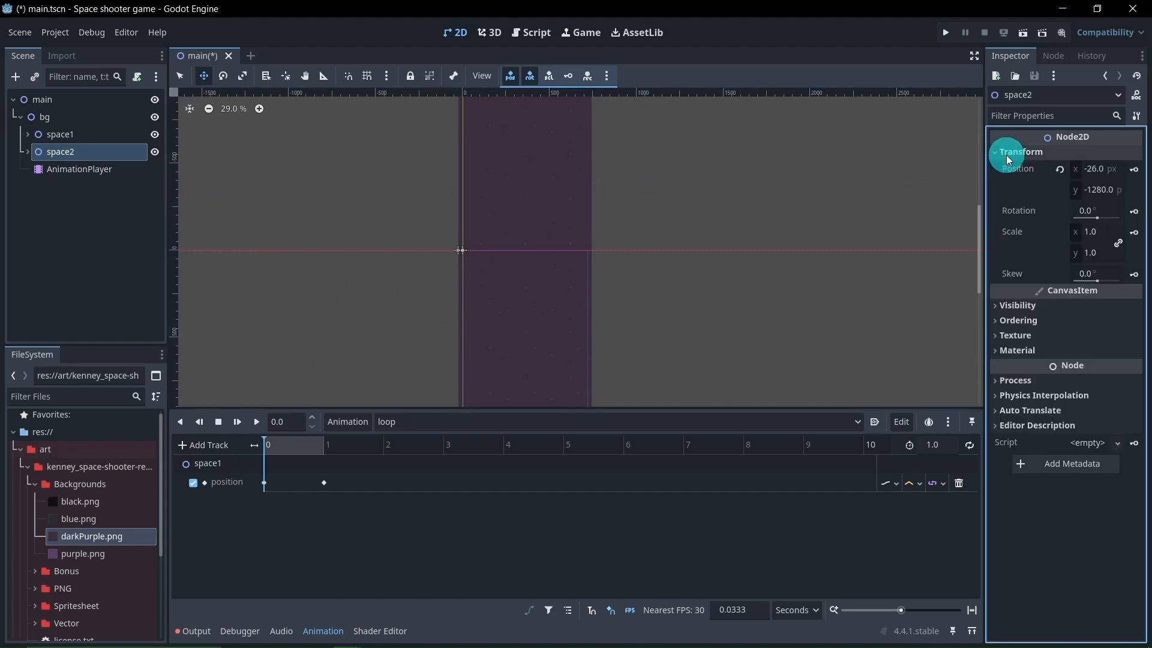
{"action": "left_click", "coordinate": [1135, 170]}
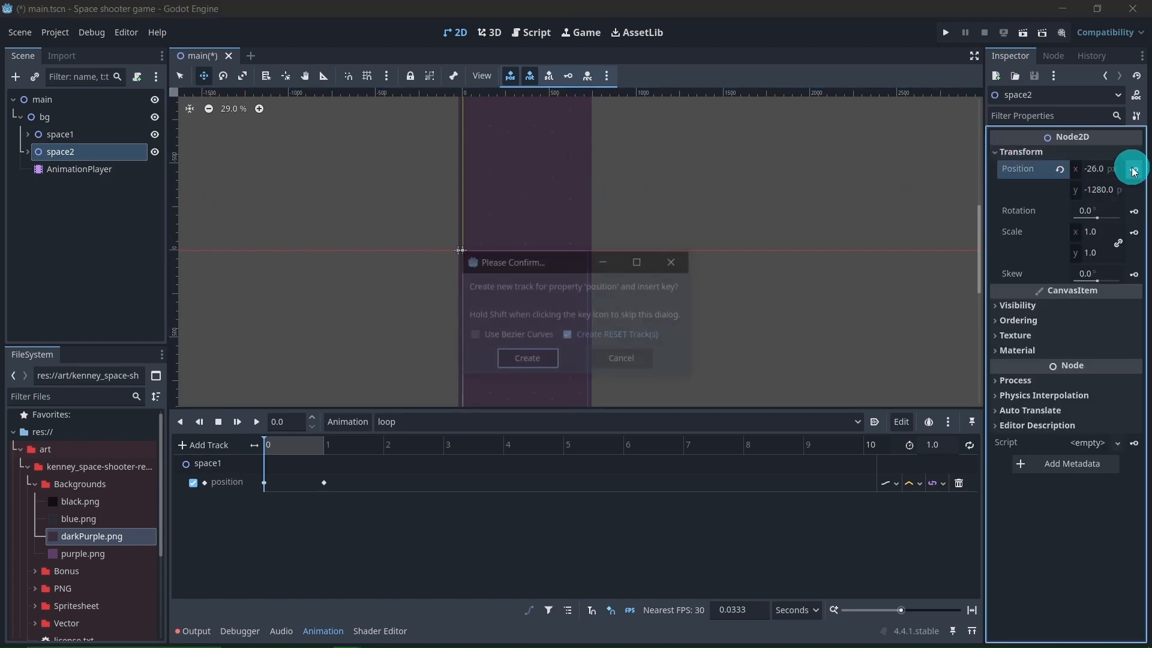
{"action": "left_click", "coordinate": [528, 359]}
Set the loop animation's time to 1 s and move space2 straight down to a Y position of 0 px
{"action": "left_click_drag", "start_coordinate": [290, 444], "coordinate": [330, 443]}
{"action": "scroll", "coordinate": [374, 264], "scroll_direction": "down", "scroll_amount": 3}
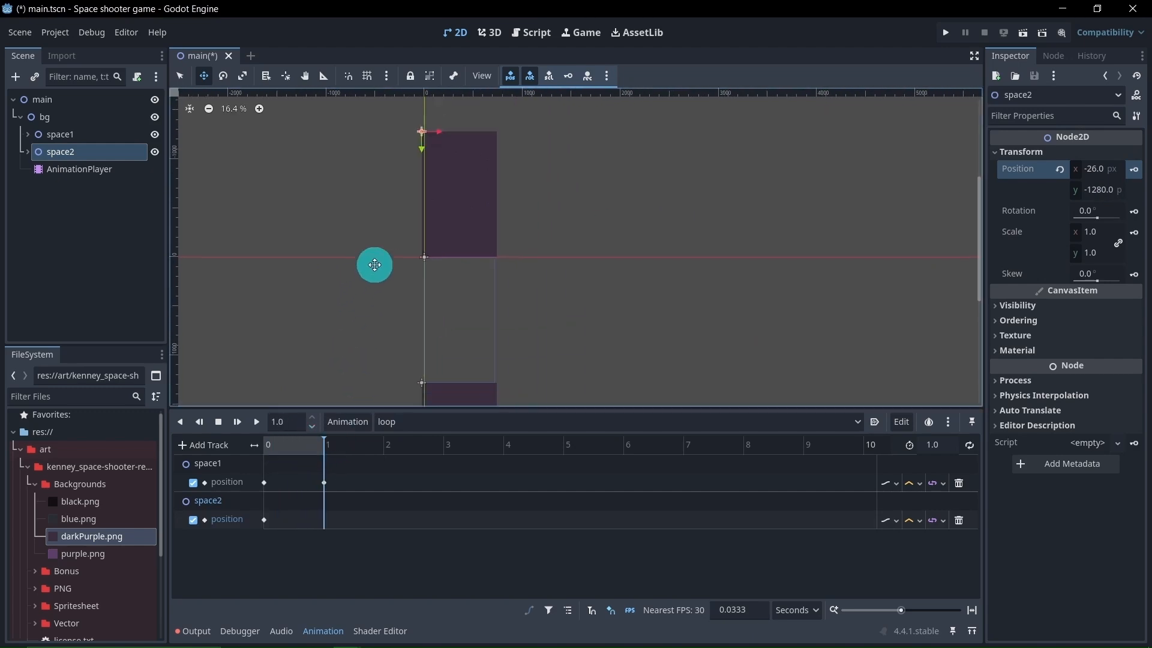
{"action": "middle_click_drag", "start_coordinate": [383, 246], "coordinate": [411, 237]}
{"action": "left_click_drag", "start_coordinate": [447, 135], "coordinate": [452, 265]}
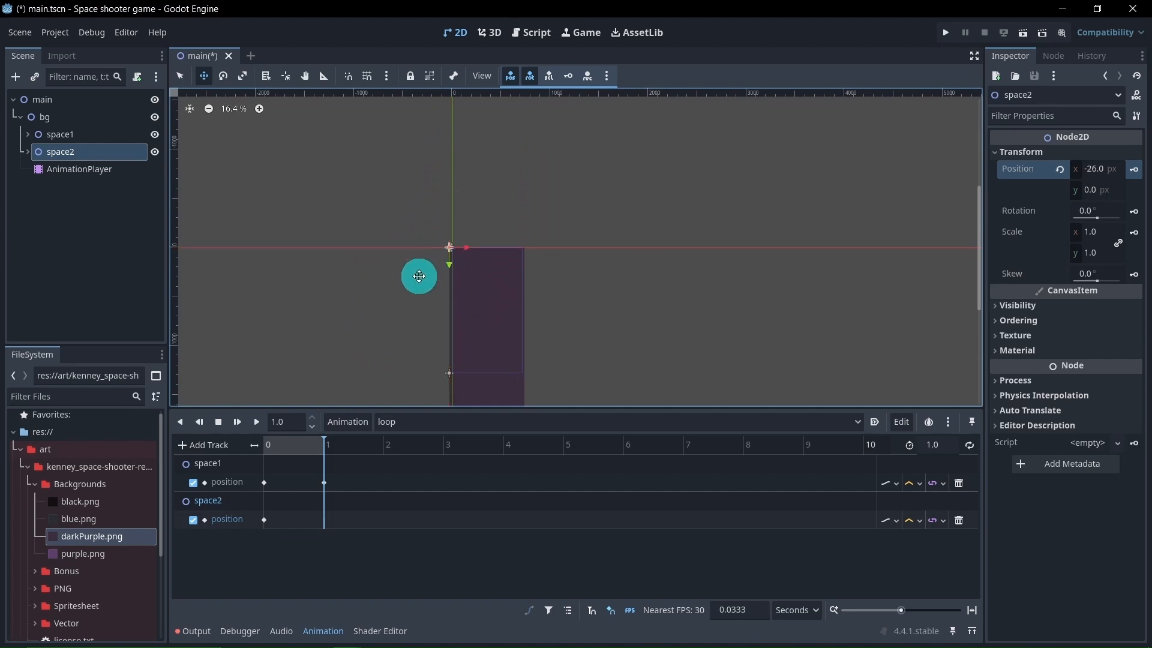
Examine space2's upper edge and the seam between the two stacked backgrounds at 1 s
{"action": "scroll", "coordinate": [470, 262], "scroll_direction": "up", "scroll_amount": 11}
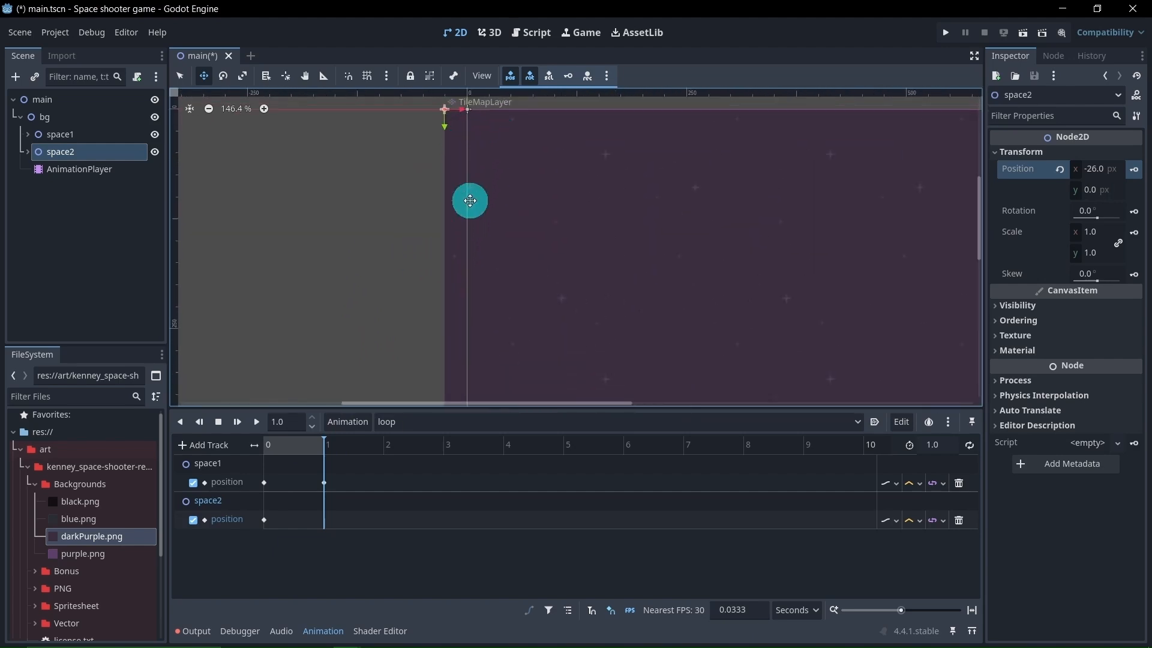
{"action": "middle_click_drag", "start_coordinate": [468, 183], "coordinate": [478, 265]}
{"action": "scroll", "coordinate": [489, 205], "scroll_direction": "up", "scroll_amount": 10}
{"action": "scroll", "coordinate": [478, 198], "scroll_direction": "down", "scroll_amount": 7}
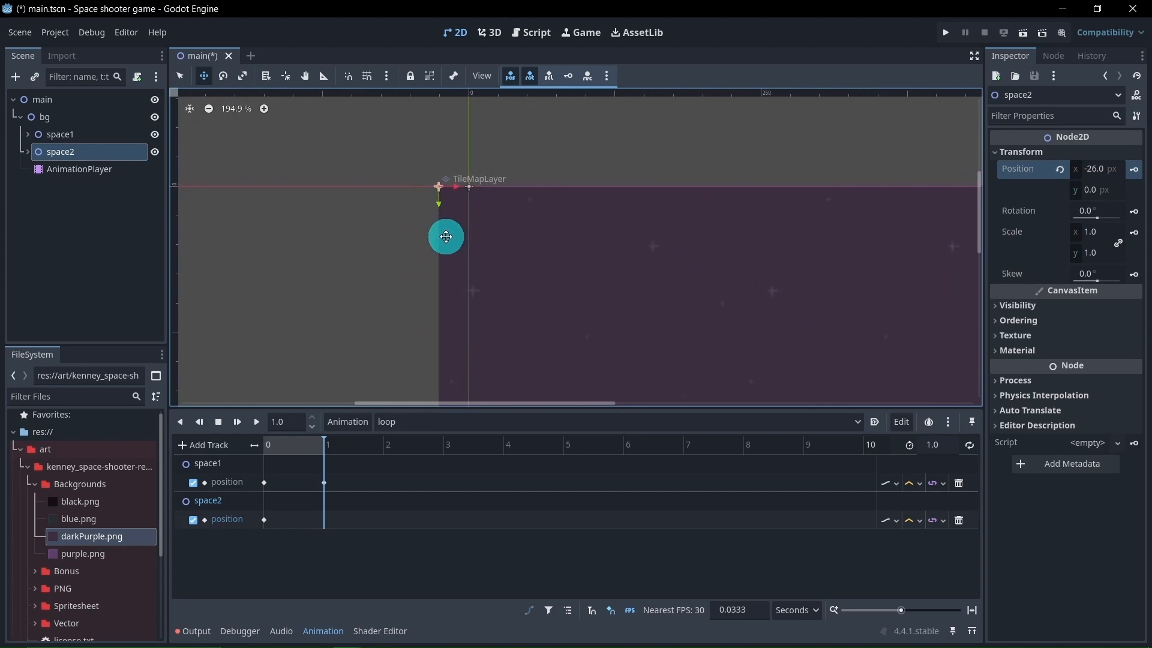
{"action": "scroll", "coordinate": [446, 236], "scroll_direction": "down", "scroll_amount": 15}
{"action": "middle_click_drag", "start_coordinate": [424, 337], "coordinate": [483, 114]}
{"action": "middle_click_drag", "start_coordinate": [509, 385], "coordinate": [514, 289]}
{"action": "scroll", "coordinate": [514, 289], "scroll_direction": "up", "scroll_amount": 1}
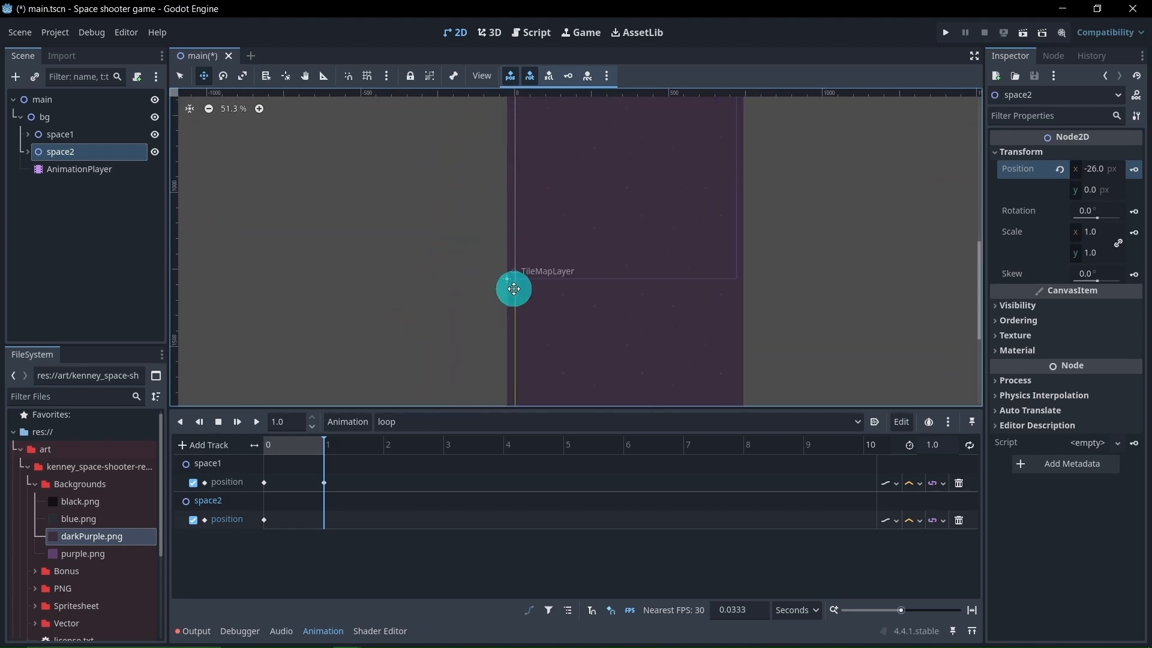
{"action": "scroll", "coordinate": [511, 287], "scroll_direction": "up", "scroll_amount": 16}
{"action": "scroll", "coordinate": [491, 266], "scroll_direction": "down", "scroll_amount": 19}
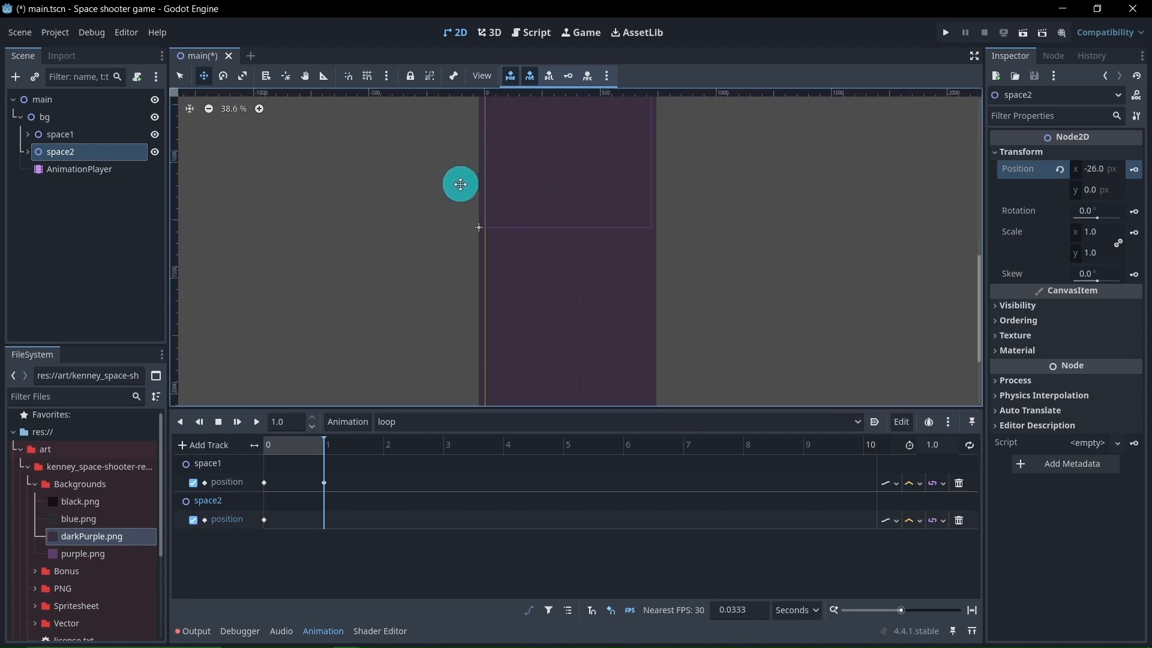
{"action": "middle_click_drag", "start_coordinate": [461, 184], "coordinate": [458, 273]}
{"action": "scroll", "coordinate": [454, 274], "scroll_direction": "down", "scroll_amount": 5}
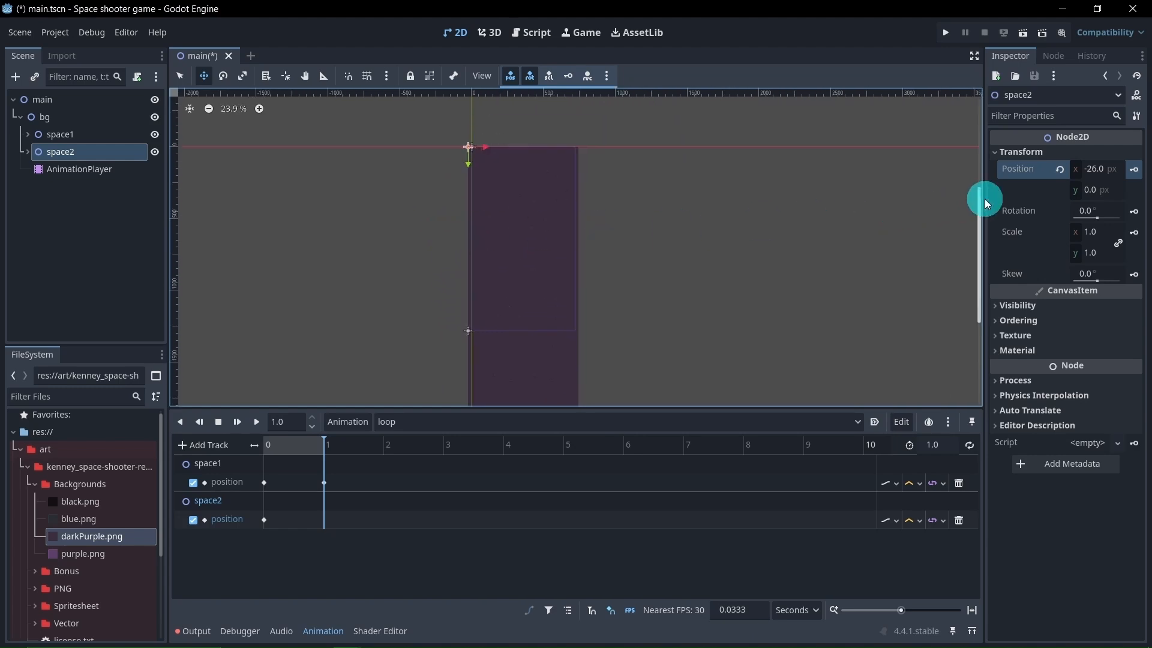
Insert a position keyframe for space2 at 1 s in the loop animation and play the animation once
{"action": "left_click", "coordinate": [1135, 170]}
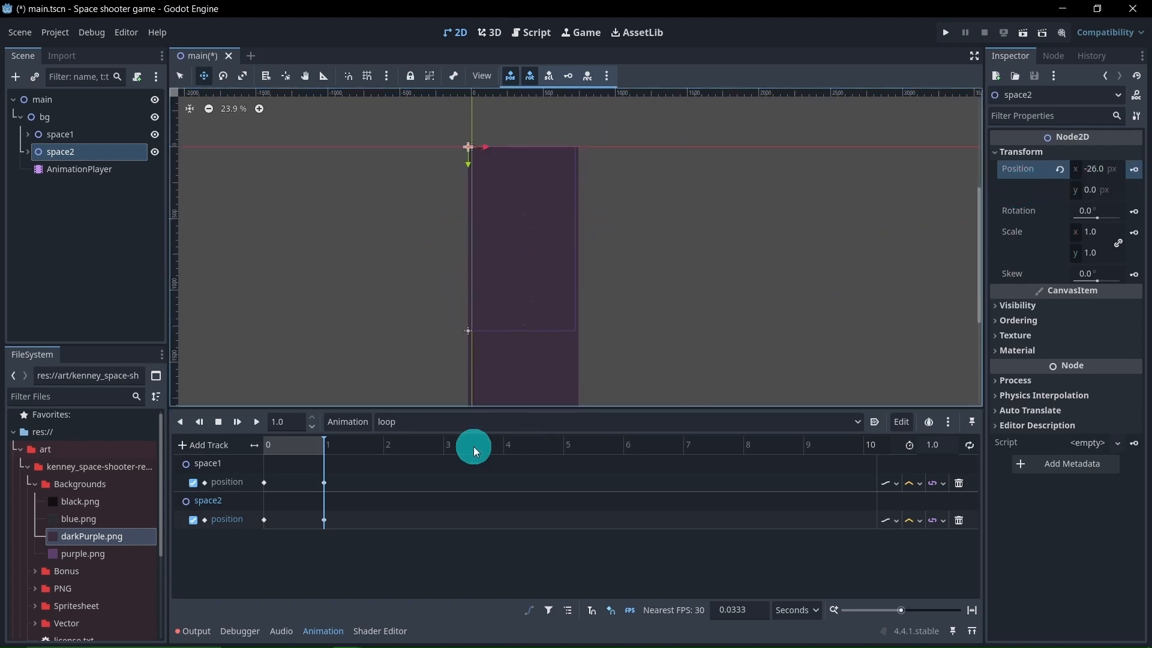
{"action": "left_click", "coordinate": [256, 425]}
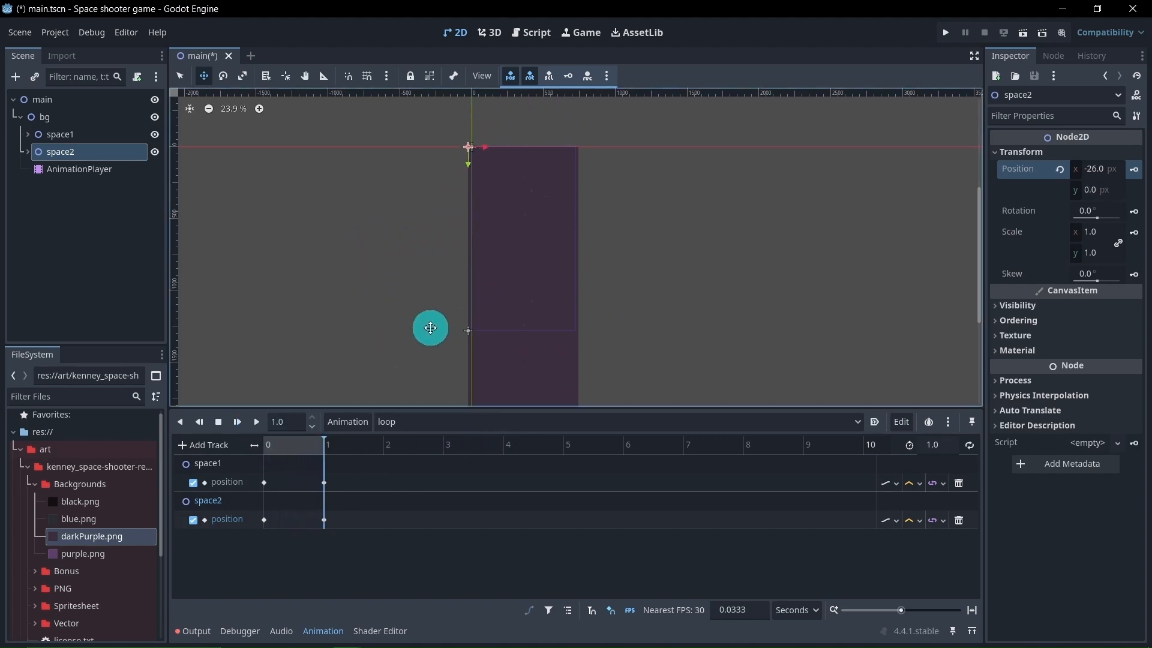
Switch to the Select tool, turn on looping for the loop animation, and preview the repeating background scroll
{"action": "left_click", "coordinate": [179, 76]}
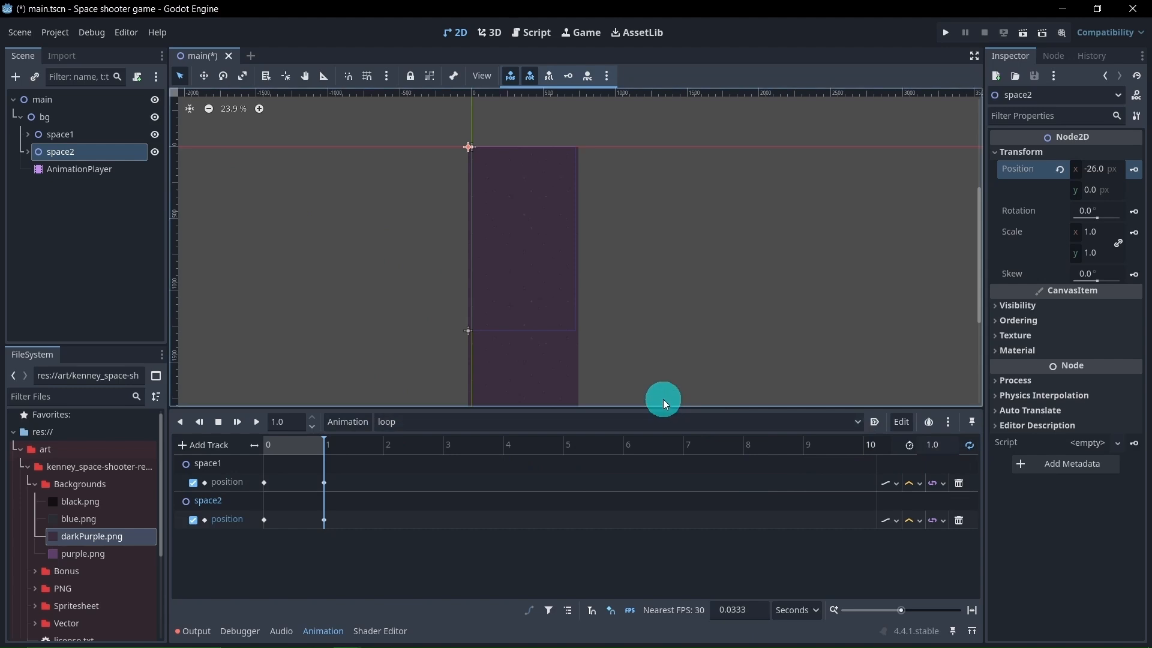
{"action": "scroll", "coordinate": [684, 352], "scroll_direction": "down", "scroll_amount": 2}
{"action": "scroll", "coordinate": [696, 324], "scroll_direction": "down", "scroll_amount": 1}
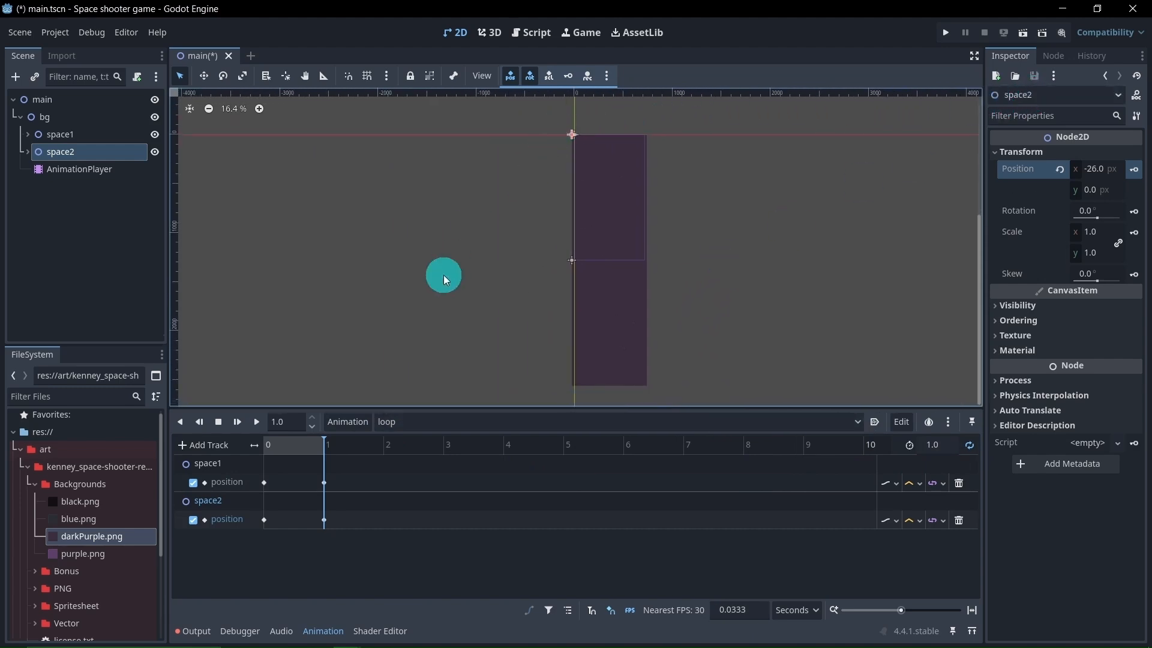
{"action": "left_click", "coordinate": [257, 422]}
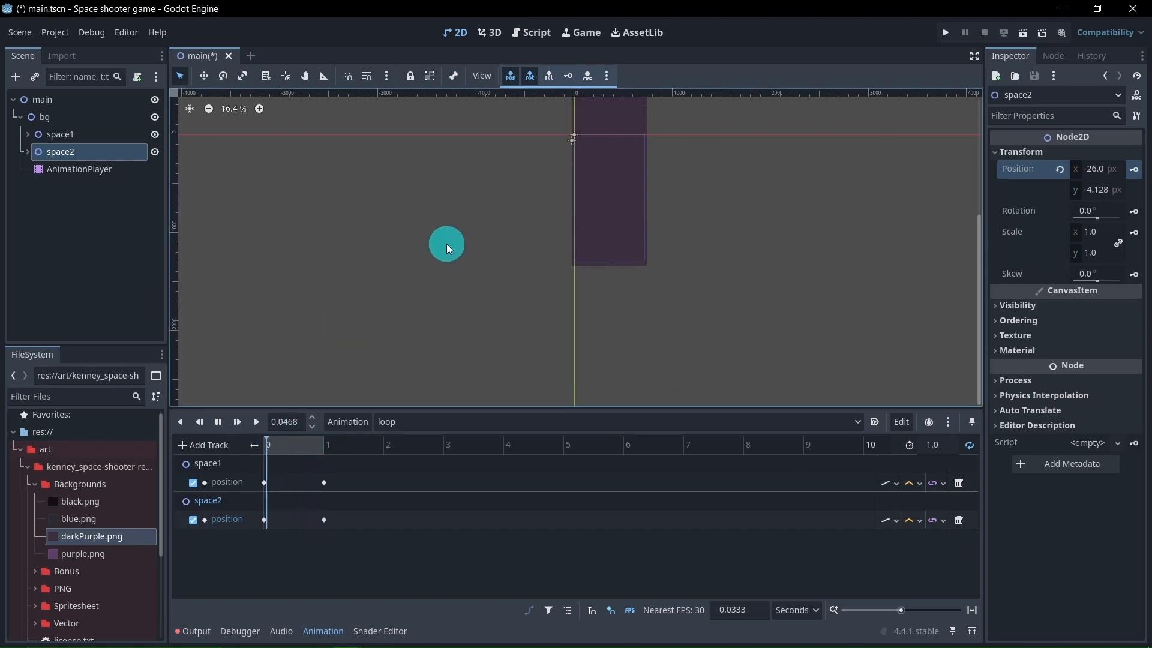
{"action": "middle_click_drag", "start_coordinate": [444, 244], "coordinate": [369, 318]}
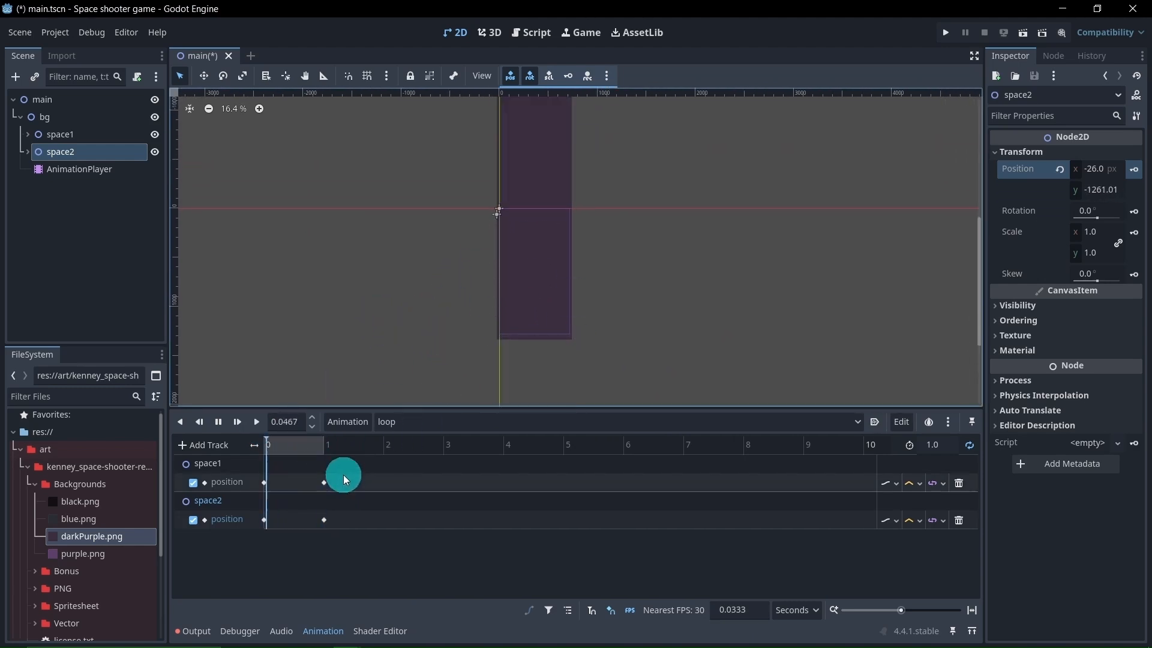
{"action": "left_click", "coordinate": [218, 421]}
Scrub the loop animation to 1 s and set its length to 2 s
{"action": "left_click", "coordinate": [302, 447]}
{"action": "left_click_drag", "start_coordinate": [302, 447], "coordinate": [328, 463]}
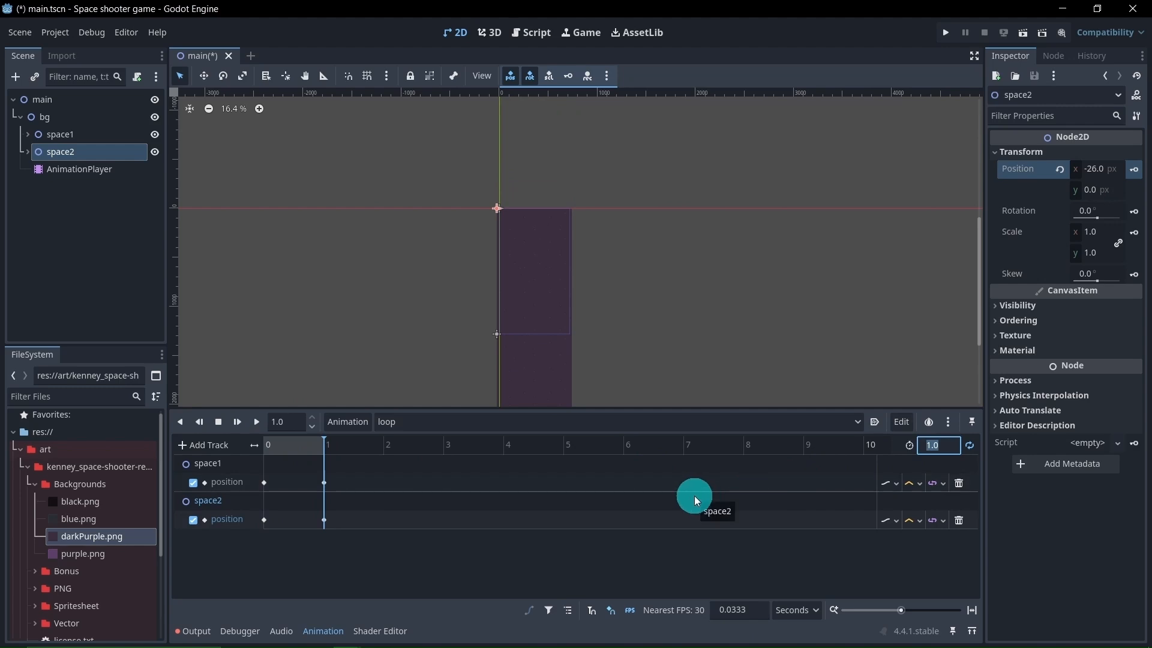
{"action": "type", "text": "2"}
{"action": "key", "text": "Return"}
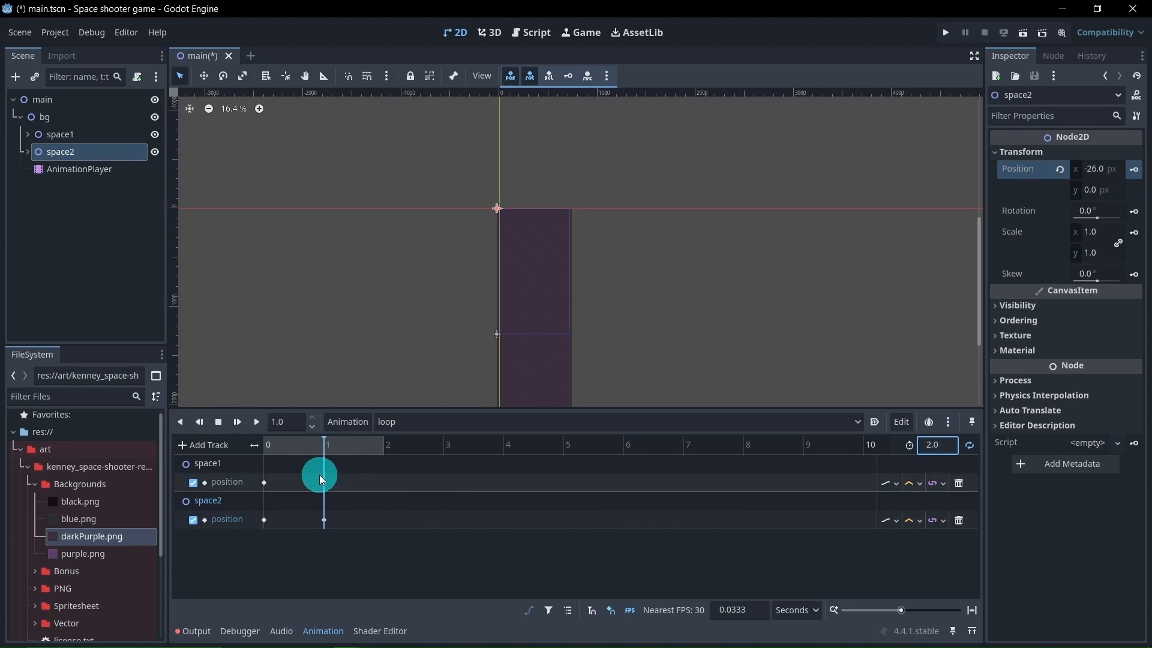
Move the 1 s position keyframes of both space1 and space2 to 2 s
{"action": "left_click_drag", "start_coordinate": [309, 467], "coordinate": [343, 536]}
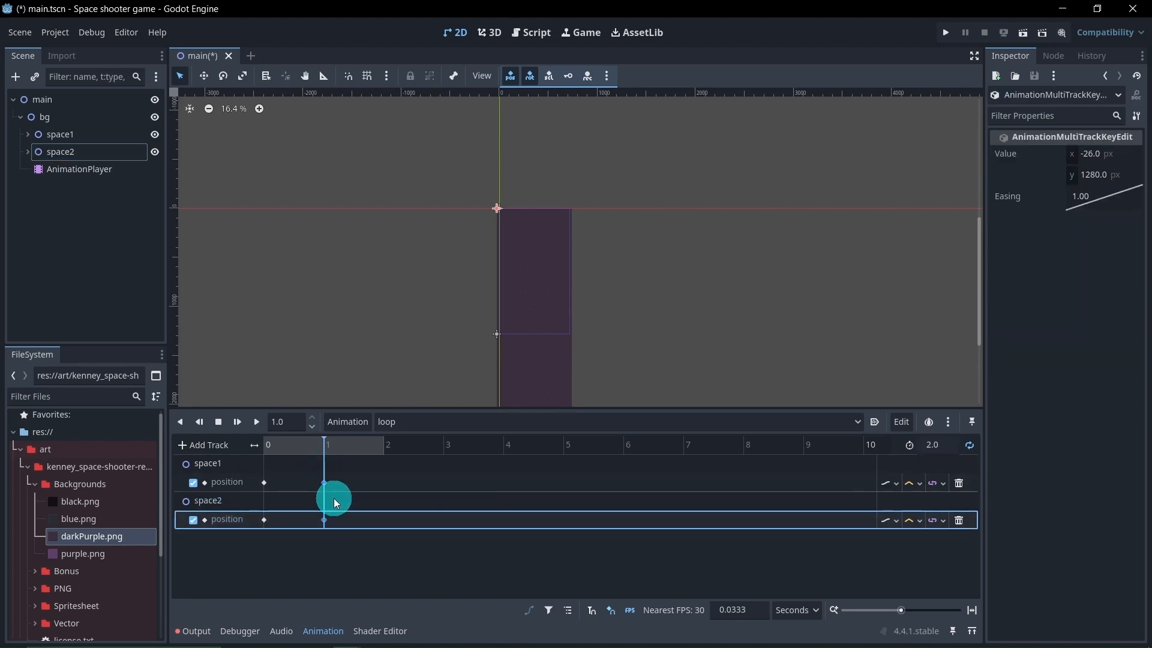
{"action": "left_click_drag", "start_coordinate": [323, 483], "coordinate": [390, 524]}
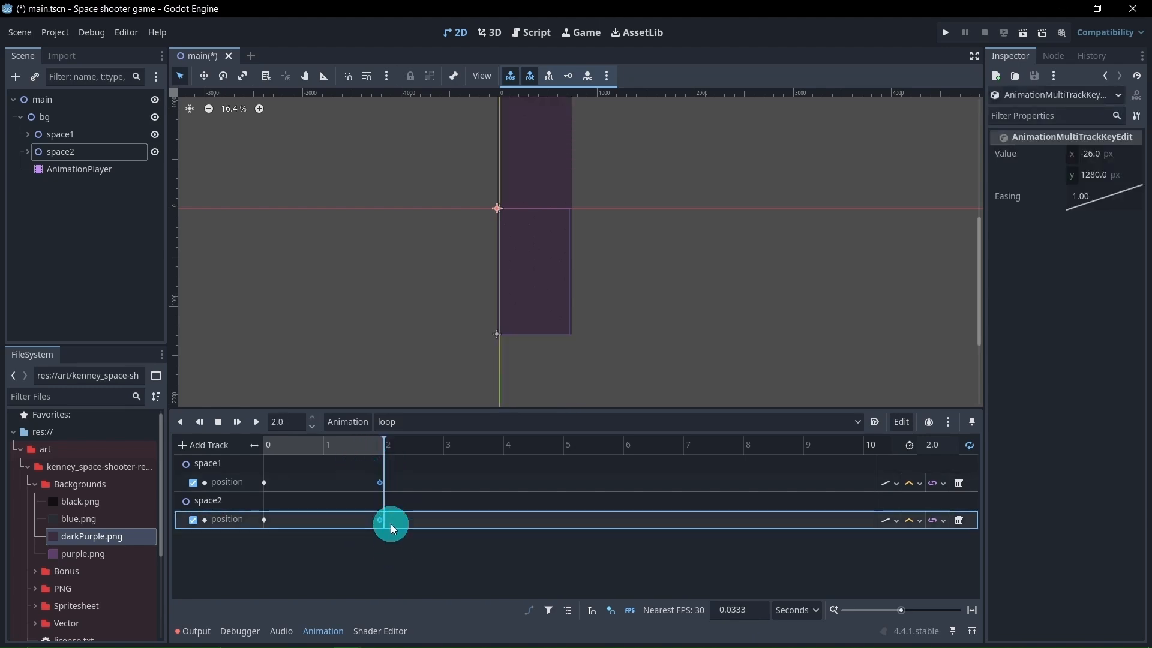
{"action": "left_click", "coordinate": [379, 483]}
{"action": "left_click_drag", "start_coordinate": [381, 484], "coordinate": [383, 483]}
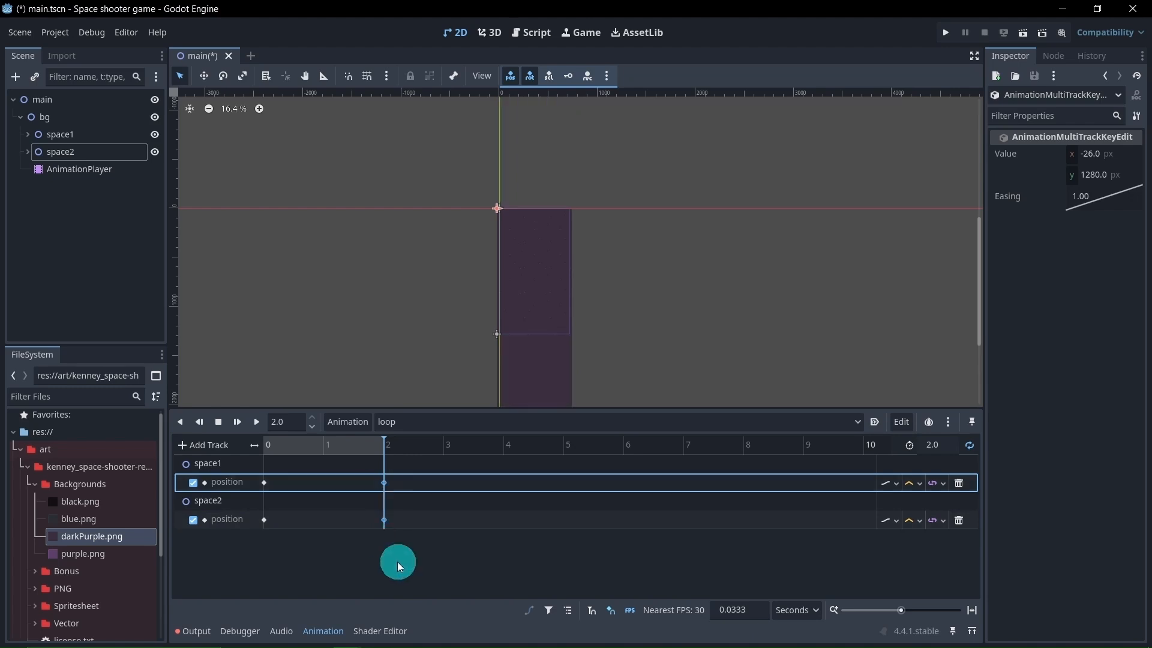
Preview the slower 2 s background scroll, pause it, and return the animation time to 0 s
{"action": "scroll", "coordinate": [420, 337], "scroll_direction": "down", "scroll_amount": 2}
{"action": "middle_click_drag", "start_coordinate": [420, 337], "coordinate": [447, 285]}
{"action": "left_click", "coordinate": [258, 423]}
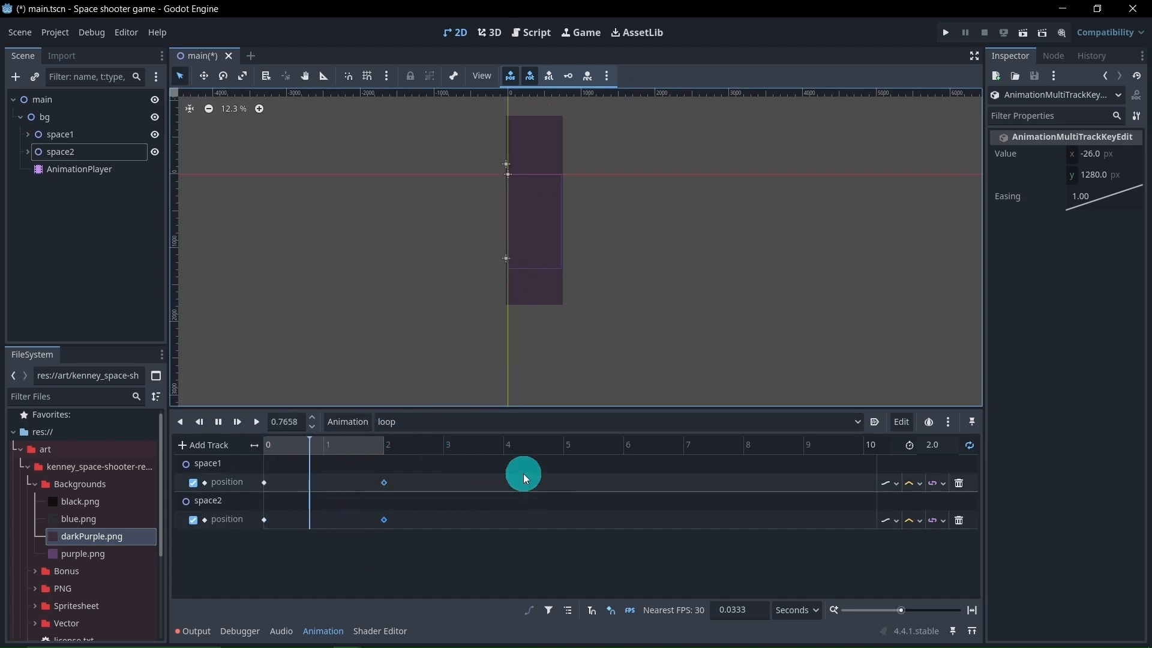
{"action": "middle_click_drag", "start_coordinate": [475, 286], "coordinate": [444, 332]}
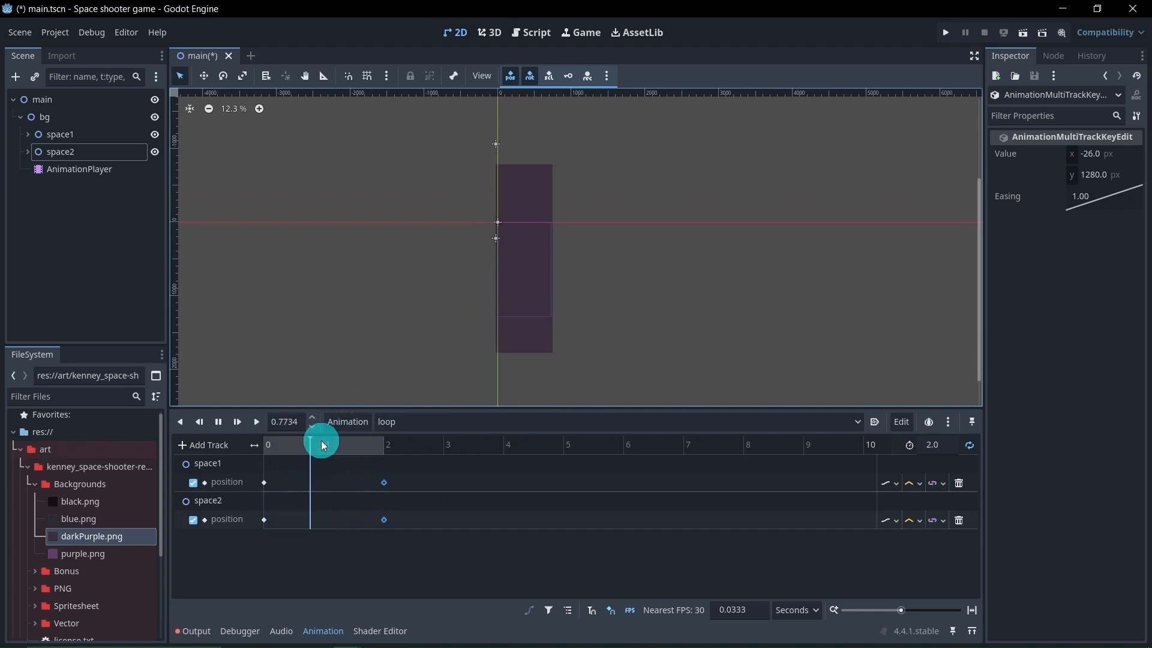
{"action": "left_click", "coordinate": [219, 421]}
{"action": "left_click_drag", "start_coordinate": [303, 444], "coordinate": [268, 444]}
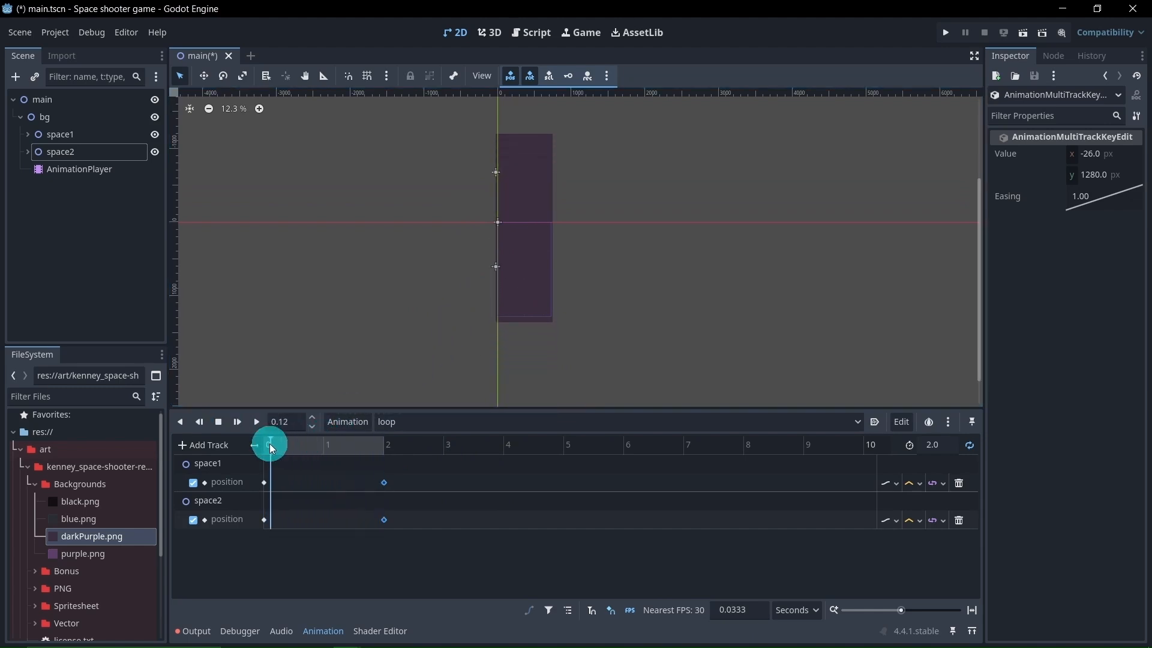
Add a StaticBody2D node as a child of bg
{"action": "scroll", "coordinate": [505, 313], "scroll_direction": "up", "scroll_amount": 1}
{"action": "scroll", "coordinate": [505, 313], "scroll_direction": "up", "scroll_amount": 2}
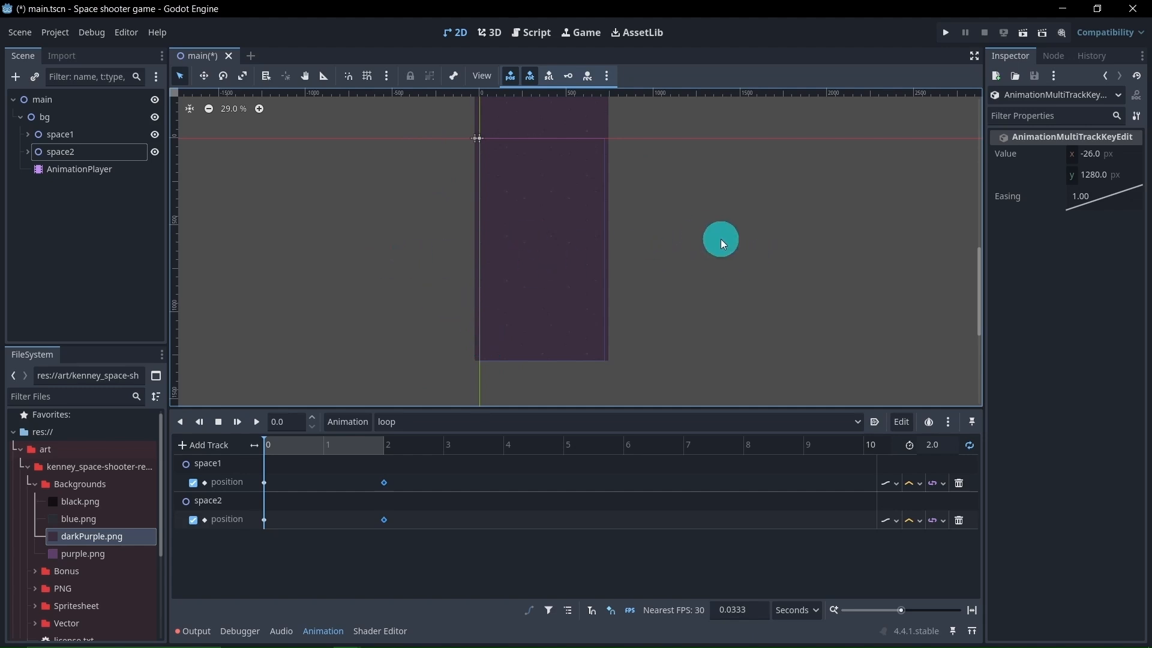
{"action": "middle_click_drag", "start_coordinate": [445, 254], "coordinate": [454, 268]}
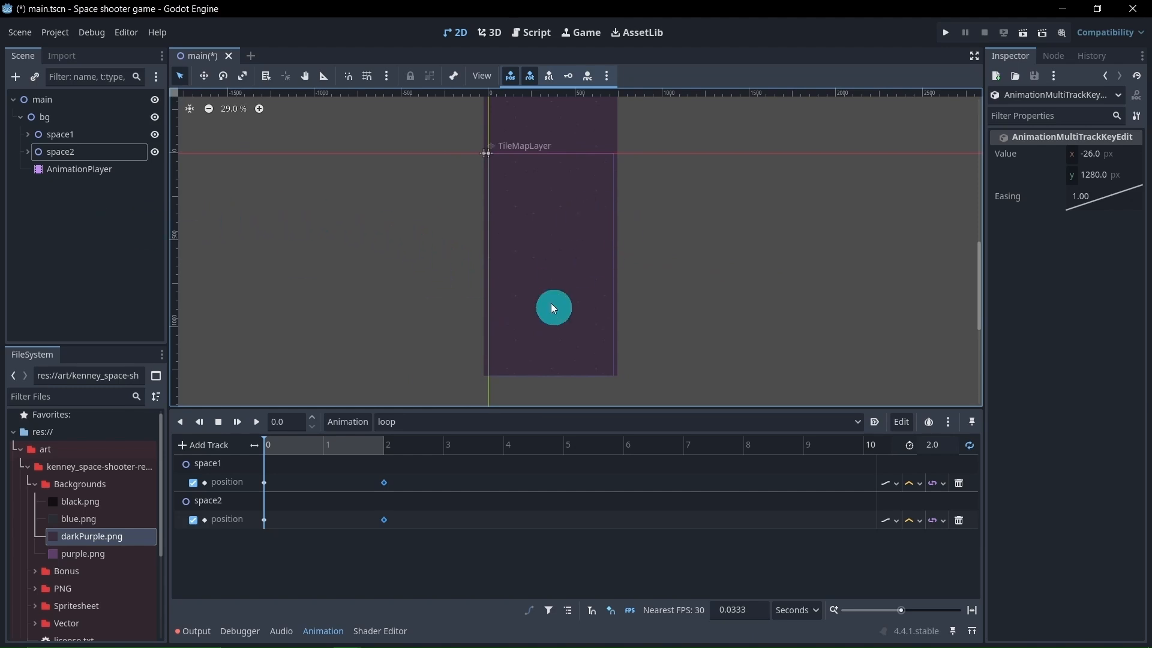
{"action": "right_click", "coordinate": [84, 118]}
{"action": "left_click", "coordinate": [110, 128]}
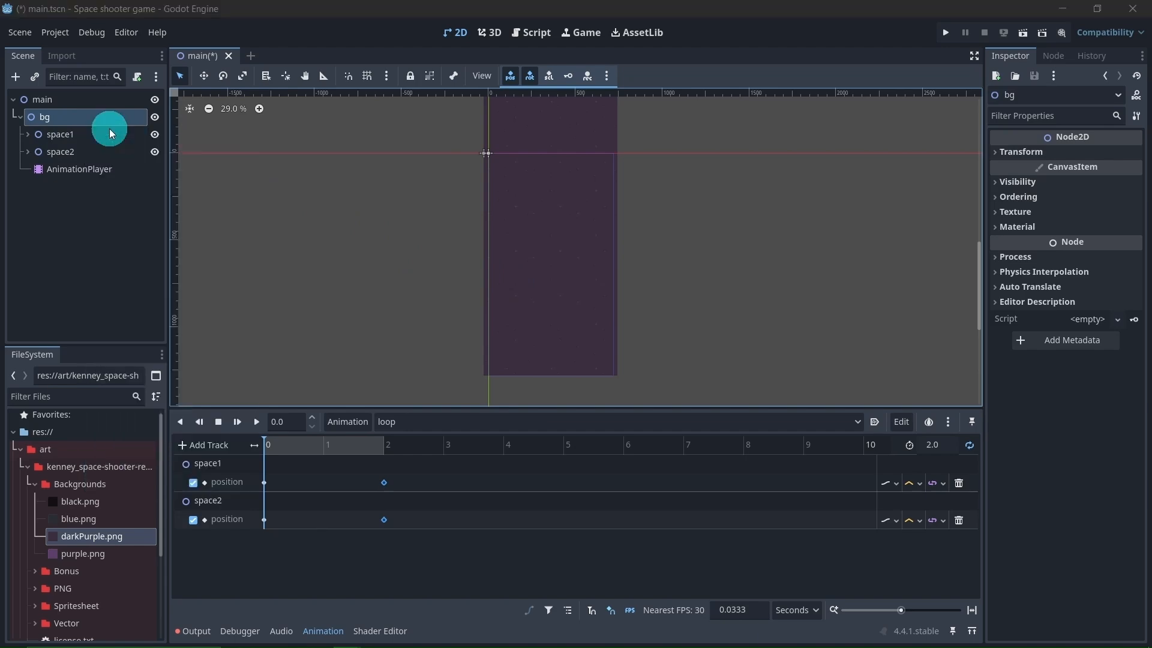
{"action": "type", "text": "s"}
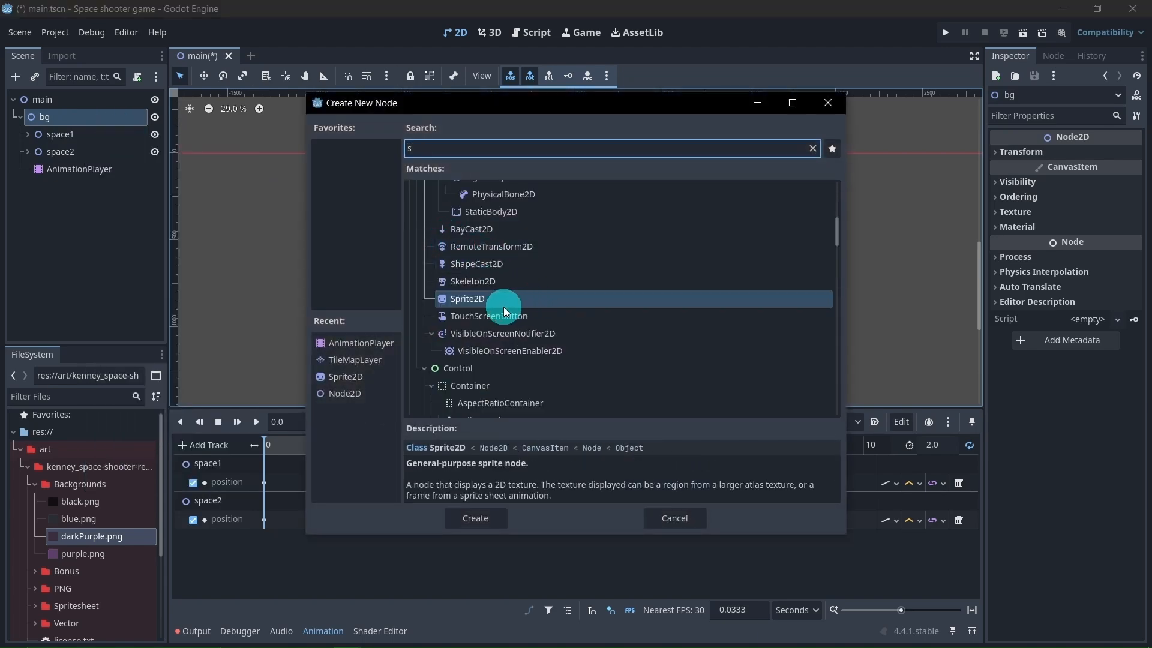
{"action": "type", "text": "t"}
{"action": "double_click", "coordinate": [503, 300]}
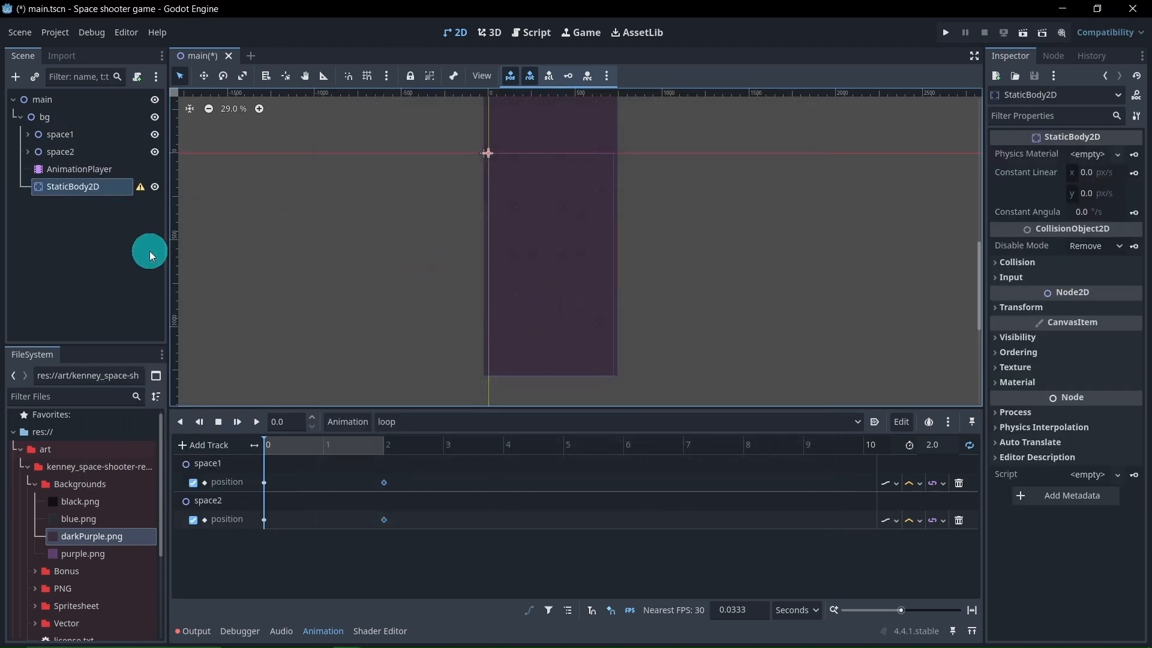
Add a CollisionShape2D node as a child of the StaticBody2D
{"action": "scroll", "coordinate": [524, 269], "scroll_direction": "down", "scroll_amount": 2}
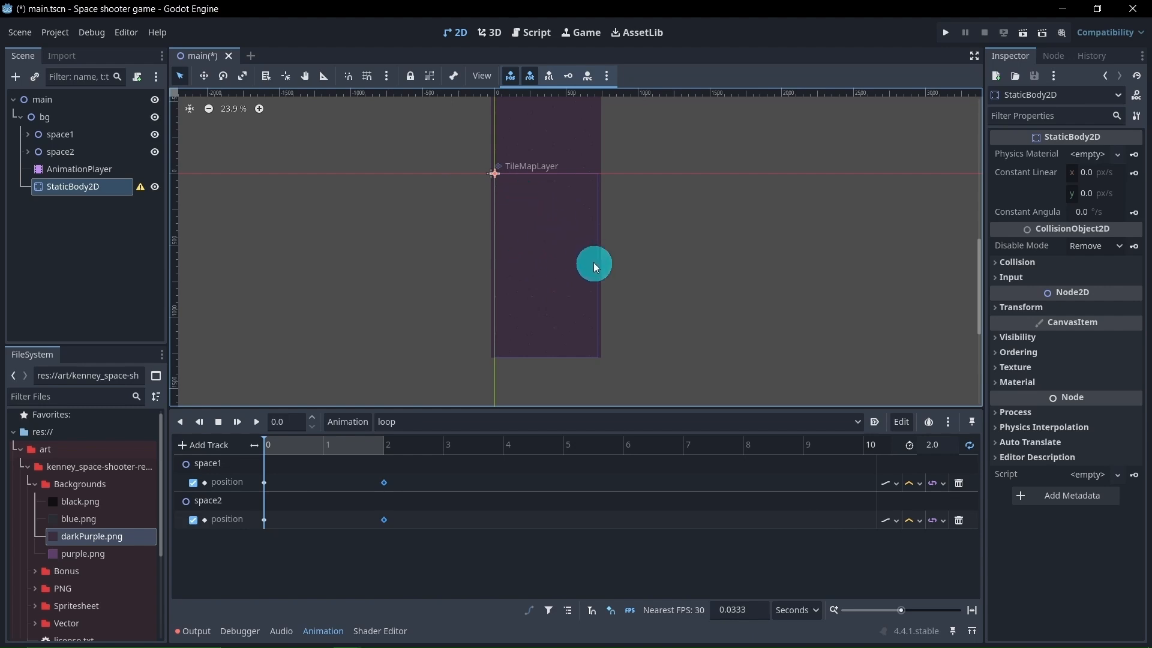
{"action": "right_click", "coordinate": [103, 187]}
{"action": "left_click", "coordinate": [128, 191]}
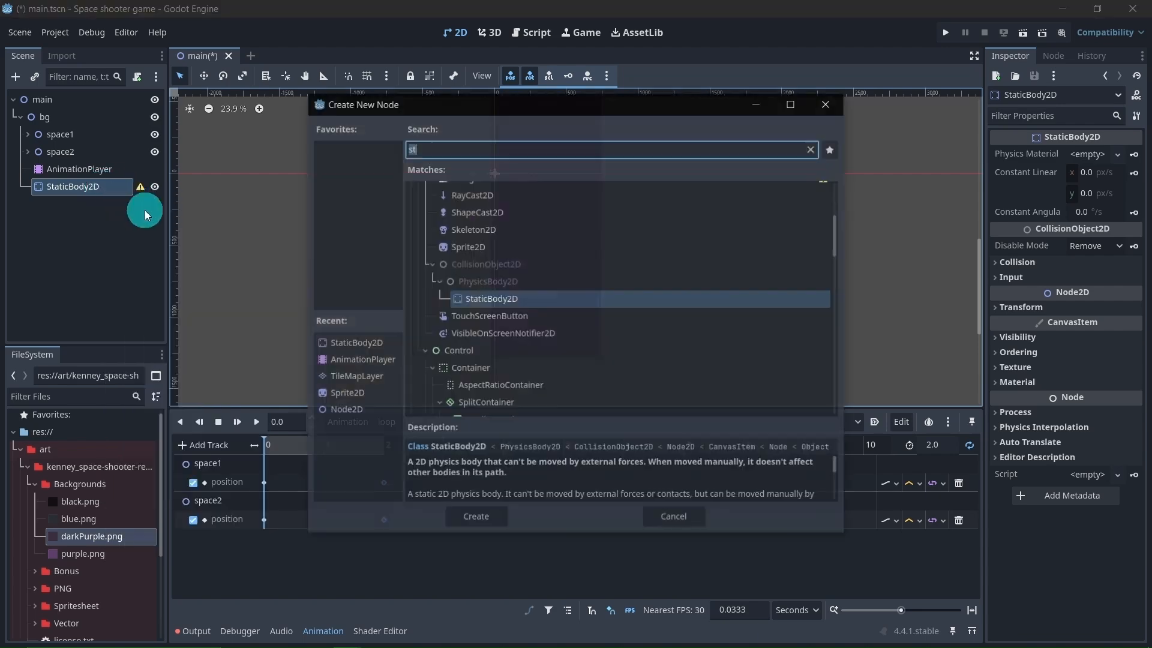
{"action": "type", "text": "coll"}
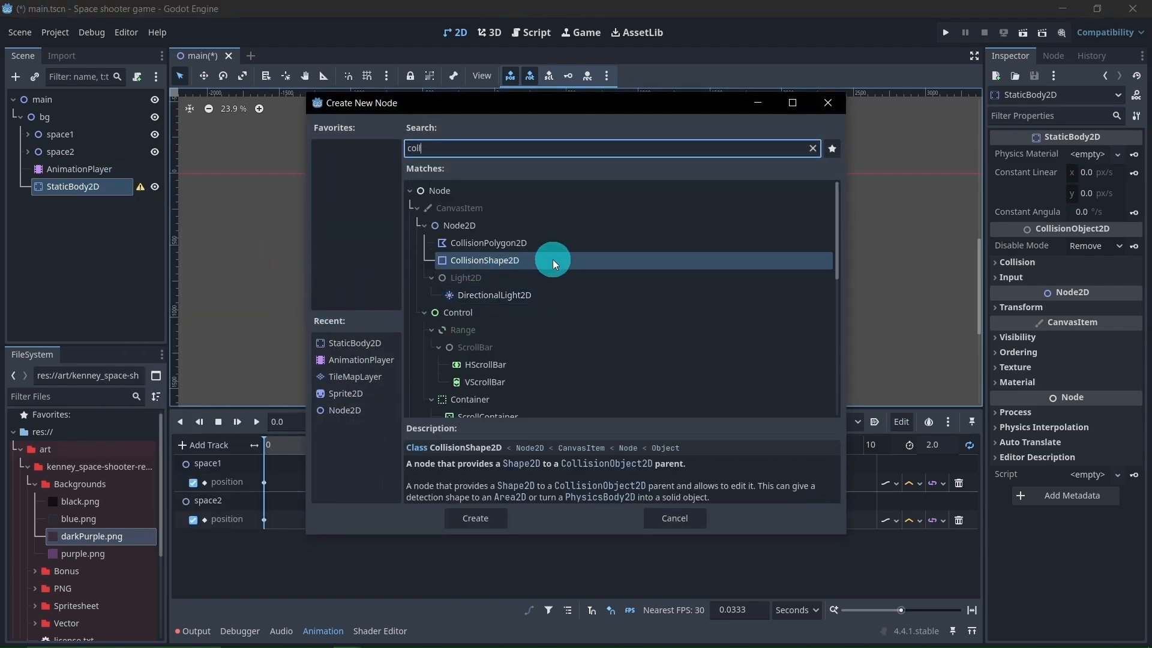
{"action": "double_click", "coordinate": [578, 261]}
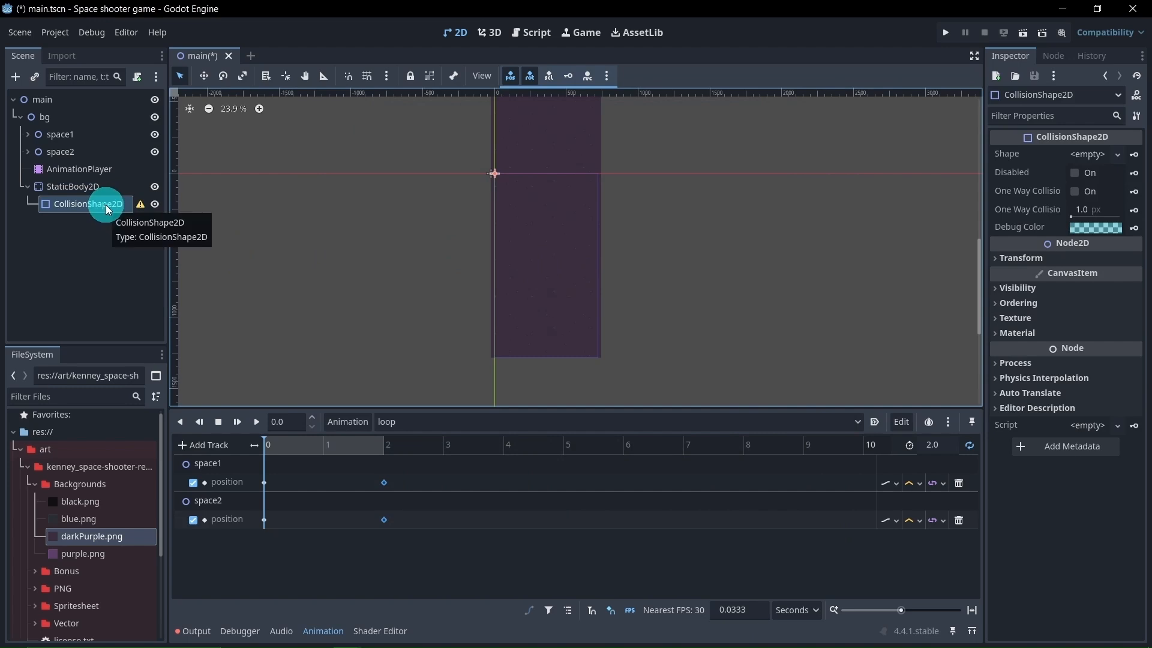
Give the CollisionShape2D a new RectangleShape2D and stretch it into a narrow vertical strip down the upper part of the background's left edge
{"action": "left_click", "coordinate": [1110, 154]}
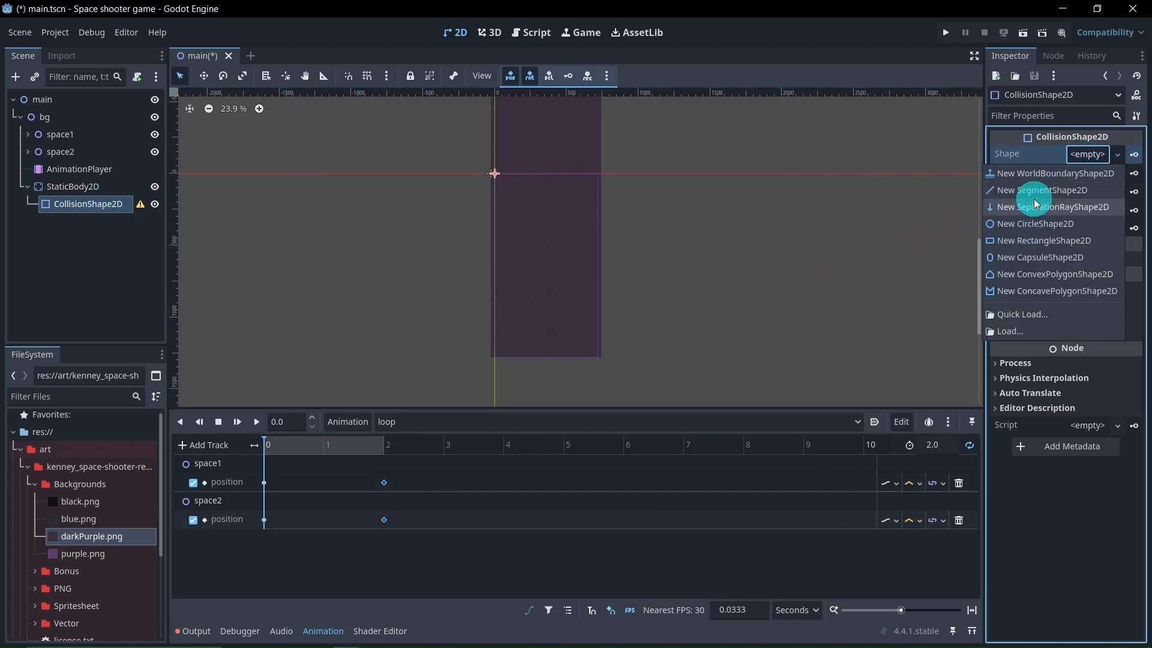
{"action": "left_click", "coordinate": [1039, 240]}
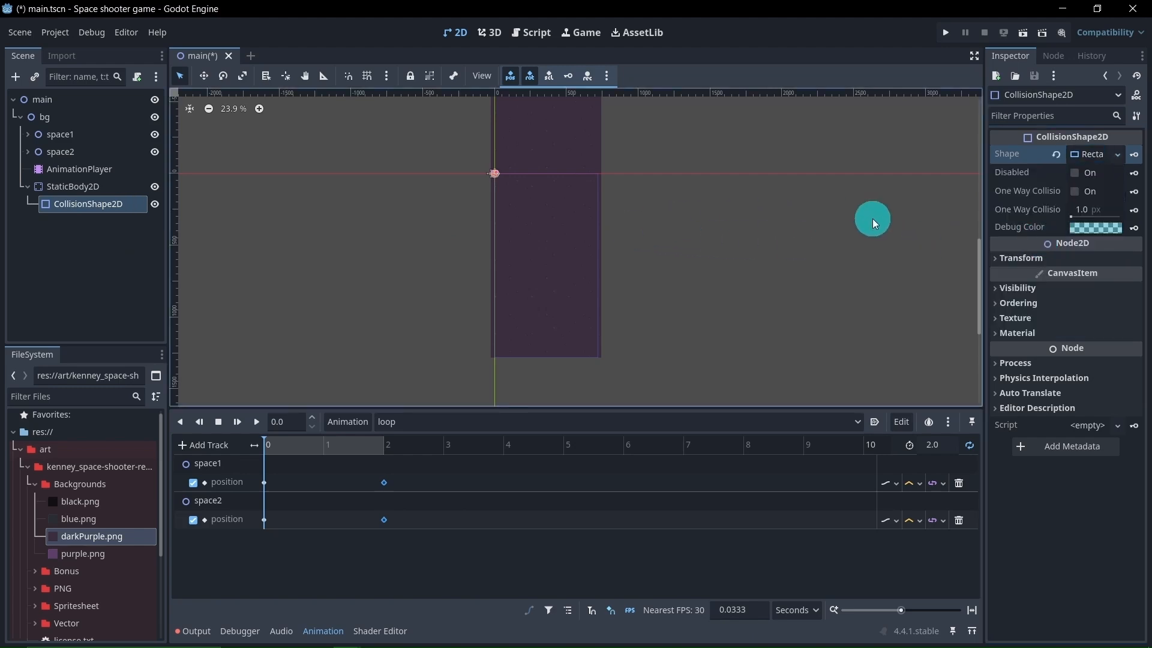
{"action": "scroll", "coordinate": [477, 207], "scroll_direction": "up", "scroll_amount": 6}
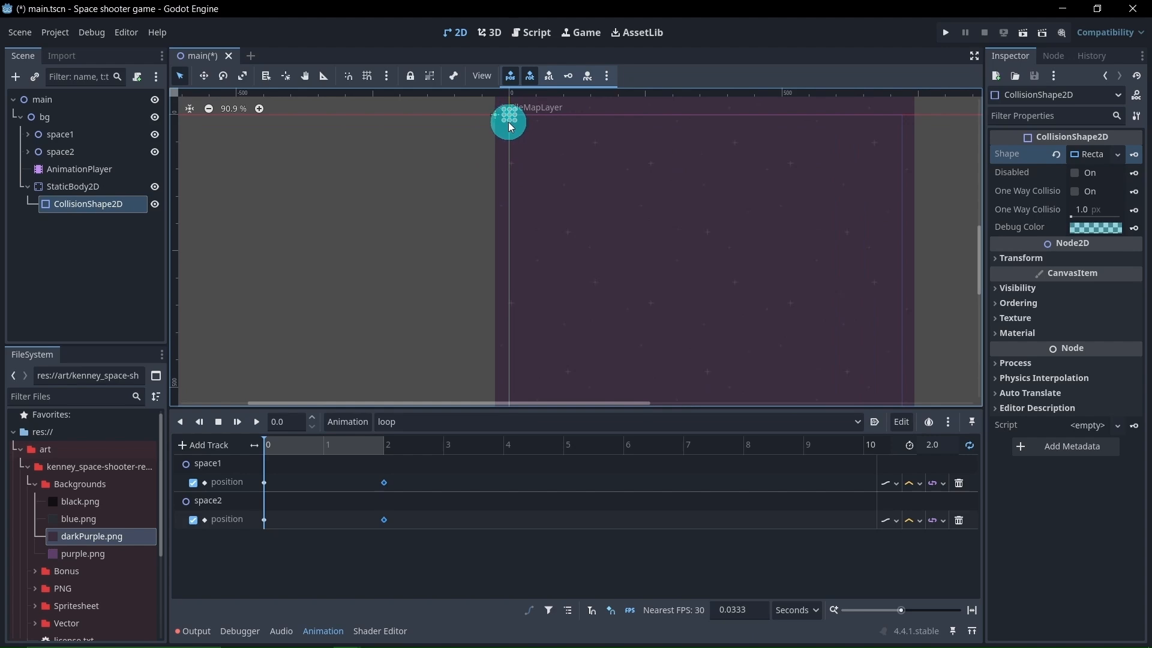
{"action": "left_click_drag", "start_coordinate": [511, 123], "coordinate": [481, 290]}
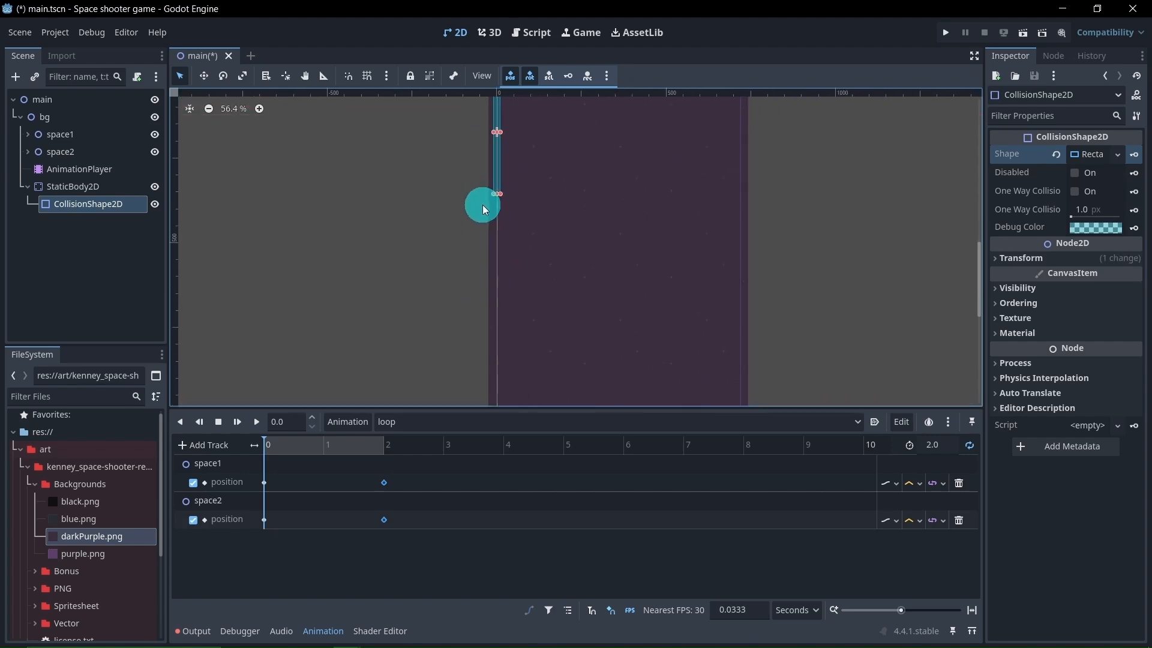
{"action": "scroll", "coordinate": [482, 204], "scroll_direction": "down", "scroll_amount": 4}
{"action": "scroll", "coordinate": [492, 207], "scroll_direction": "up", "scroll_amount": 4}
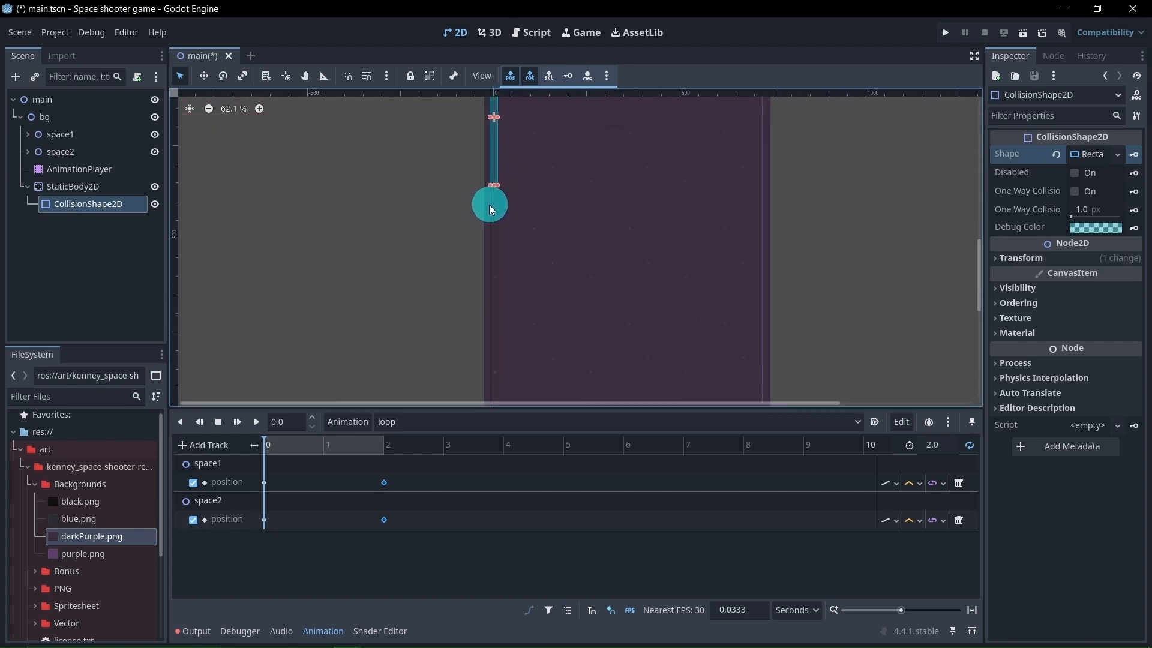
{"action": "left_click_drag", "start_coordinate": [488, 204], "coordinate": [492, 380]}
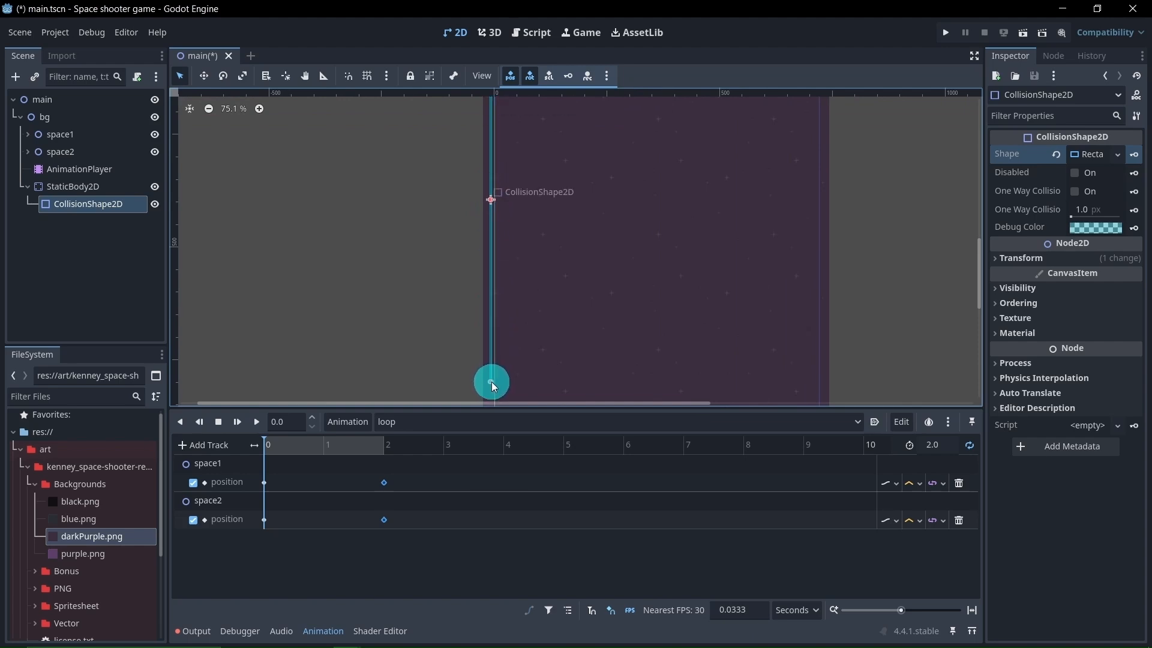
{"action": "key", "text": "ctrl+z"}
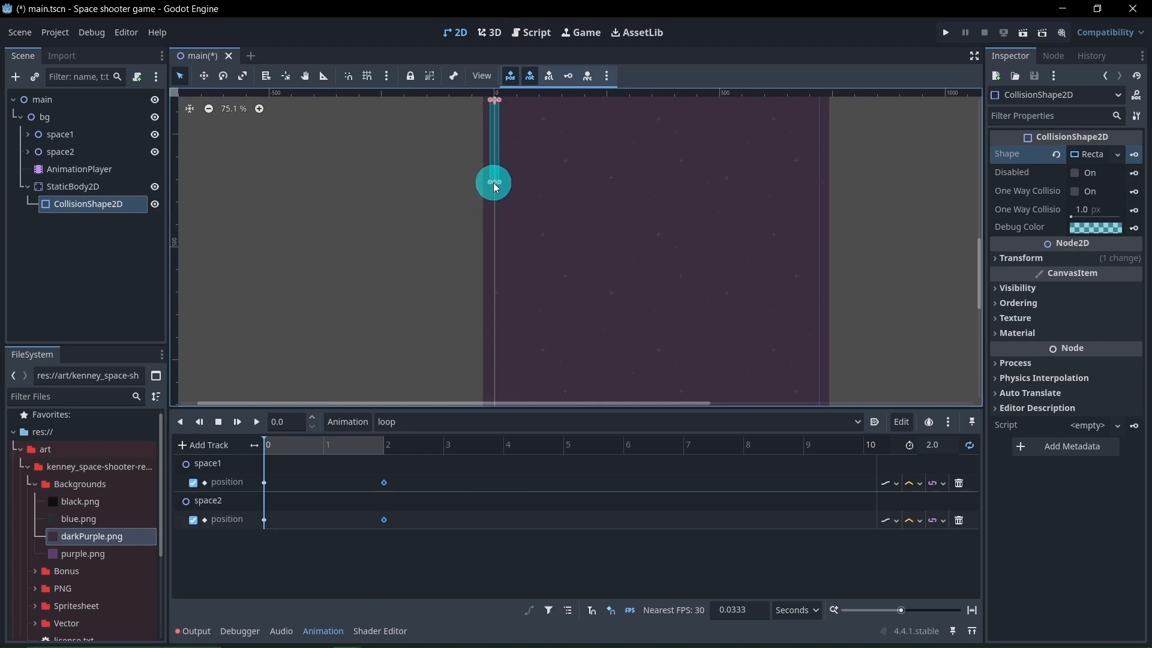
{"action": "left_click_drag", "start_coordinate": [494, 183], "coordinate": [496, 311]}
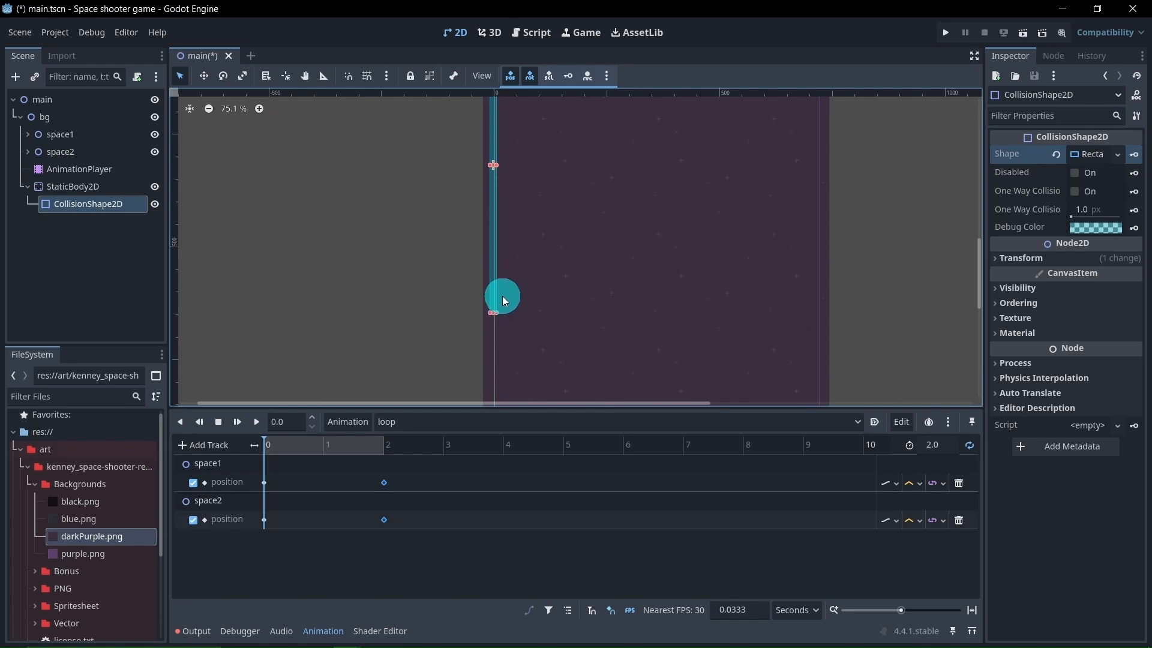
{"action": "key", "text": "ctrl+z"}
Extend the narrow collision rectangle down the left edge until it reaches just past the background's bottom
{"action": "scroll", "coordinate": [486, 179], "scroll_direction": "up", "scroll_amount": 3}
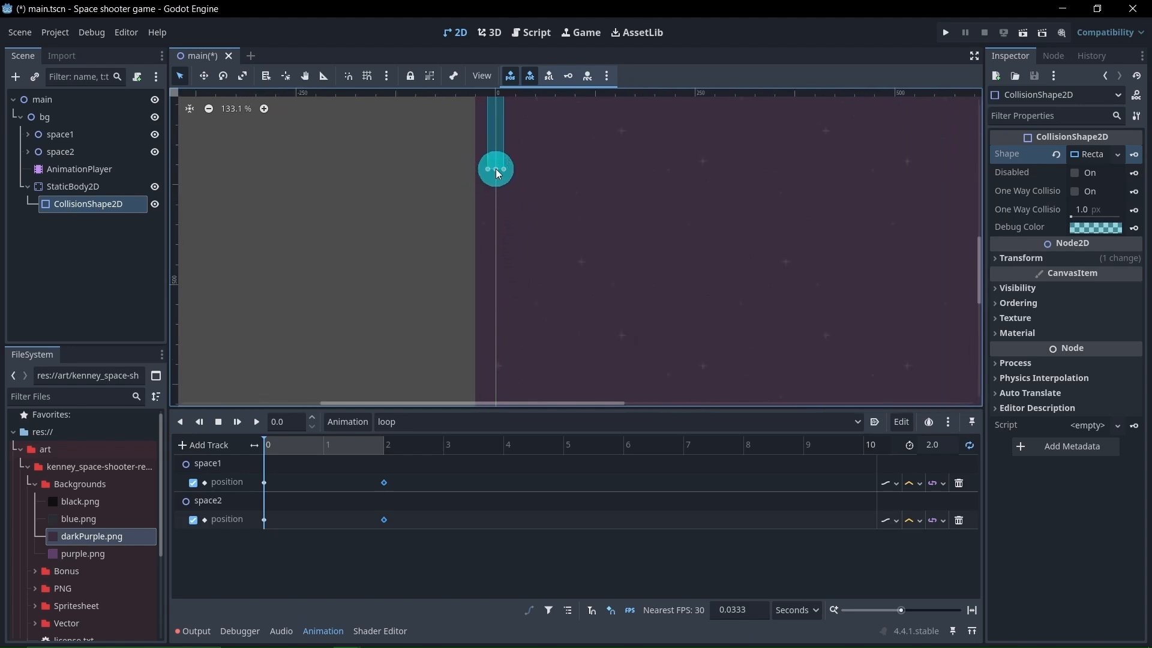
{"action": "left_click_drag", "start_coordinate": [495, 168], "coordinate": [496, 434]}
{"action": "middle_click_drag", "start_coordinate": [448, 333], "coordinate": [452, 160]}
{"action": "scroll", "coordinate": [453, 168], "scroll_direction": "down", "scroll_amount": 5}
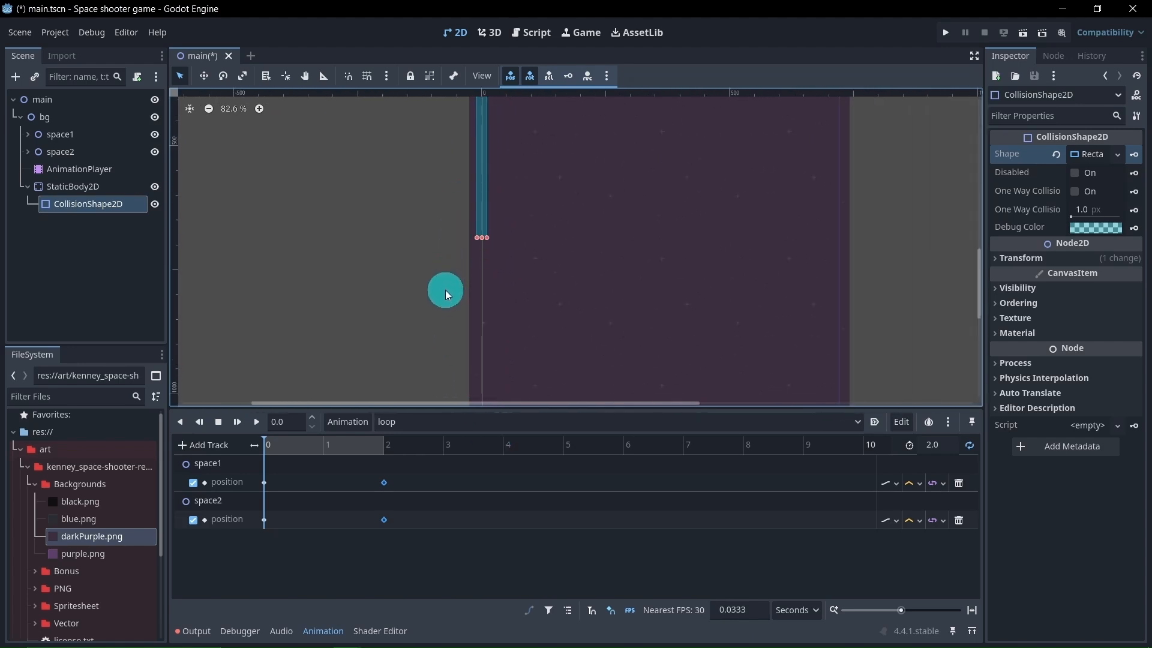
{"action": "middle_click_drag", "start_coordinate": [445, 291], "coordinate": [484, 170]}
{"action": "scroll", "coordinate": [484, 169], "scroll_direction": "down", "scroll_amount": 1}
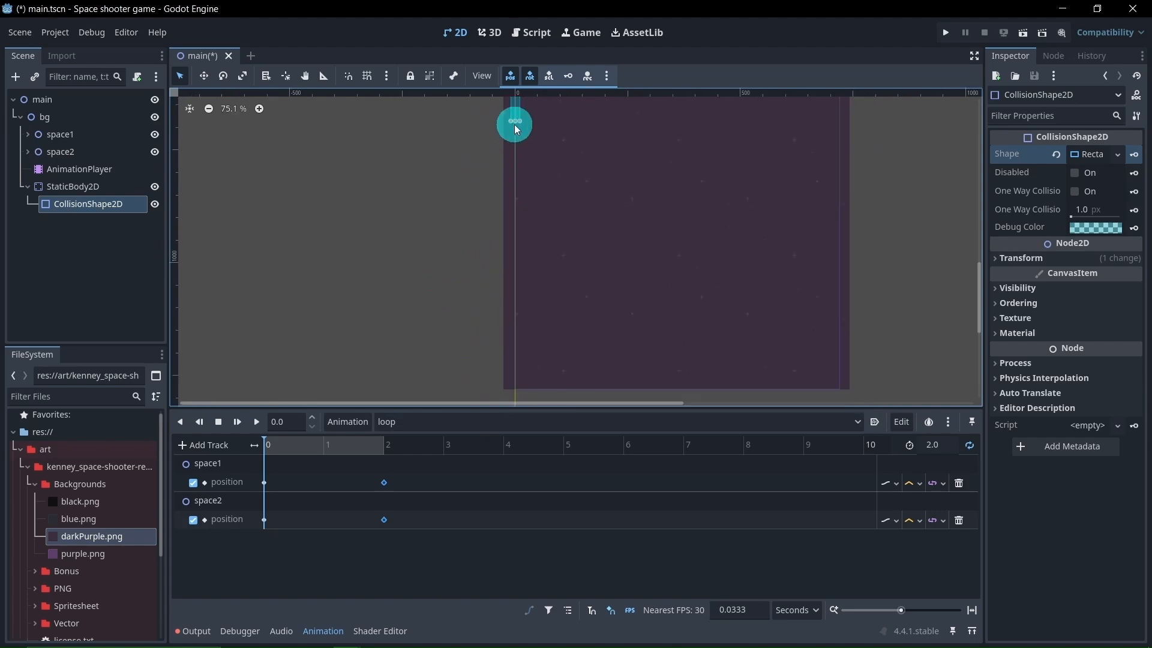
{"action": "left_click_drag", "start_coordinate": [516, 124], "coordinate": [516, 322]}
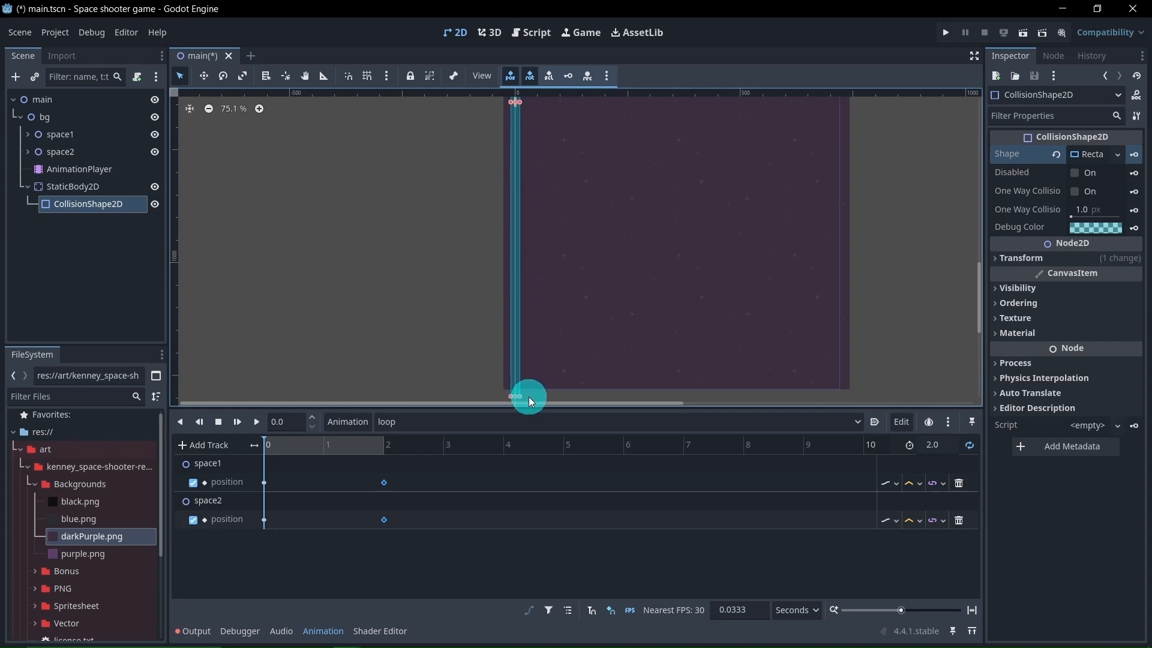
{"action": "scroll", "coordinate": [555, 288], "scroll_direction": "down", "scroll_amount": 3}
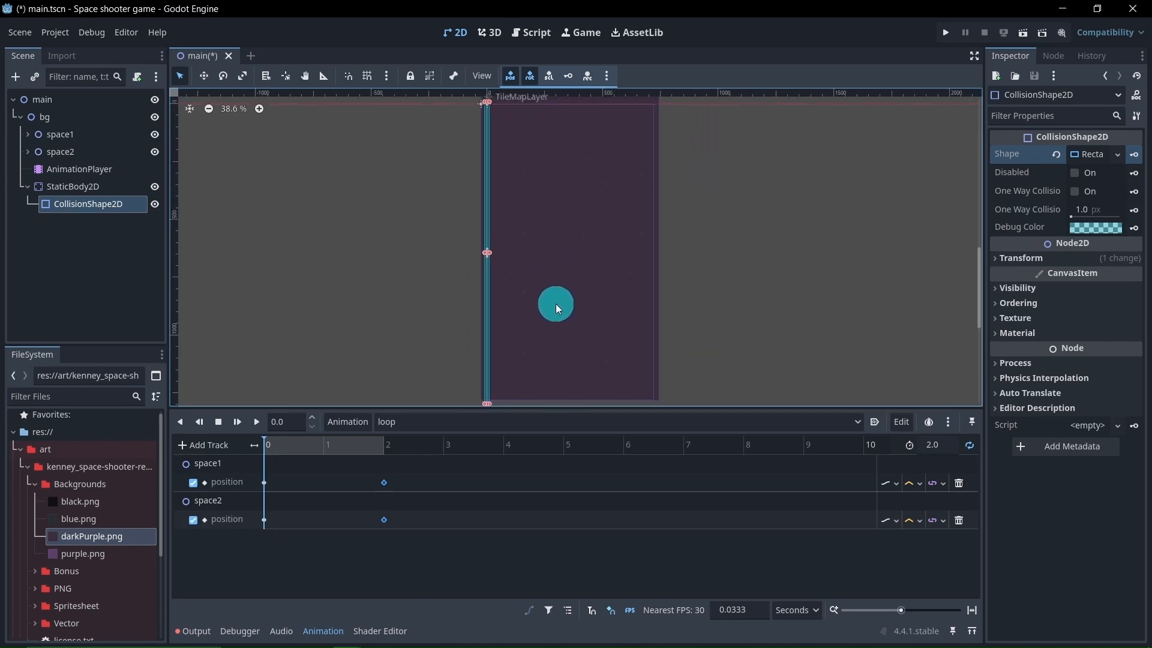
{"action": "scroll", "coordinate": [555, 303], "scroll_direction": "down", "scroll_amount": 1}
Duplicate the left collision shape and move the copy across to the background's right edge at the same height
{"action": "left_click", "coordinate": [203, 252]}
{"action": "left_click", "coordinate": [101, 207]}
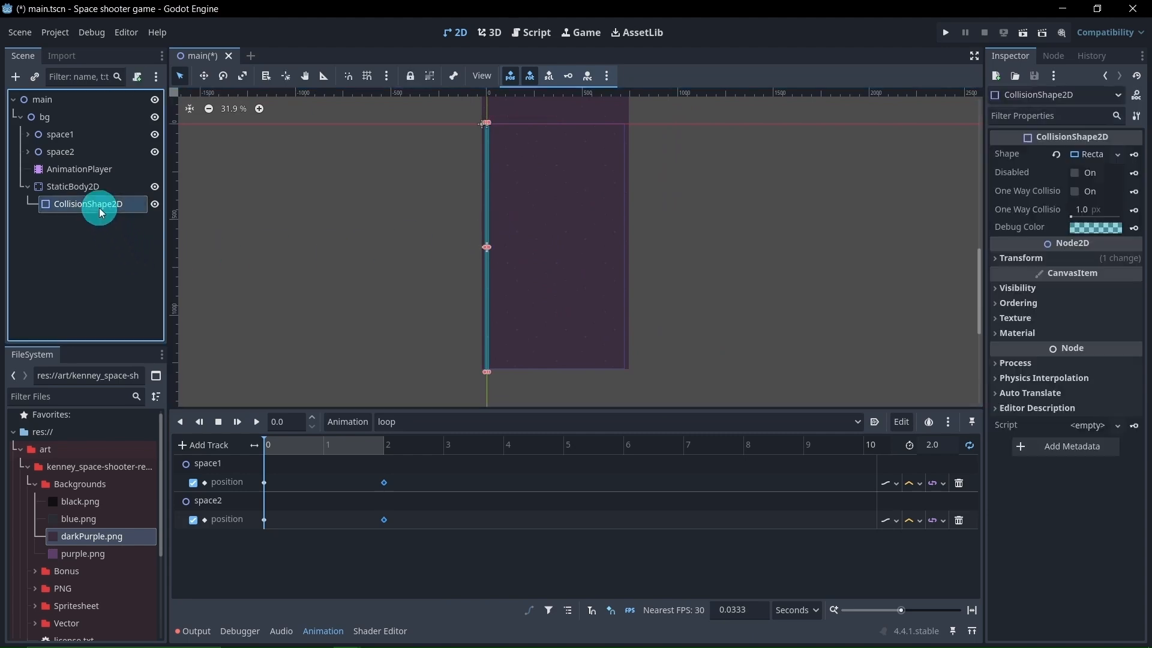
{"action": "key", "text": "ctrl+d"}
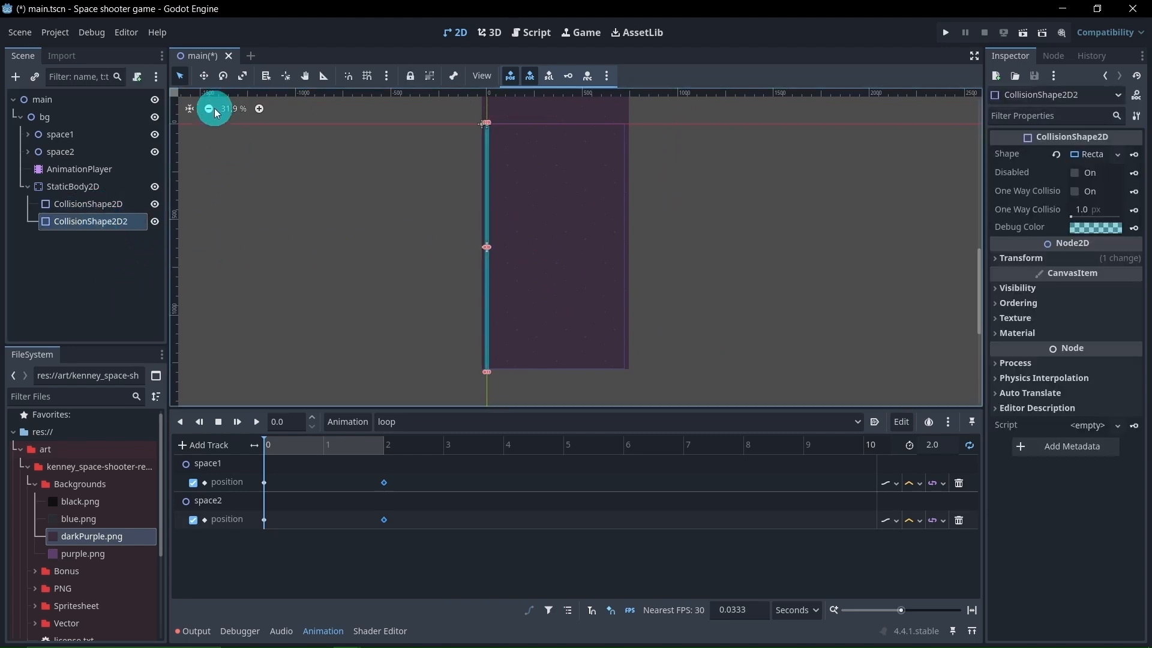
{"action": "left_click", "coordinate": [206, 82]}
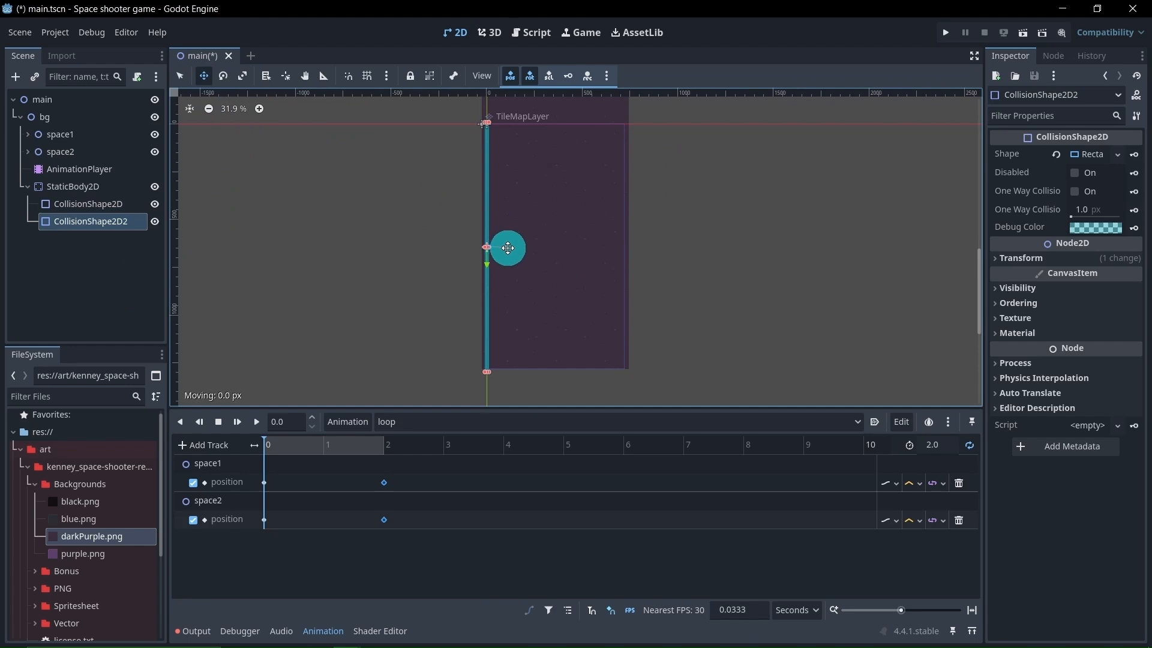
{"action": "left_click_drag", "start_coordinate": [508, 248], "coordinate": [642, 258]}
{"action": "scroll", "coordinate": [632, 257], "scroll_direction": "up", "scroll_amount": 6}
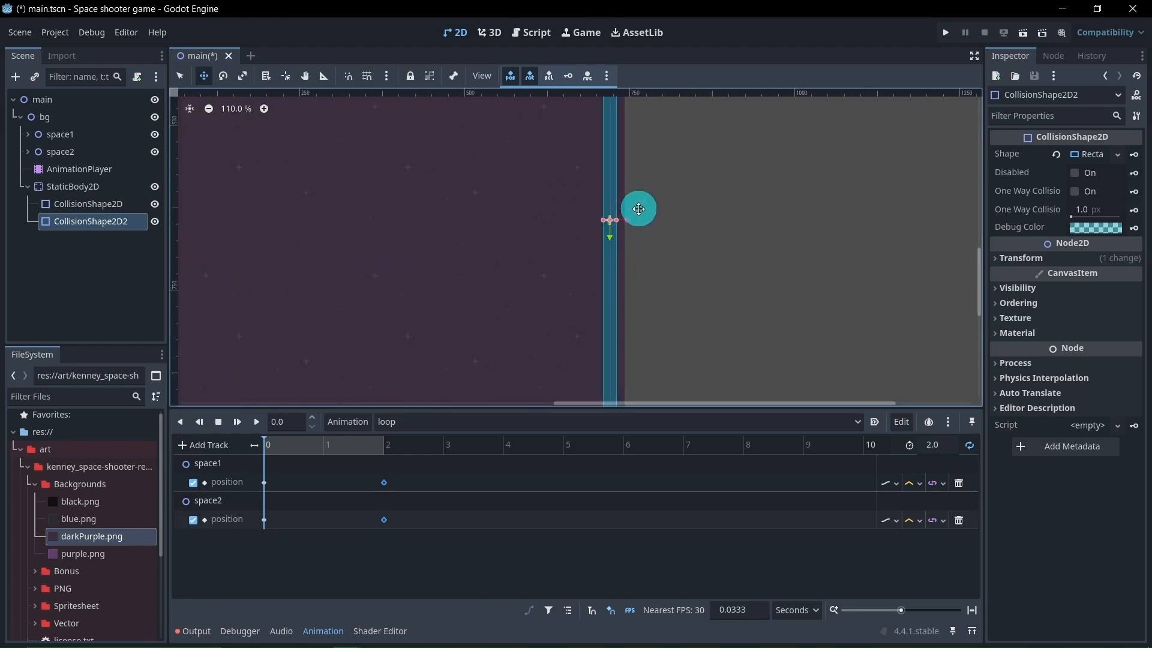
{"action": "scroll", "coordinate": [638, 208], "scroll_direction": "up", "scroll_amount": 8}
{"action": "scroll", "coordinate": [520, 315], "scroll_direction": "down", "scroll_amount": 7}
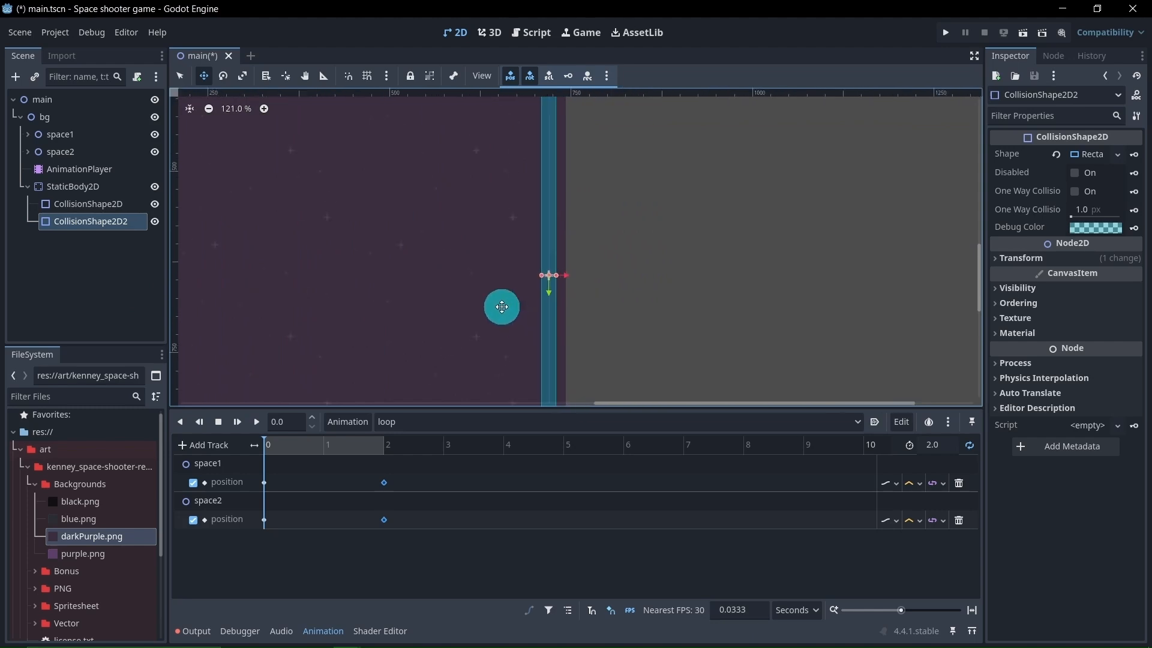
{"action": "scroll", "coordinate": [502, 307], "scroll_direction": "down", "scroll_amount": 7}
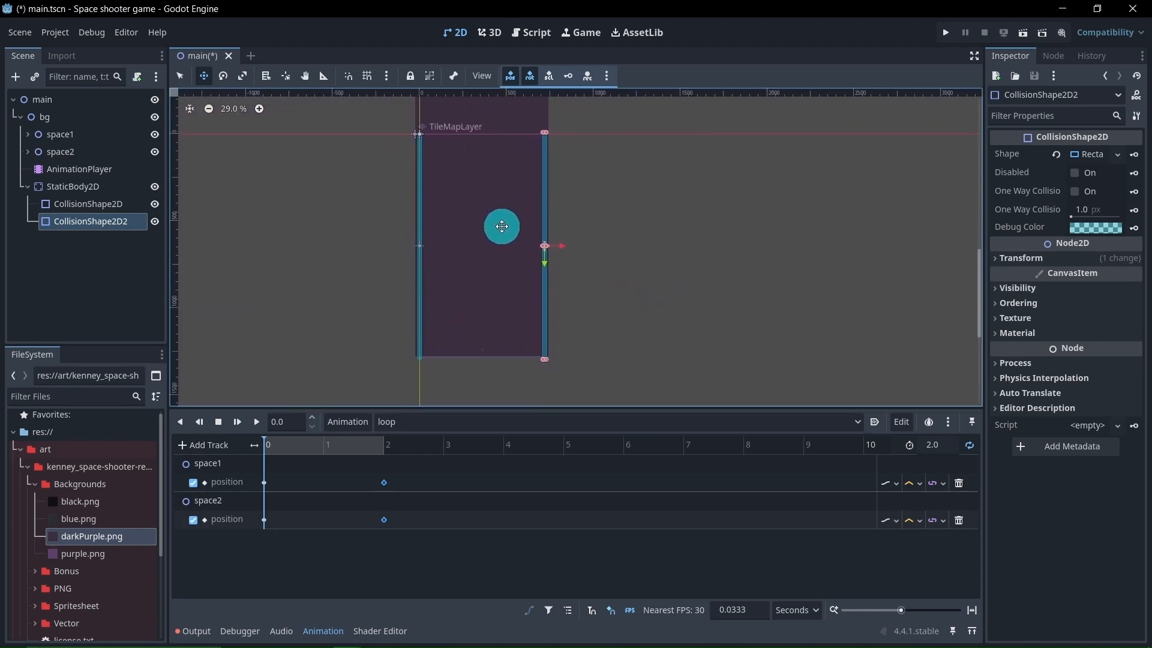
{"action": "middle_click_drag", "start_coordinate": [507, 228], "coordinate": [541, 232]}
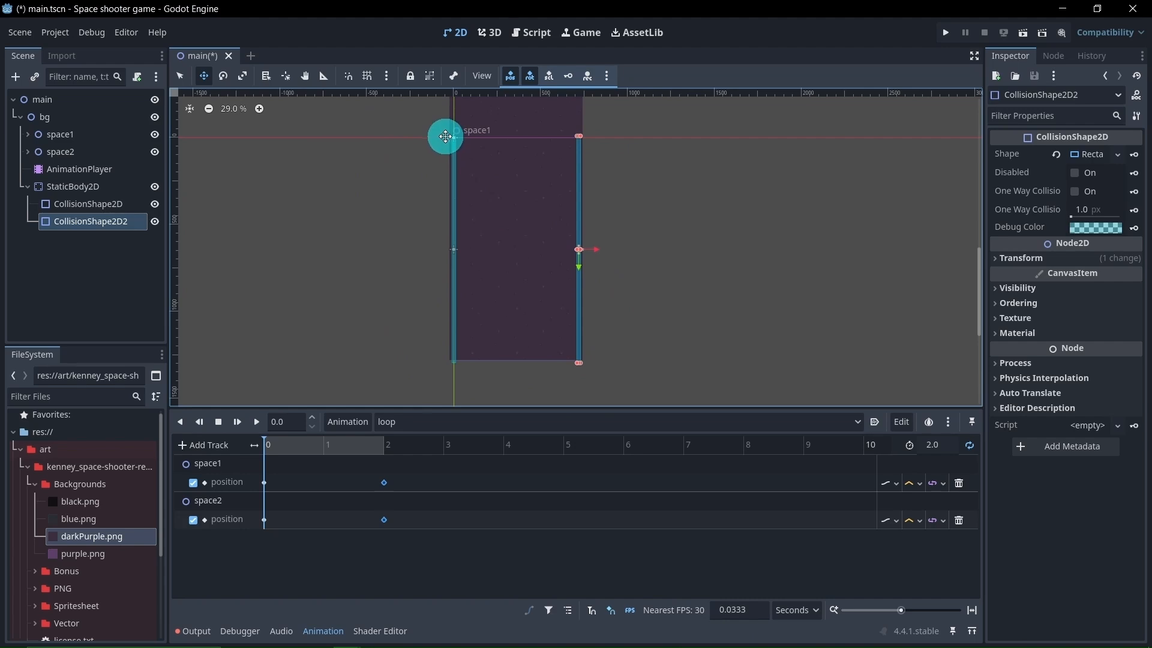
Duplicate the right collision shape under the StaticBody2D and switch to Select mode
{"action": "left_click", "coordinate": [99, 297]}
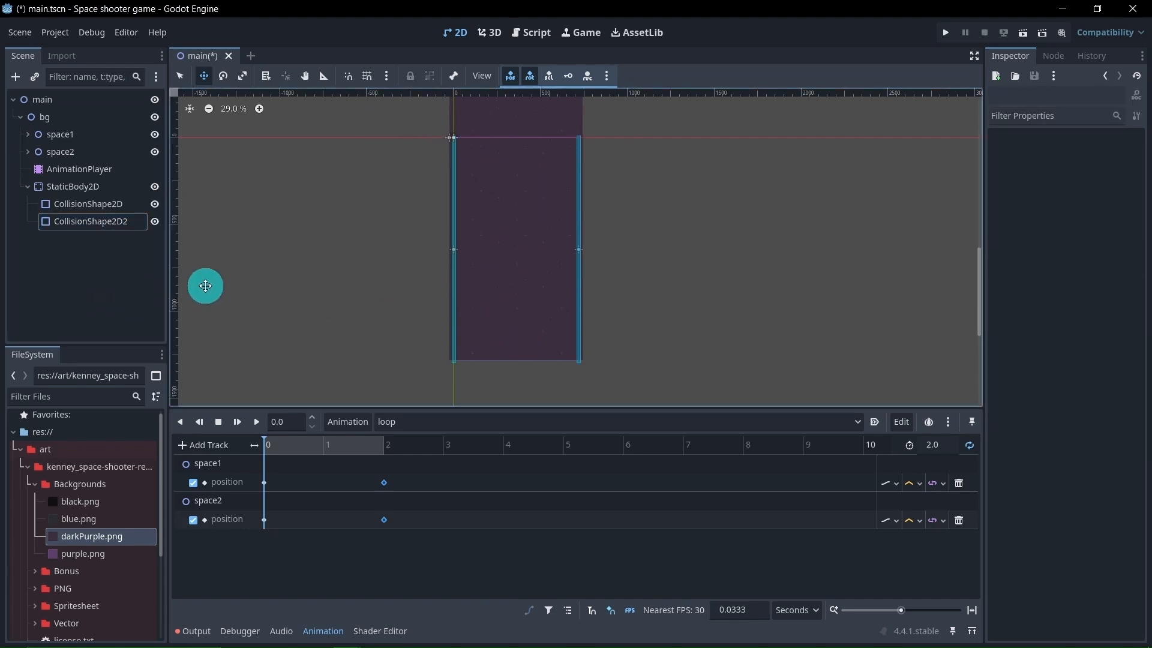
{"action": "left_click", "coordinate": [101, 222]}
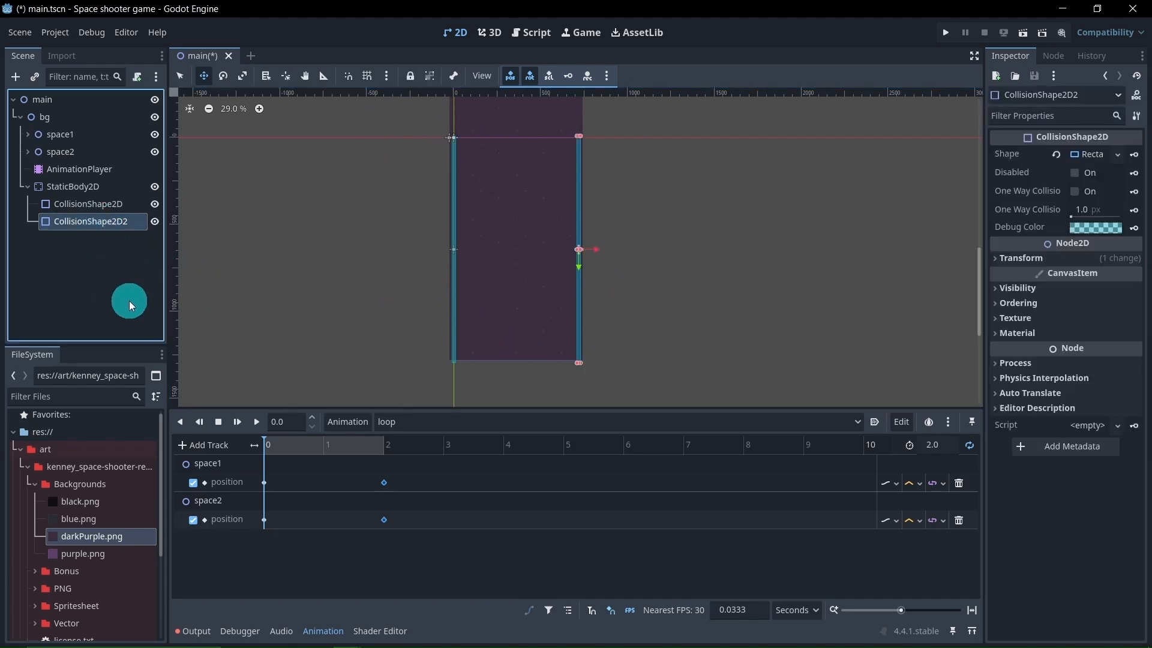
{"action": "key", "text": "ctrl+d"}
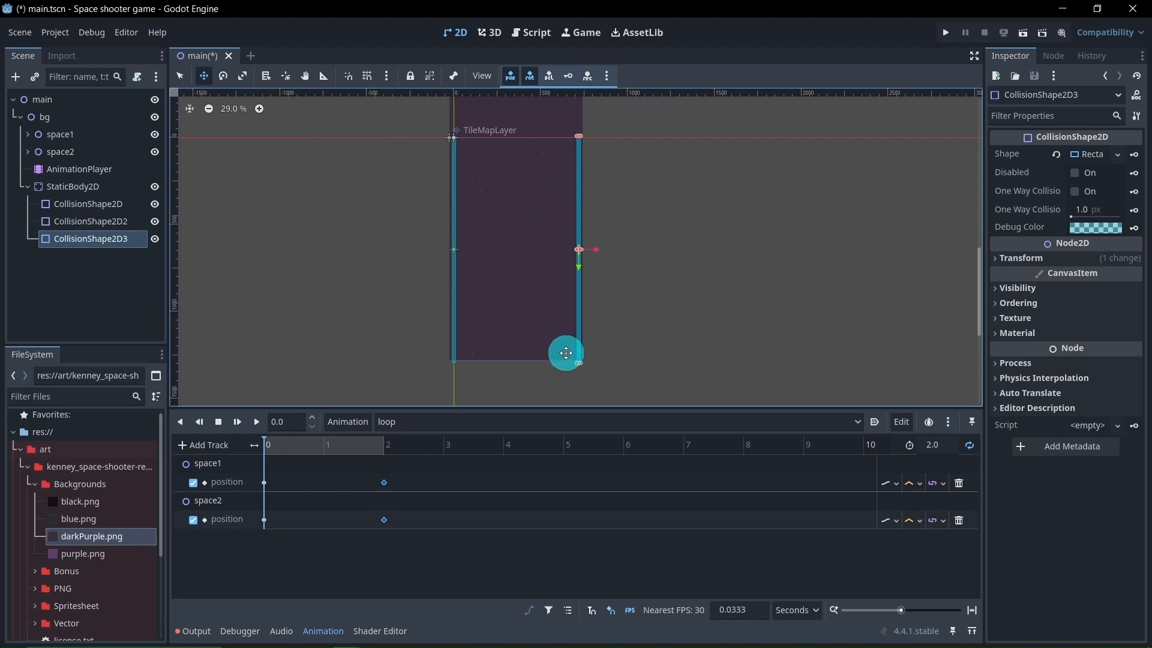
{"action": "left_click", "coordinate": [181, 77]}
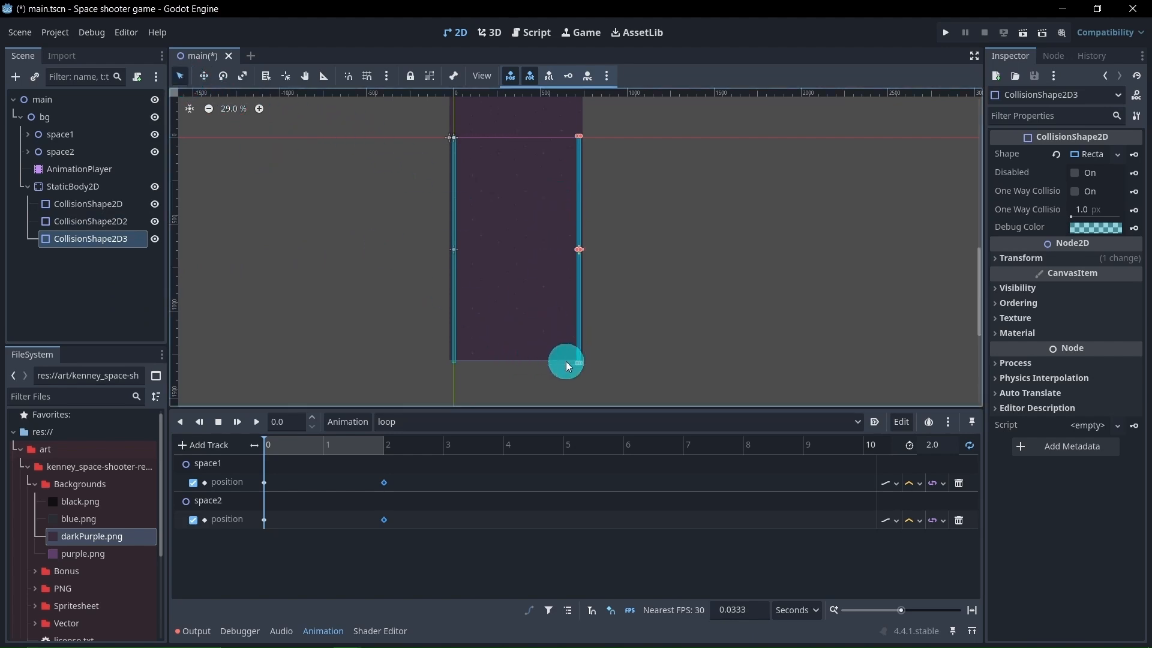
Make CollisionShape2D3's rectangle shape unique and reshape it into a thin horizontal strip across the top between the two side walls
{"action": "left_click_drag", "start_coordinate": [577, 364], "coordinate": [539, 331]}
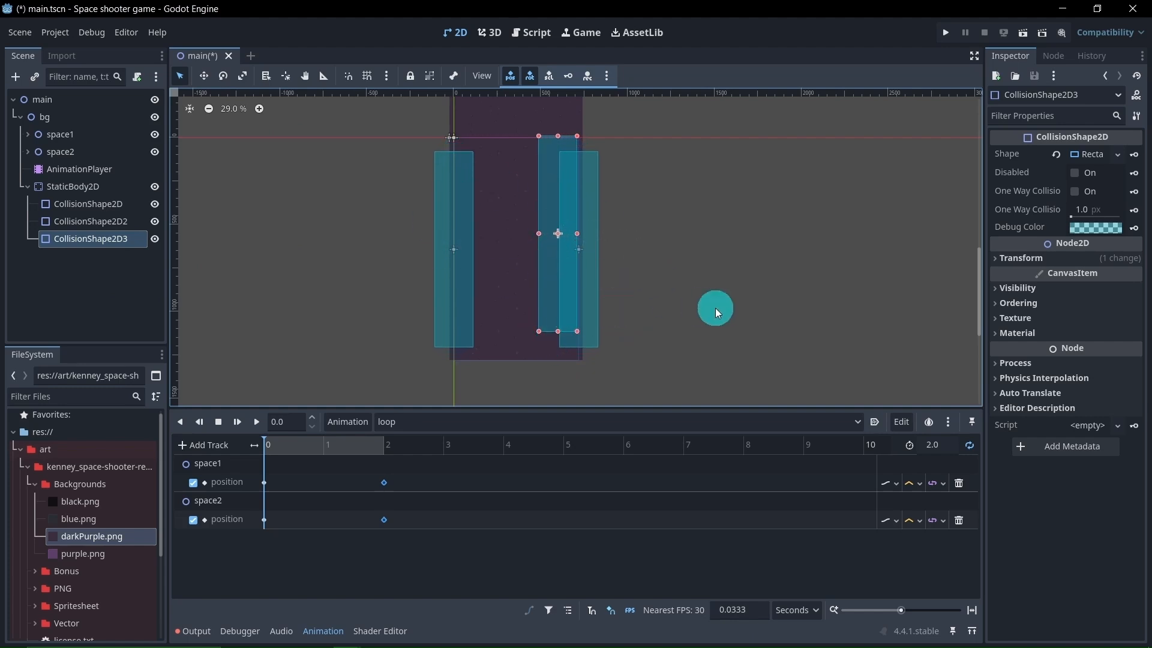
{"action": "key", "text": "ctrl+z"}
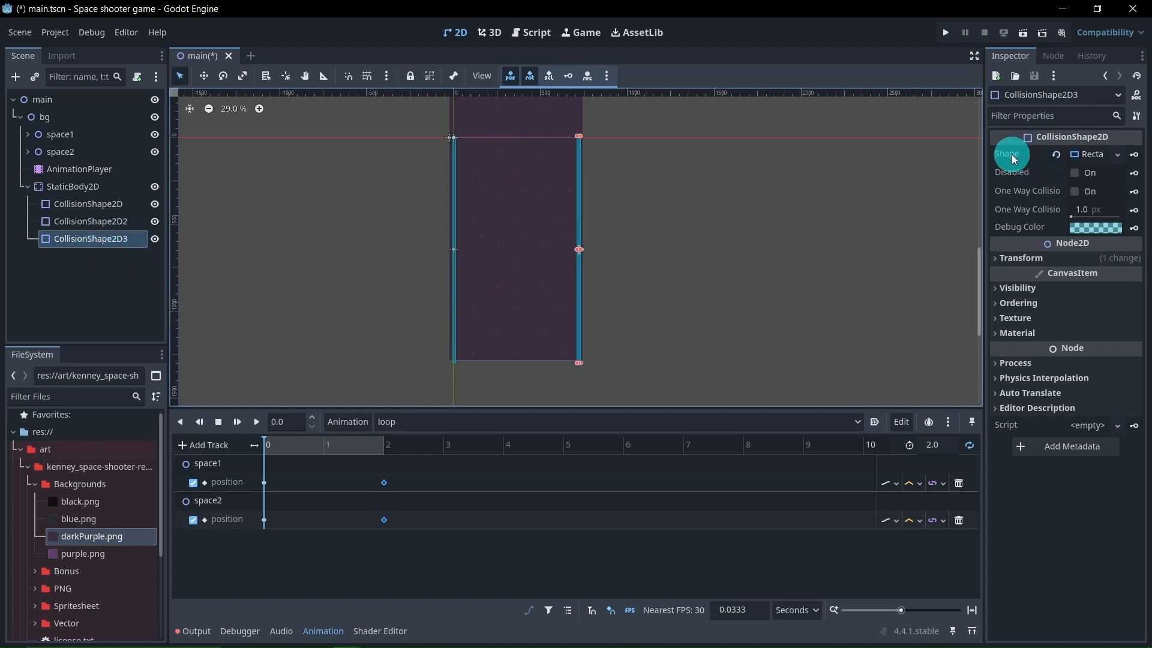
{"action": "left_click", "coordinate": [1088, 154]}
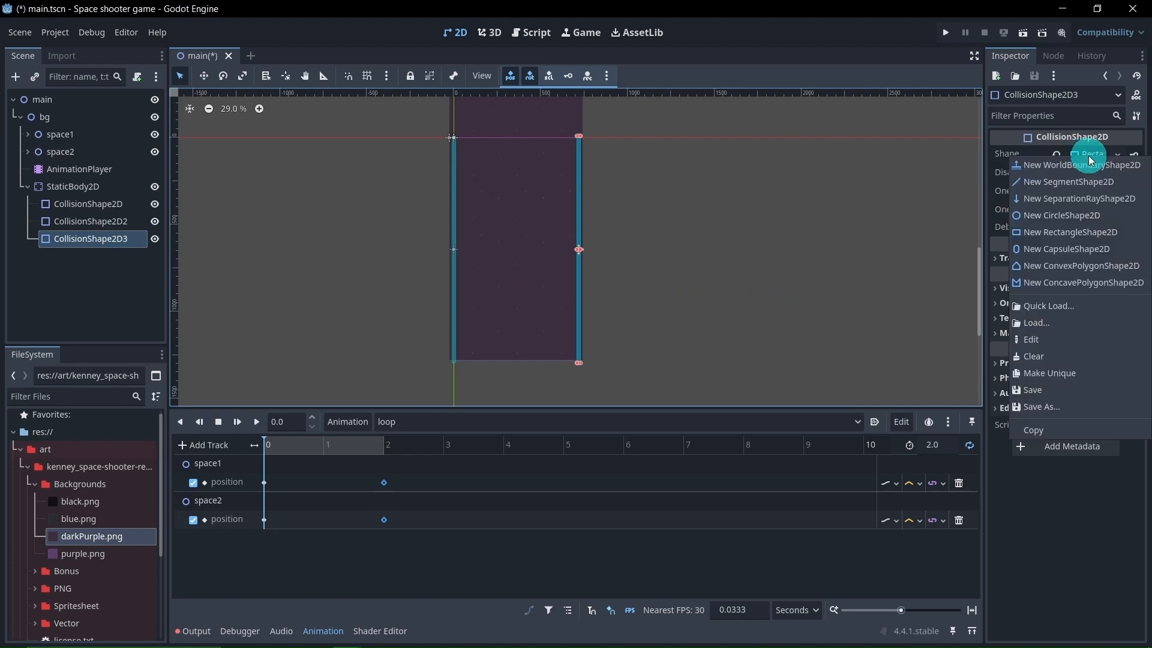
{"action": "left_click", "coordinate": [1068, 380]}
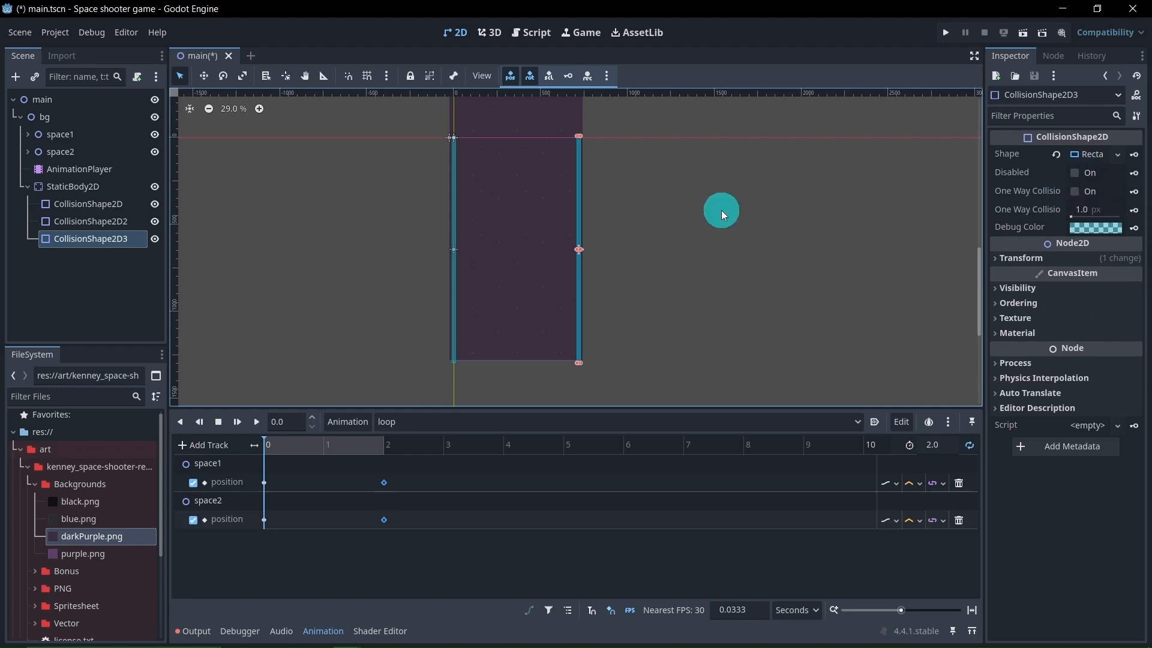
{"action": "left_click_drag", "start_coordinate": [577, 362], "coordinate": [454, 144]}
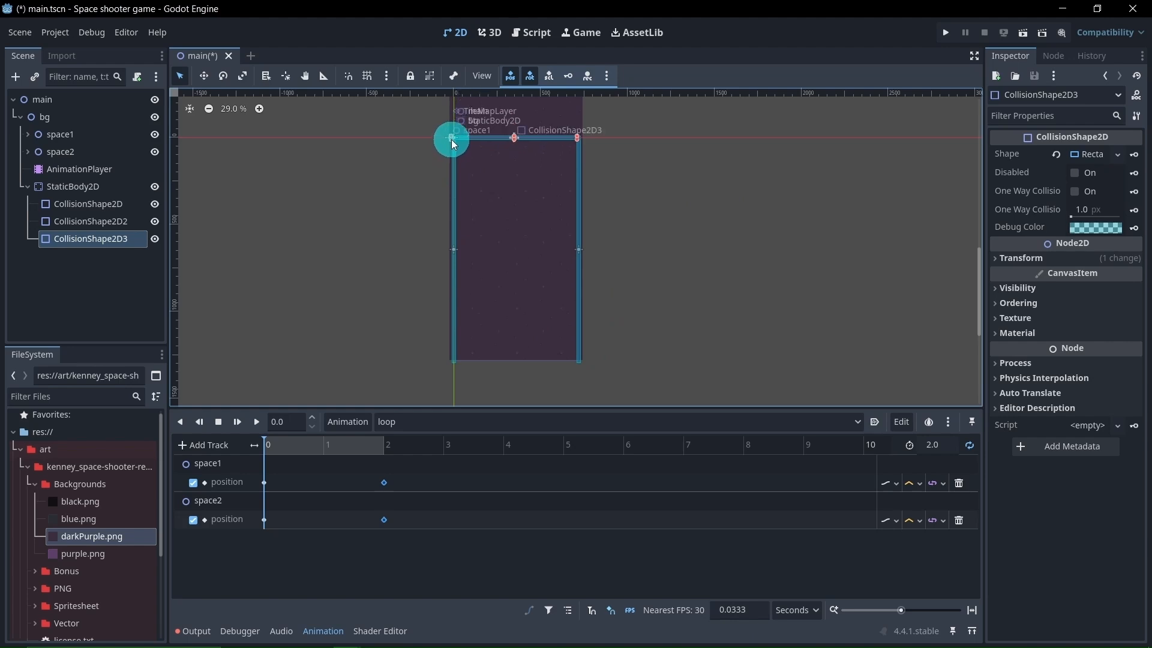
Duplicate the top collision strip and move the copy straight down to the background's bottom edge, closing the rectangular boundary
{"action": "left_click", "coordinate": [142, 287]}
{"action": "left_click", "coordinate": [98, 240]}
{"action": "key", "text": "ctrl+d"}
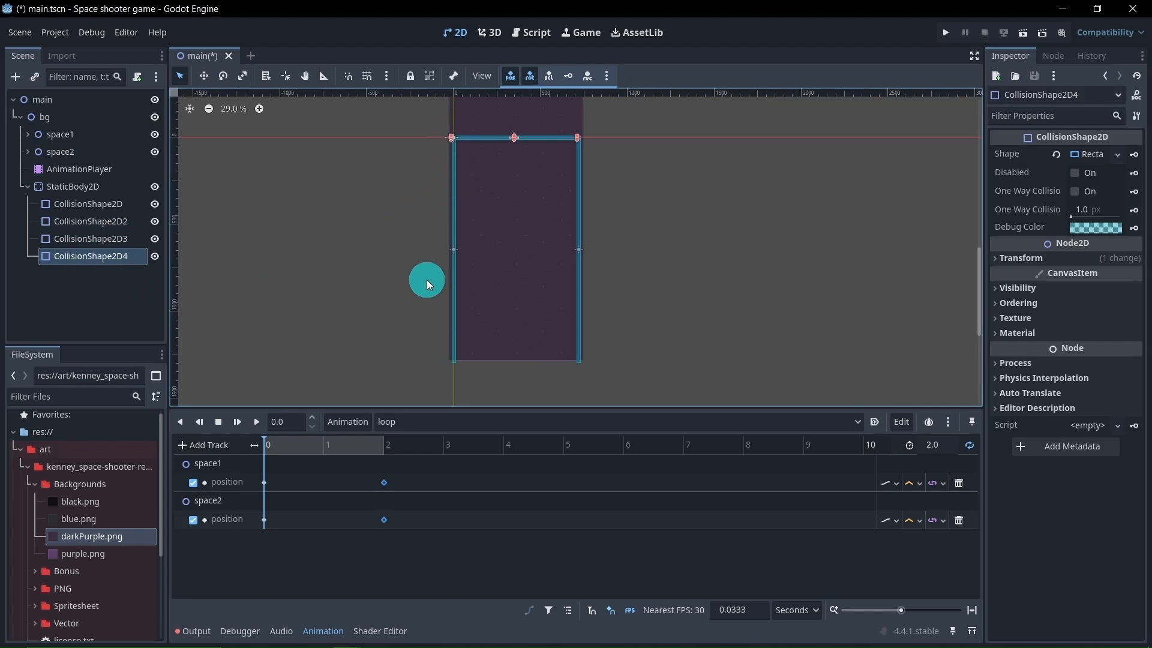
{"action": "left_click", "coordinate": [203, 77]}
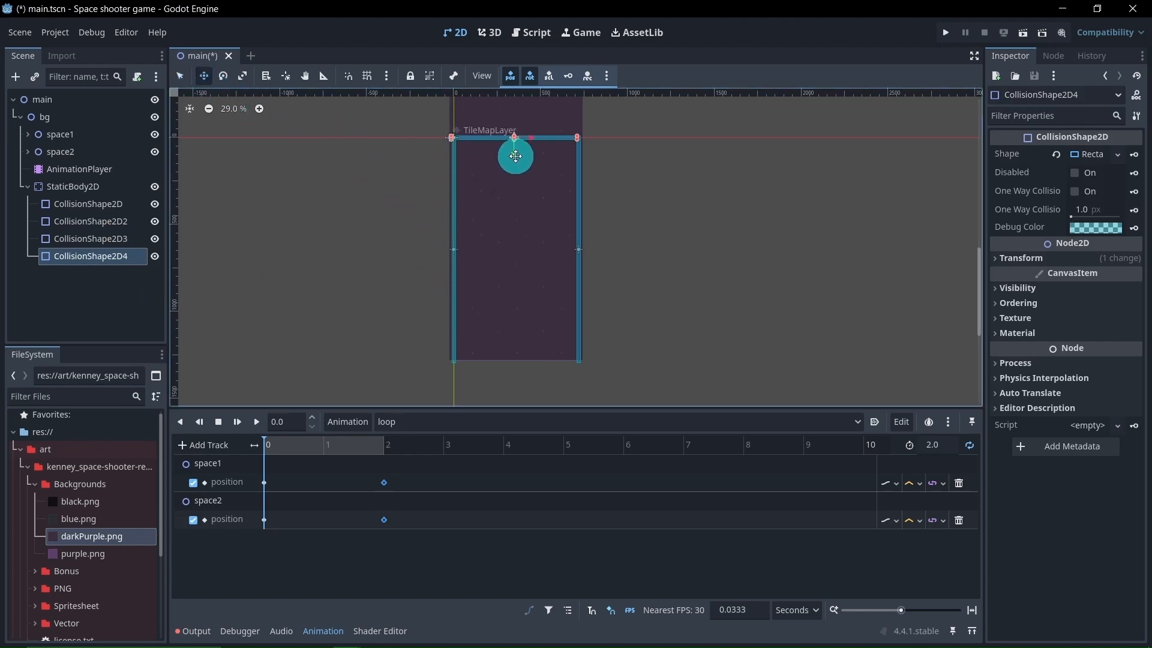
{"action": "left_click_drag", "start_coordinate": [515, 154], "coordinate": [533, 378]}
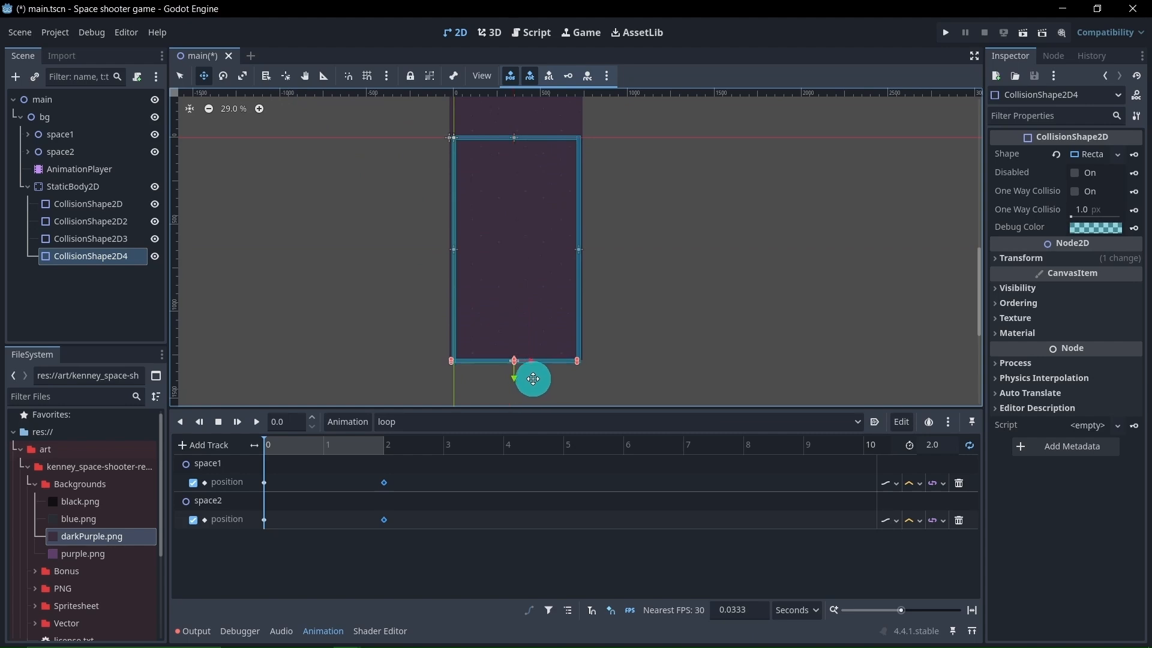
{"action": "scroll", "coordinate": [528, 376], "scroll_direction": "up", "scroll_amount": 5}
{"action": "scroll", "coordinate": [522, 335], "scroll_direction": "up", "scroll_amount": 2}
{"action": "left_click_drag", "start_coordinate": [530, 336], "coordinate": [538, 343]}
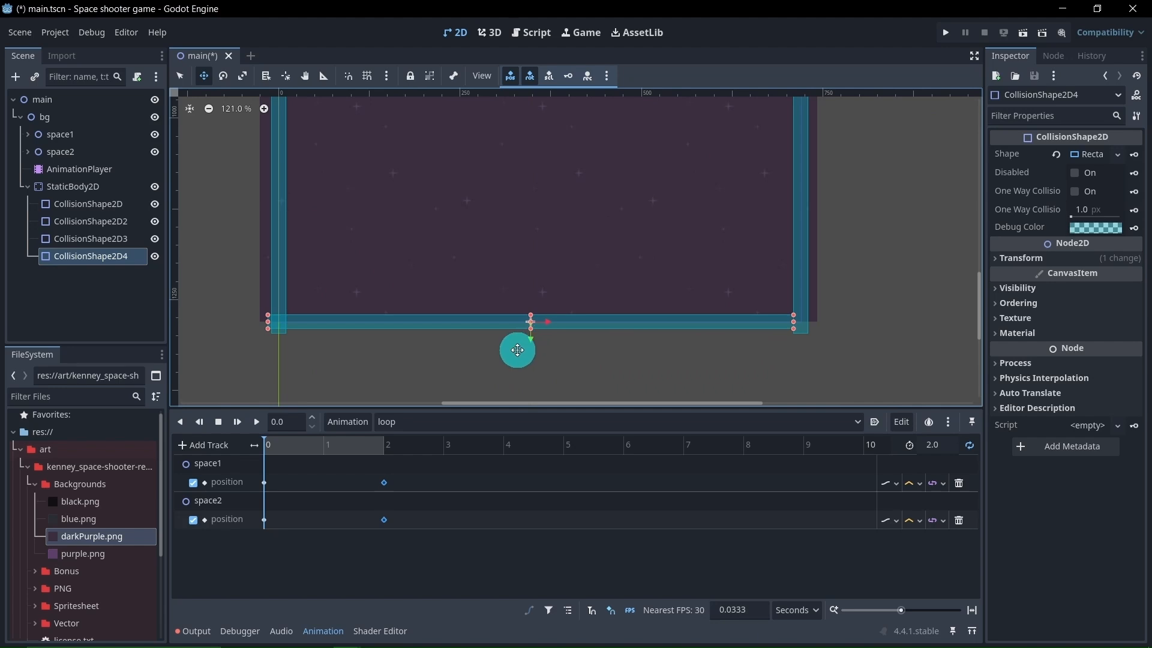
{"action": "scroll", "coordinate": [516, 347], "scroll_direction": "down", "scroll_amount": 5}
{"action": "scroll", "coordinate": [441, 171], "scroll_direction": "down", "scroll_amount": 2}
{"action": "middle_click_drag", "start_coordinate": [441, 171], "coordinate": [484, 267]}
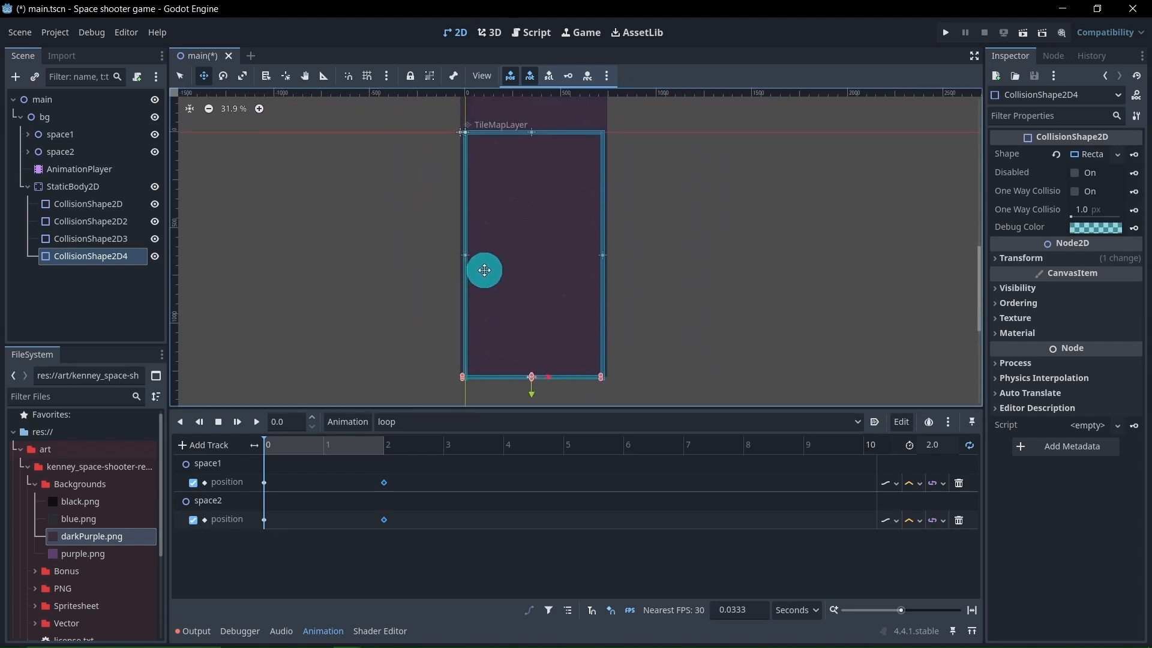
{"action": "scroll", "coordinate": [471, 265], "scroll_direction": "down", "scroll_amount": 2}
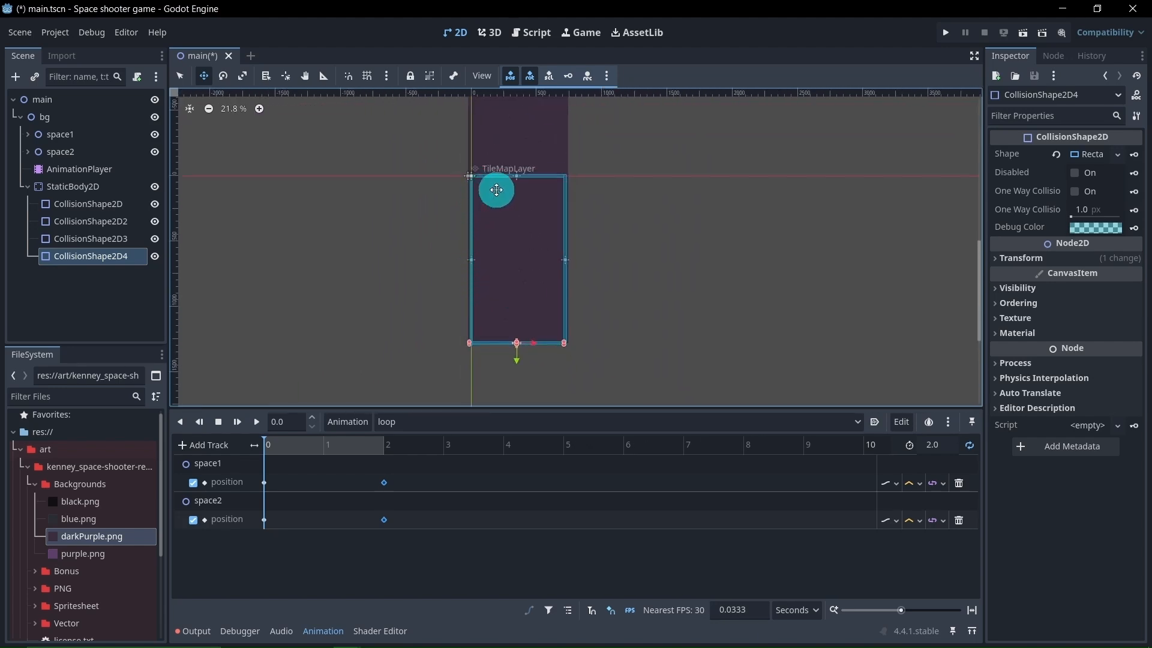
Check the closed collision boundary around the background, deselect the bottom collision strip and save the main scene
{"action": "scroll", "coordinate": [497, 318], "scroll_direction": "up", "scroll_amount": 2}
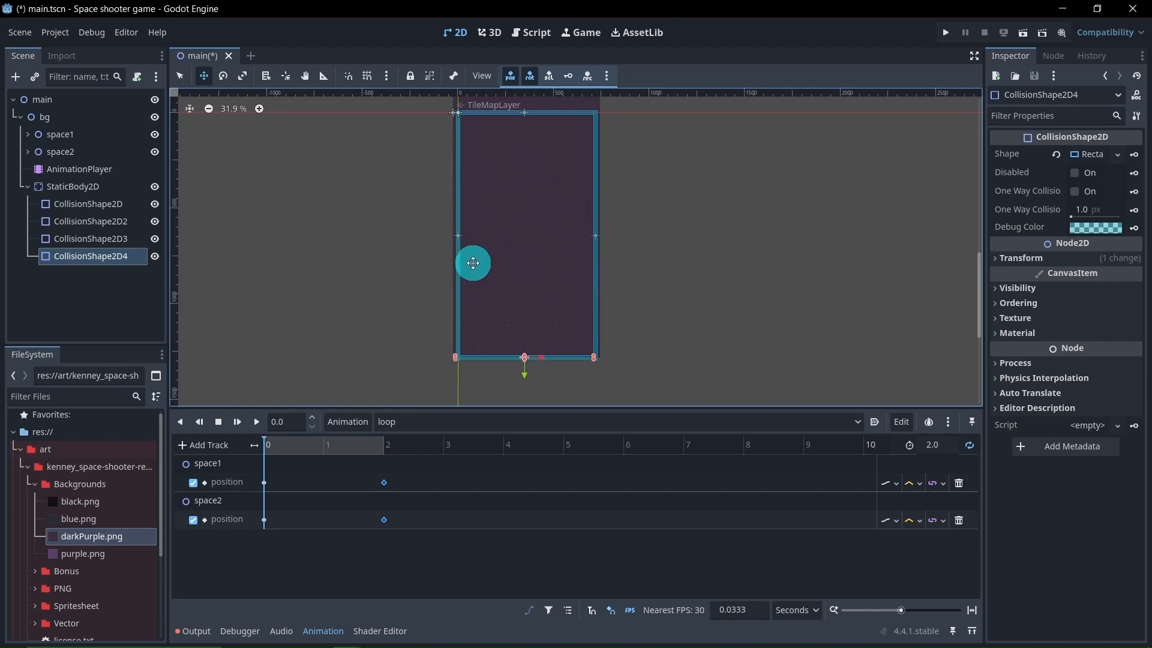
{"action": "scroll", "coordinate": [472, 262], "scroll_direction": "down", "scroll_amount": 1}
{"action": "left_click", "coordinate": [116, 330]}
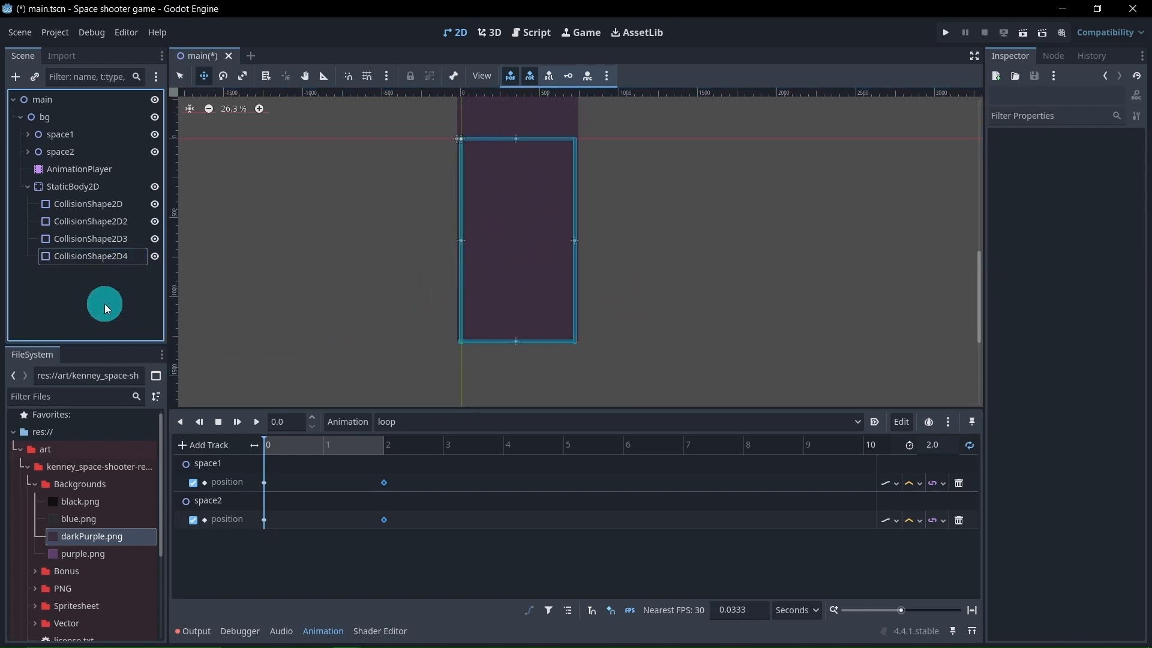
{"action": "key", "text": "ctrl+s"}
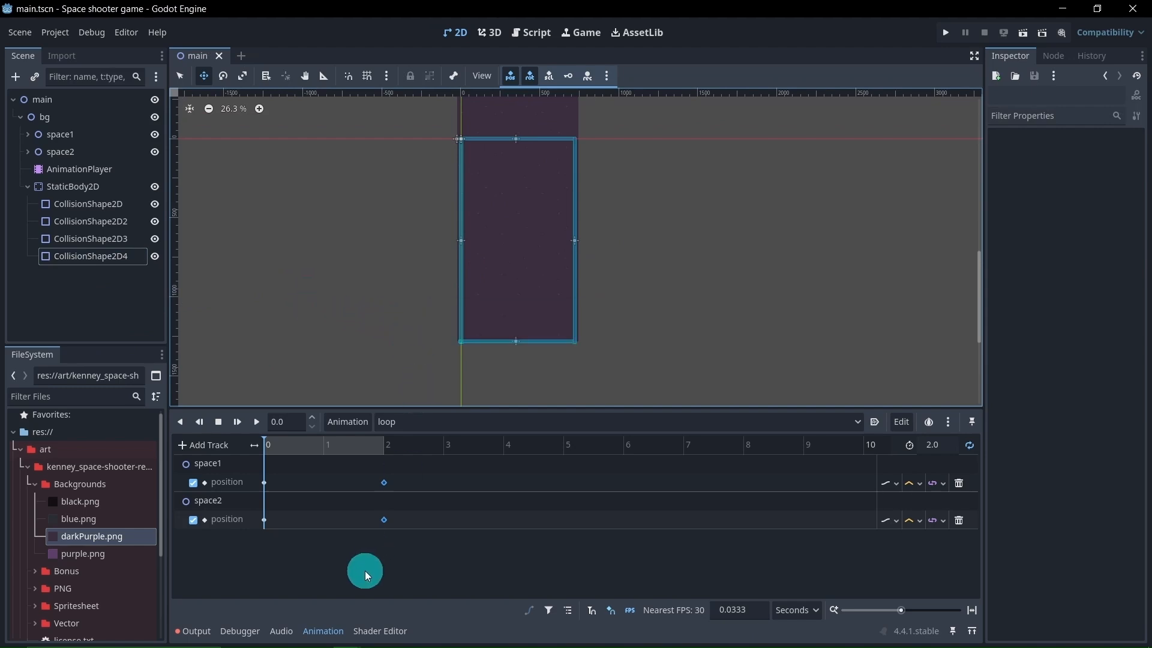
Hide the animation editor and collapse the art folder tree and the StaticBody2D node's children
{"action": "left_click", "coordinate": [324, 630]}
{"action": "middle_click_drag", "start_coordinate": [350, 384], "coordinate": [367, 441]}
{"action": "scroll", "coordinate": [361, 462], "scroll_direction": "down", "scroll_amount": 3}
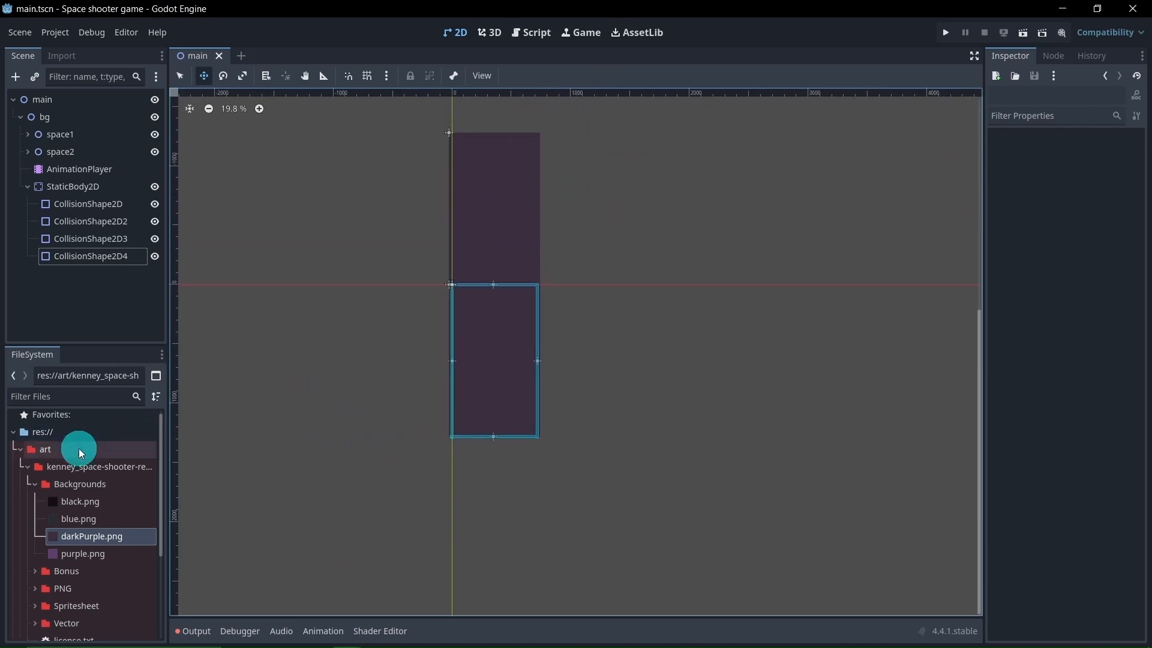
{"action": "left_click", "coordinate": [33, 484]}
{"action": "left_click", "coordinate": [27, 466]}
{"action": "left_click", "coordinate": [20, 455]}
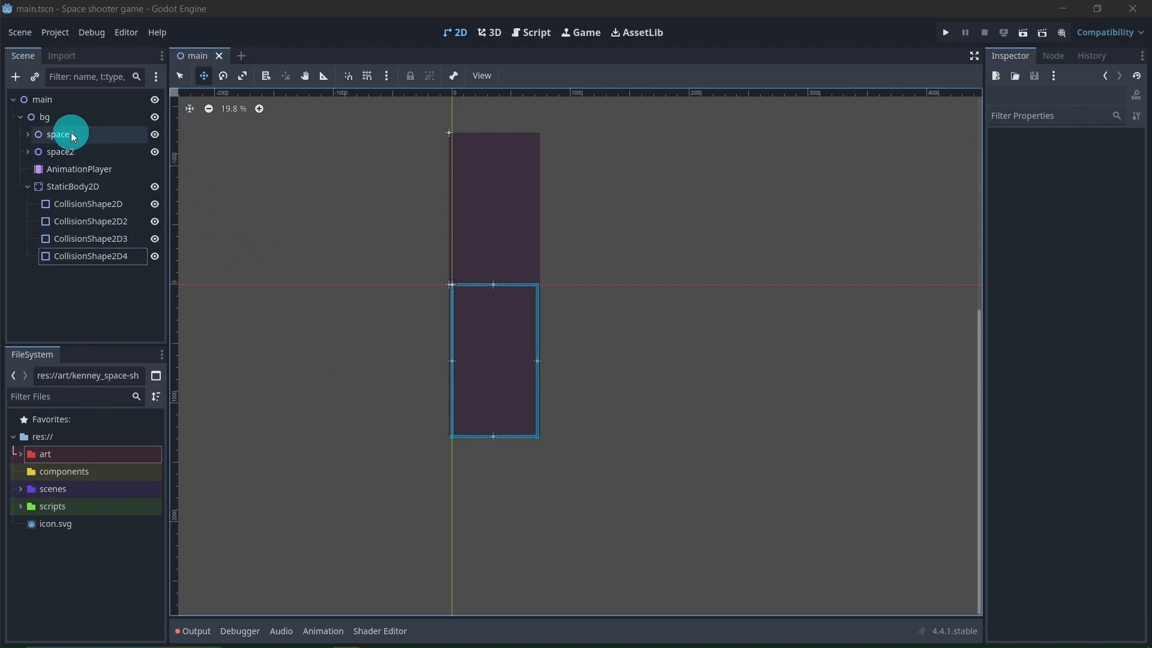
{"action": "left_click", "coordinate": [28, 187]}
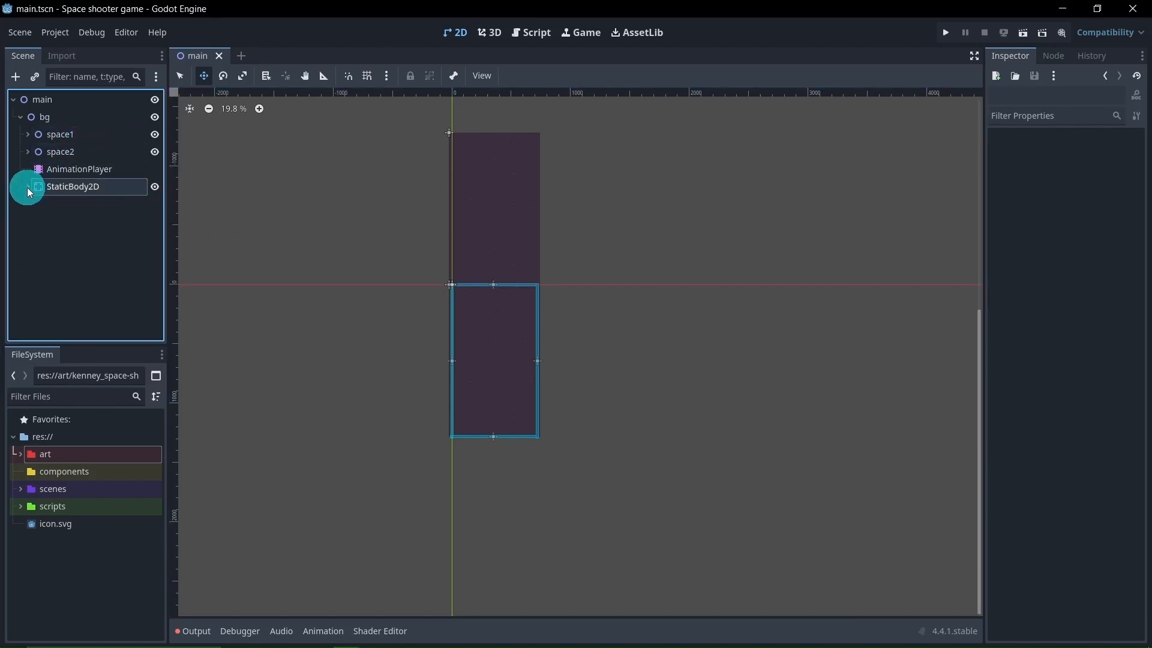
Attach a new GDScript named bg.gd to the bg node, stored in res://scripts
{"action": "left_click", "coordinate": [48, 119]}
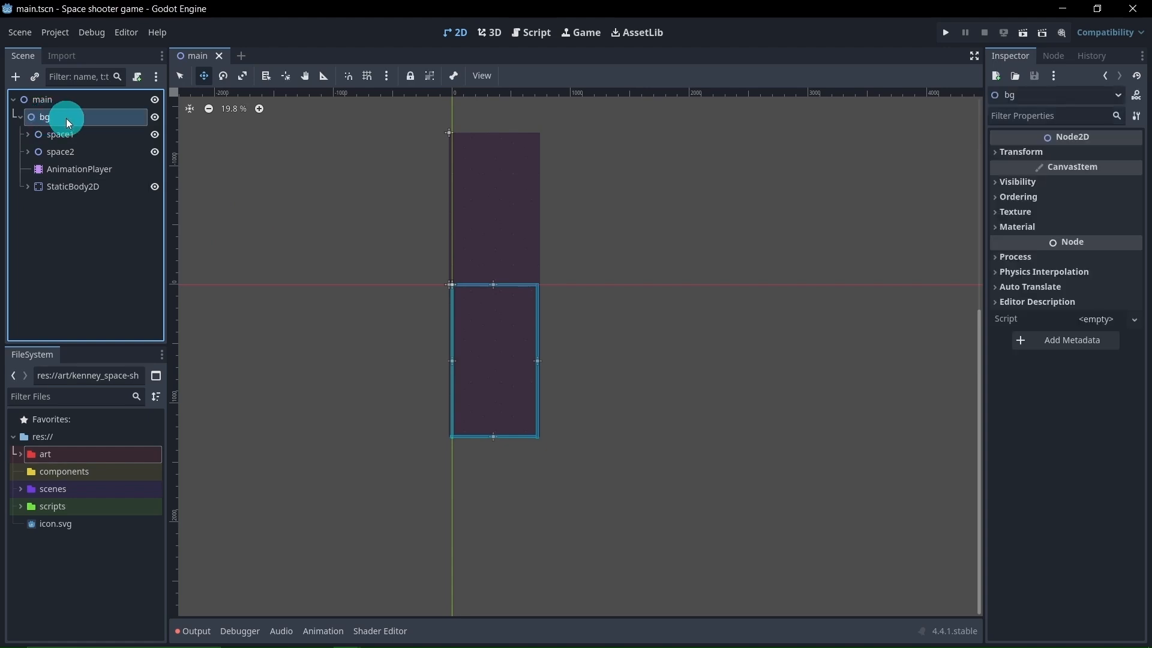
{"action": "left_click", "coordinate": [137, 78]}
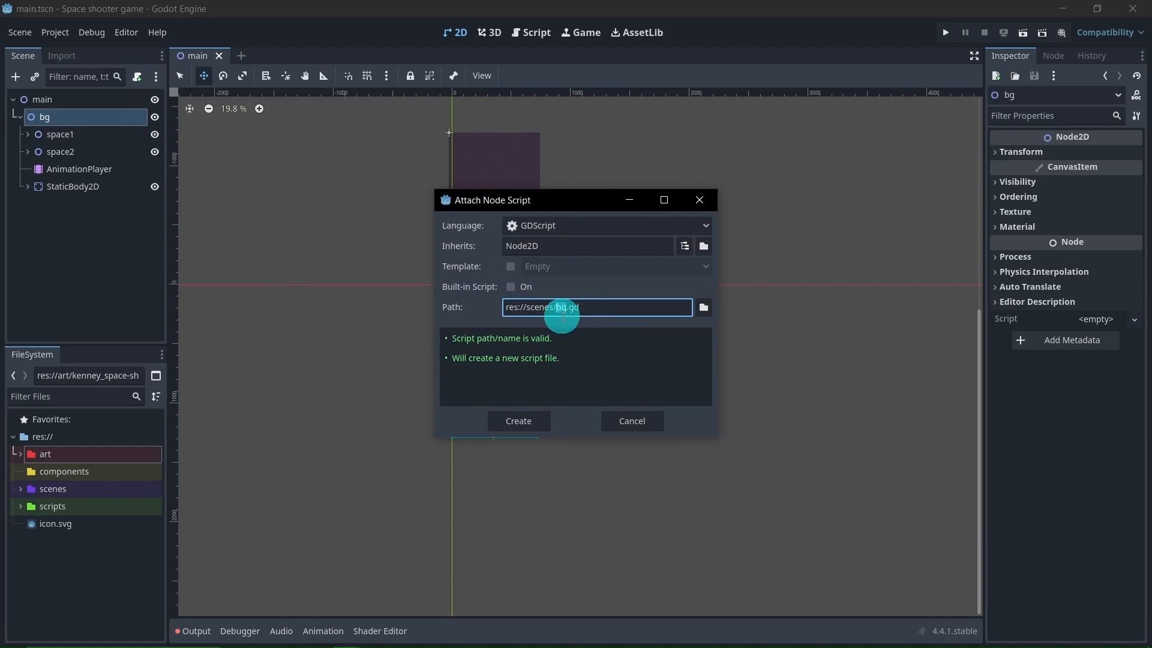
{"action": "left_click", "coordinate": [702, 314]}
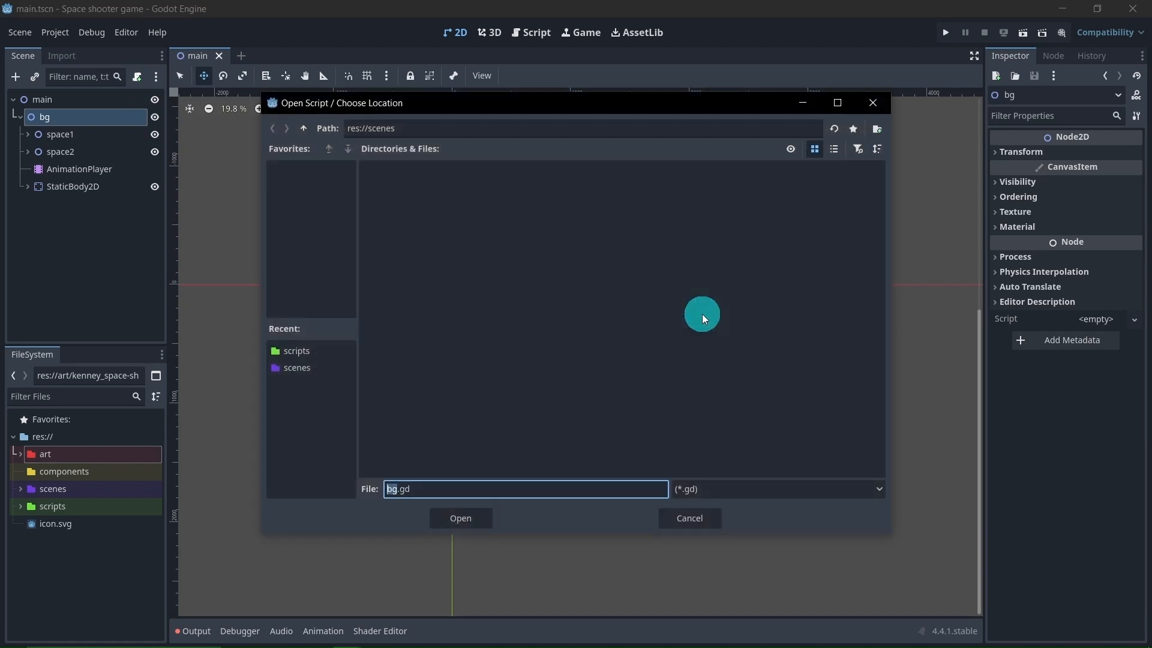
{"action": "left_click", "coordinate": [310, 135]}
{"action": "double_click", "coordinate": [578, 204]}
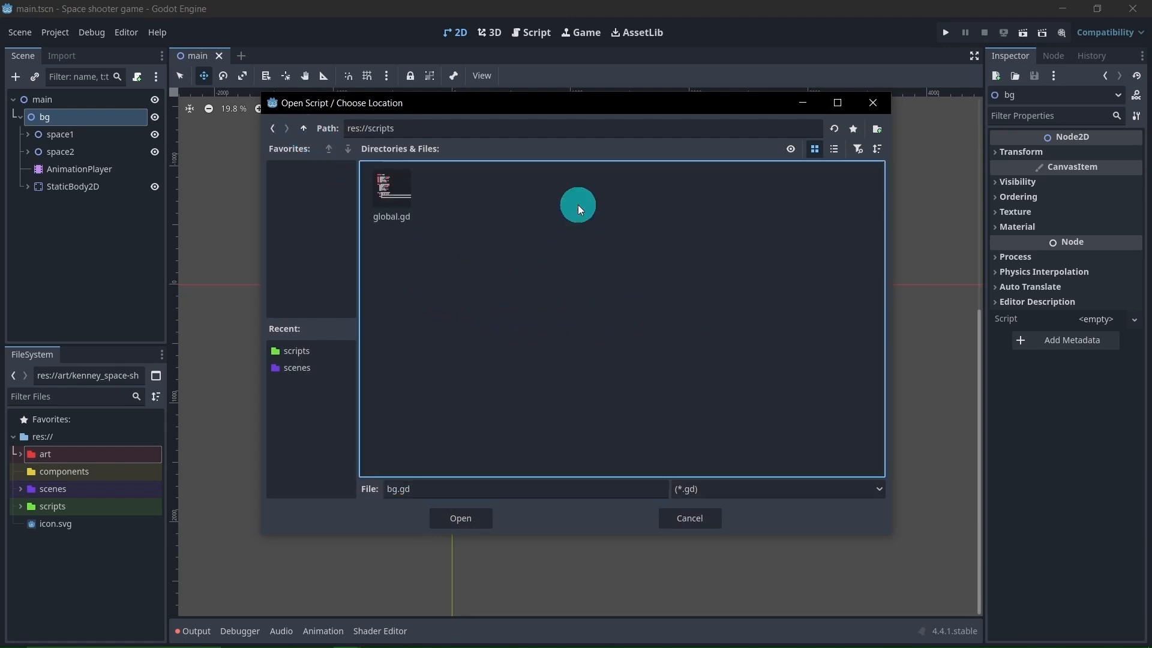
{"action": "left_click", "coordinate": [457, 519]}
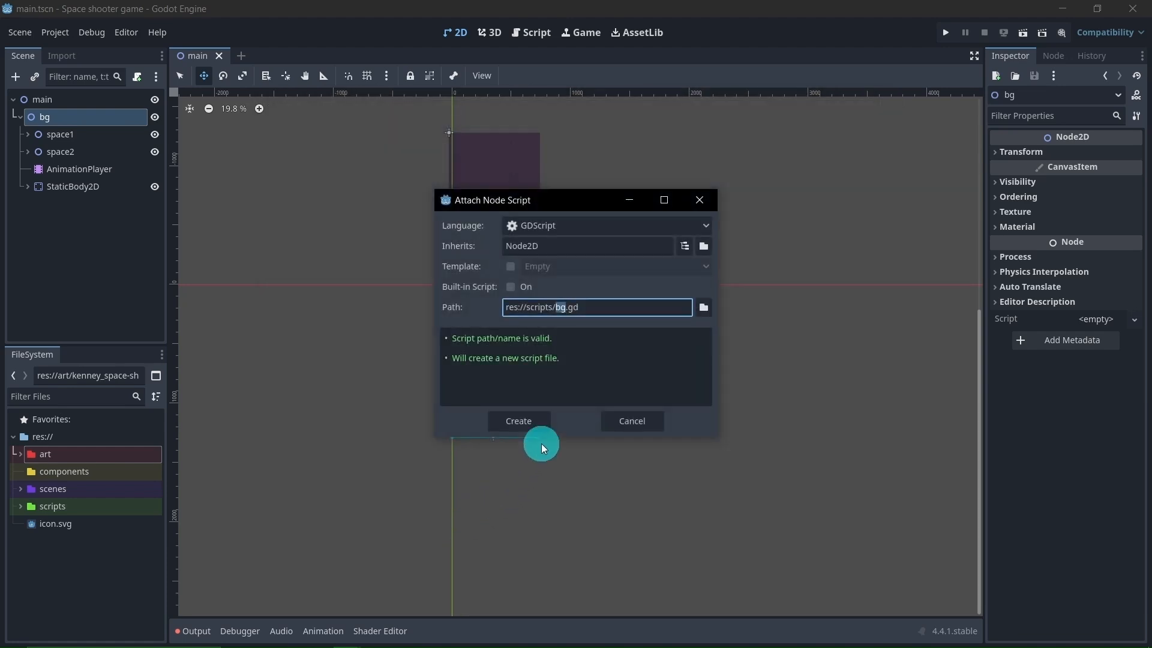
{"action": "left_click", "coordinate": [535, 424]}
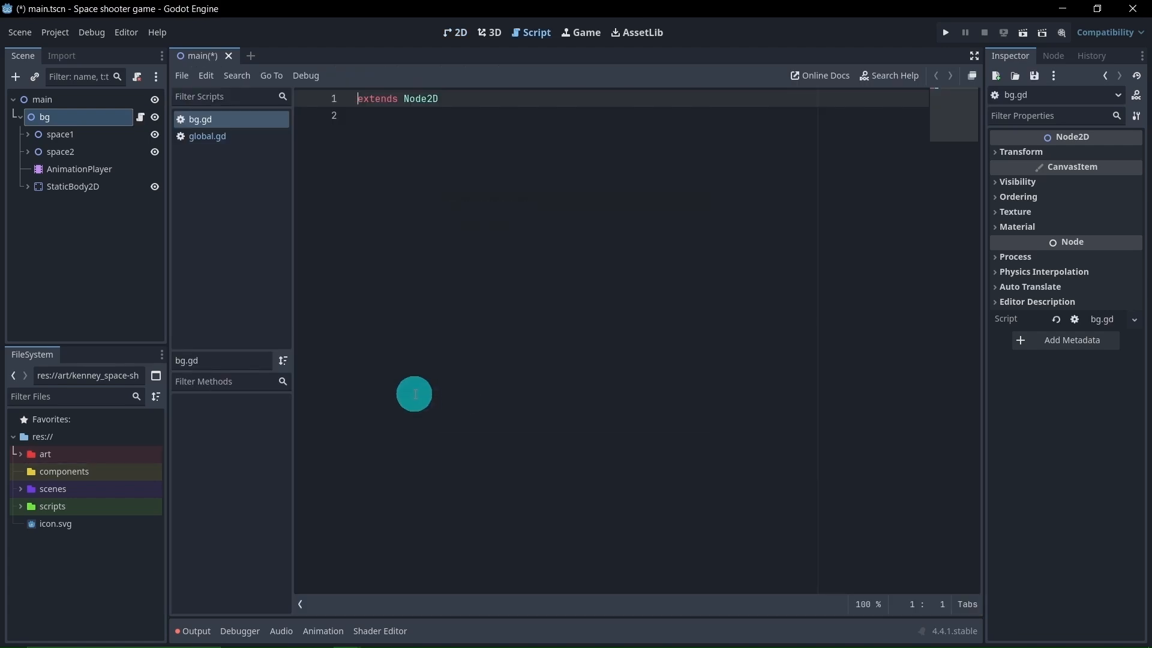
Add a _ready() function below the extends Node2D line in bg.gd and start its indented body
{"action": "left_click", "coordinate": [485, 243]}
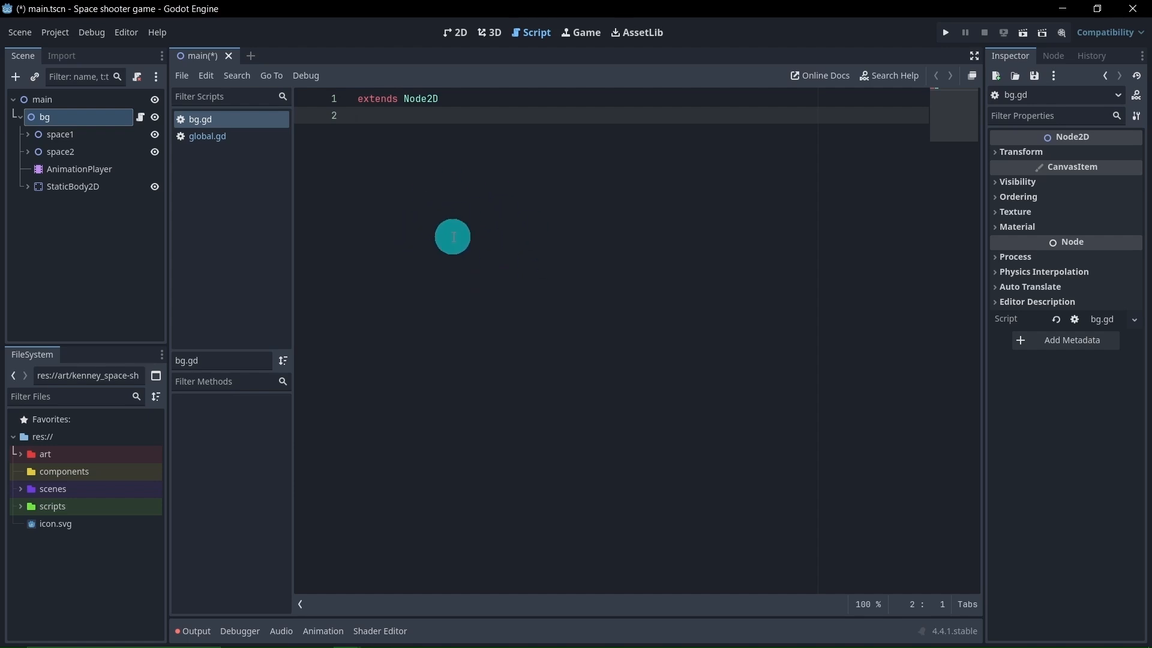
{"action": "key", "text": "Return"}
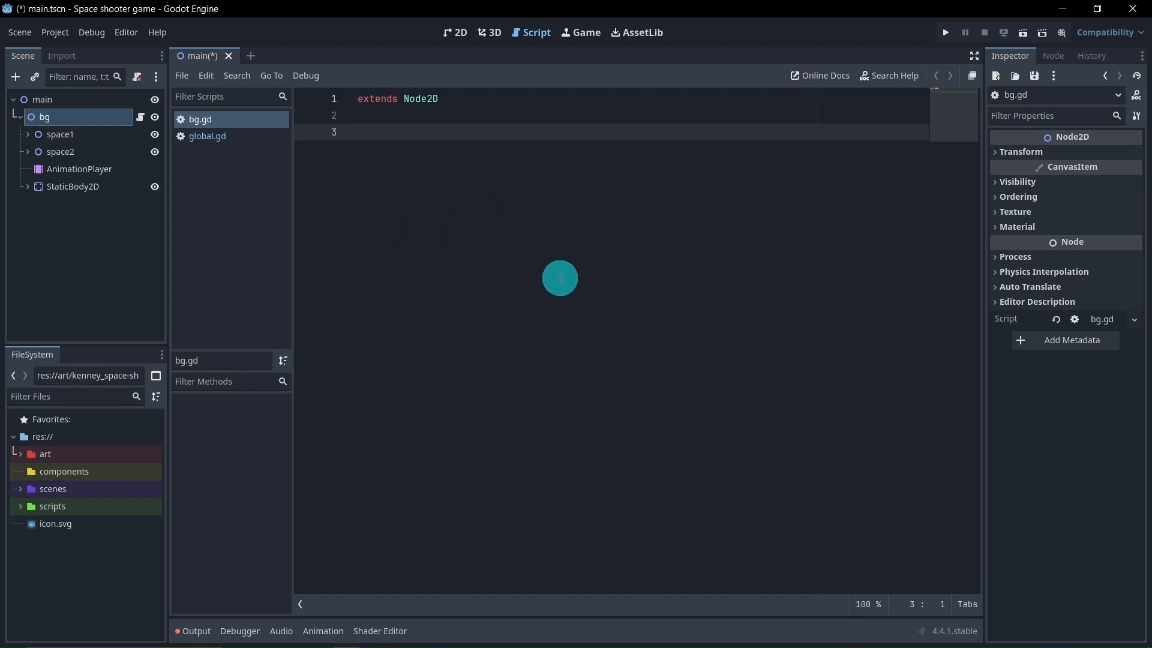
{"action": "type", "text": "func _re"}
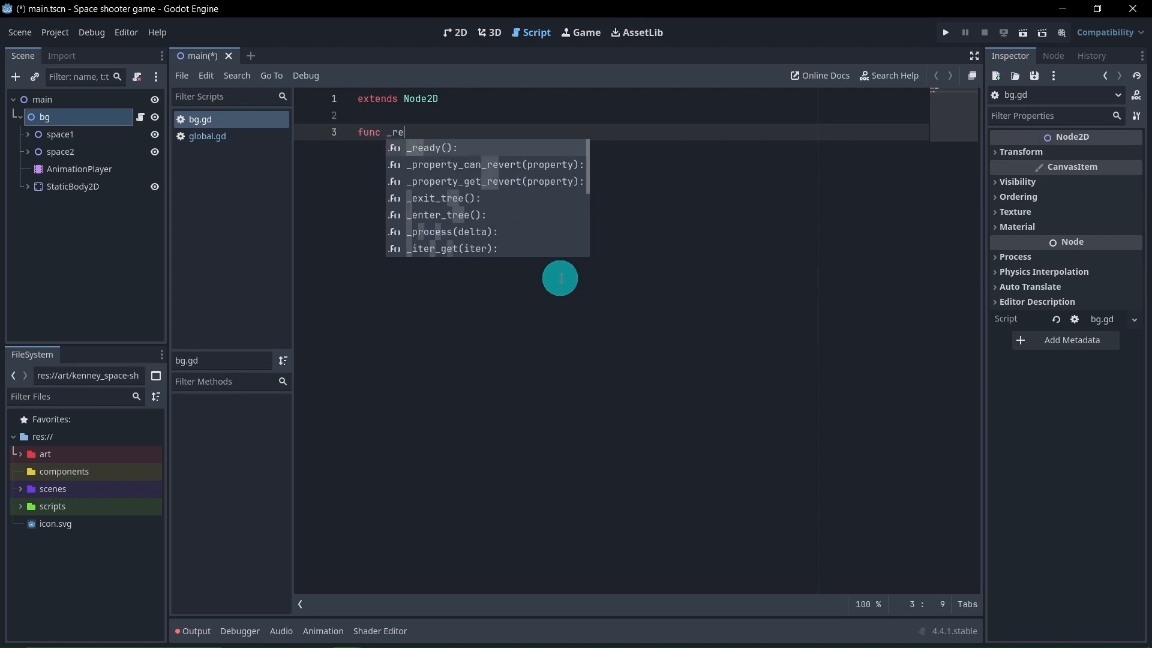
{"action": "key", "text": "Return"}
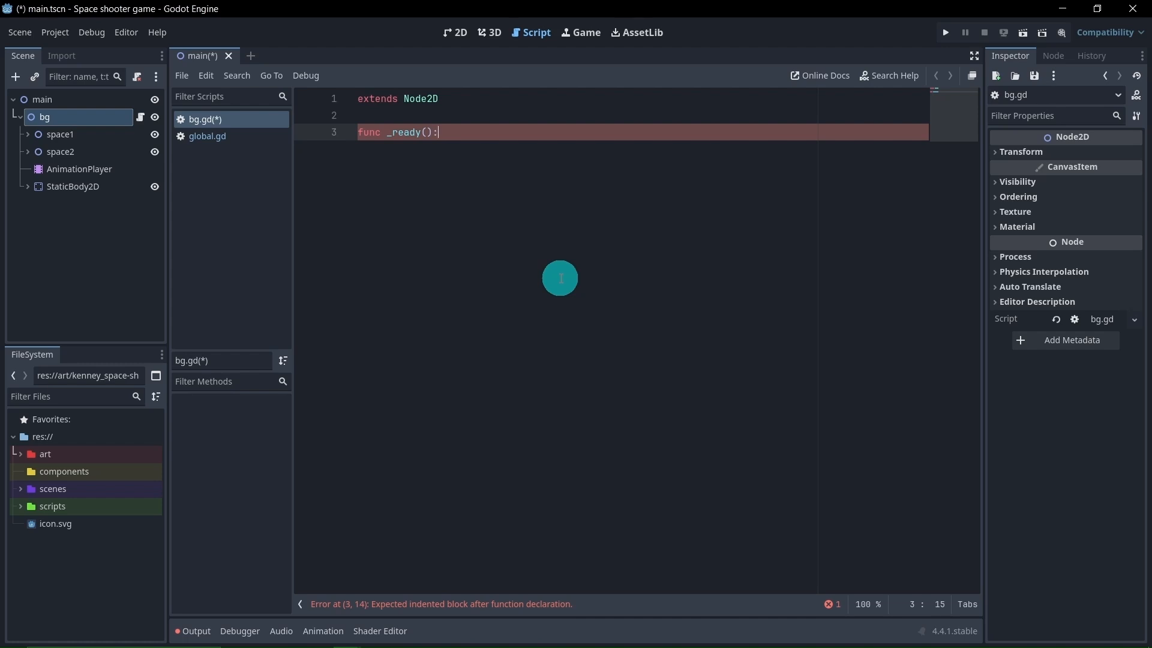
{"action": "key", "text": "Return"}
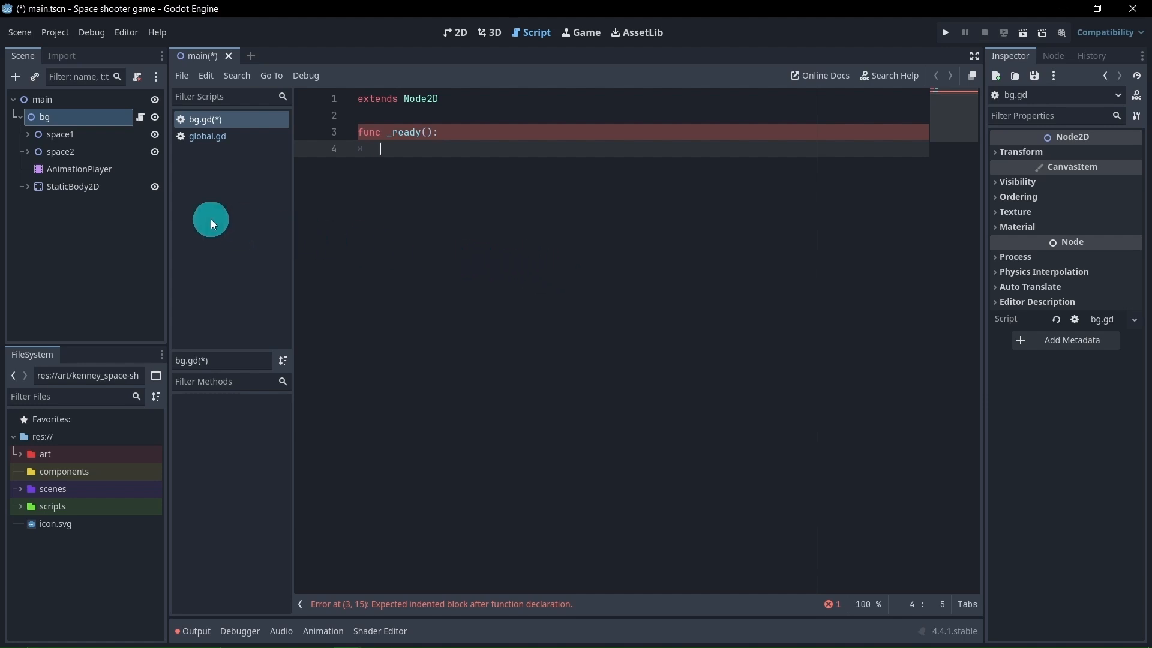
Make _ready() call $AnimationPlayer.play("loop"), return to the 2D view and save the scene
{"action": "left_click_drag", "start_coordinate": [110, 165], "coordinate": [395, 150]}
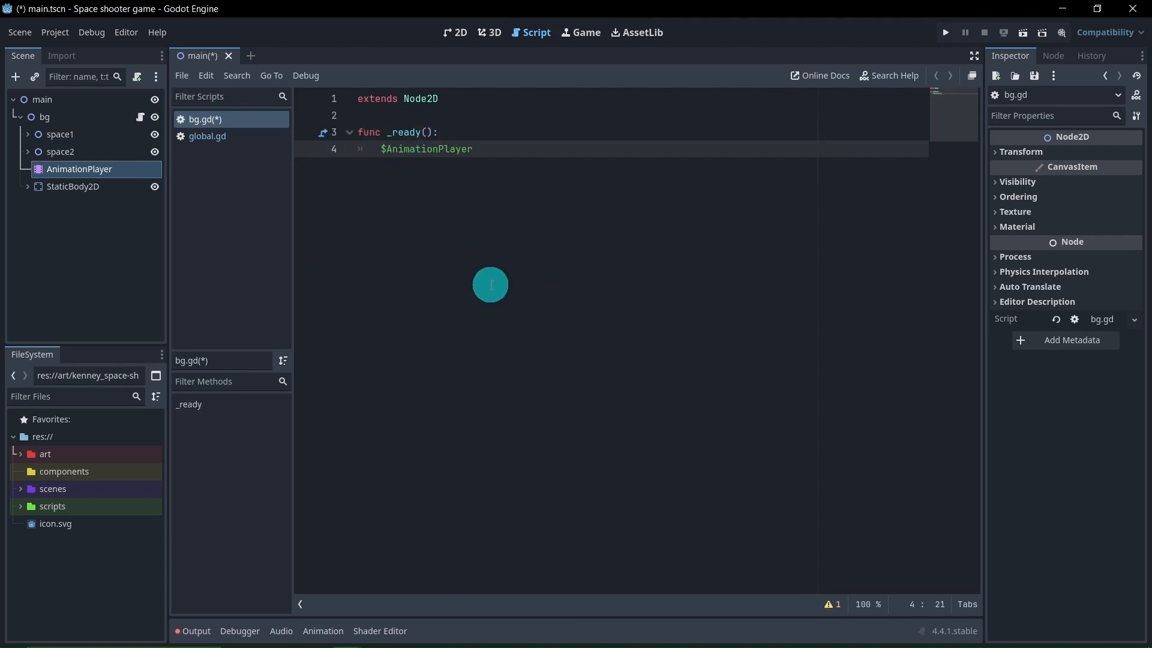
{"action": "type", "text": ".play"}
{"action": "key", "text": "Return"}
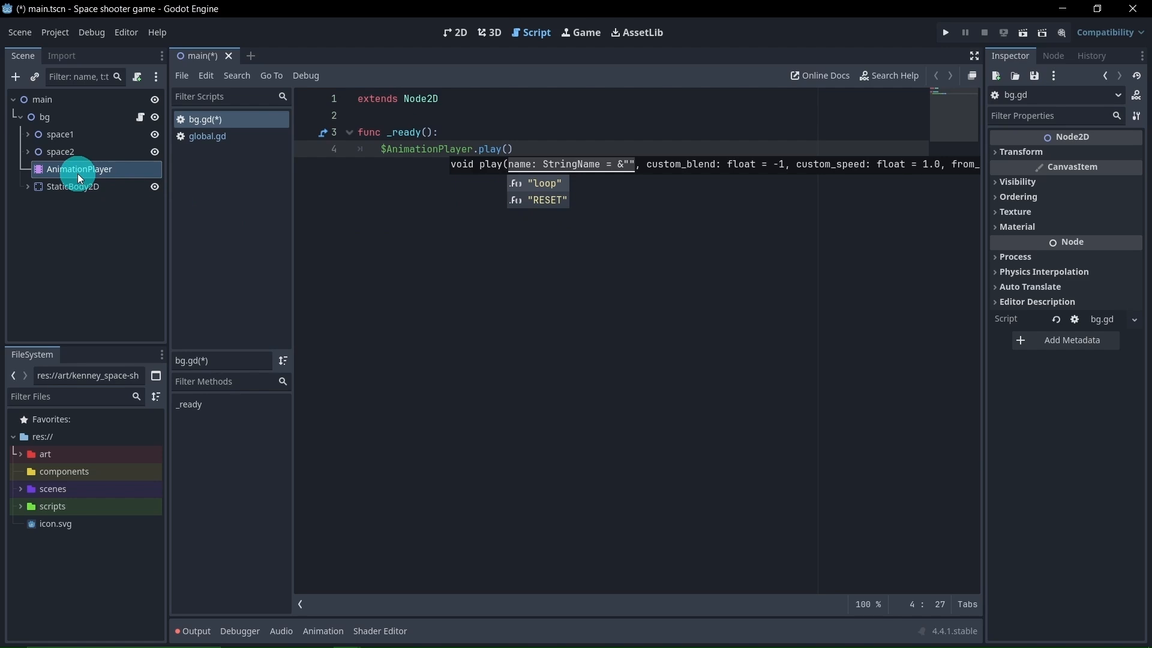
{"action": "left_click", "coordinate": [563, 185]}
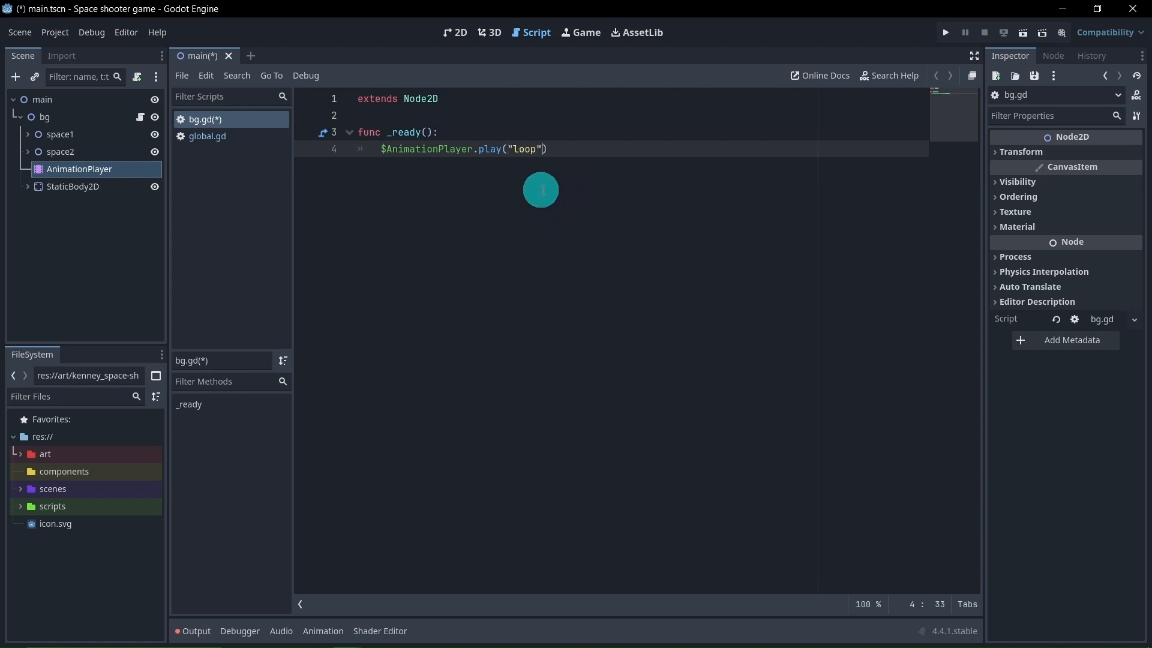
{"action": "left_click", "coordinate": [569, 153]}
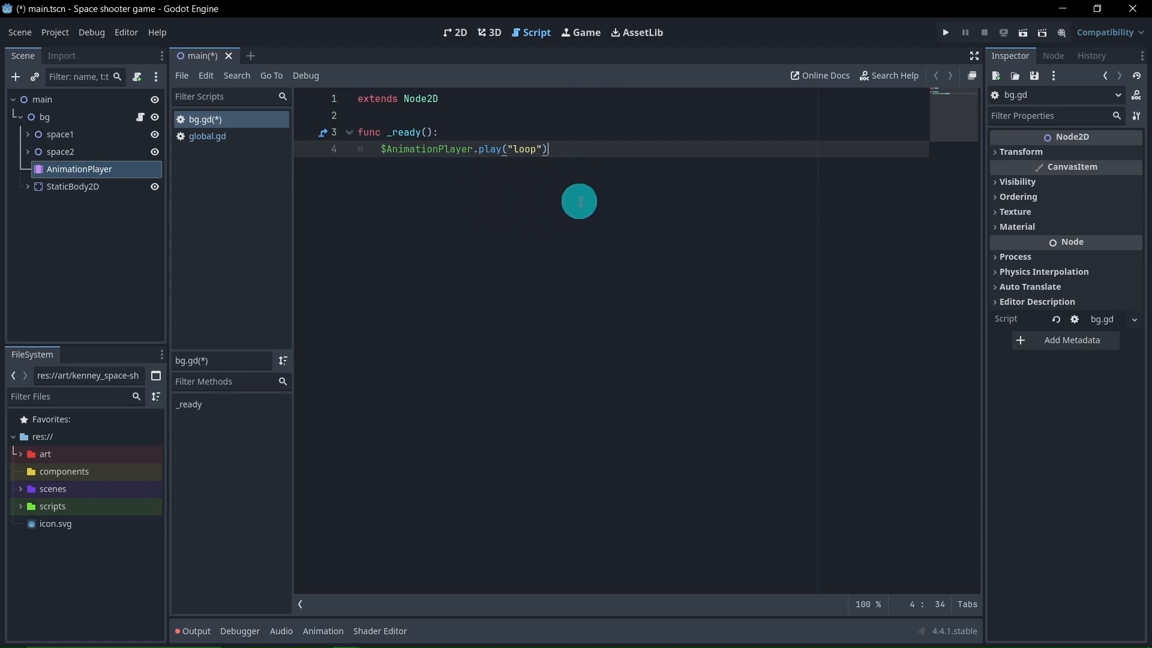
{"action": "left_click", "coordinate": [456, 33]}
{"action": "key", "text": "ctrl+s"}
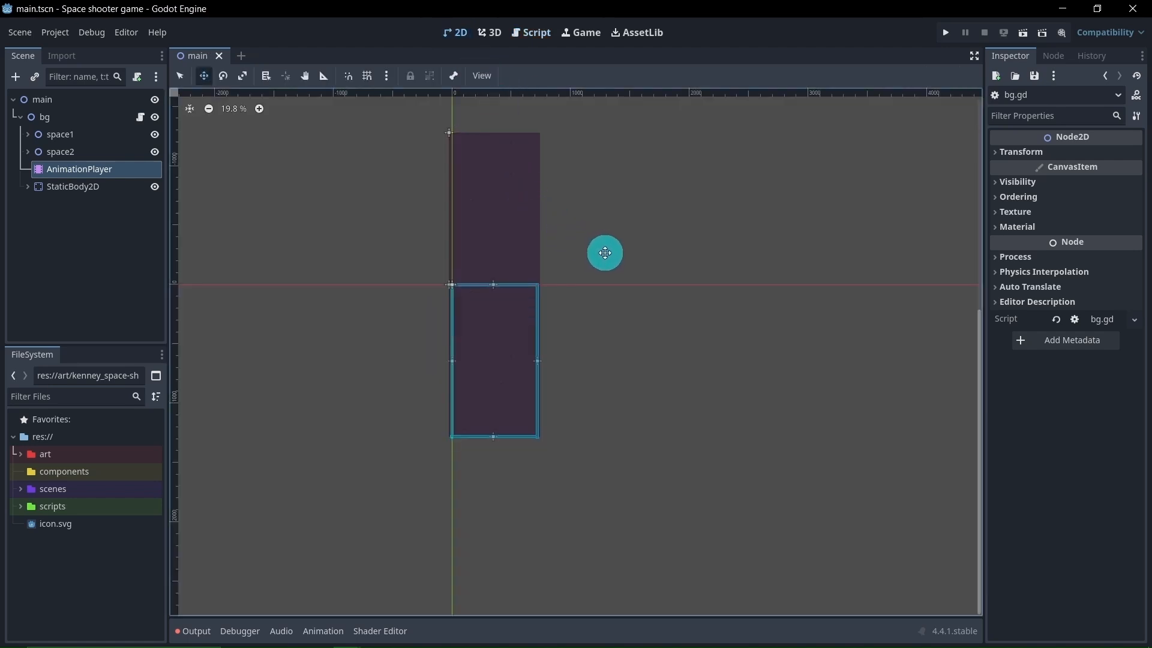
Run the current scene to check the scrolling background animation, and stop it
{"action": "middle_click_drag", "start_coordinate": [601, 252], "coordinate": [694, 262]}
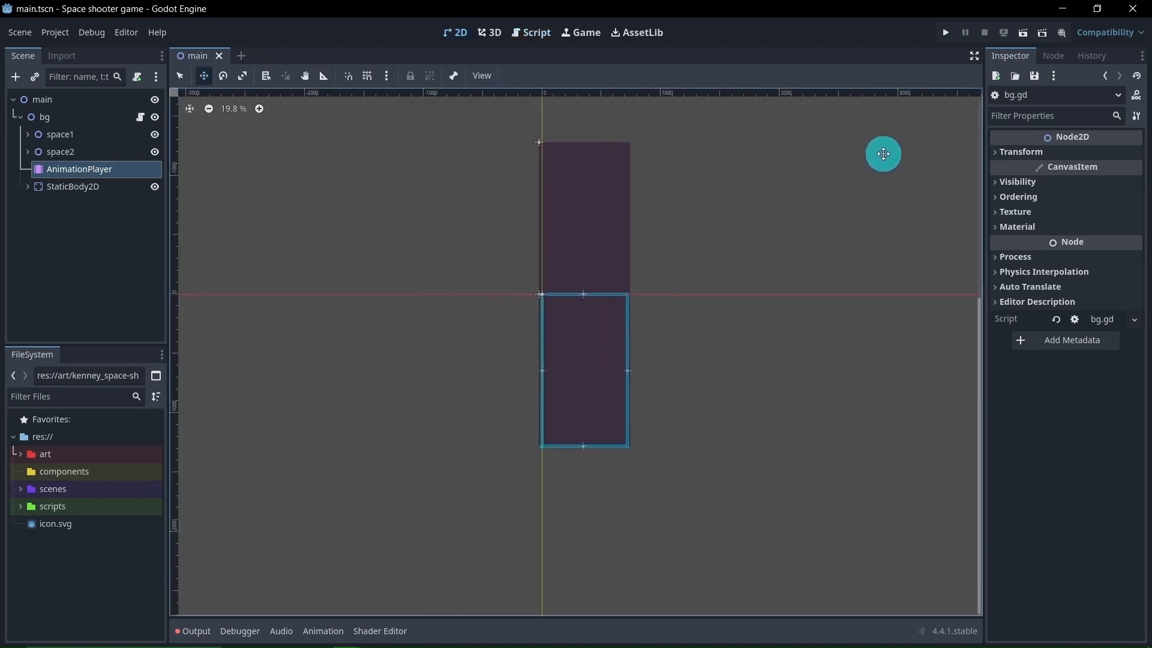
{"action": "left_click", "coordinate": [1023, 33]}
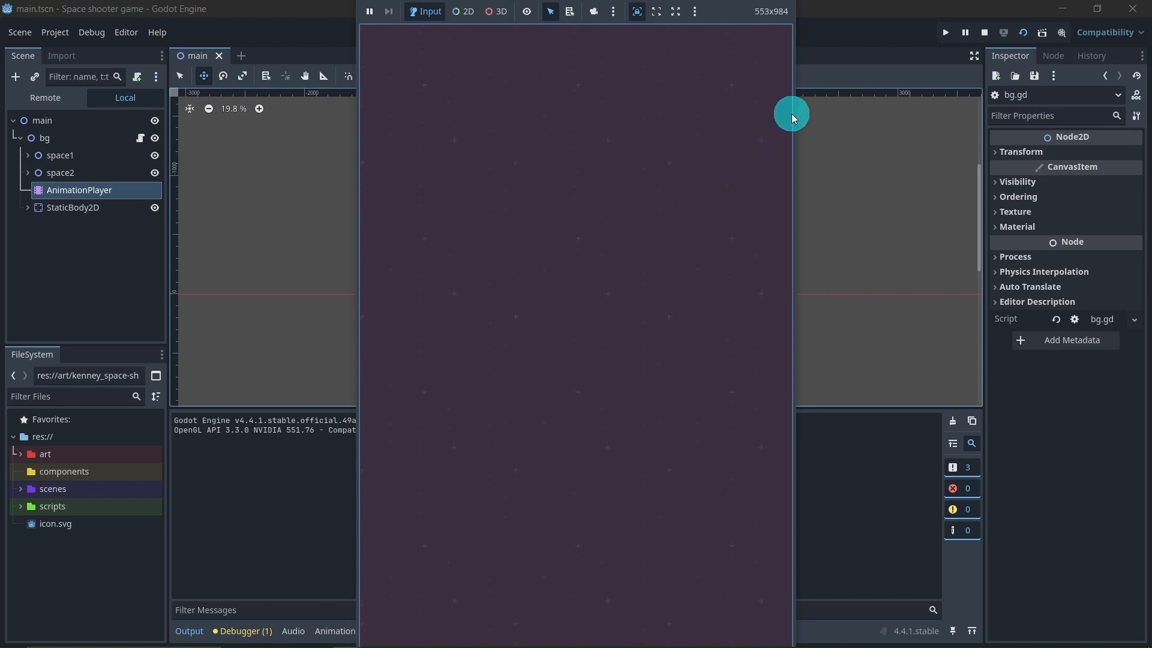
{"action": "left_click", "coordinate": [985, 34]}
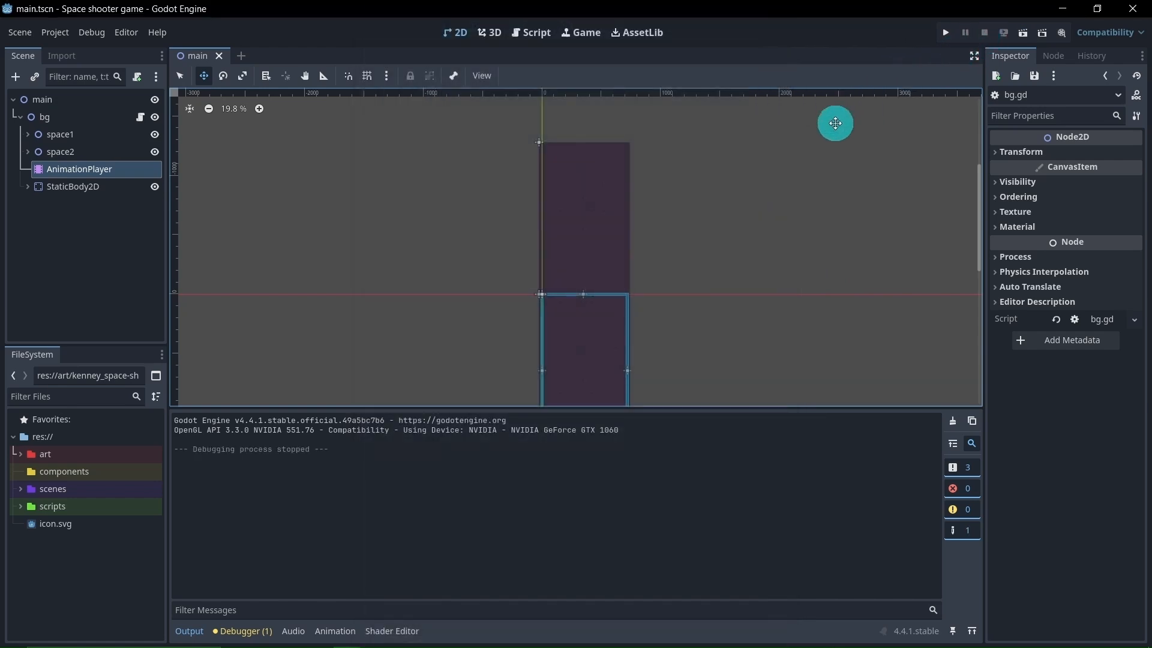
{"action": "scroll", "coordinate": [433, 296], "scroll_direction": "down", "scroll_amount": 3}
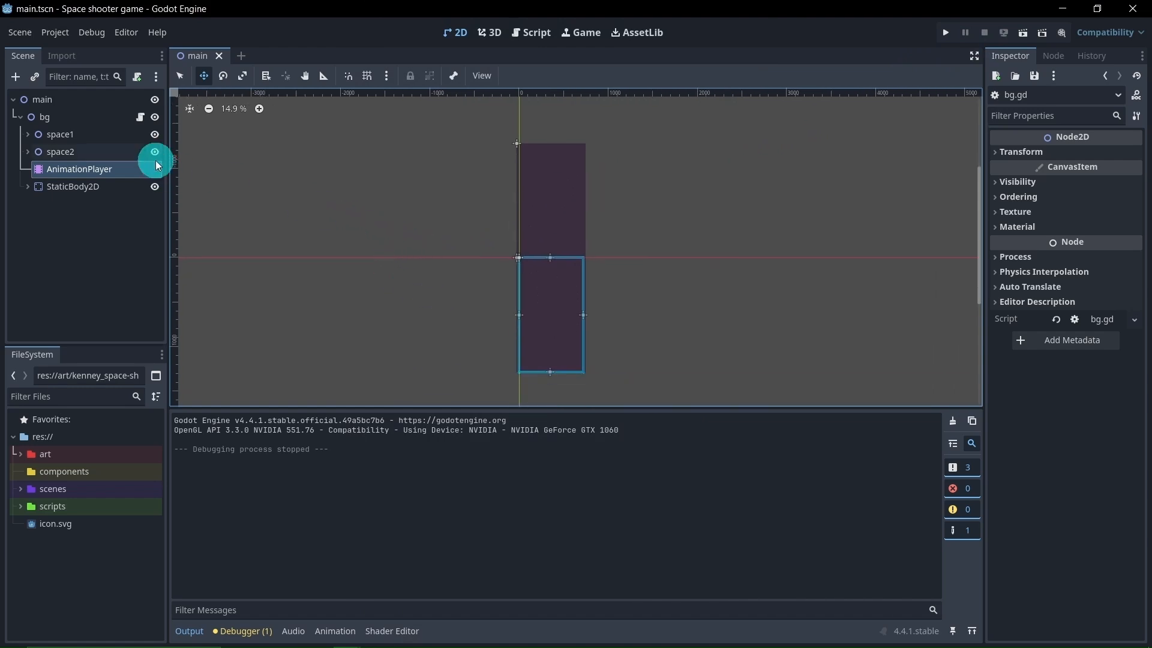
Reopen the bg node's script and add a _process(delta) function below _ready()
{"action": "left_click", "coordinate": [140, 120]}
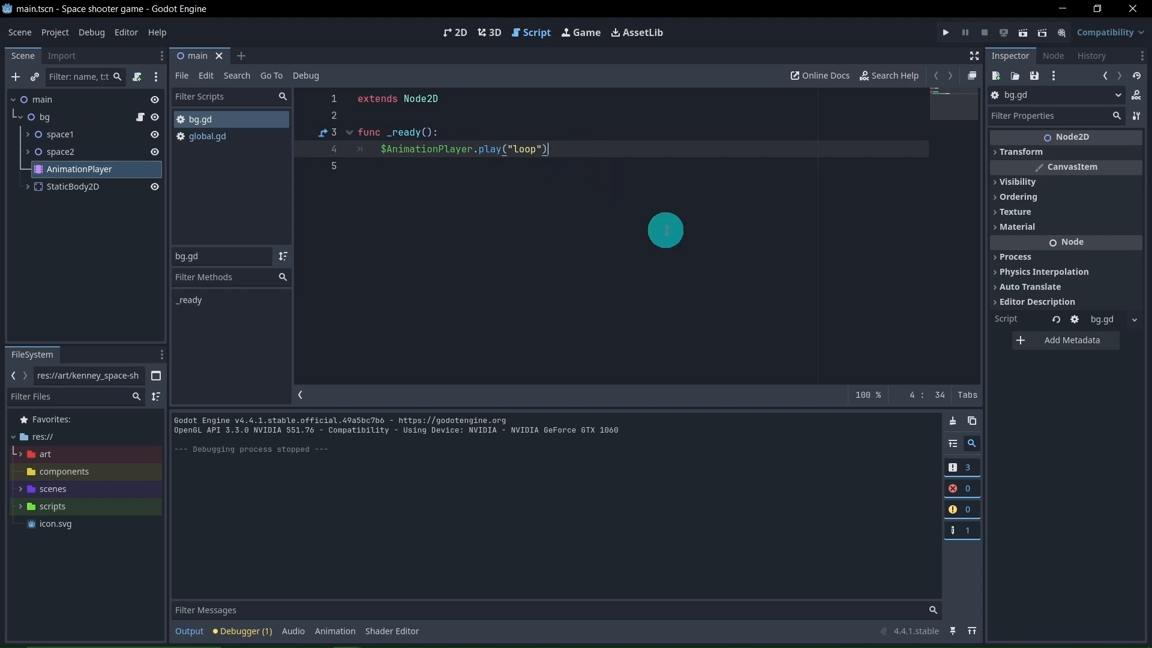
{"action": "key", "text": "Return"}
{"action": "key", "text": "Return"}
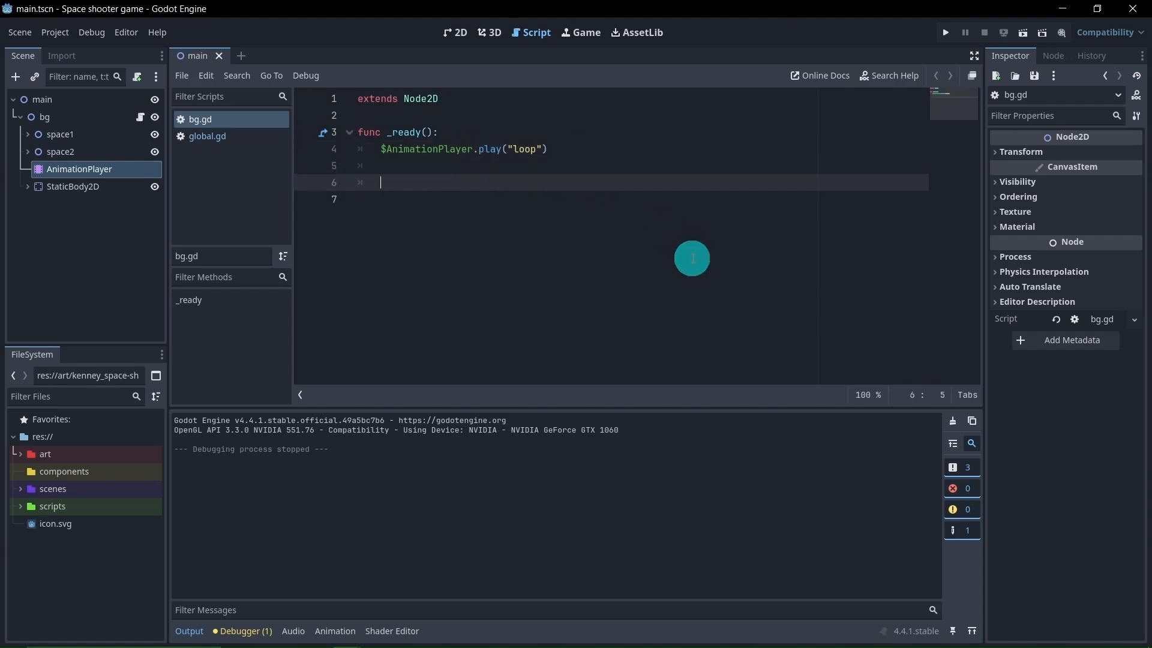
{"action": "type", "text": "func _process(delta):"}
{"action": "key", "text": "Return"}
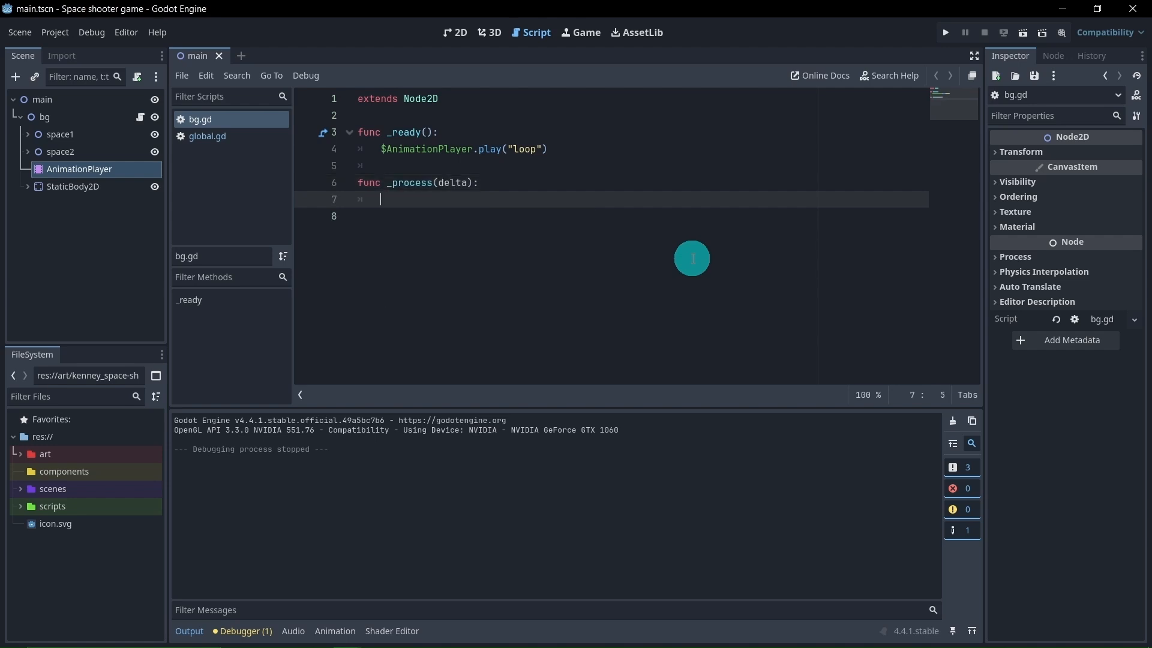
Add the condition if Global.game_over == true: inside _process(delta) and start its indented block
{"action": "type", "text": "if Gl"}
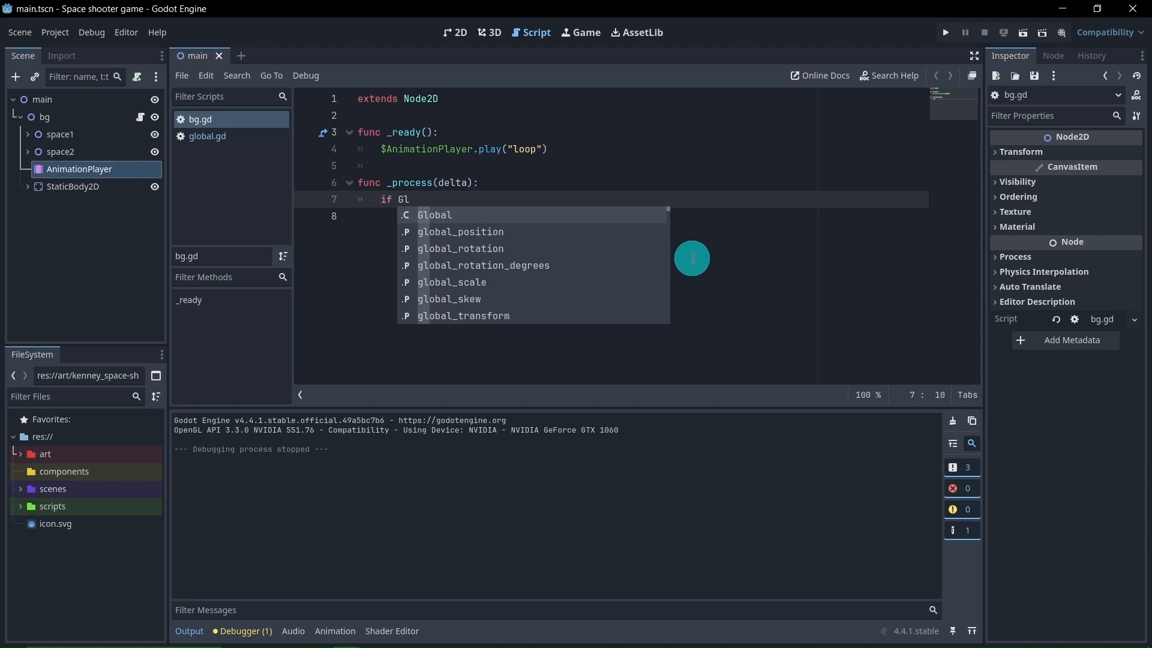
{"action": "type", "text": "obal.g"}
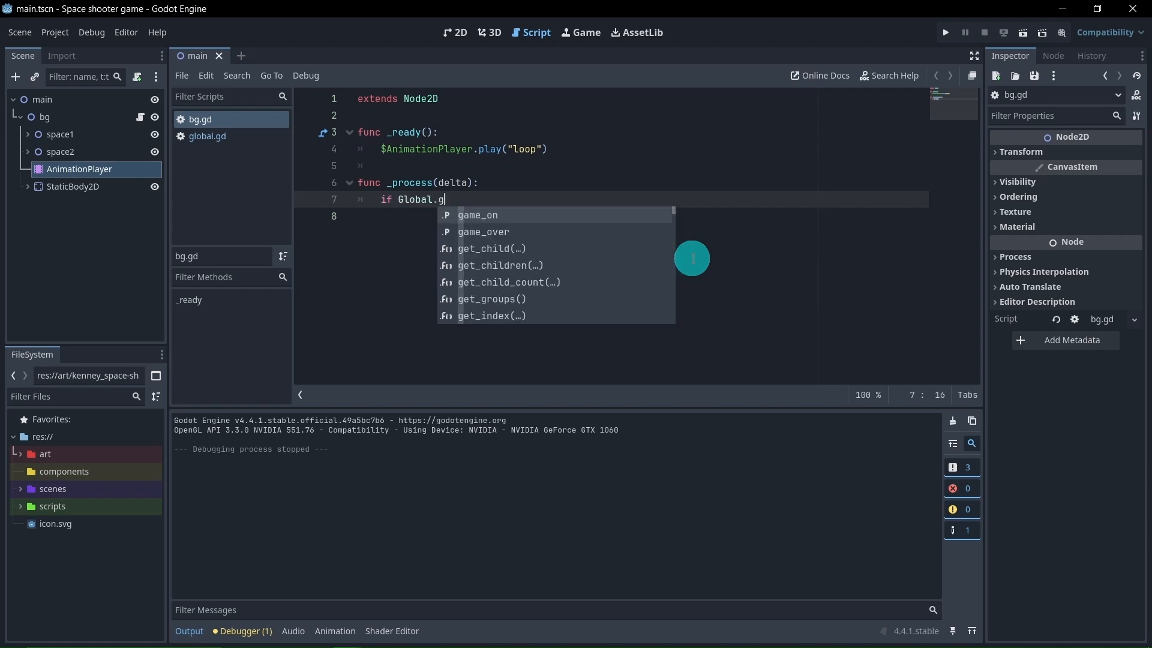
{"action": "key", "text": "Down"}
{"action": "key", "text": "Return"}
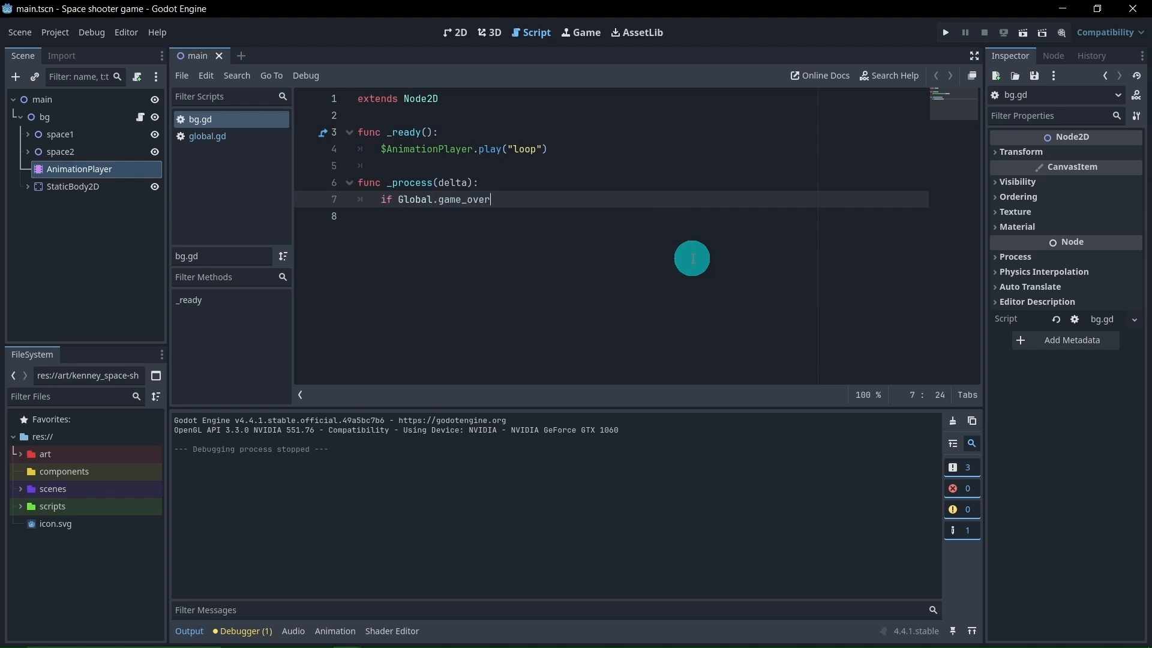
{"action": "type", "text": "== true"}
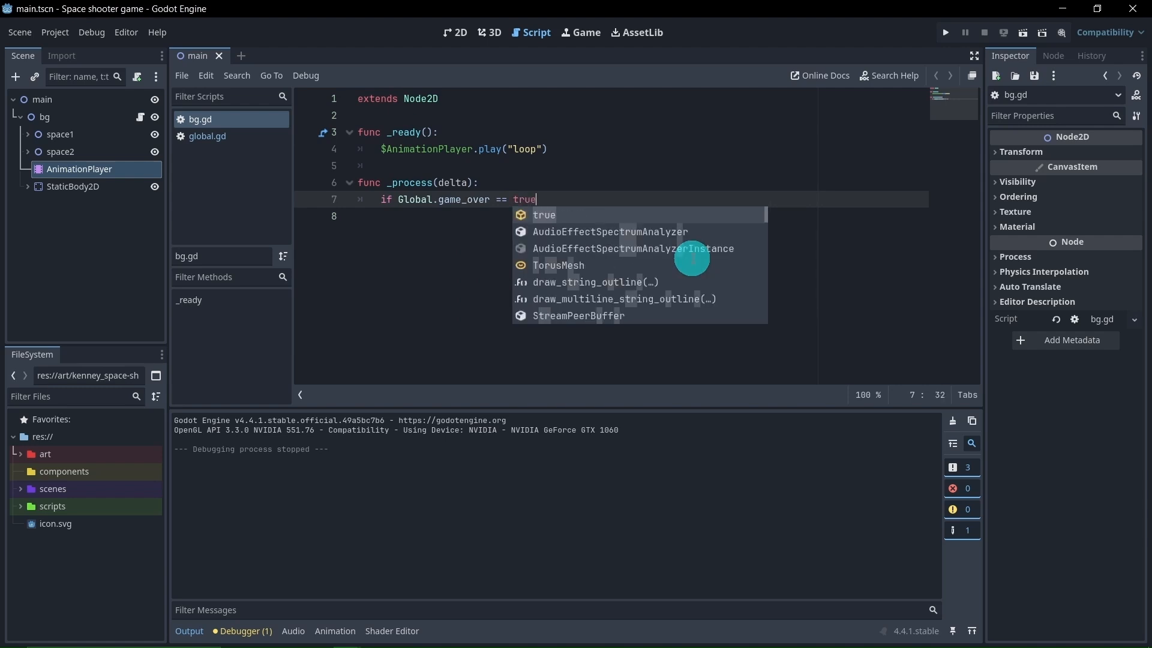
{"action": "type", "text": ":"}
{"action": "key", "text": "Return"}
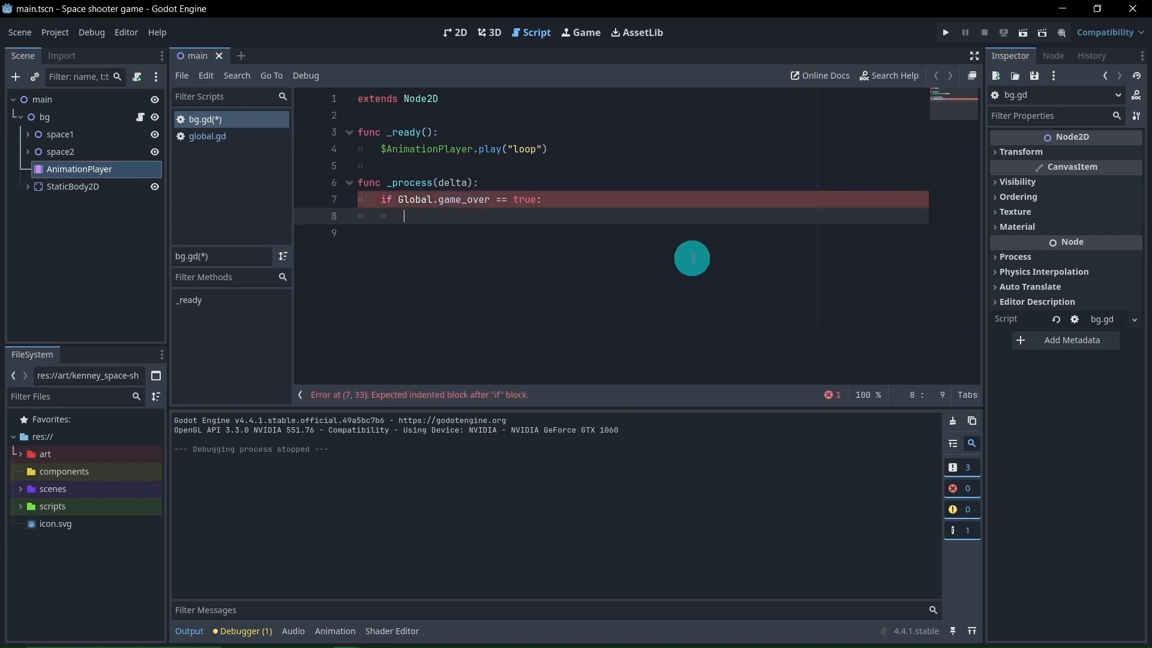
Add the call $AnimationPlayer.play("RESET") inside the Global.game_over condition of bg.gd
{"action": "left_click_drag", "start_coordinate": [139, 169], "coordinate": [417, 218]}
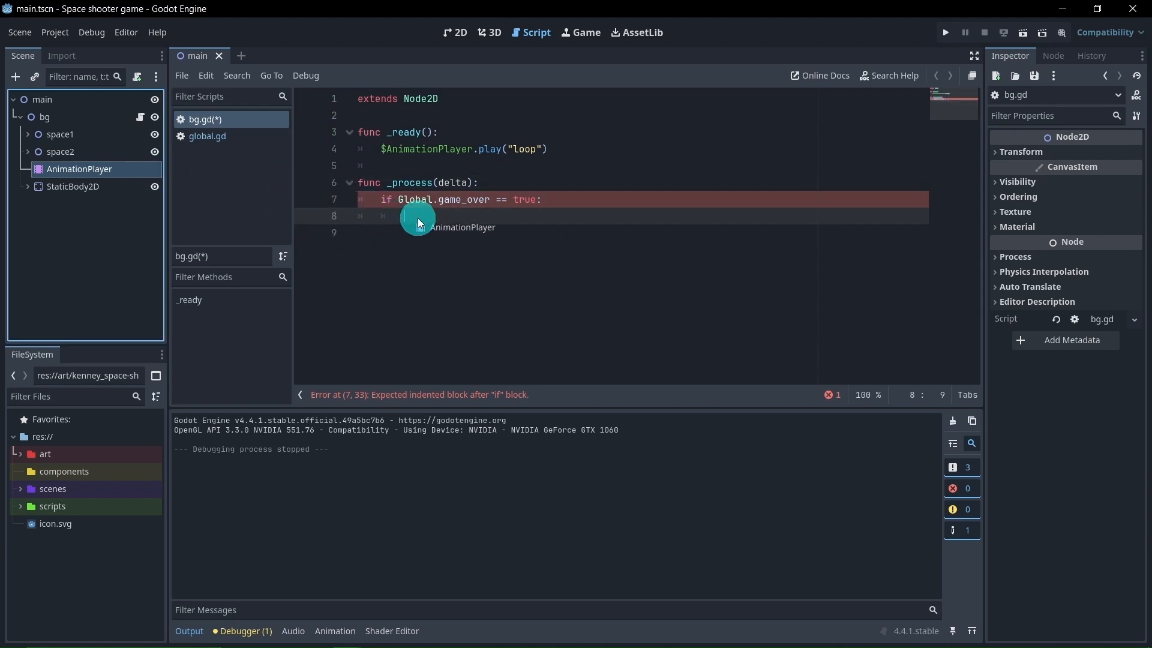
{"action": "type", "text": ".pl"}
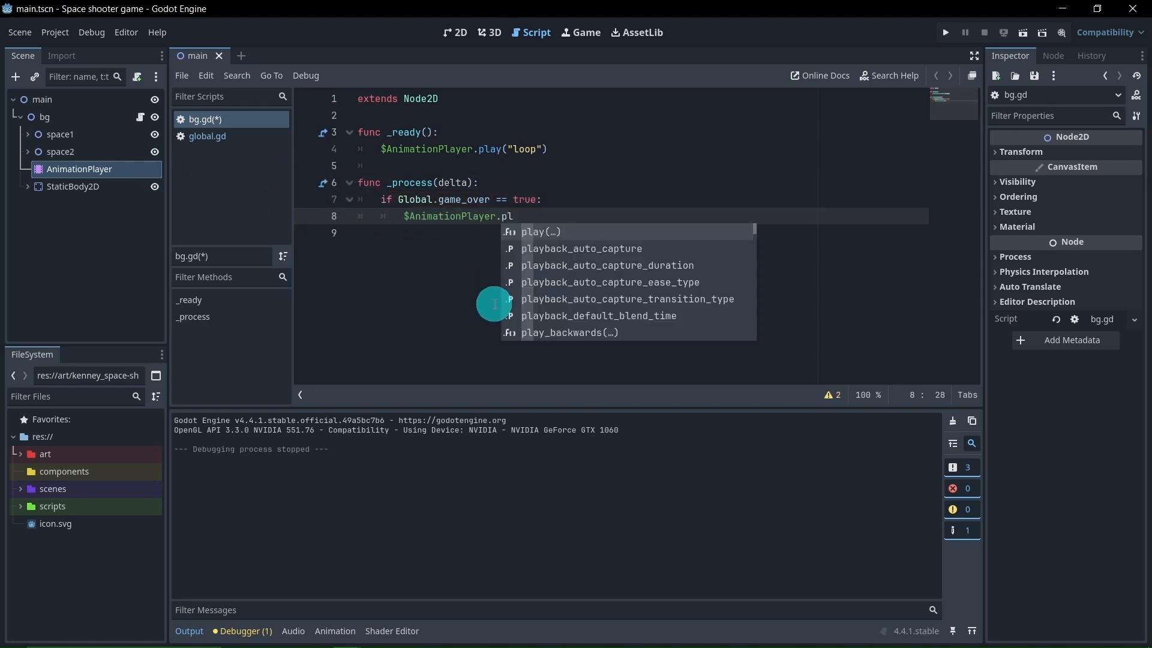
{"action": "key", "text": "Return"}
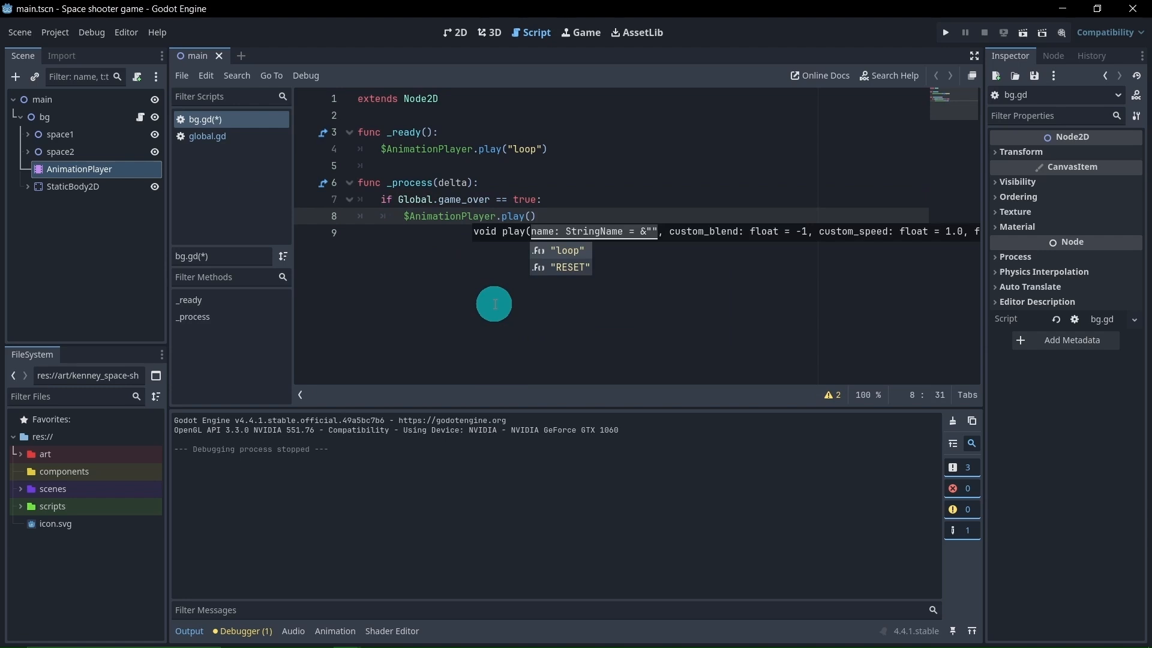
{"action": "left_click", "coordinate": [571, 268]}
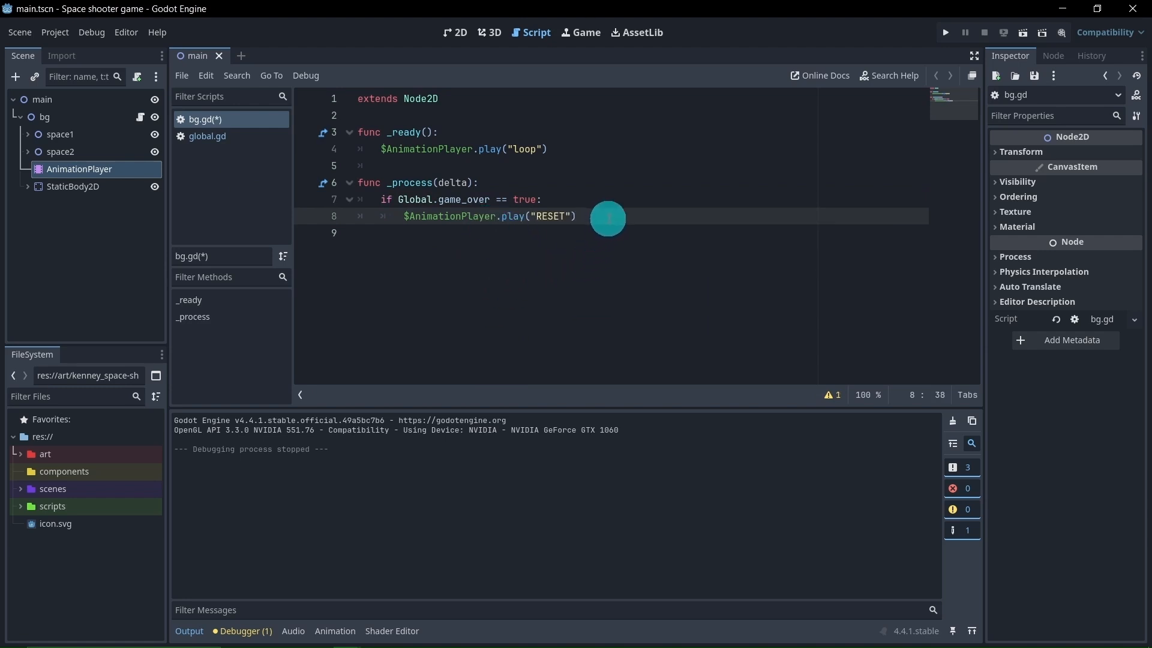
Replace the play("RESET") call in the game-over block with pause() and save the script
{"action": "left_click_drag", "start_coordinate": [612, 219], "coordinate": [504, 220]}
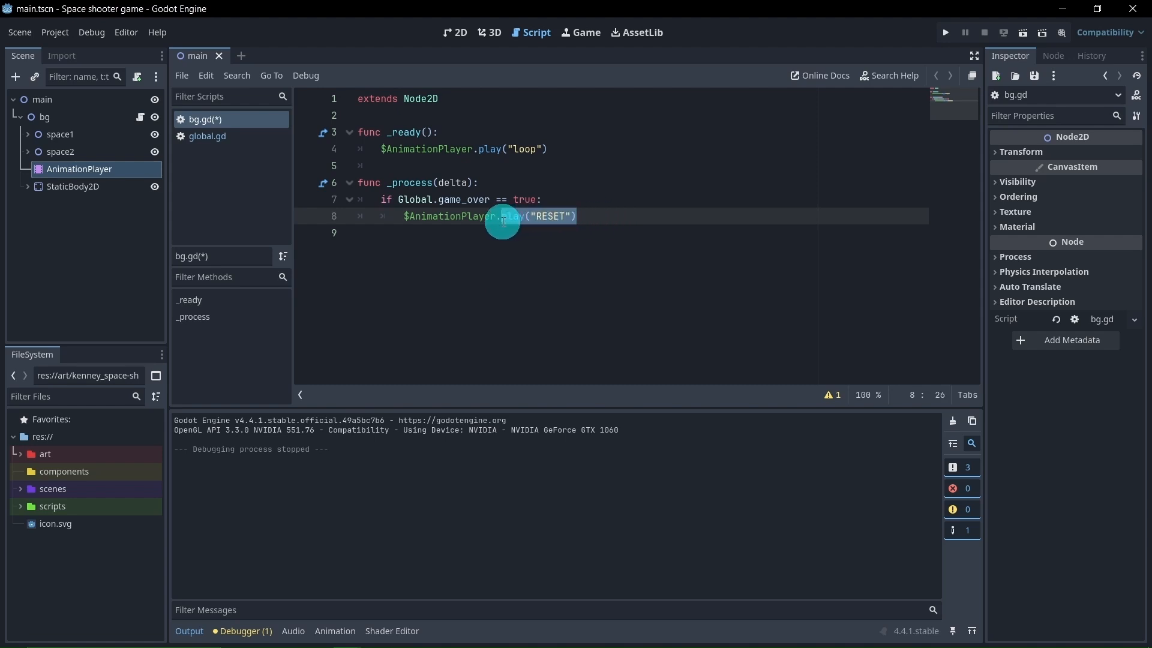
{"action": "key", "text": "BackSpace"}
{"action": "type", "text": ".p"}
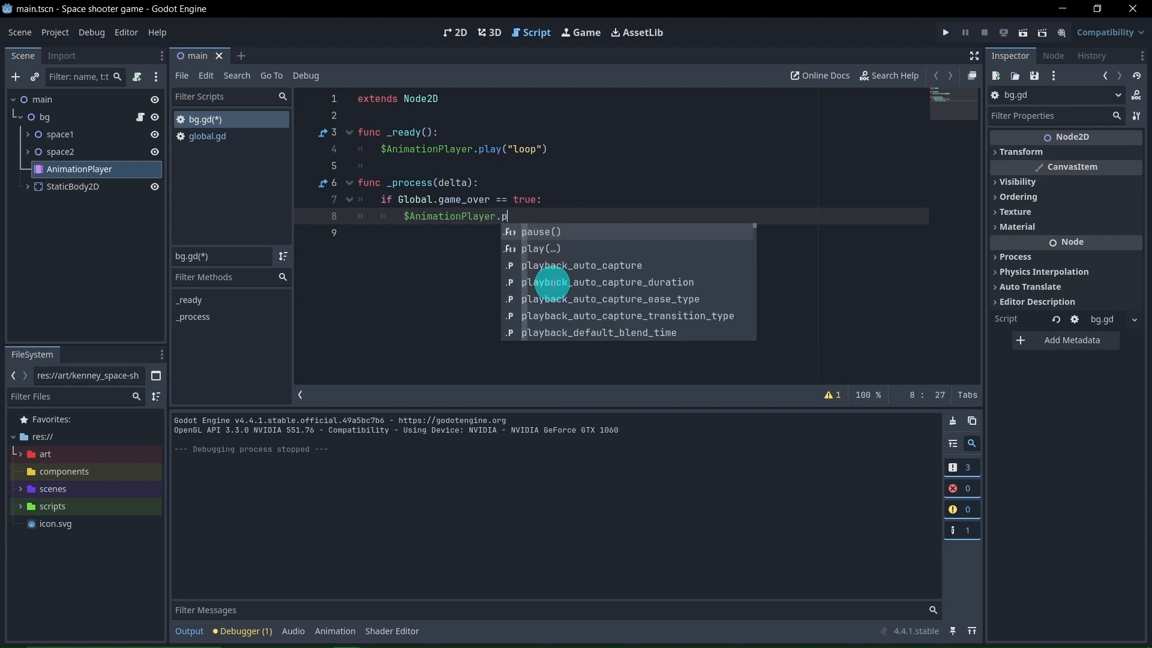
{"action": "key", "text": "Return"}
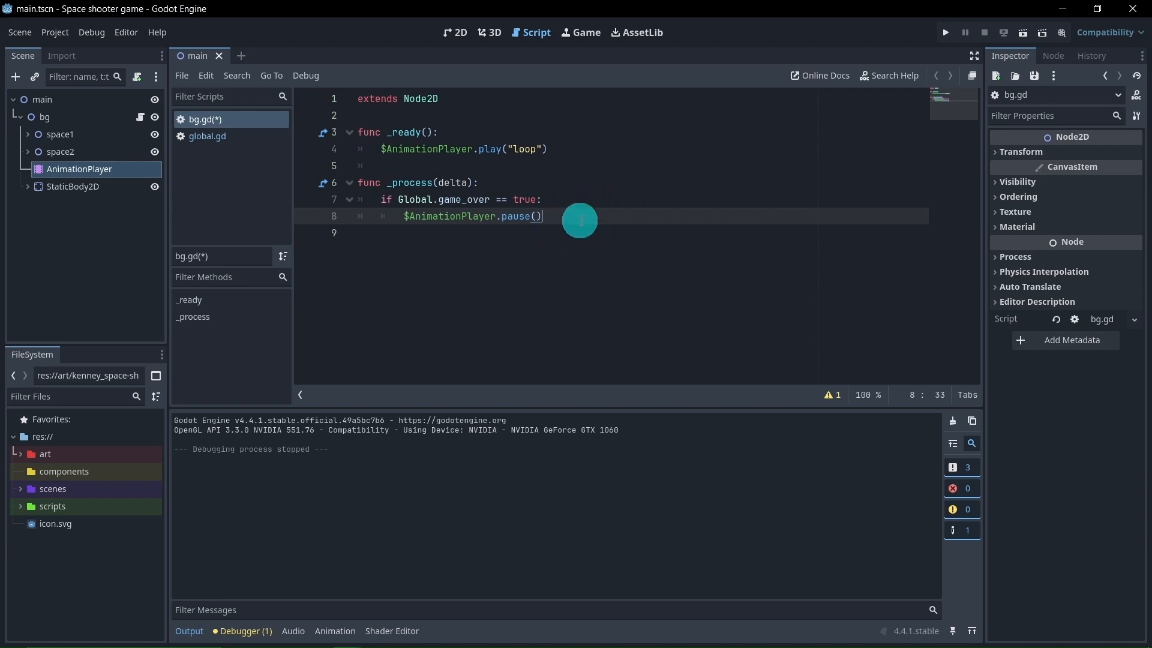
{"action": "key", "text": "ctrl+s"}
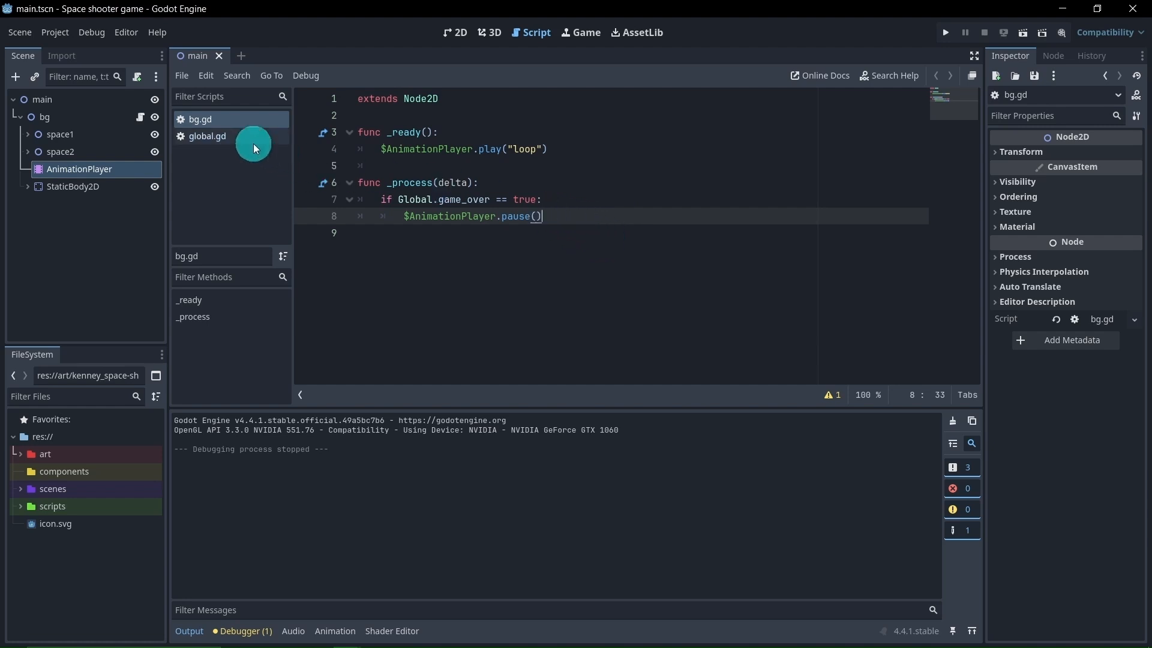
Set the game_over variable declaration in global.gd to true
{"action": "left_click", "coordinate": [235, 137]}
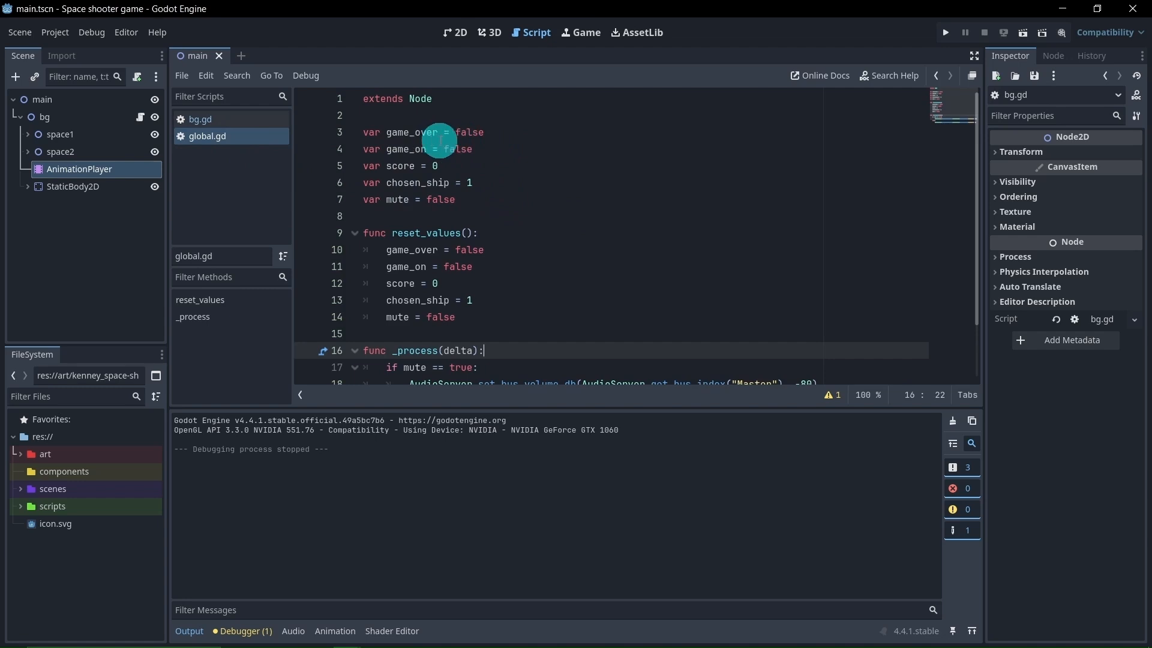
{"action": "double_click", "coordinate": [482, 136]}
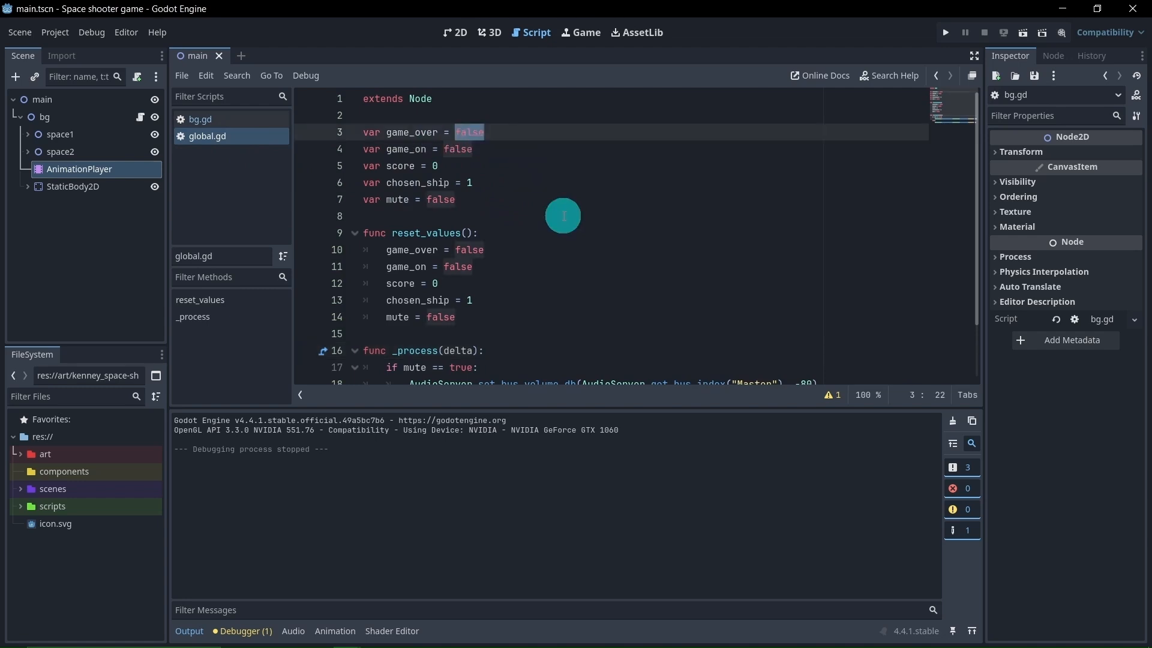
{"action": "type", "text": "true"}
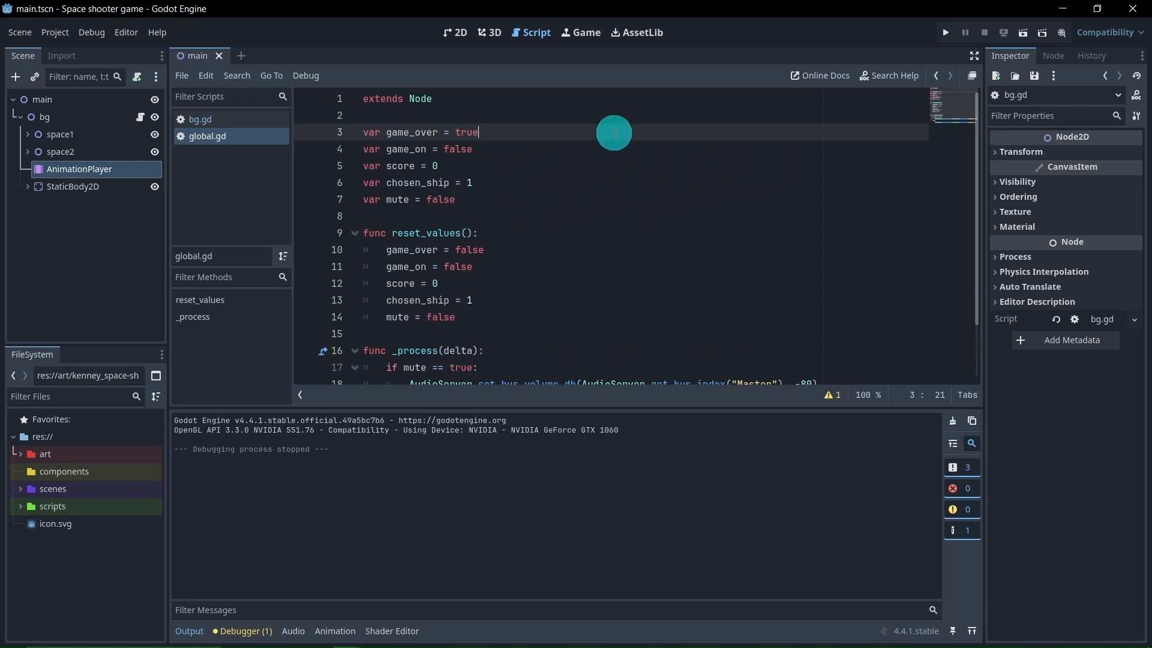
Return to the 2D view, run the current scene to check the background with game over active, and stop it
{"action": "left_click", "coordinate": [458, 35]}
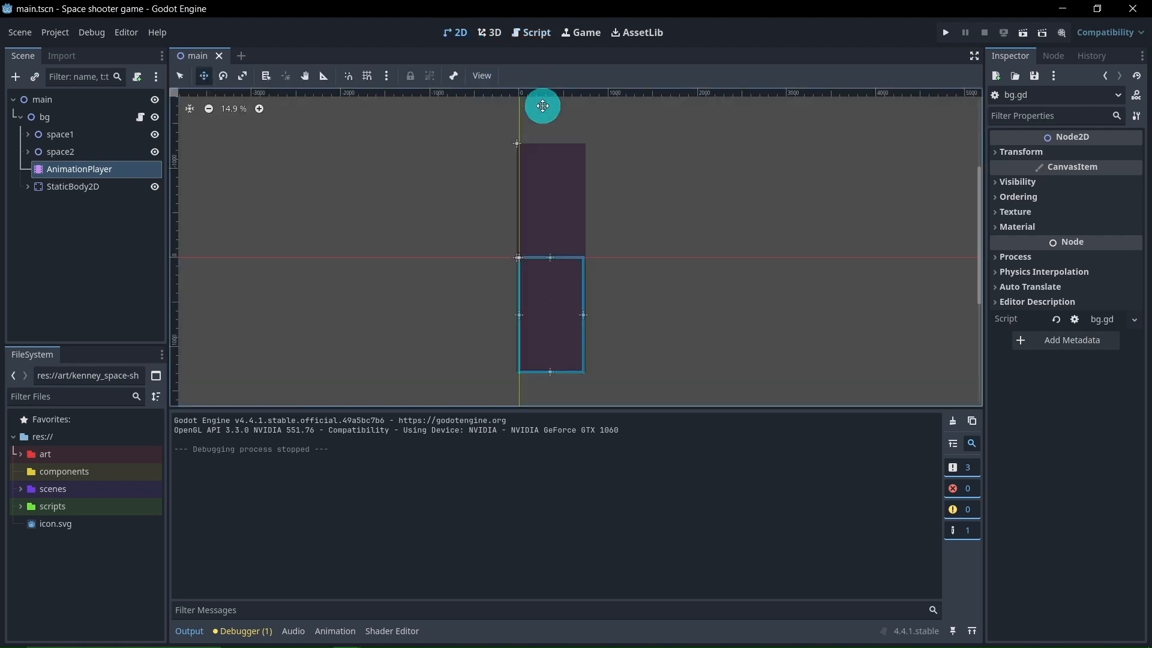
{"action": "left_click", "coordinate": [1020, 36]}
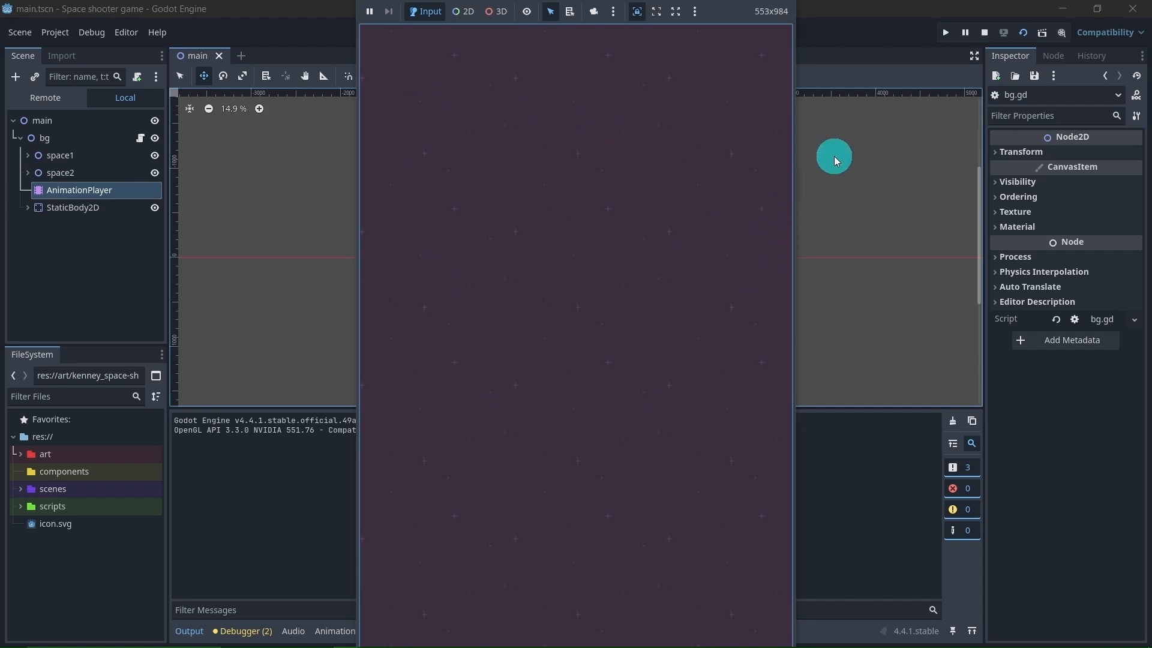
{"action": "left_click", "coordinate": [985, 34]}
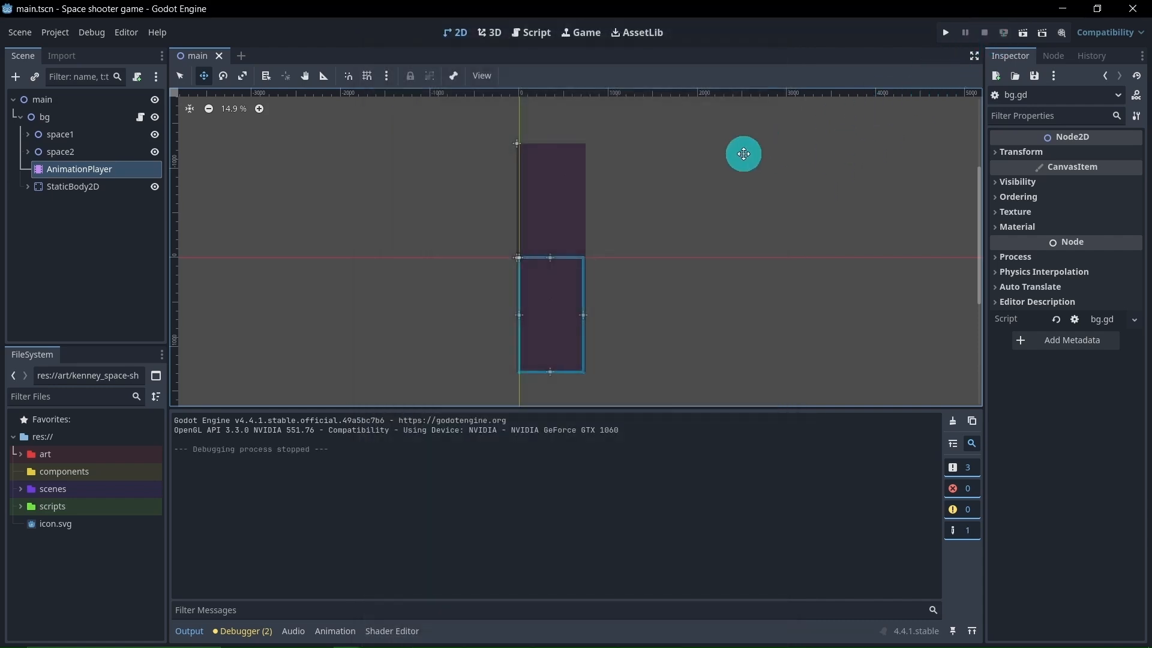
Reopen global.gd and undo the last change to the game_over variable
{"action": "left_click", "coordinate": [531, 34]}
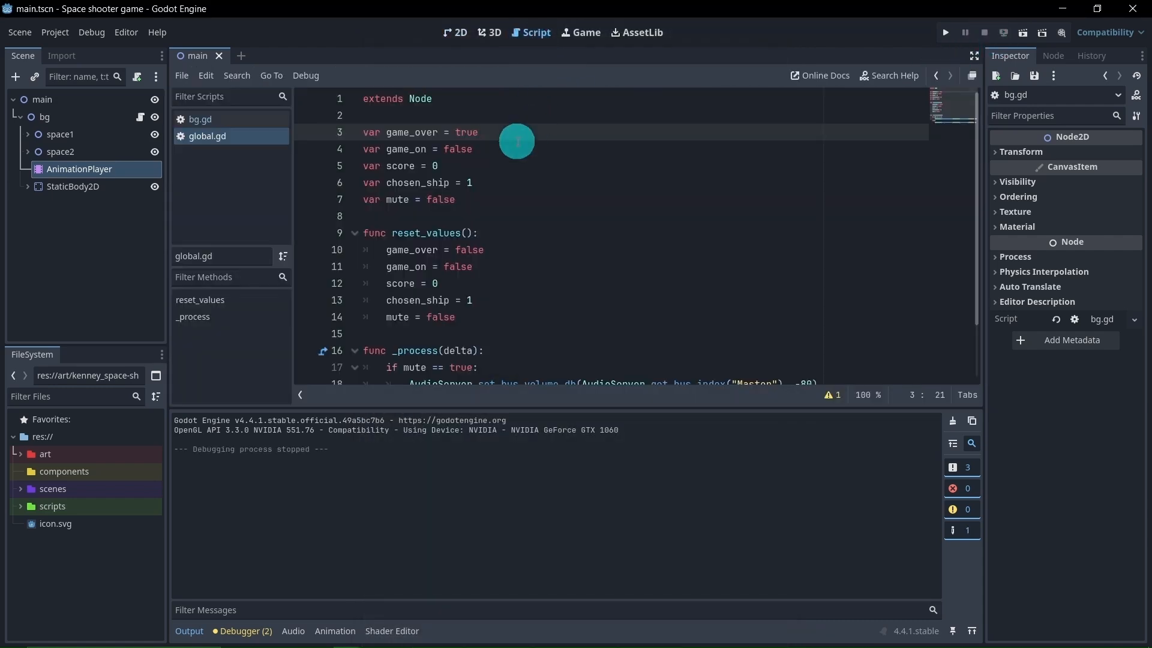
{"action": "key", "text": "ctrl+z"}
{"action": "left_click", "coordinate": [576, 183]}
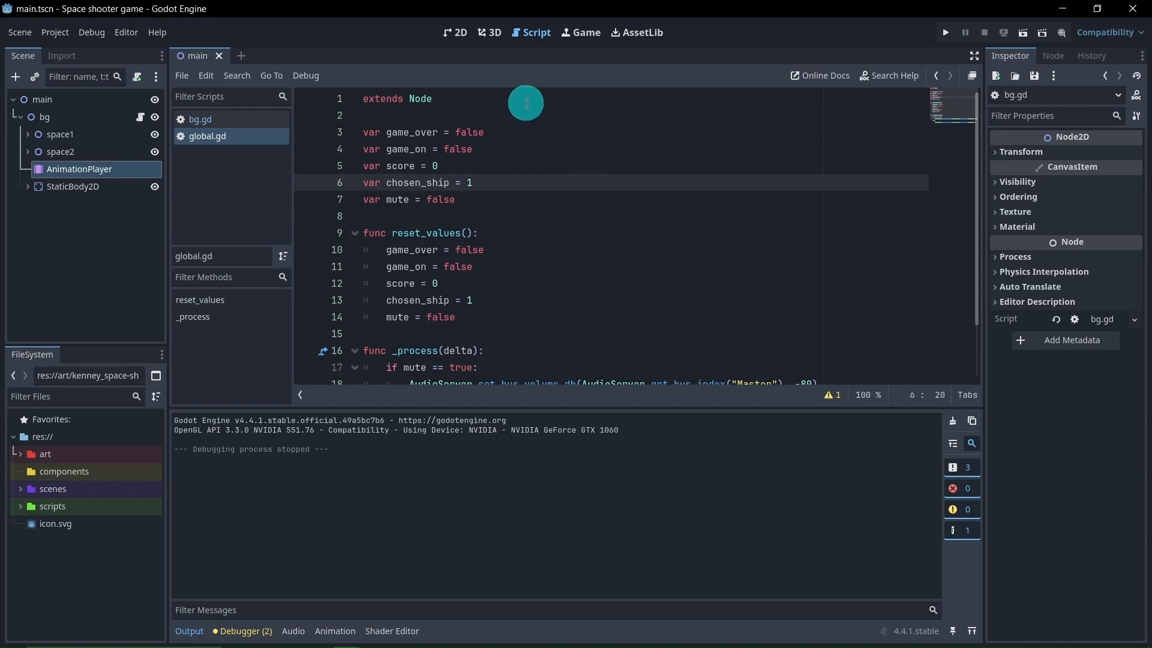
Return to the 2D view, tidy the workspace by hiding the output log and collapsing the bg node, and save the scene
{"action": "left_click", "coordinate": [457, 42]}
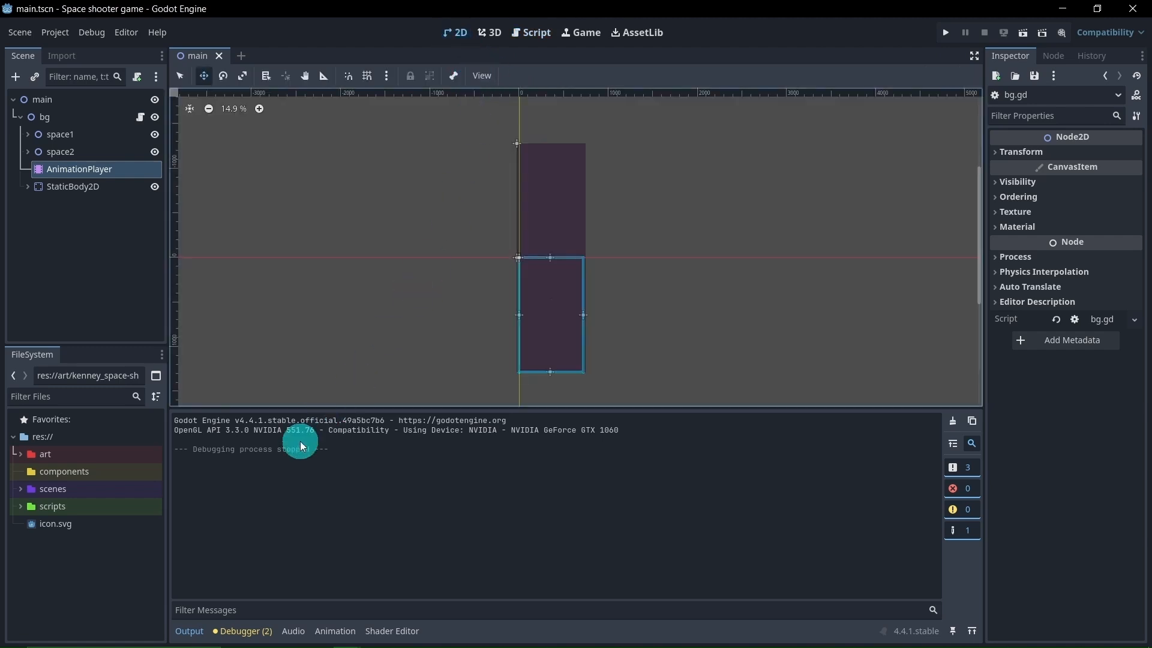
{"action": "left_click", "coordinate": [190, 630]}
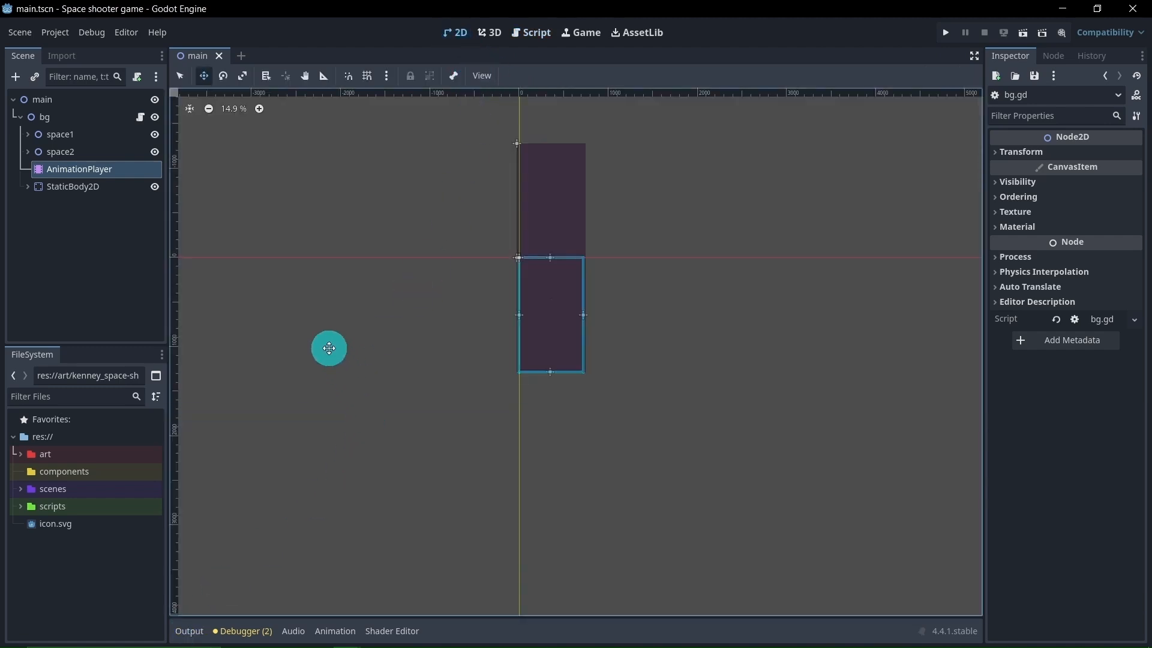
{"action": "left_click", "coordinate": [20, 117]}
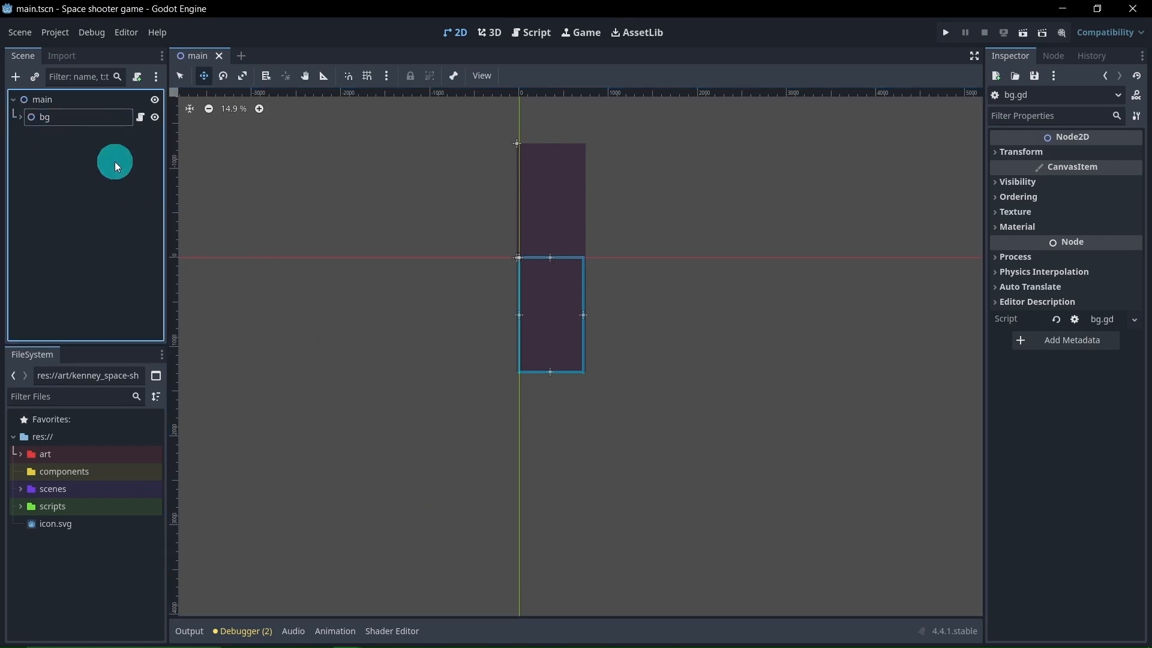
{"action": "scroll", "coordinate": [434, 320], "scroll_direction": "up", "scroll_amount": 6}
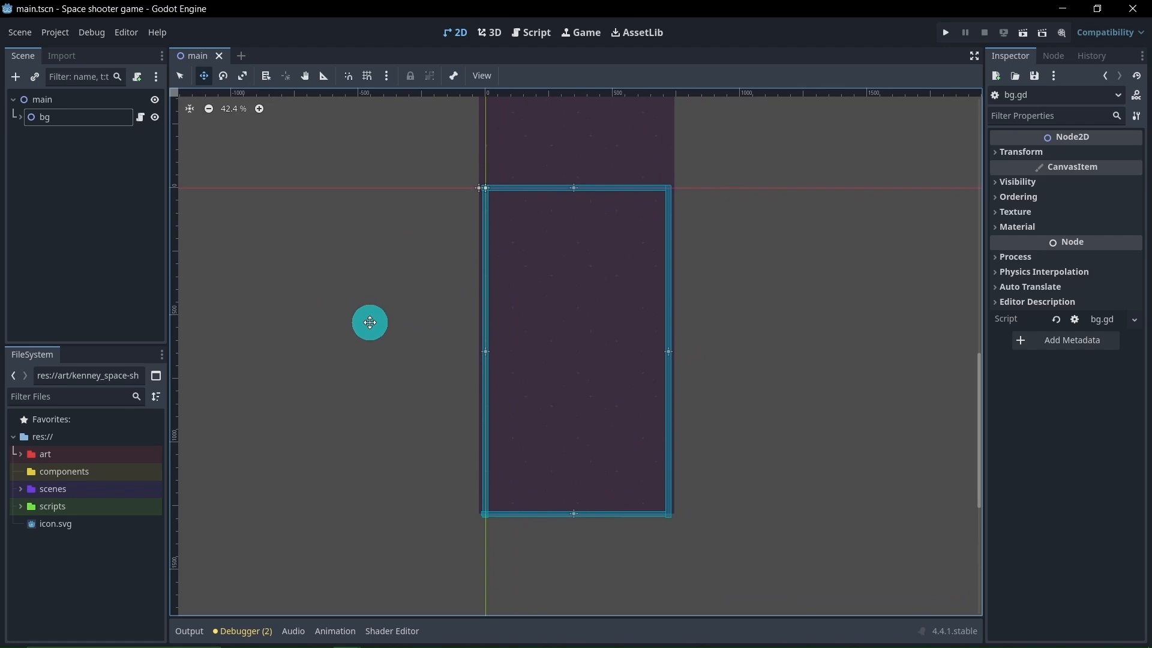
{"action": "key", "text": "ctrl+s"}
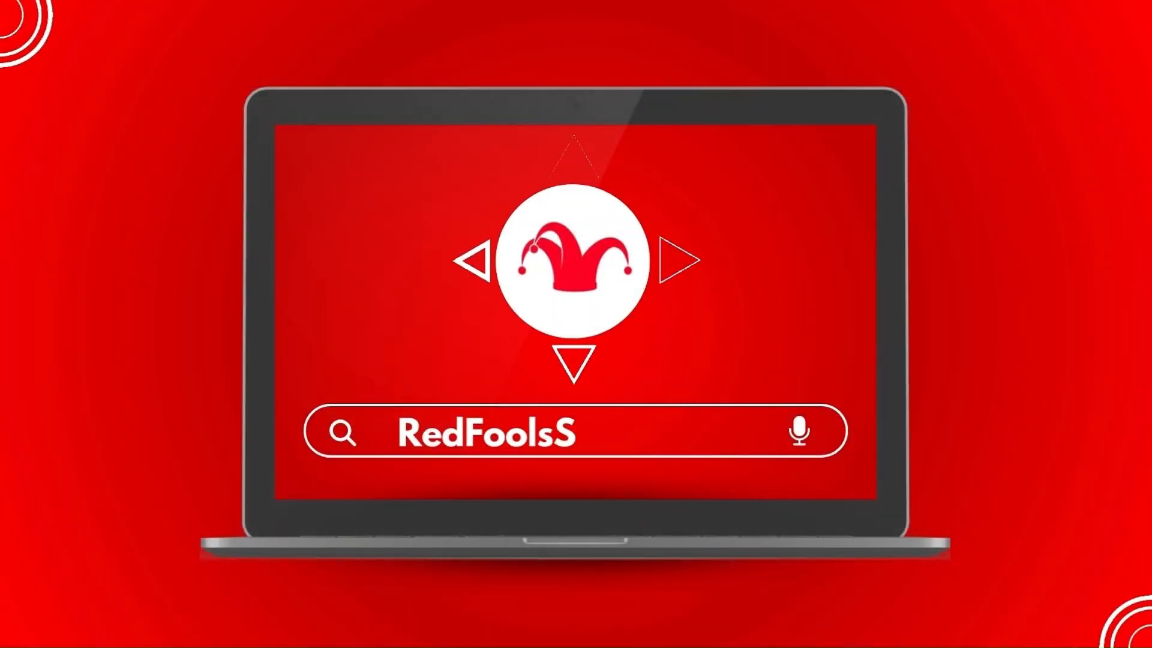